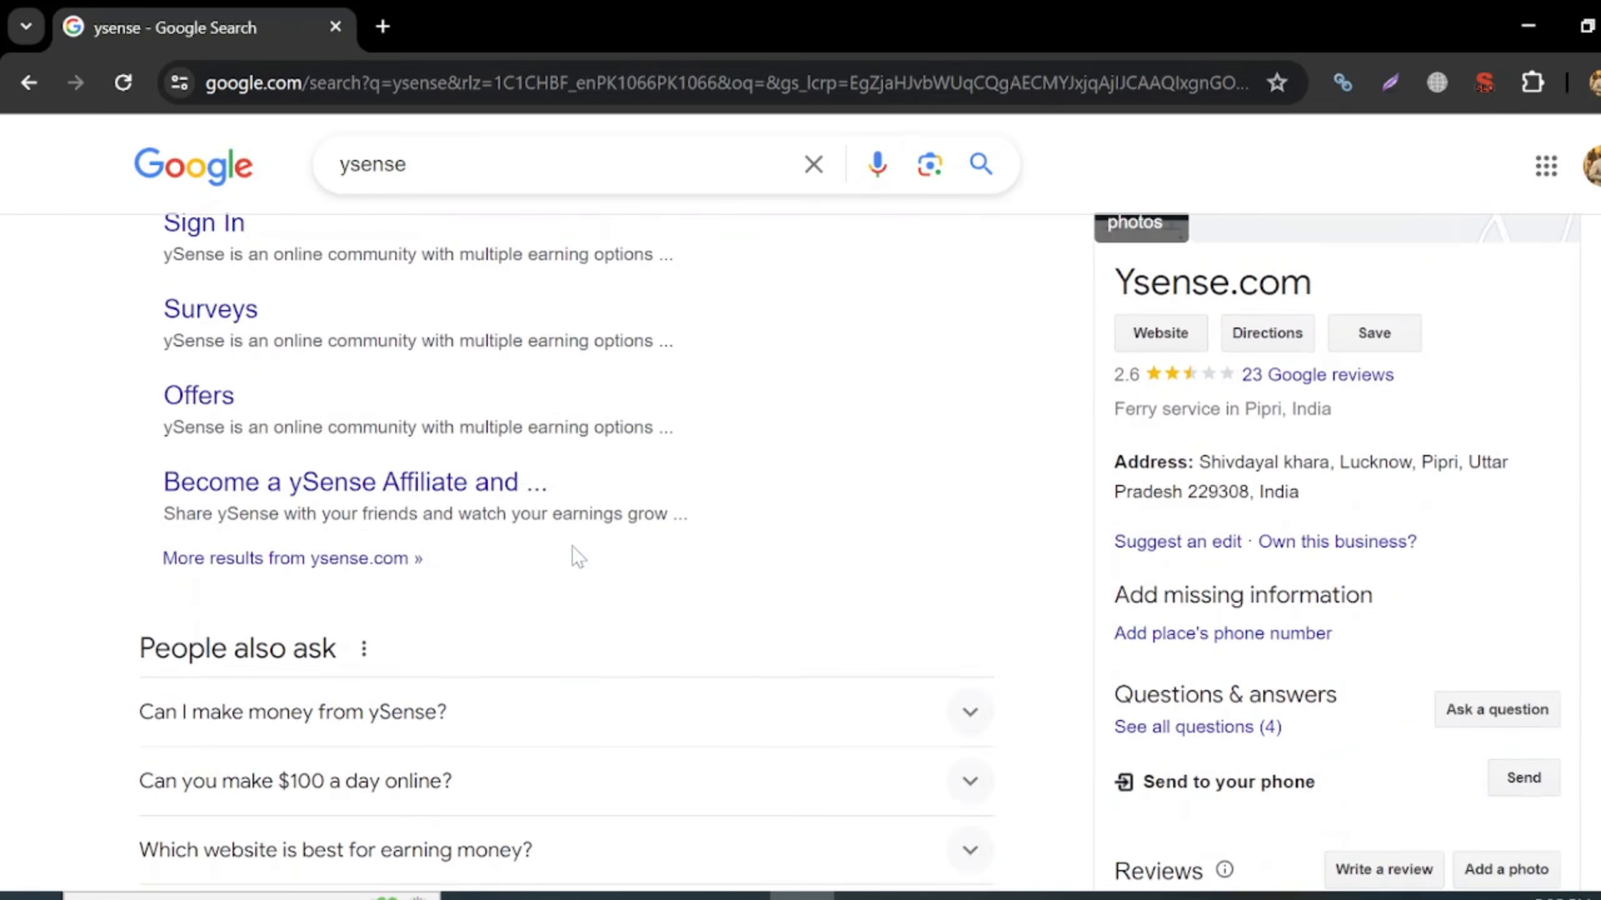
- Scroll back up the Google results for 'ysense' to the official ySense site at the top
scroll(573, 555, up, 5)
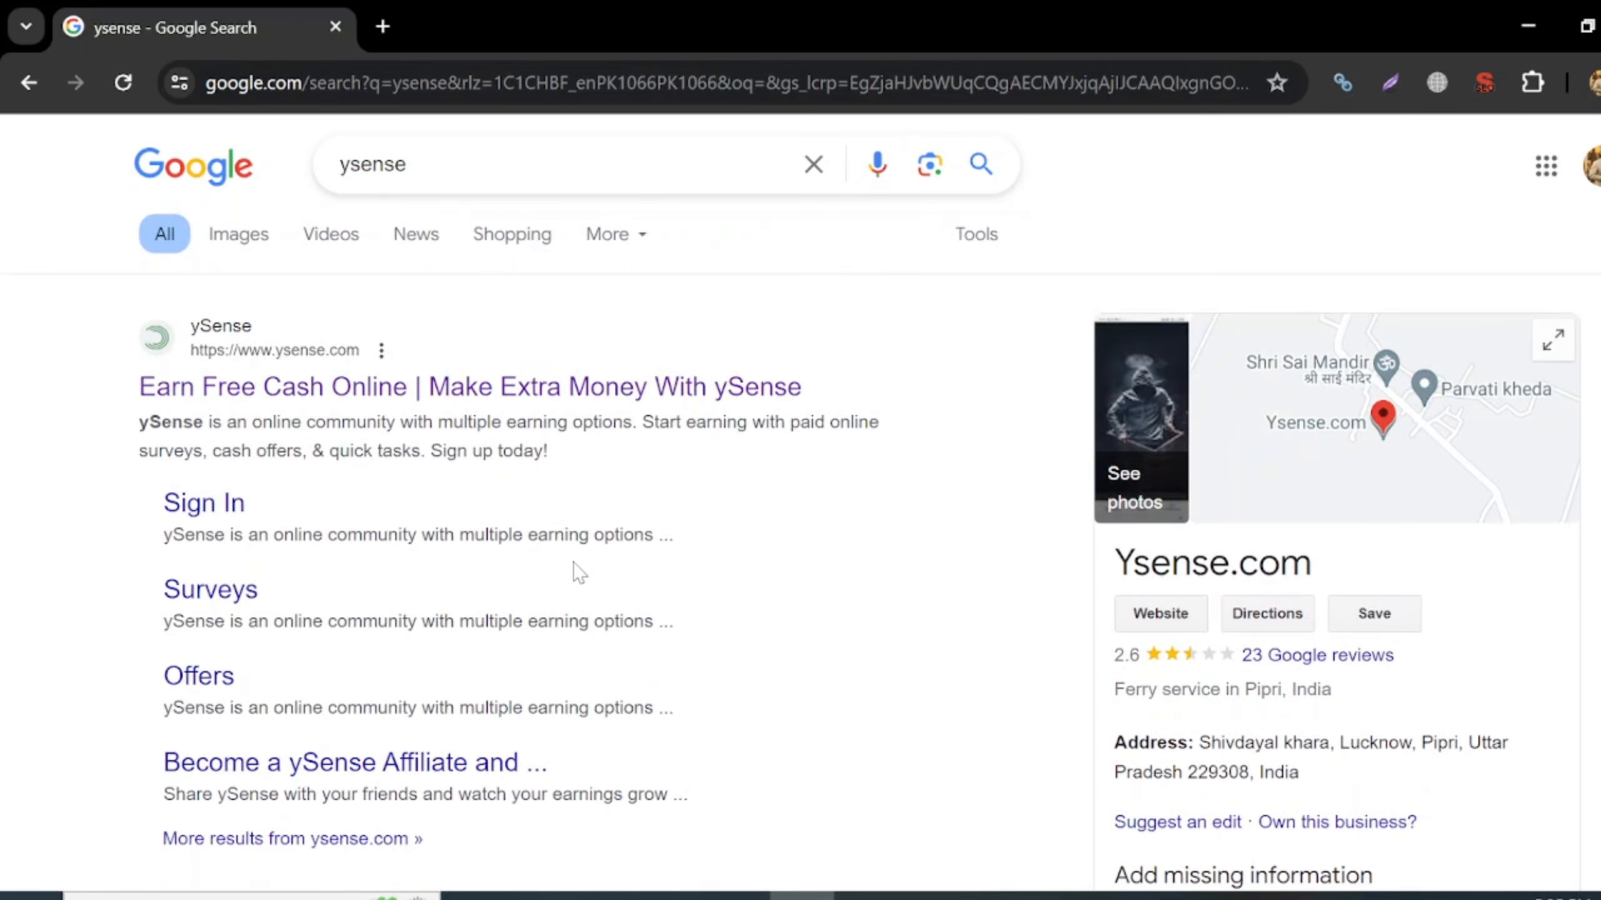
- Open ysense.com and sign up with the saved e-mail, a password and the terms accepted
click(299, 396)
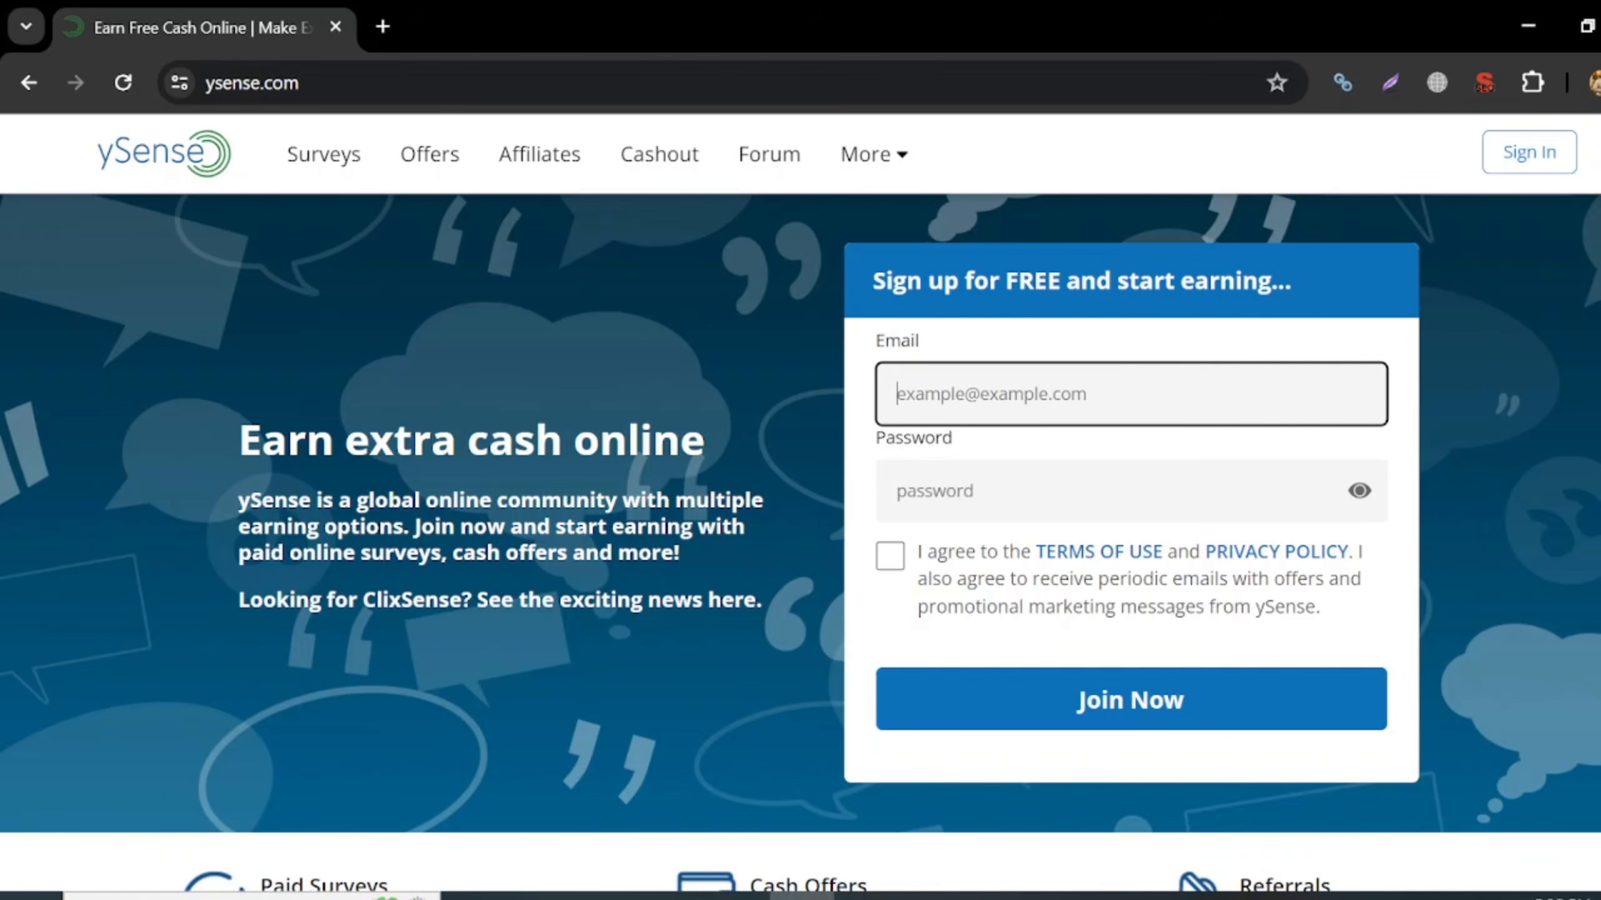
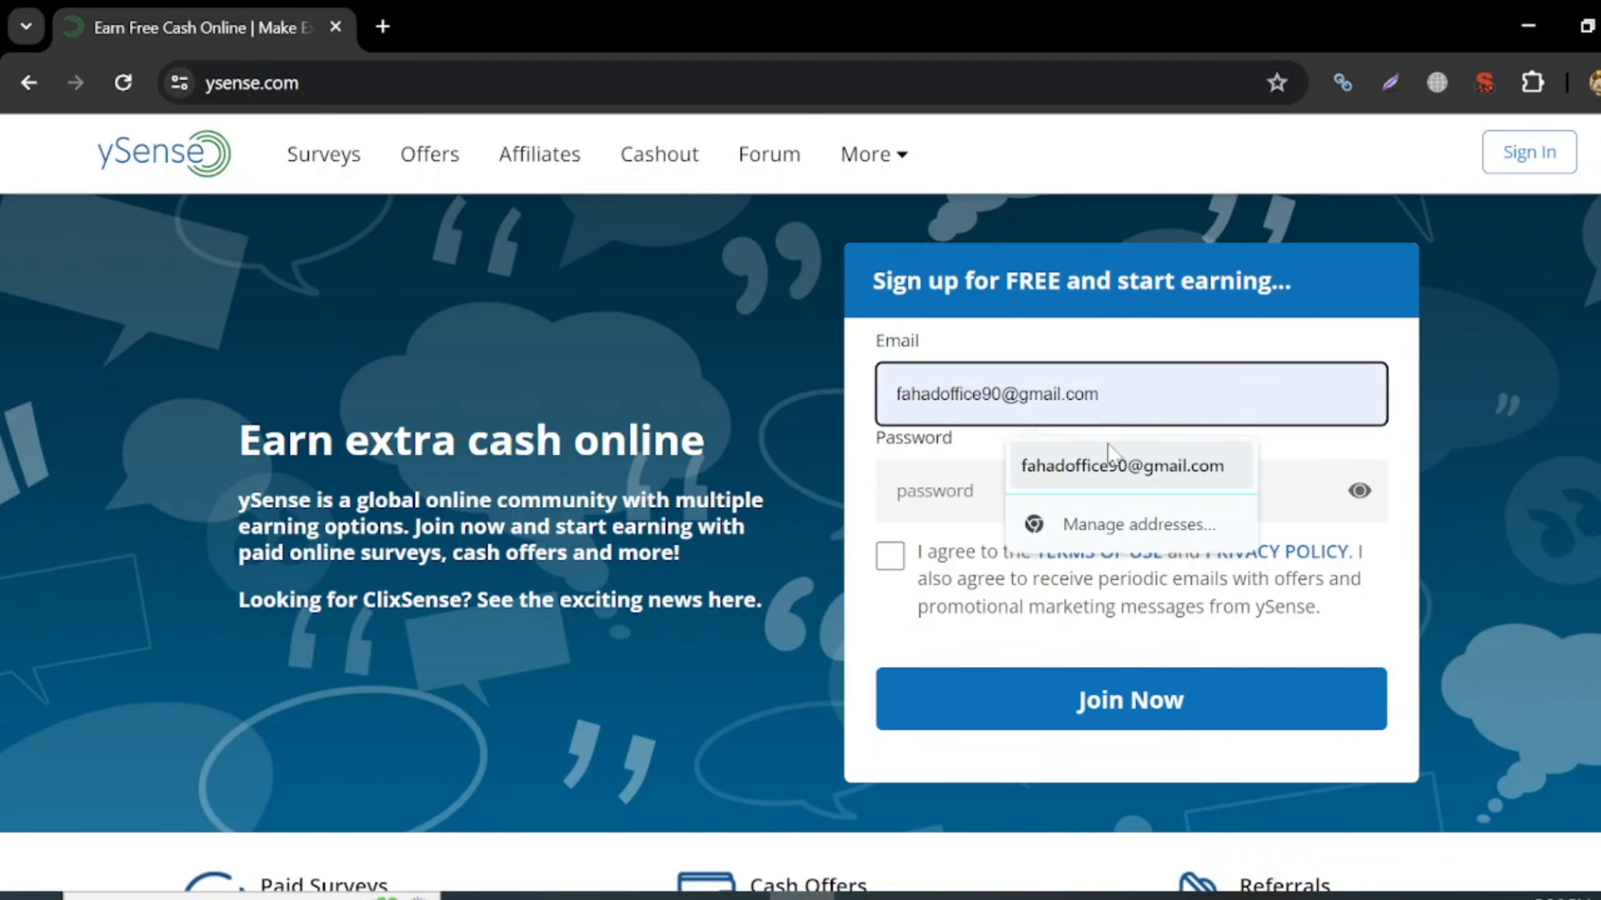
click(1112, 455)
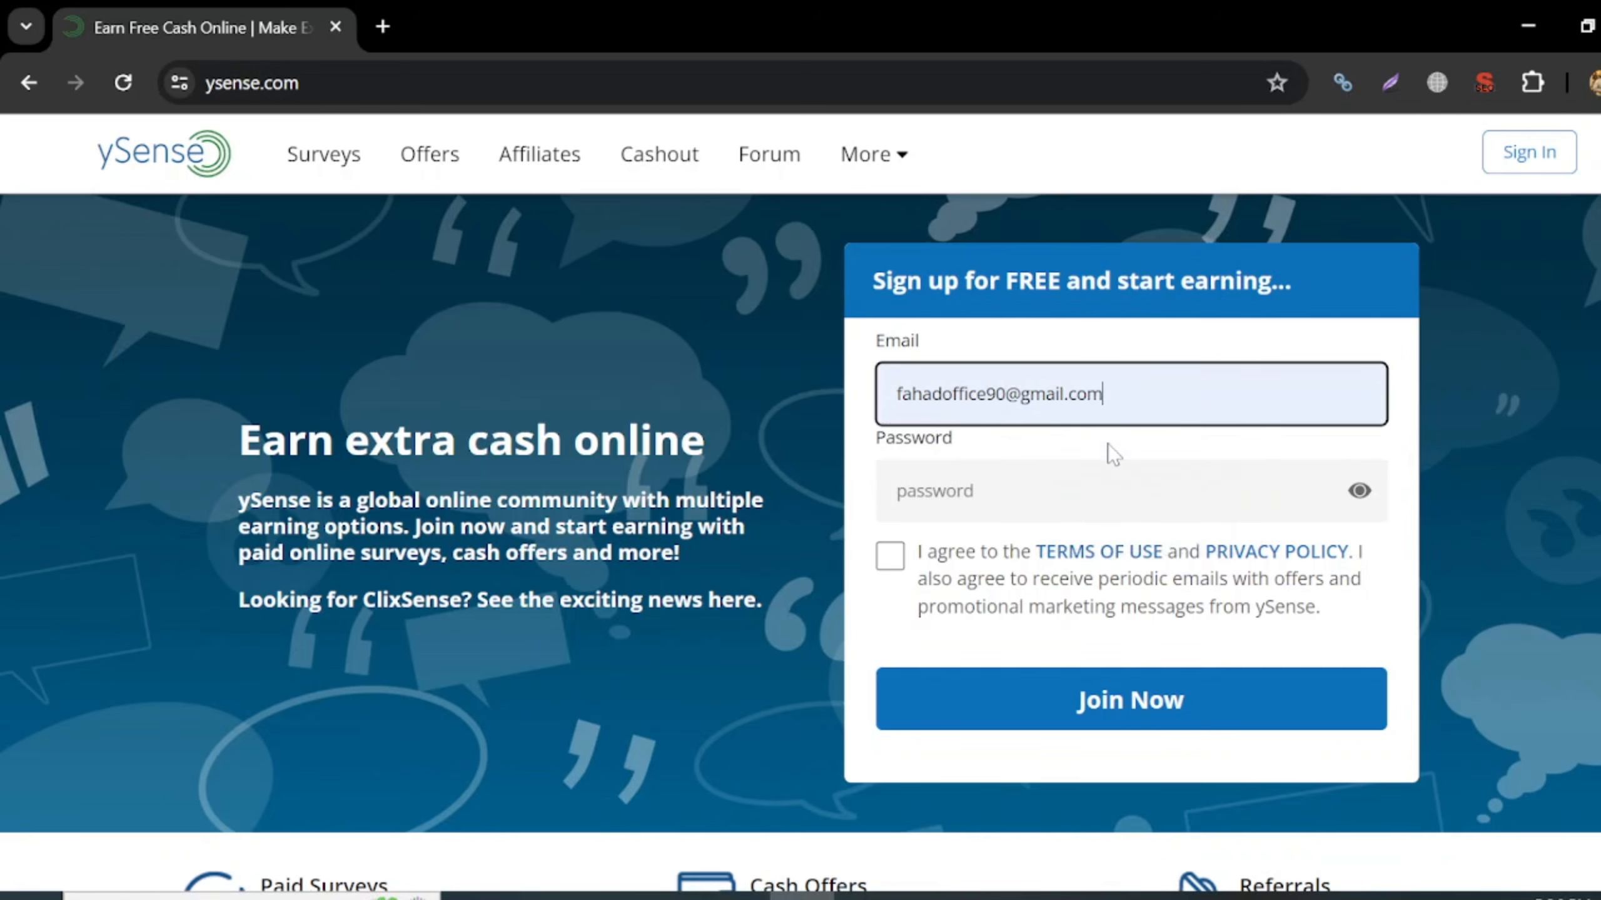
click(1071, 491)
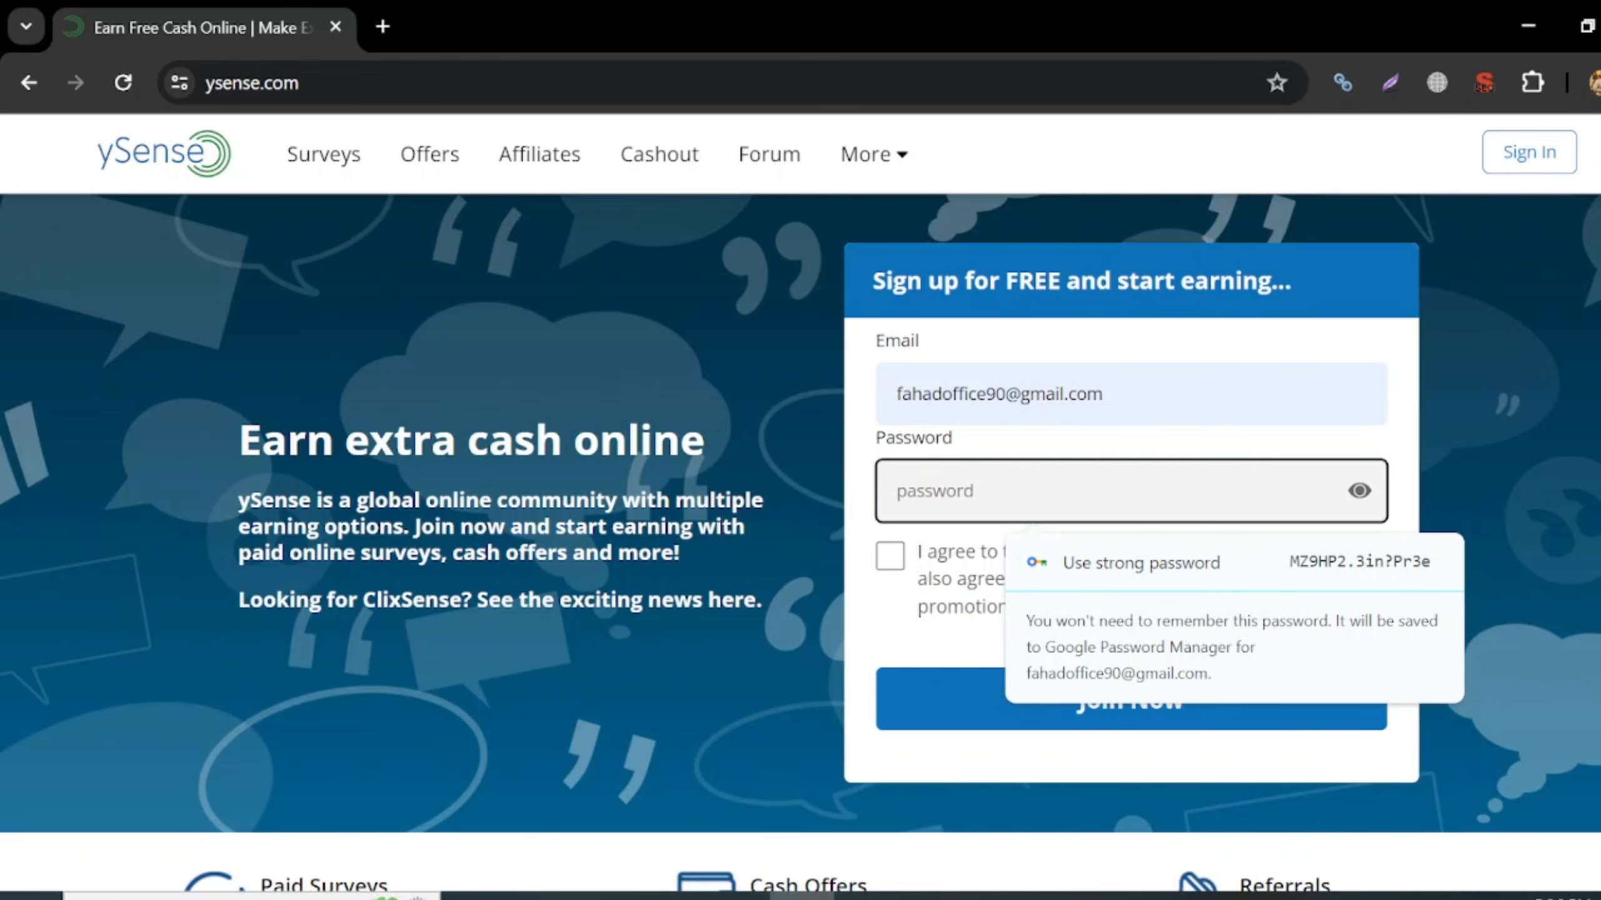
text(*********)
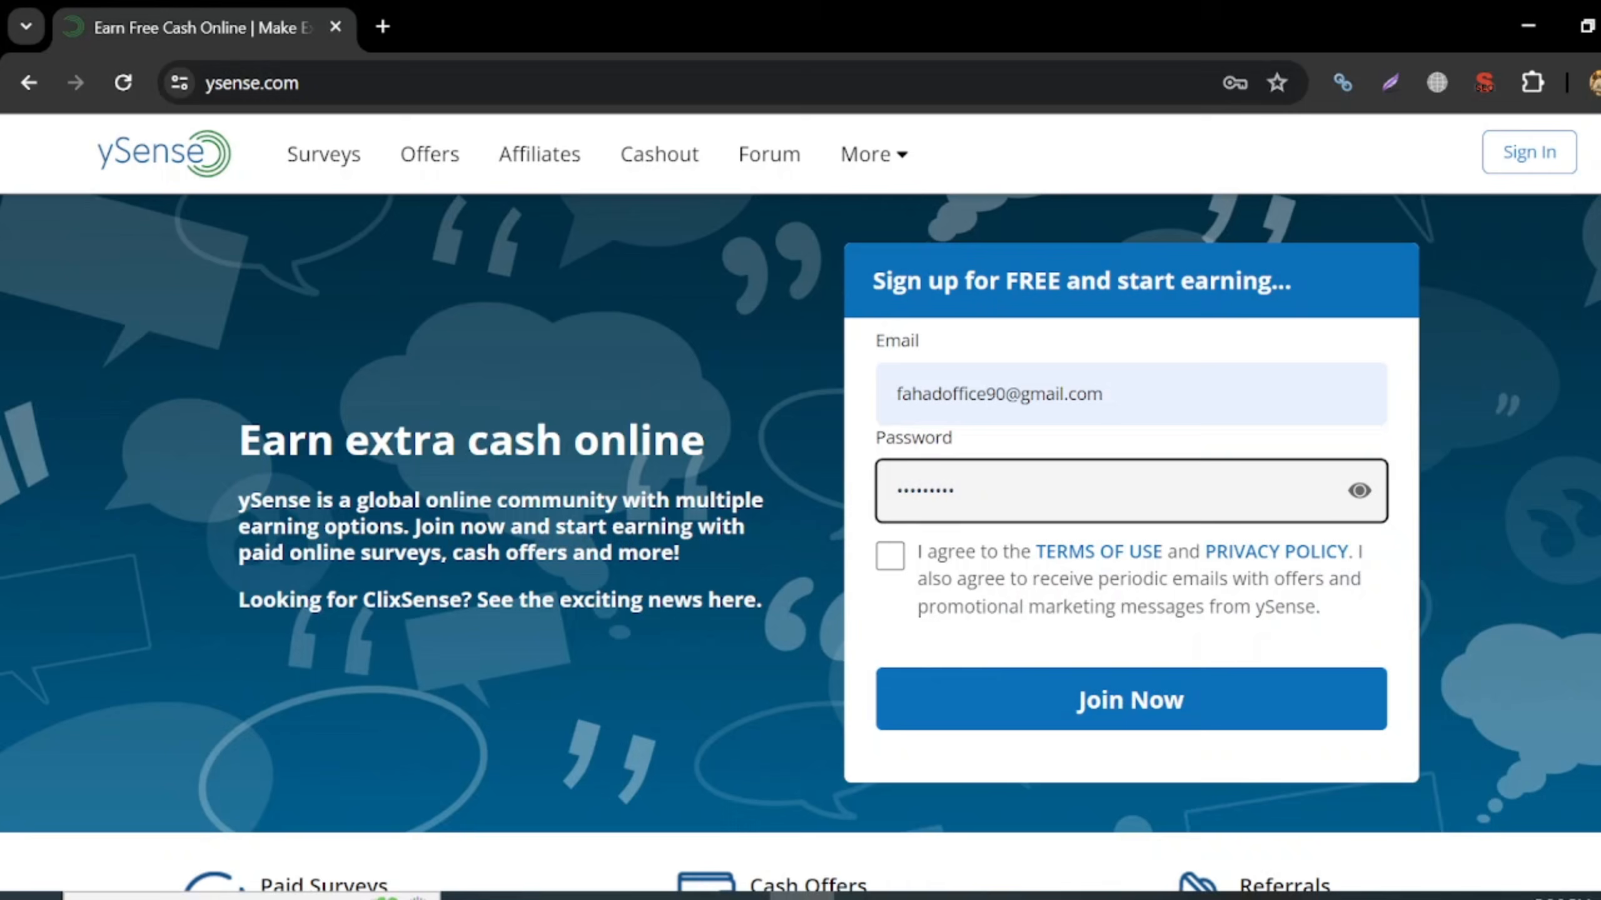
click(889, 555)
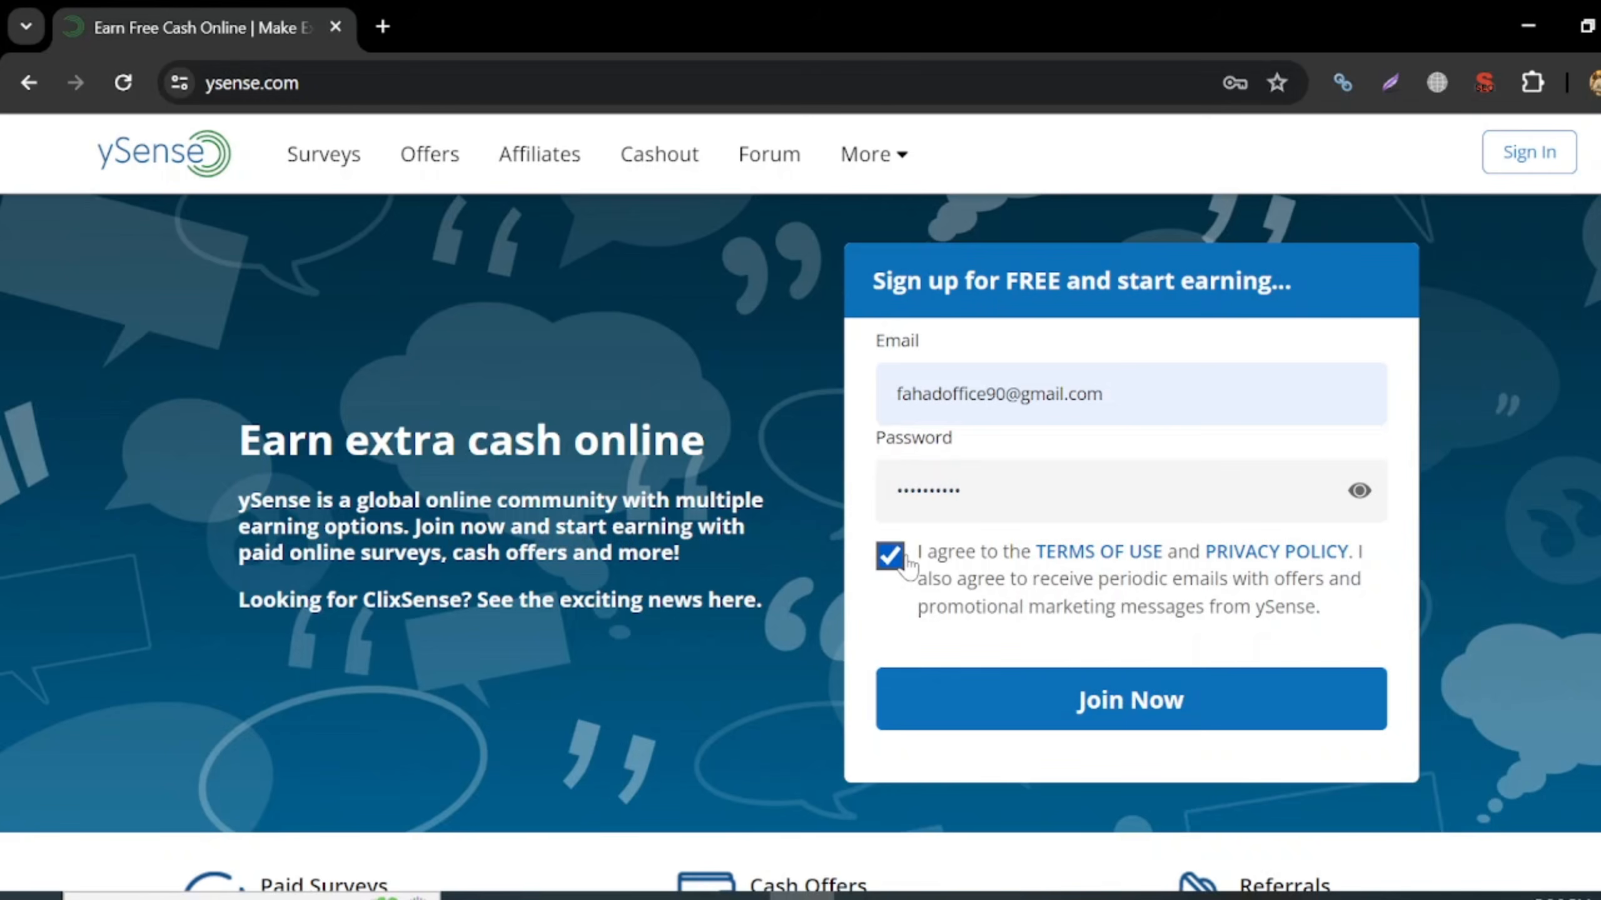
click(1150, 690)
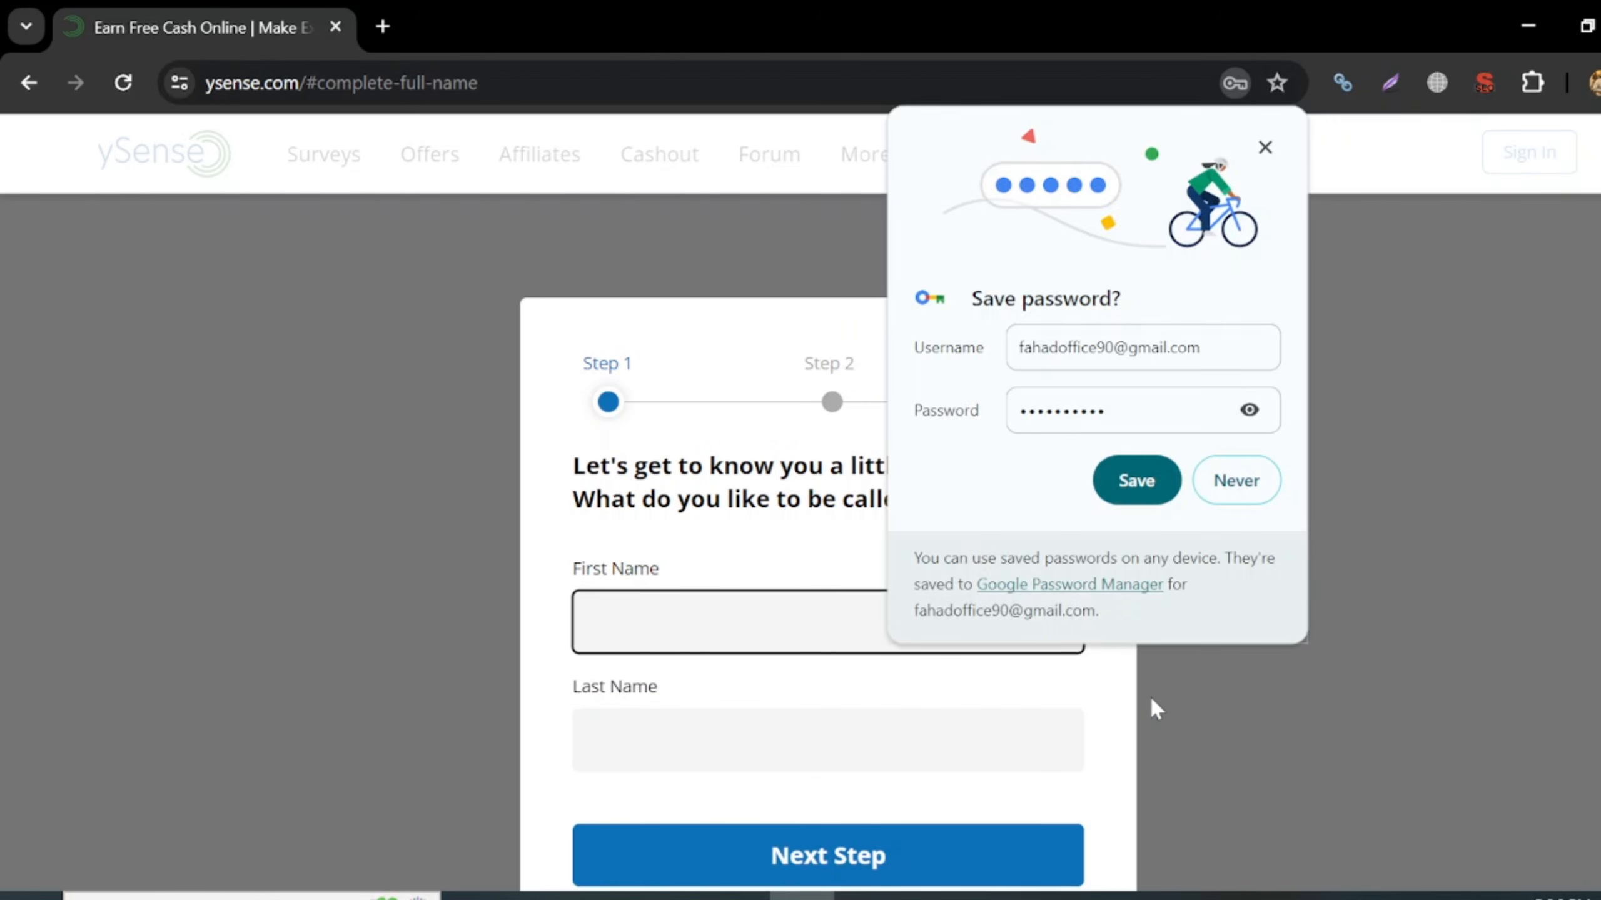
- Save the new password in the browser and enter the first and last name
click(1131, 489)
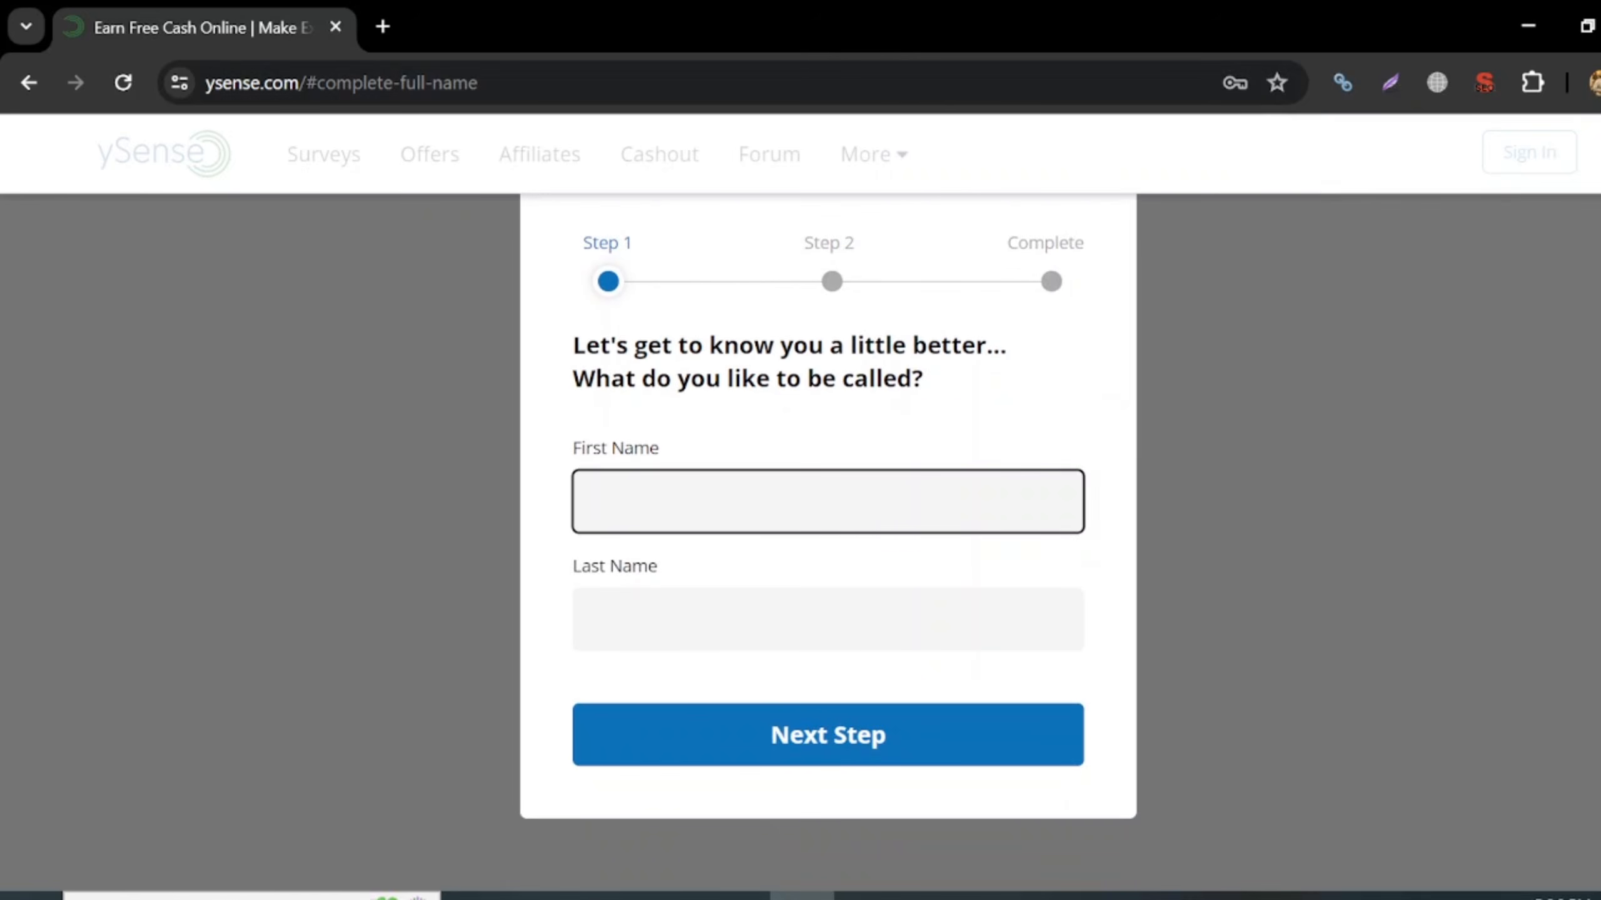
click(828, 620)
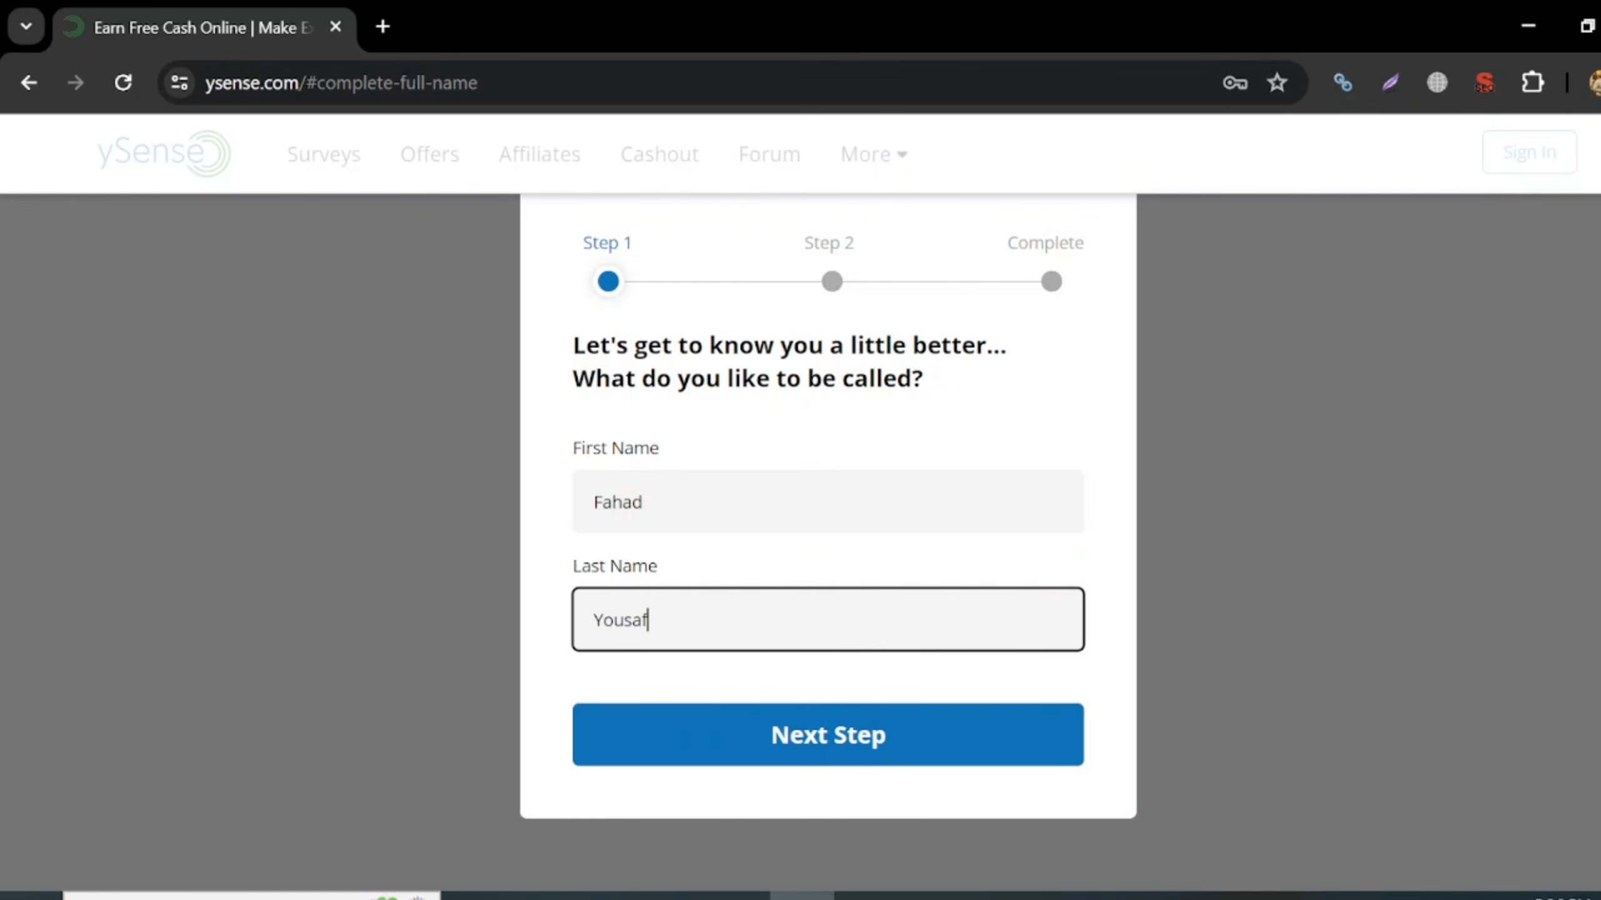
click(818, 754)
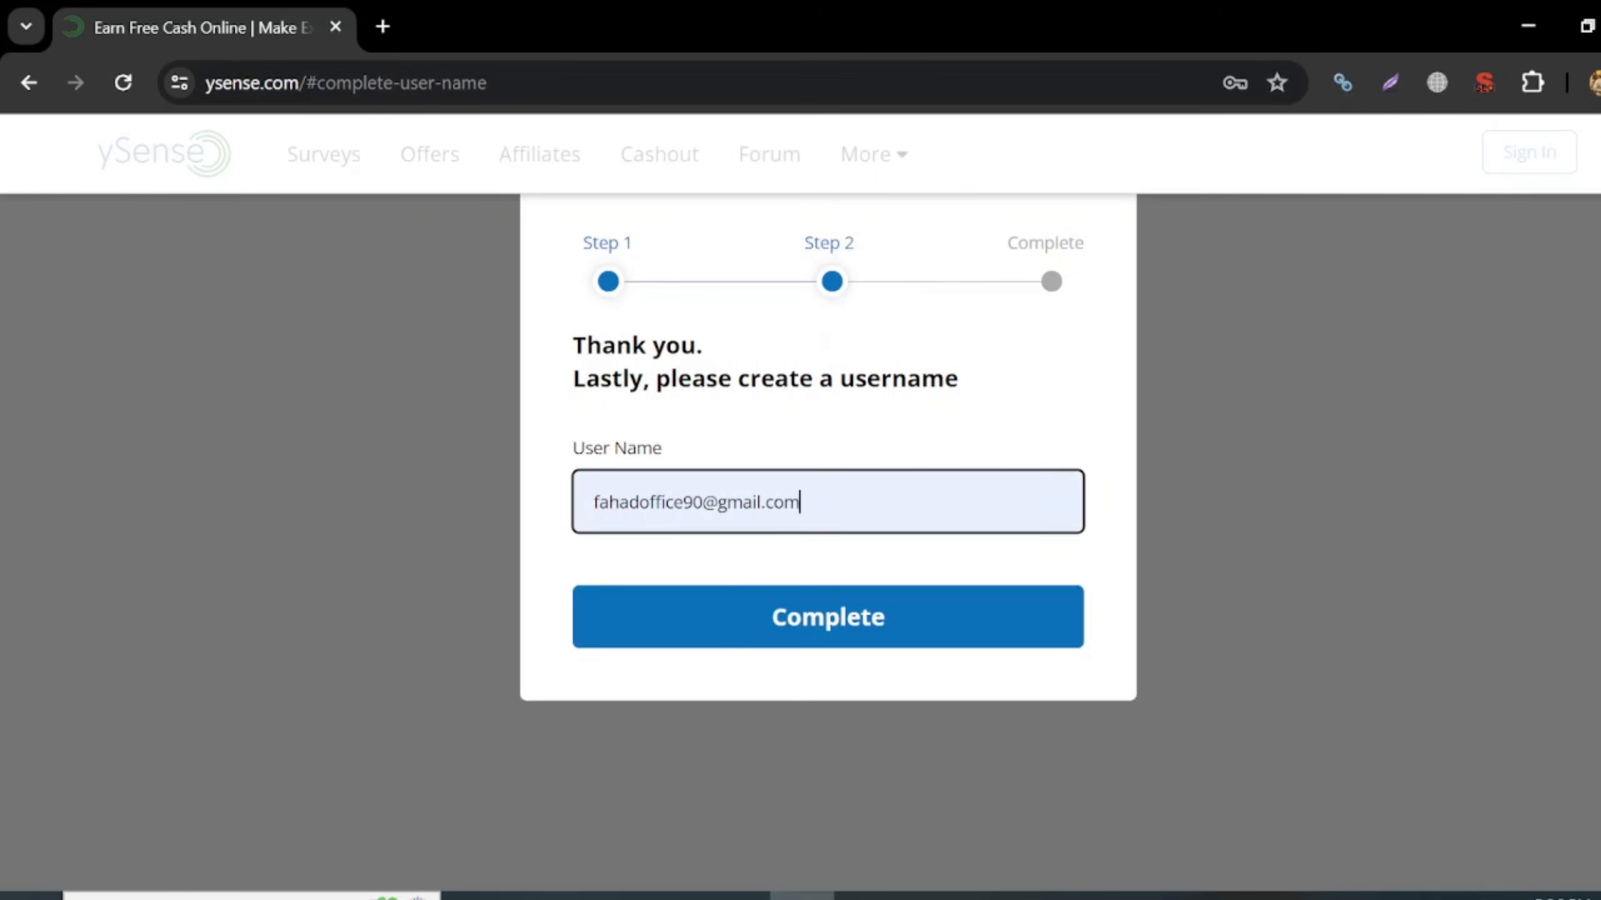
- Remove the e-mail domain from the rejected username and complete the sign-up
click(854, 635)
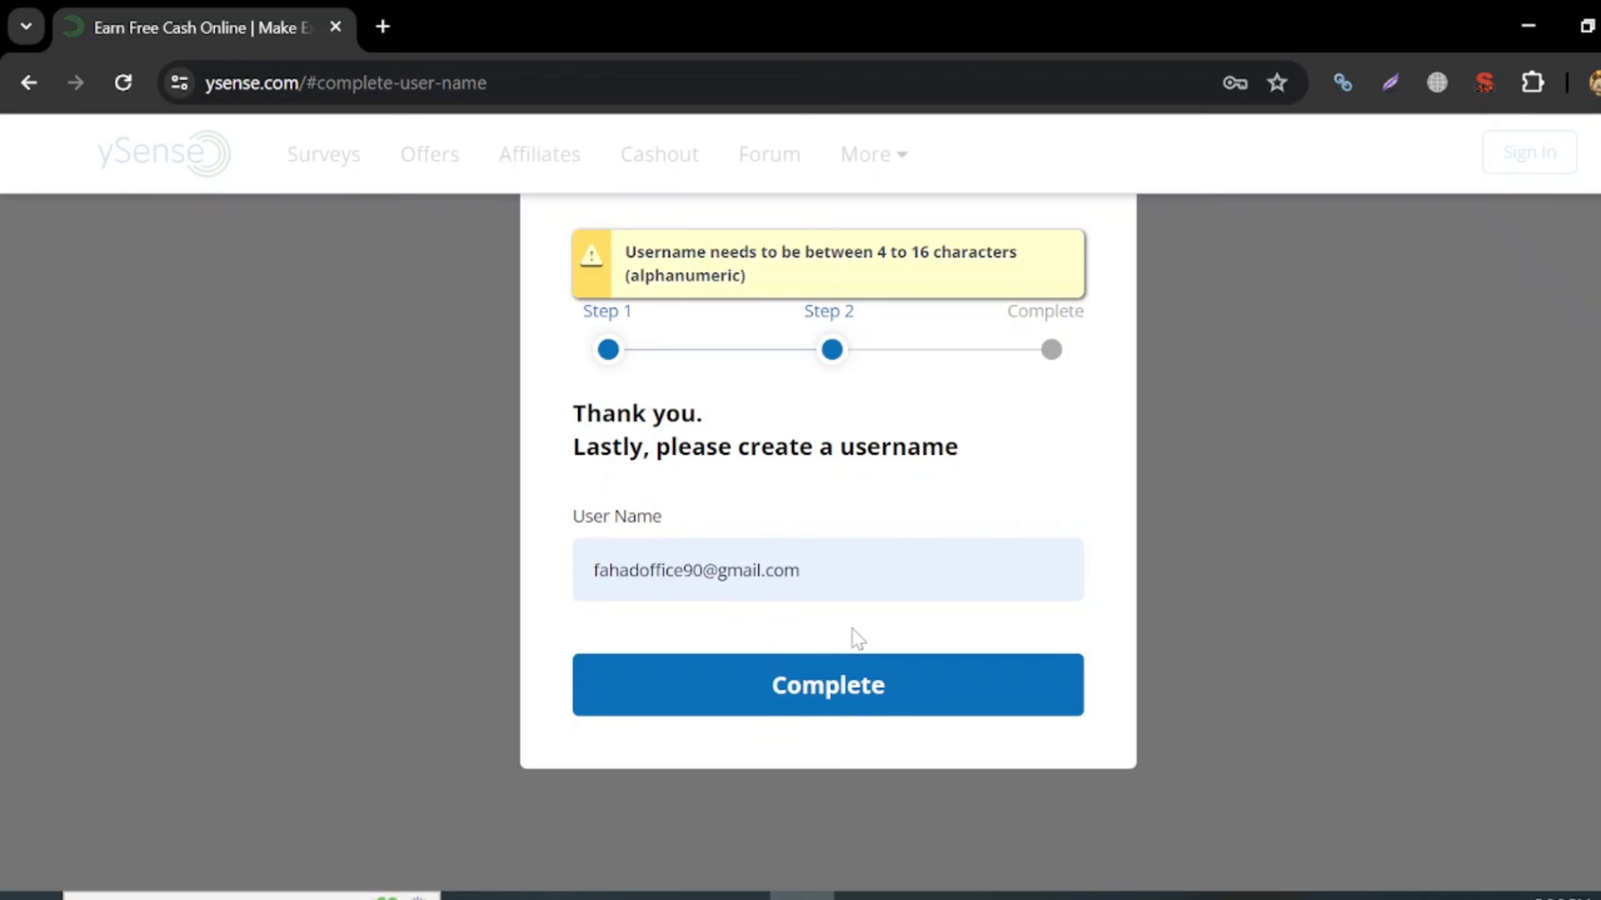
click(799, 571)
drag(799, 570, 683, 570)
key(BackSpace)
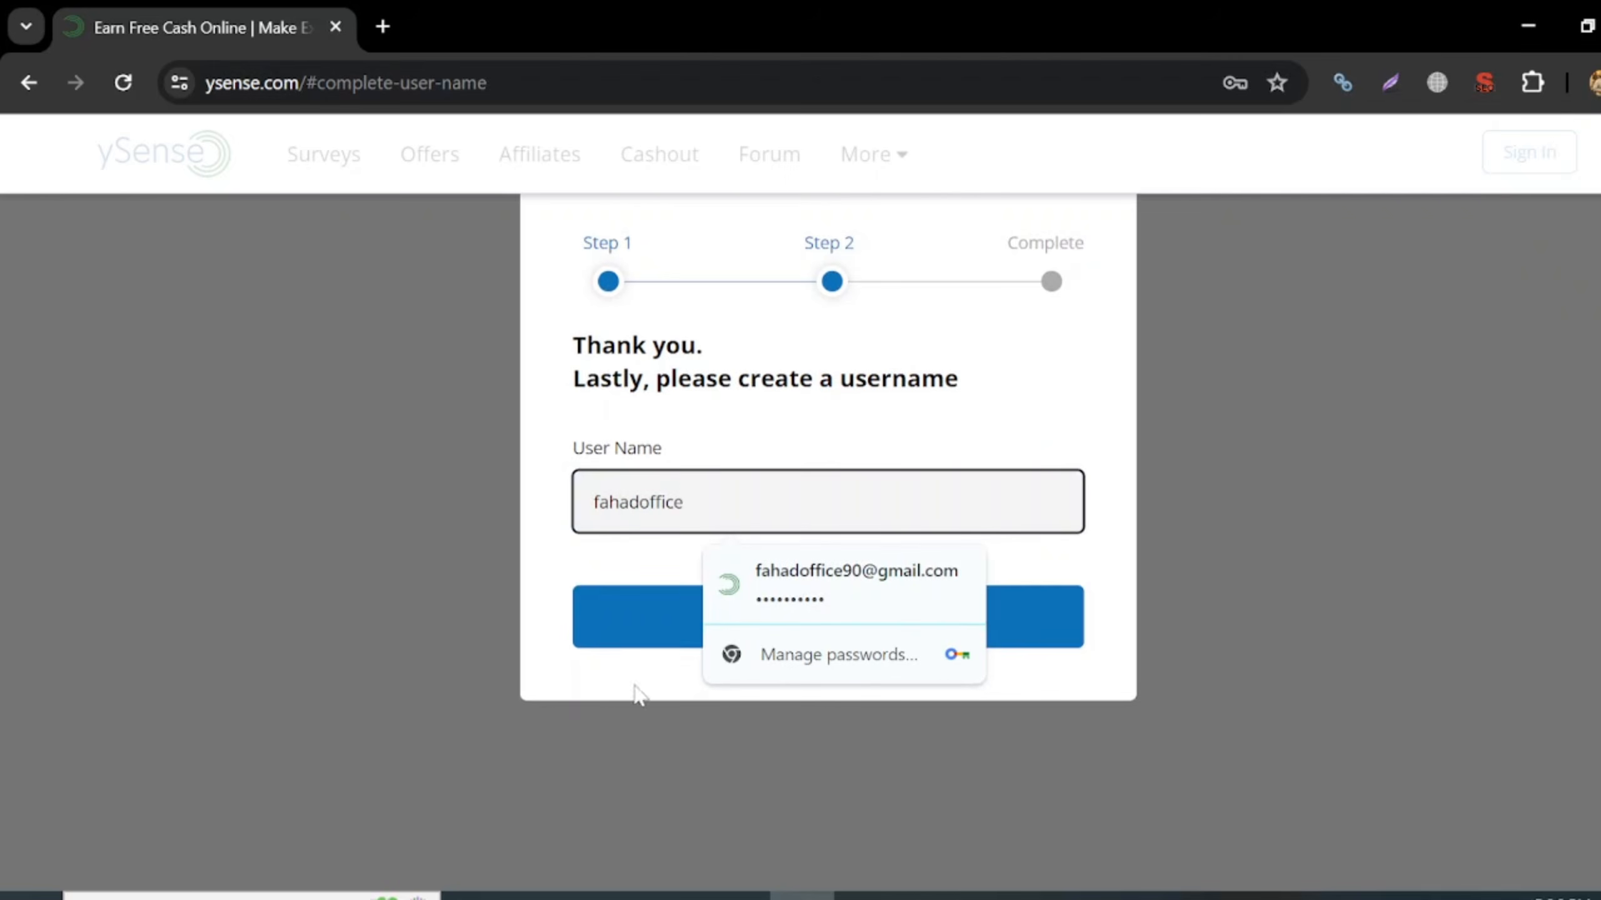
click(654, 607)
click(654, 605)
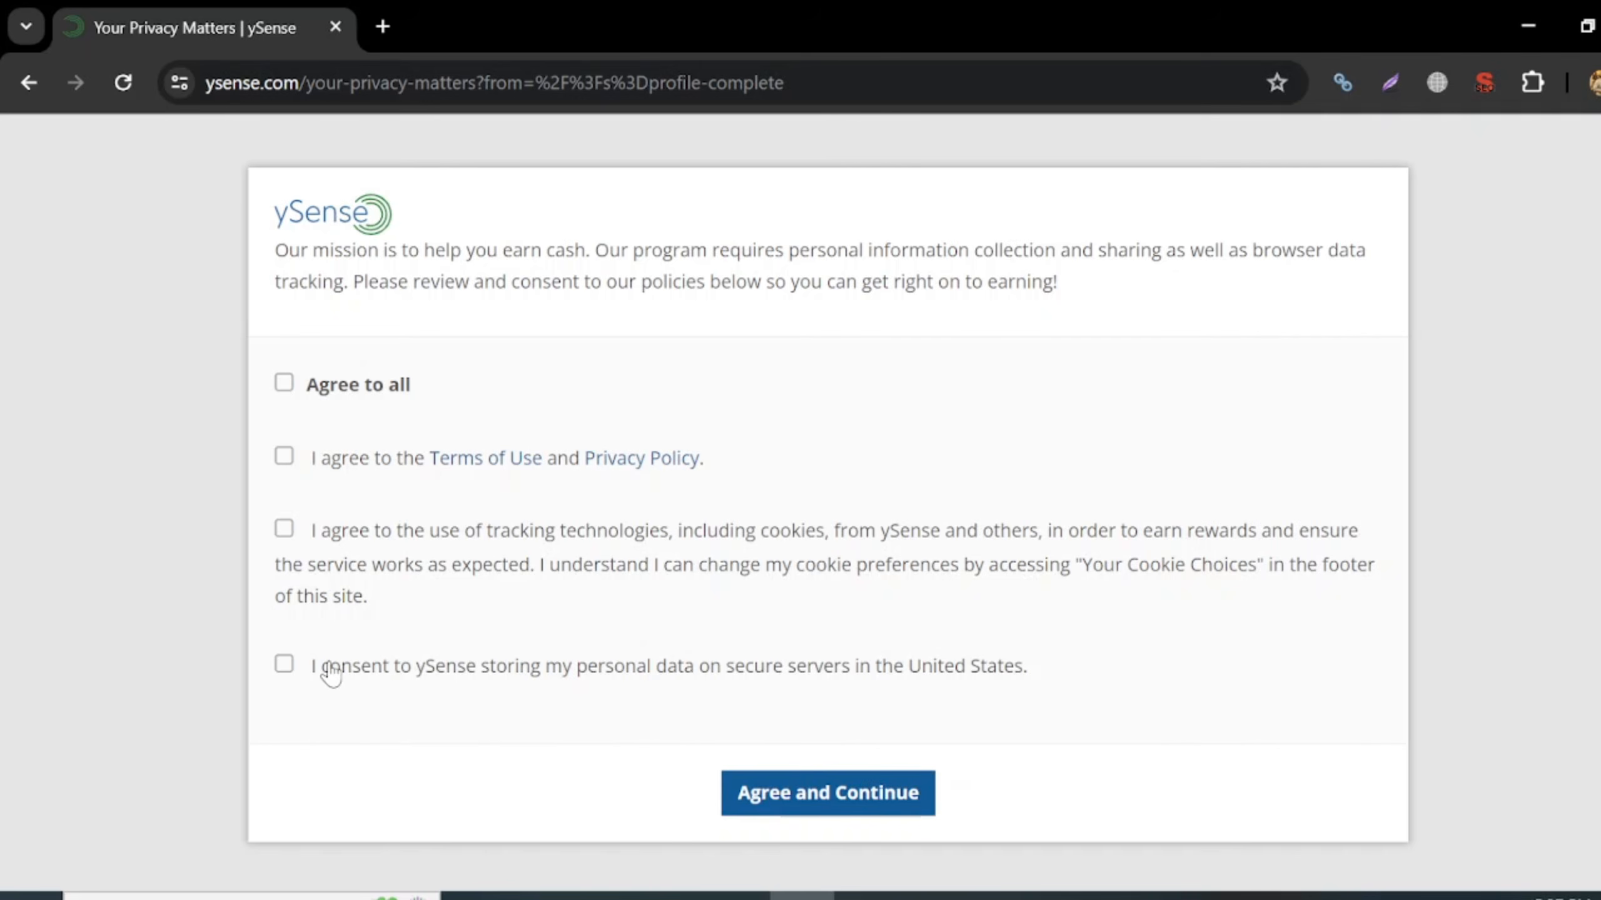
- Accept all the privacy consents with Agree to all, continue, and open a new browser tab
click(284, 386)
click(870, 816)
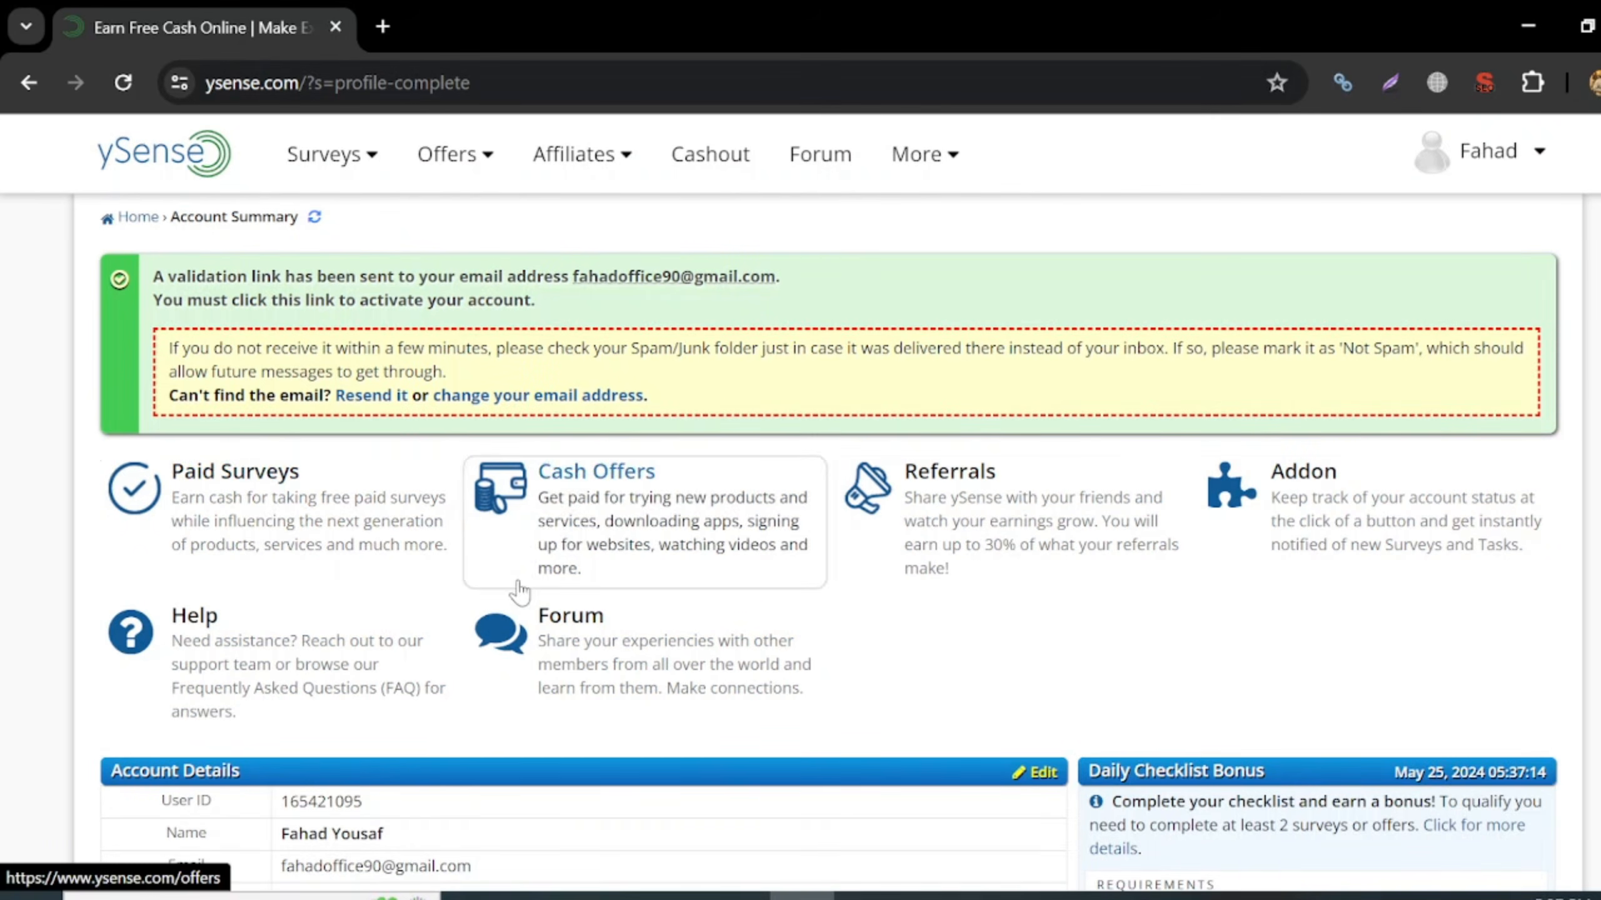
click(383, 26)
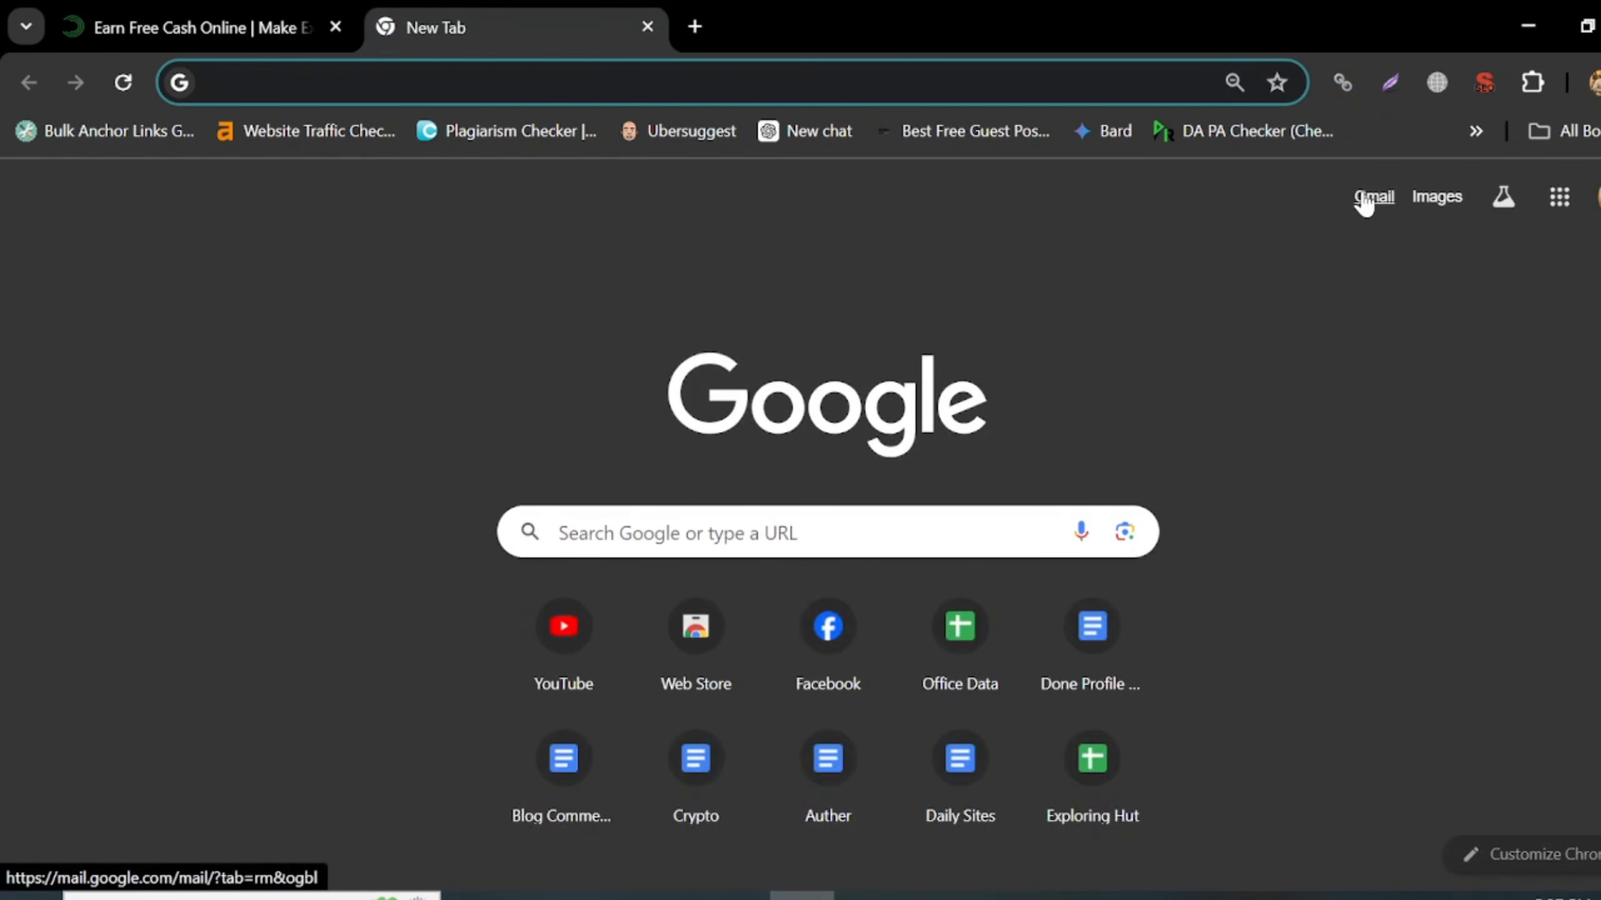
- Open the ySense activation e-mail in Gmail and choose Activate My Account
click(1363, 201)
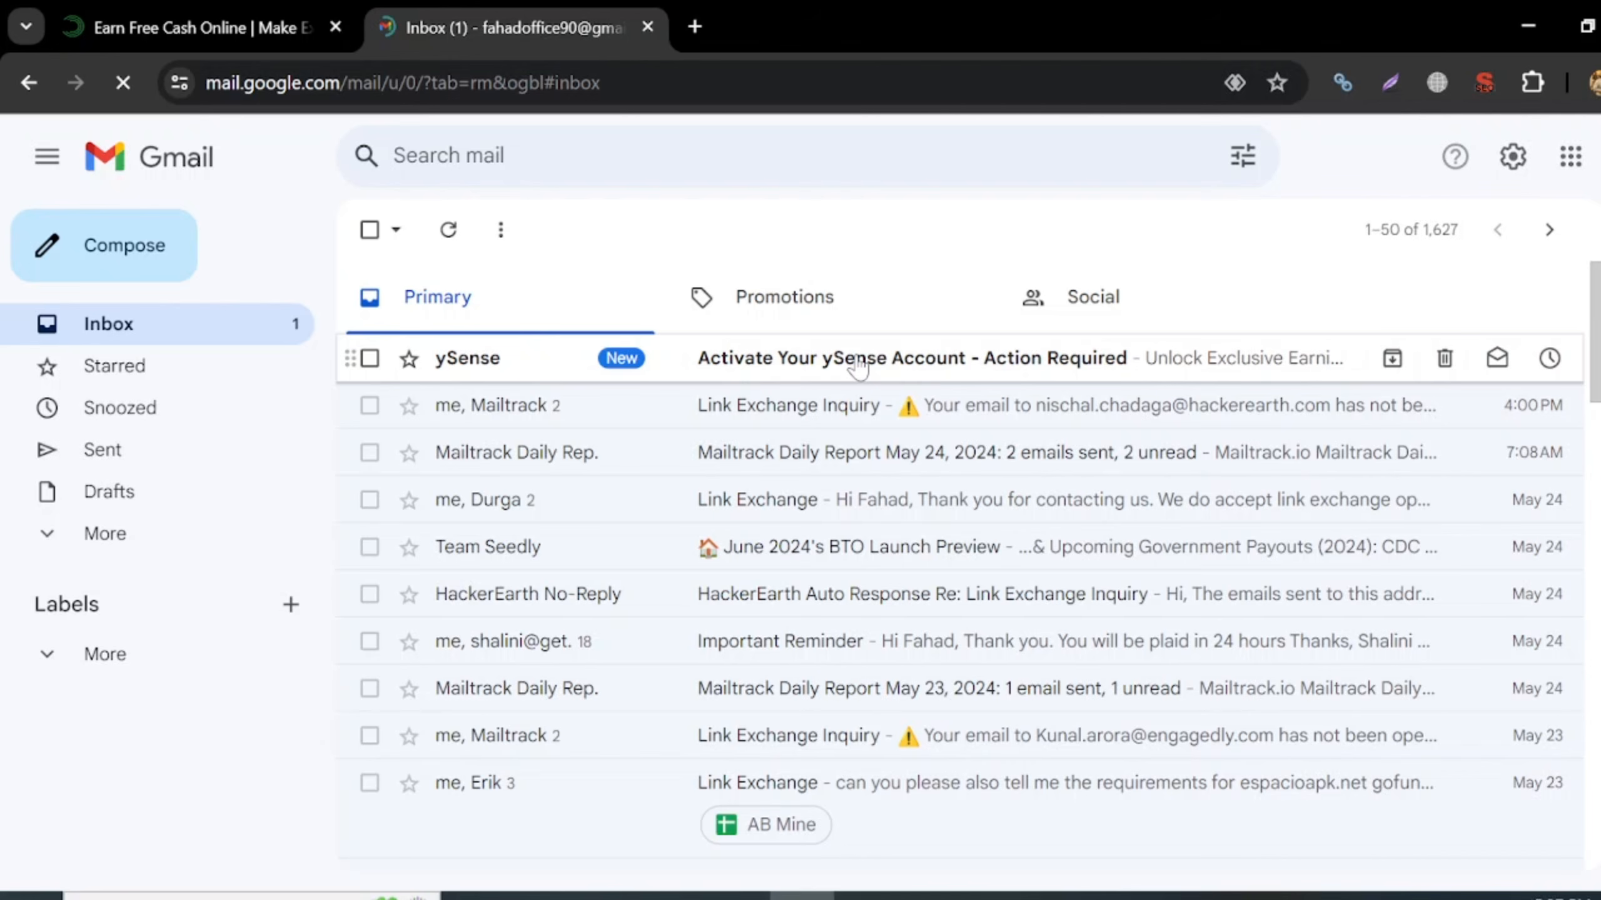
click(858, 366)
scroll(954, 436, down, 3)
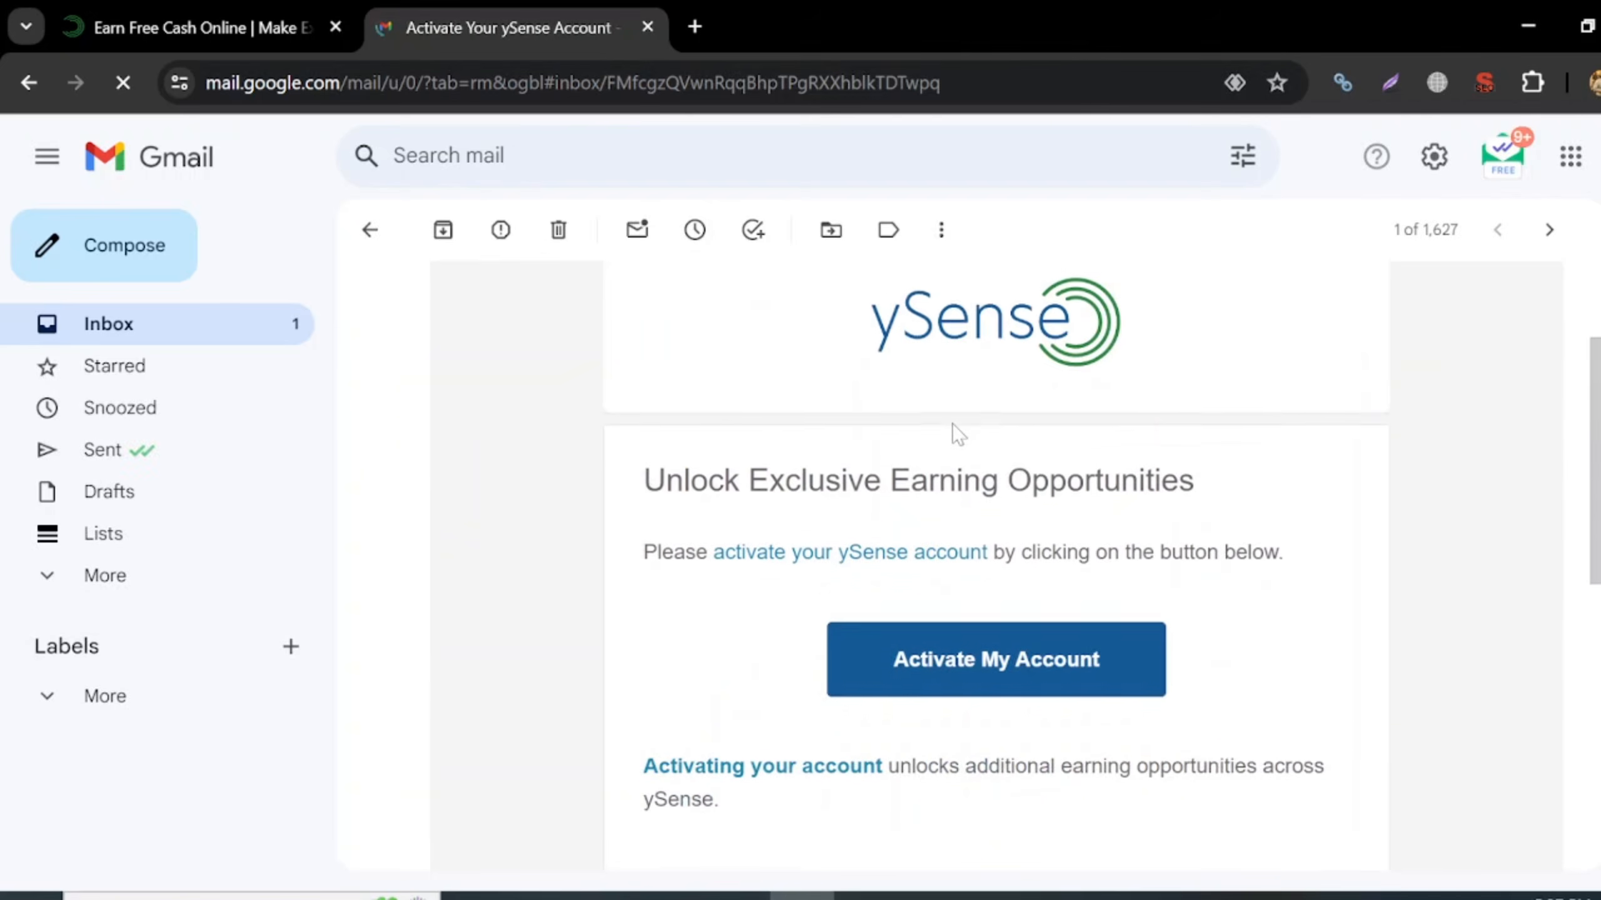
scroll(955, 435, down, 1)
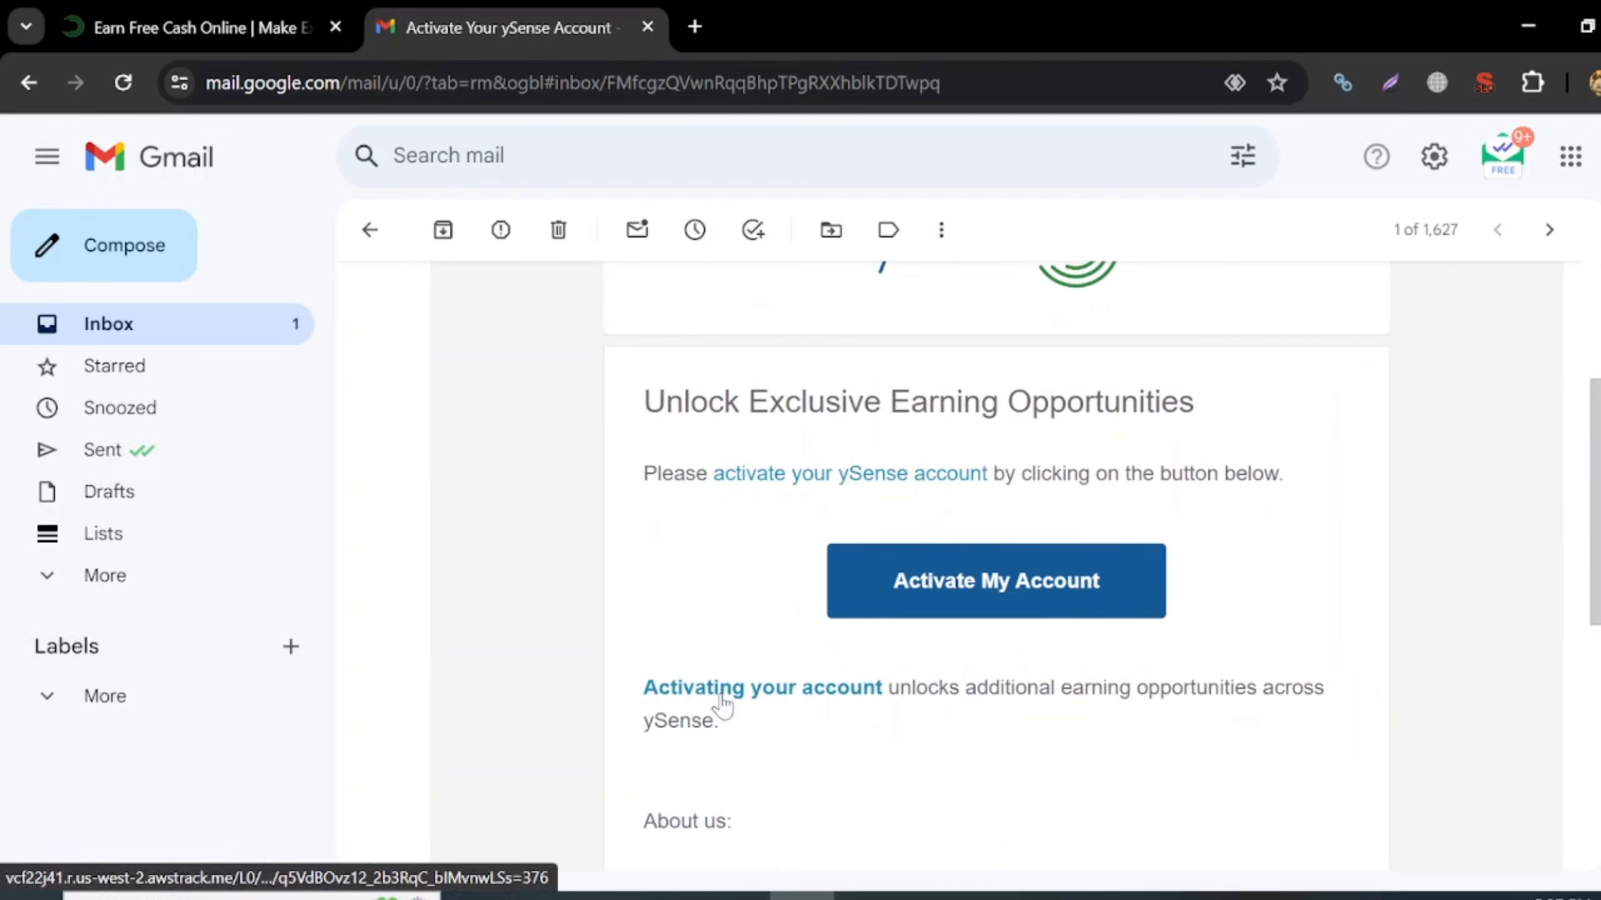
click(990, 586)
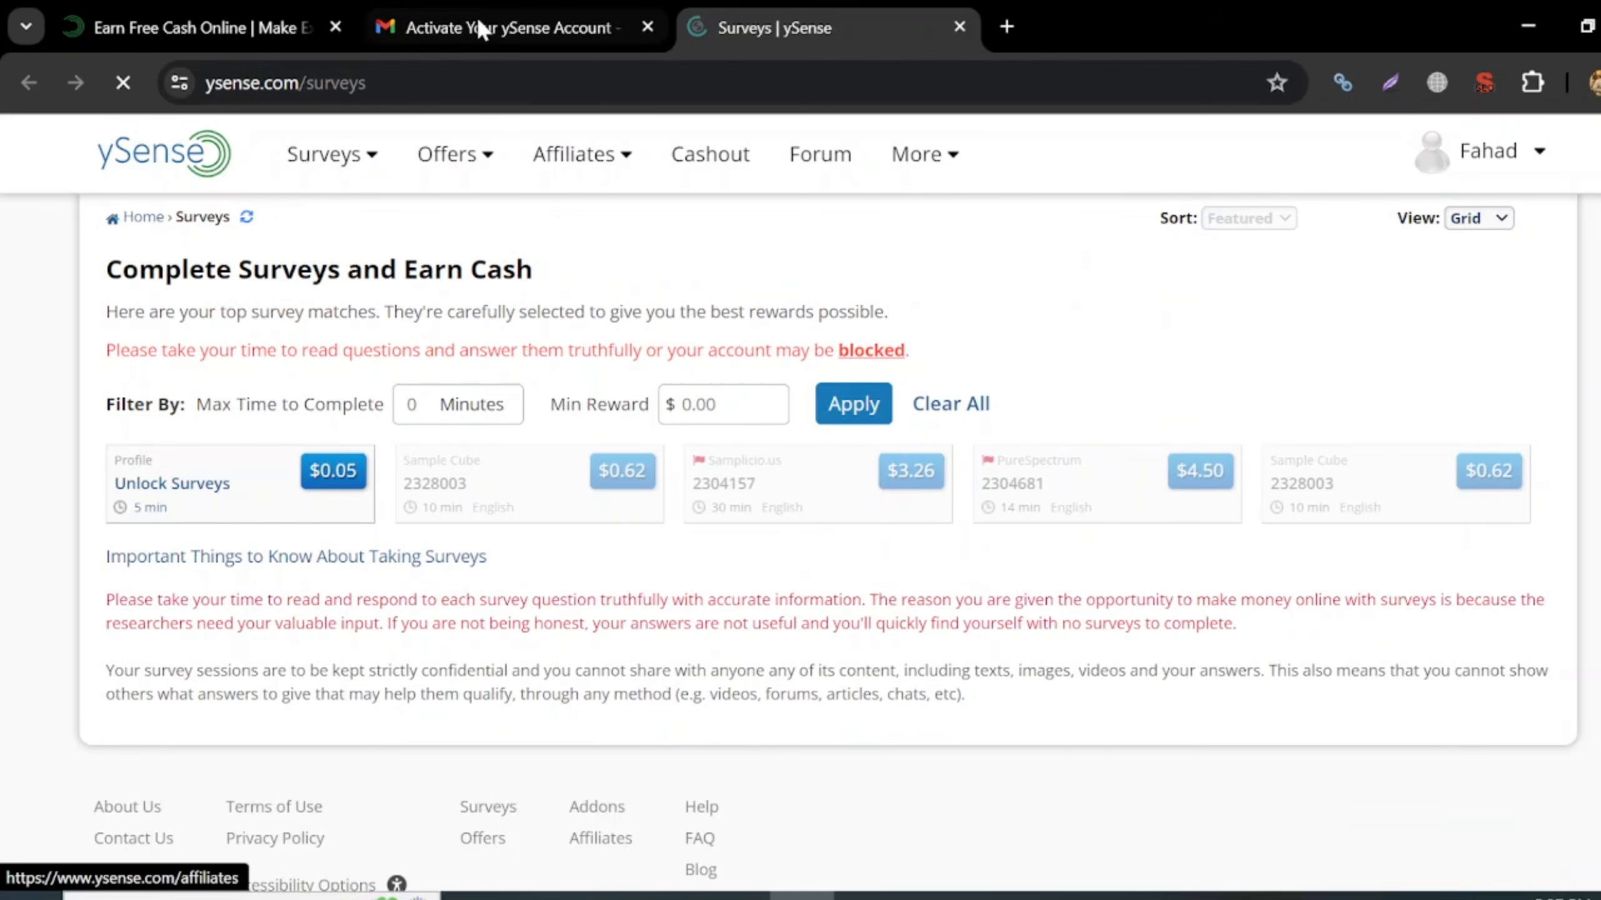
- Return to the ySense tab and reload the page through the Surveys menu item
click(580, 26)
click(763, 15)
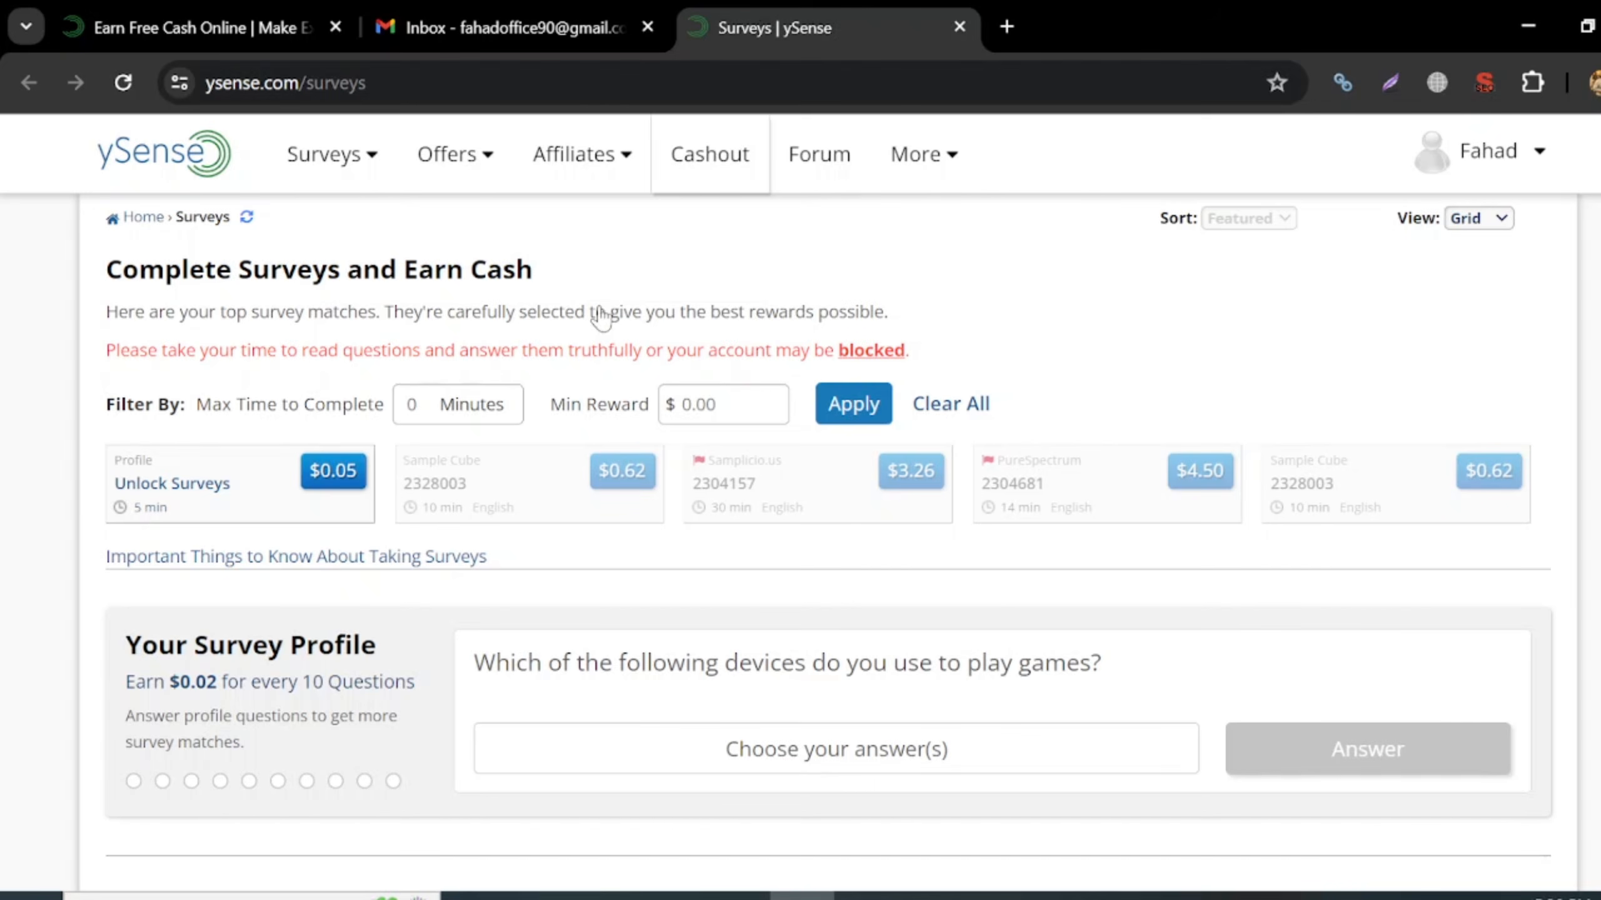
scroll(618, 621, down, 2)
scroll(615, 615, up, 2)
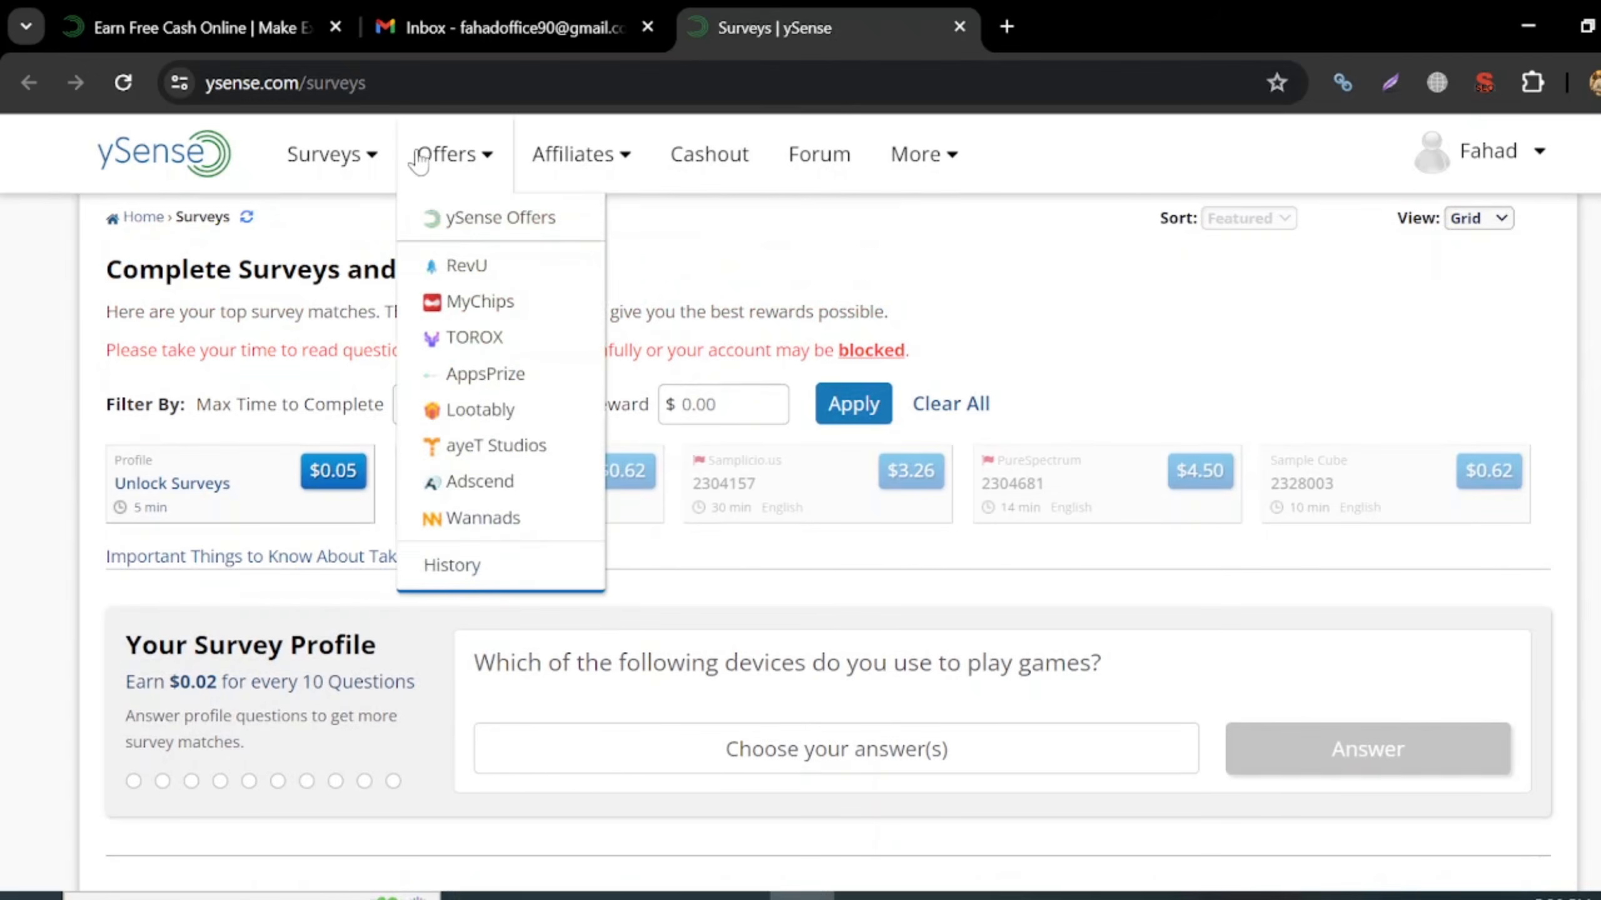
mouse_move(331, 154)
click(339, 231)
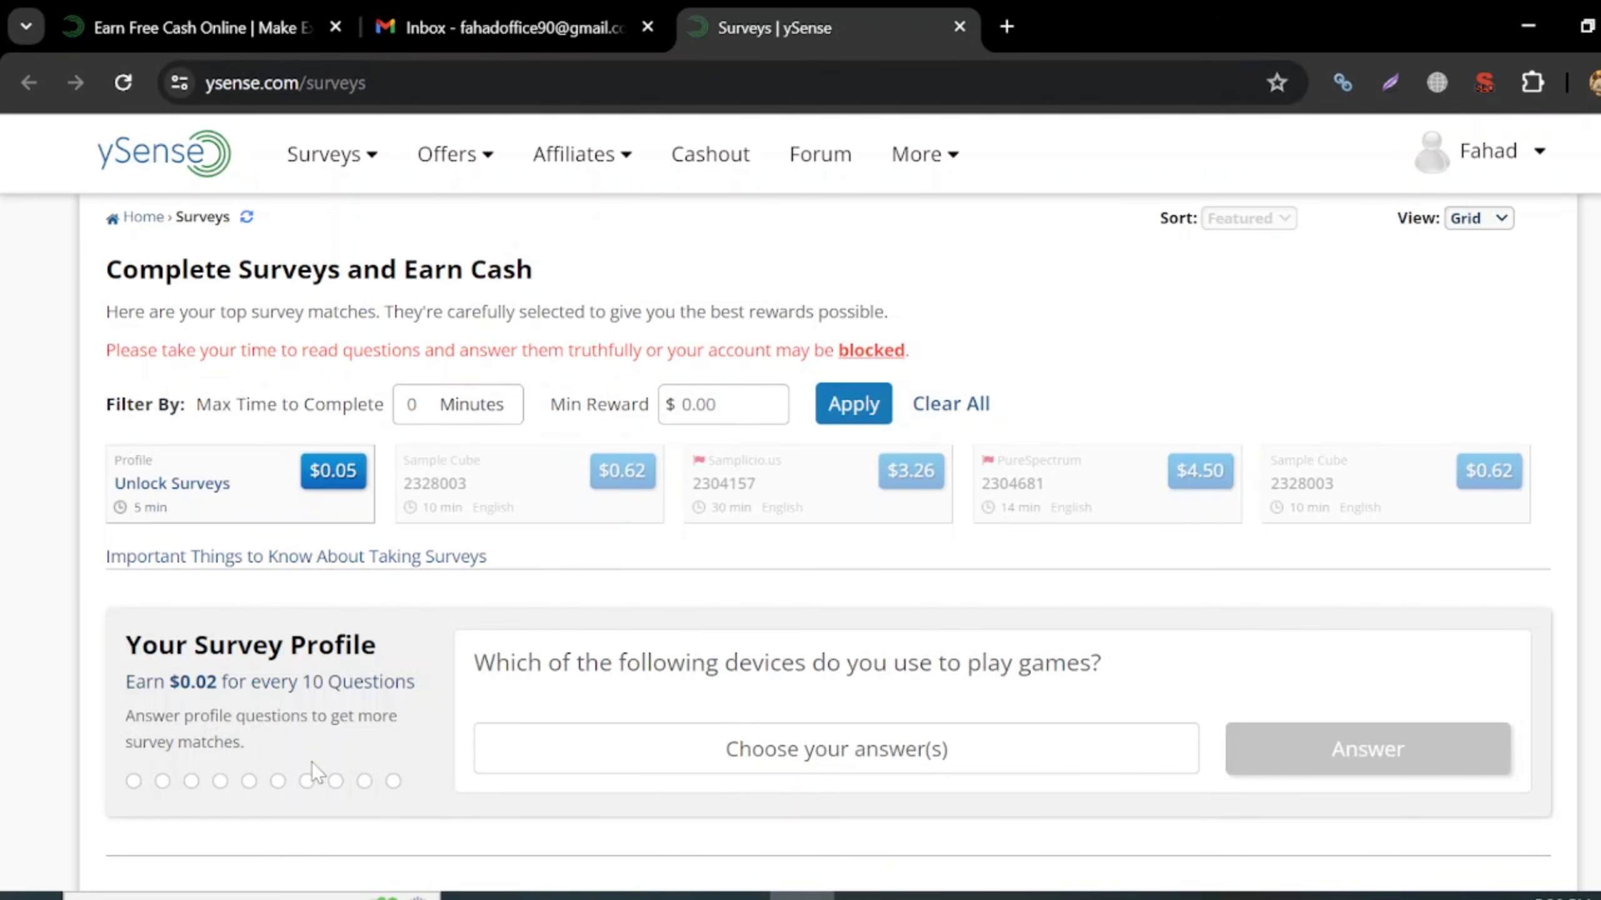
- Scroll the Surveys page down to the unanswered gaming-devices profile question
scroll(312, 766, down, 2)
scroll(312, 762, down, 2)
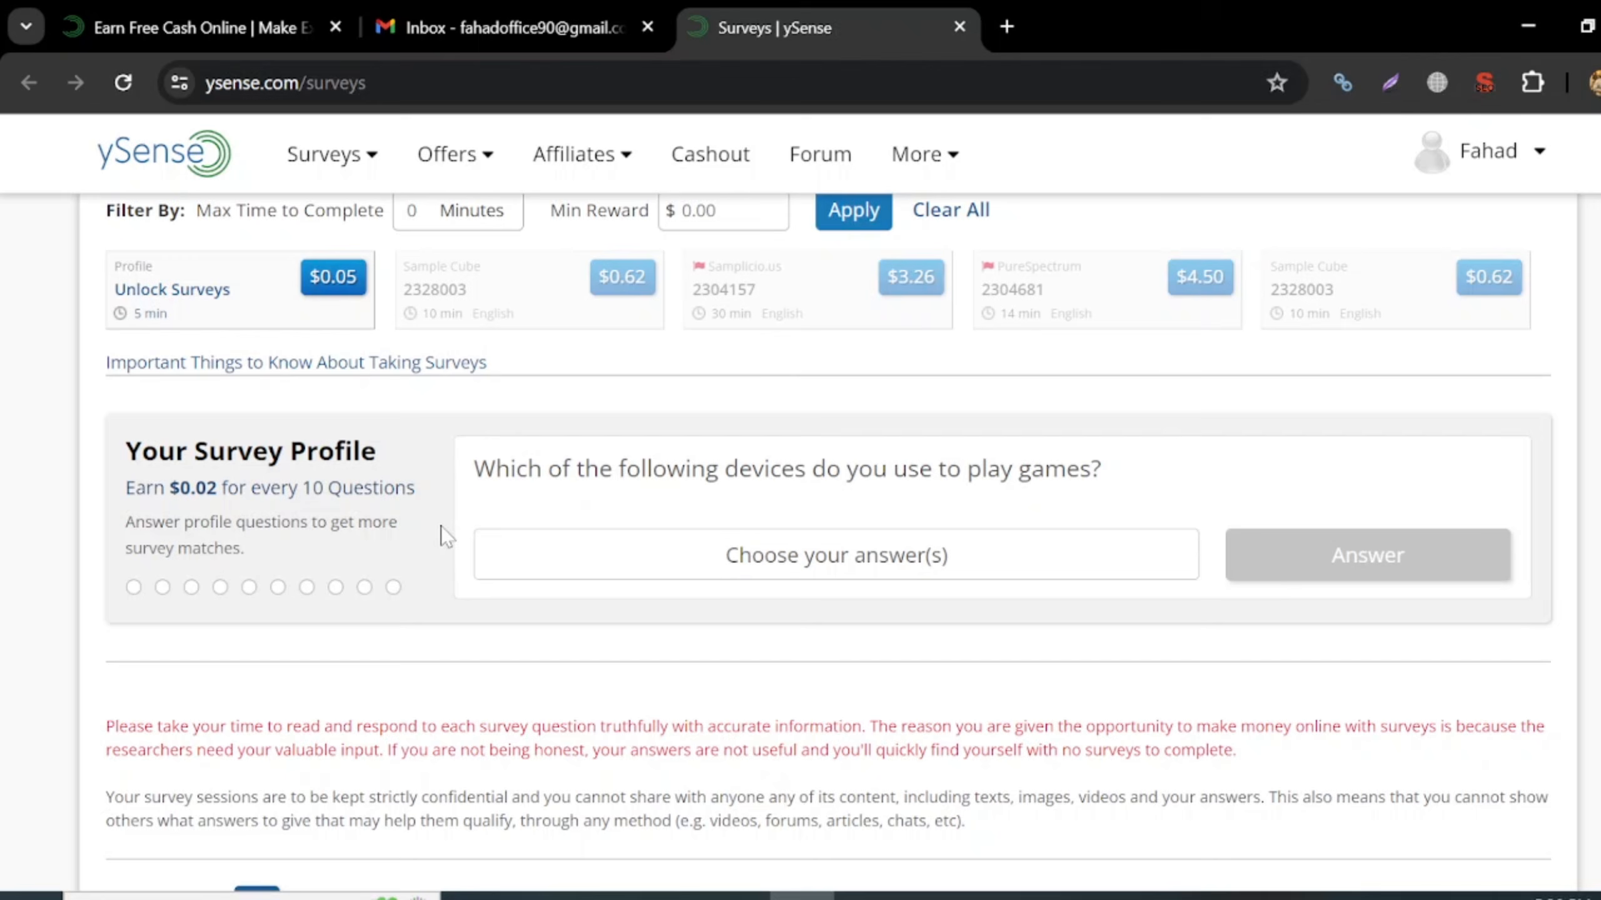
scroll(445, 535, up, 2)
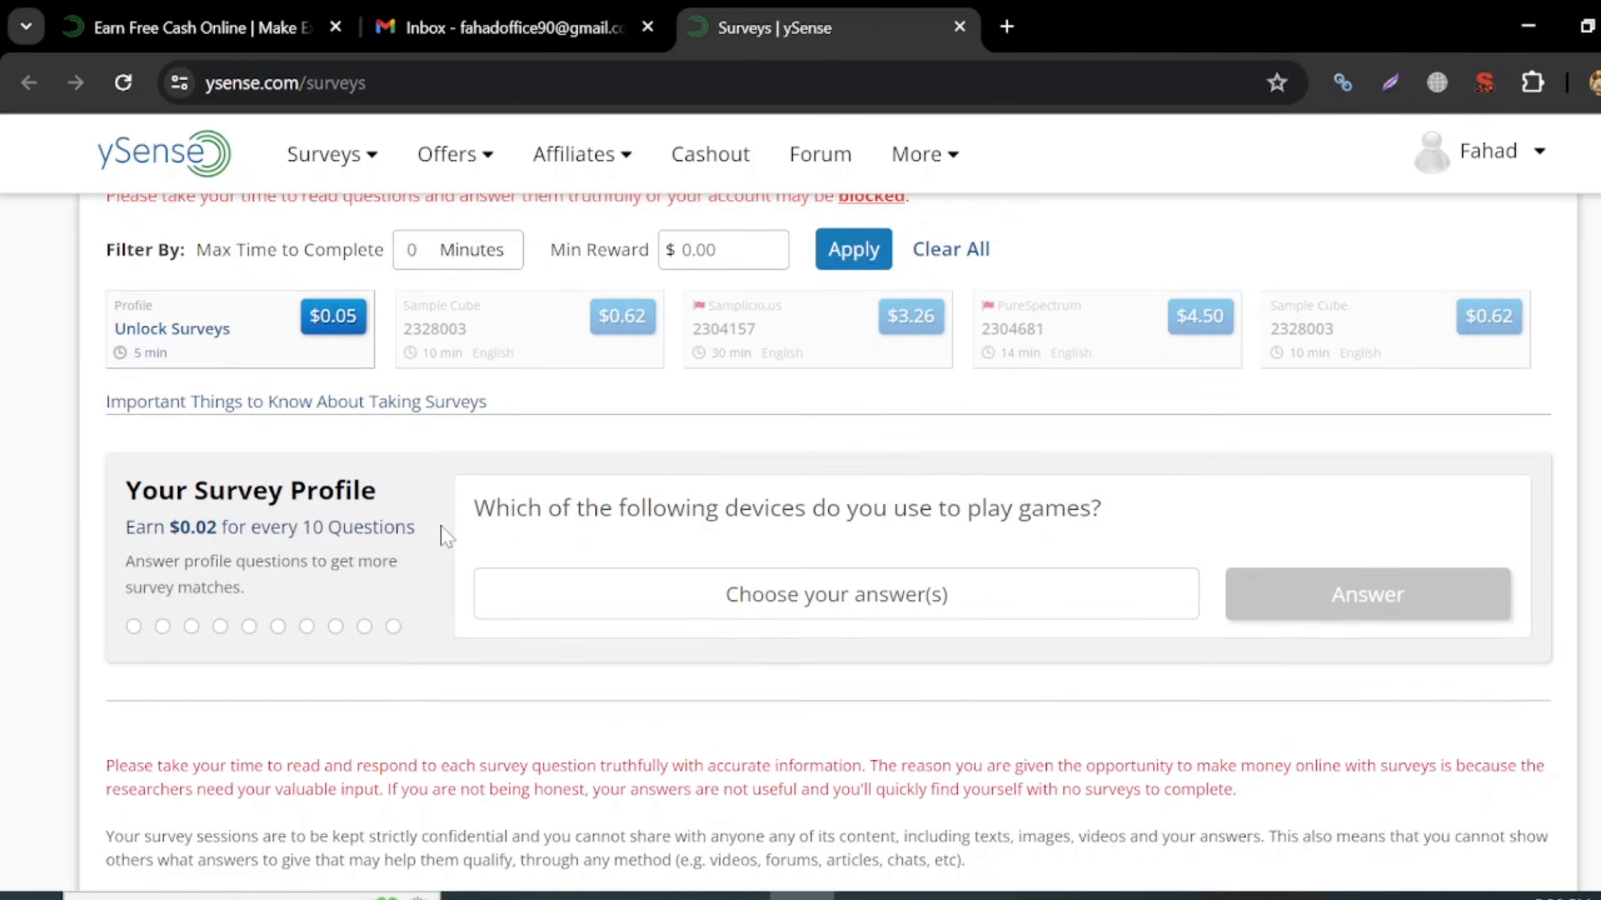
scroll(869, 763, down, 2)
scroll(868, 763, up, 3)
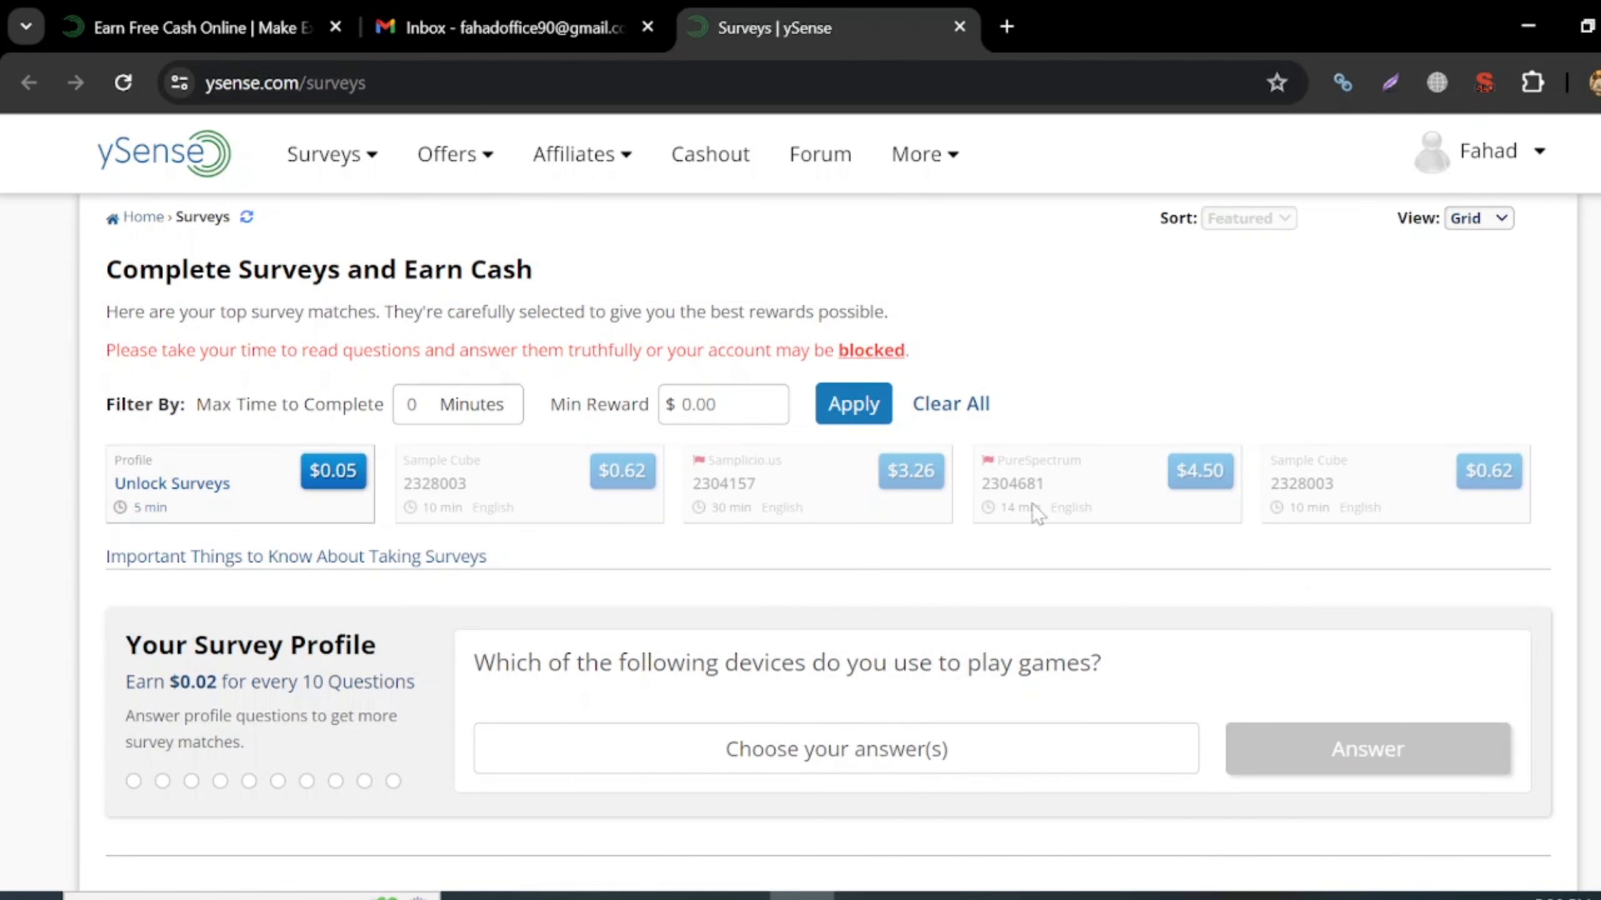
scroll(719, 571, down, 2)
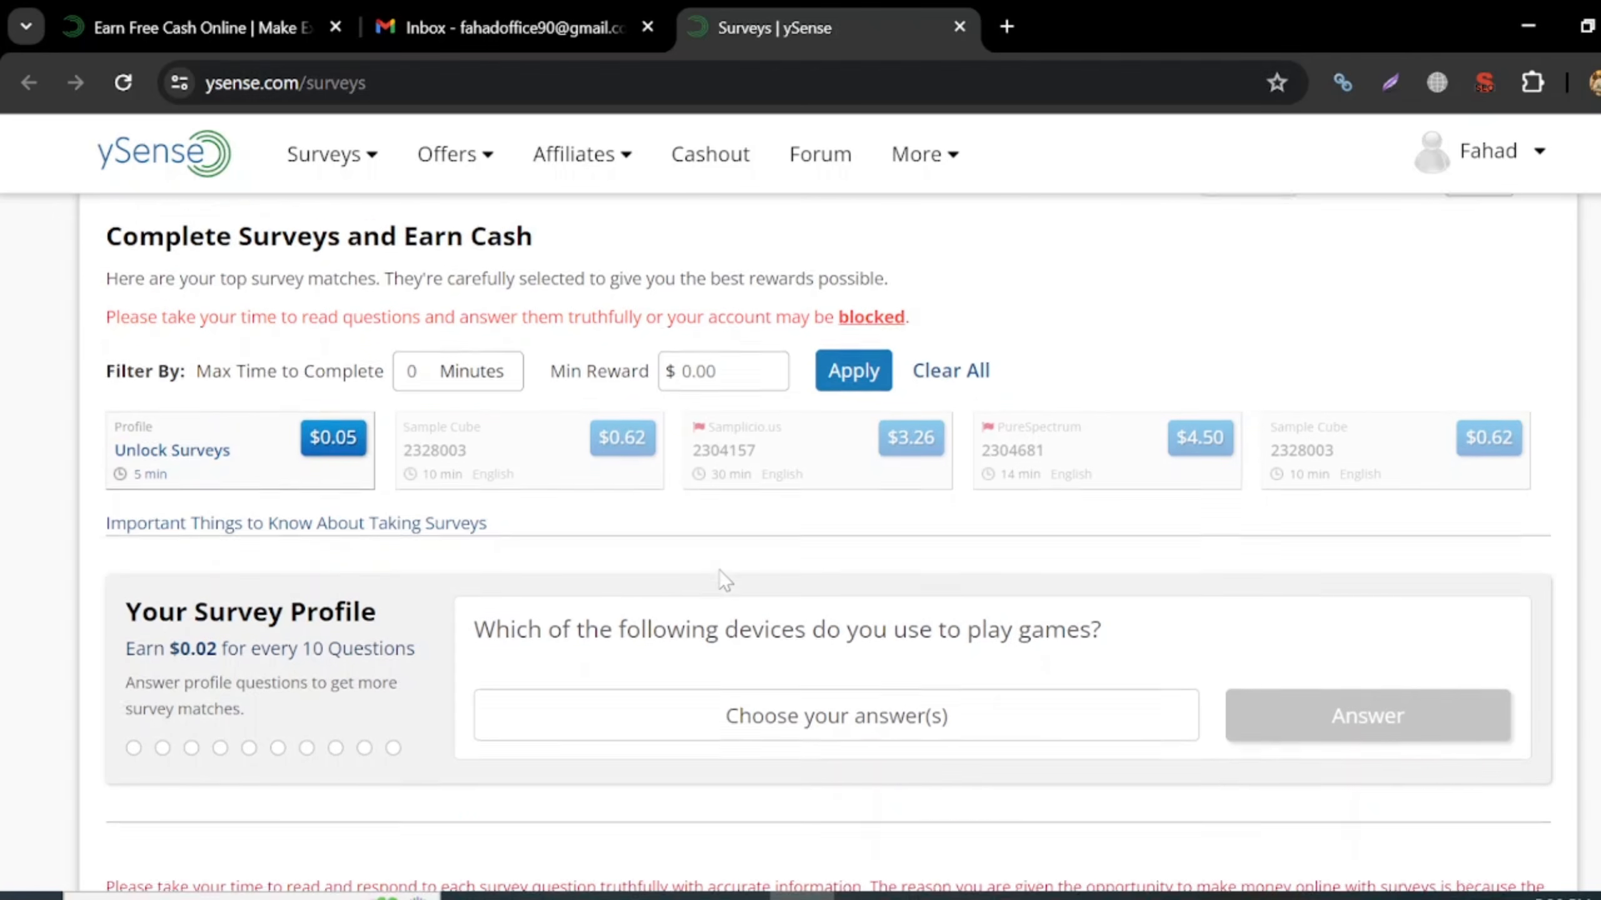
scroll(721, 579, down, 1)
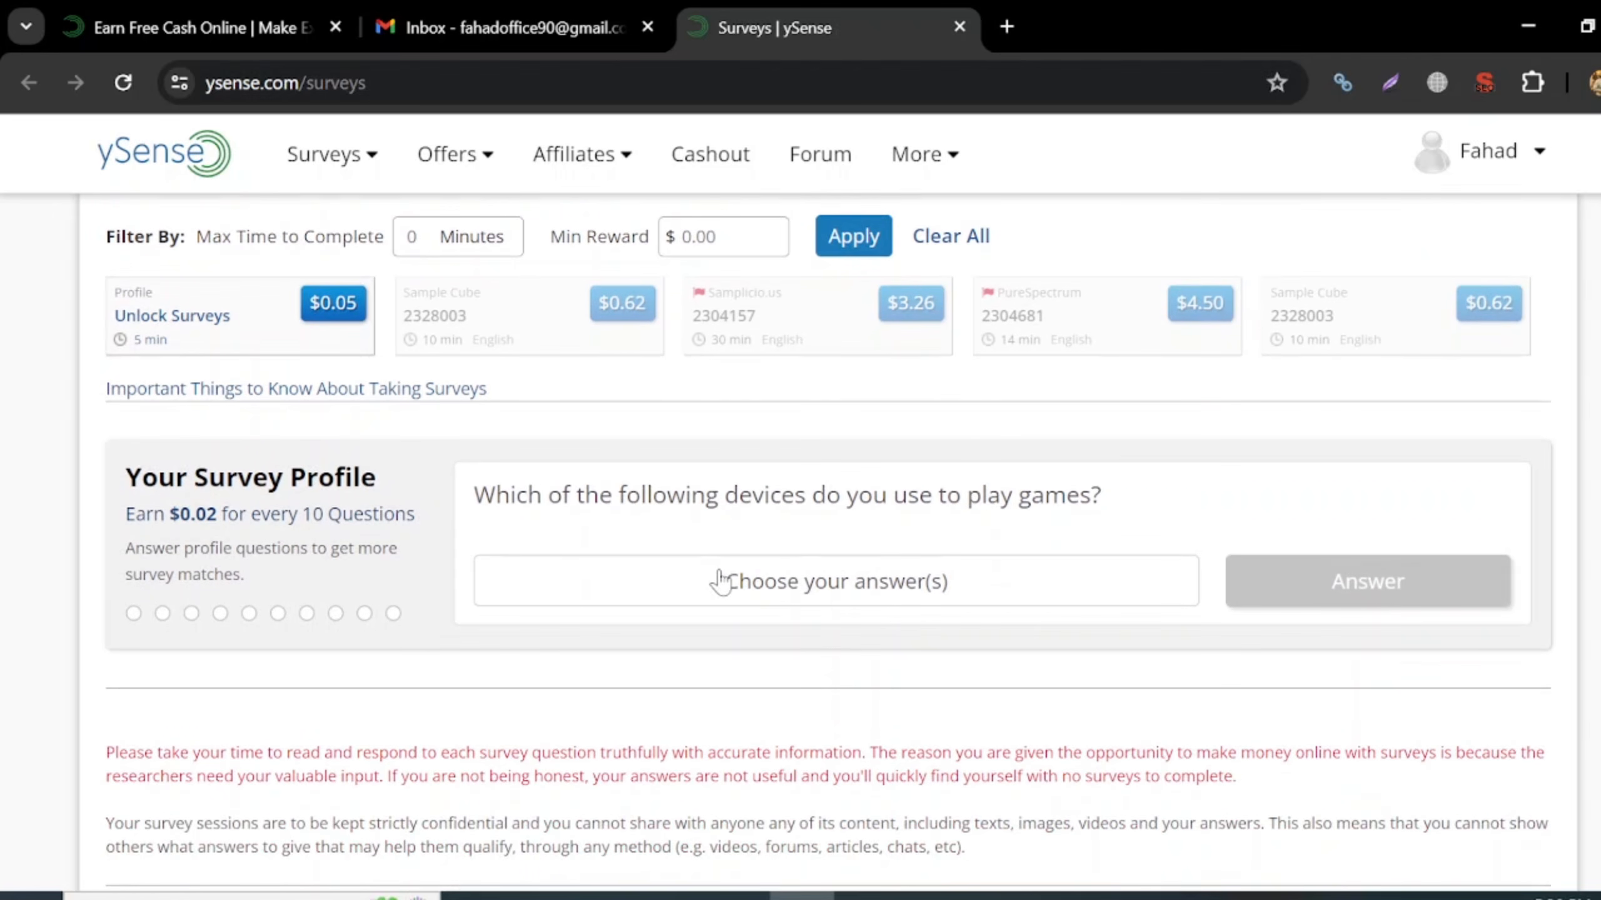
- Choose 'Played offline video games on a laptop' as the gaming-devices answer
click(835, 596)
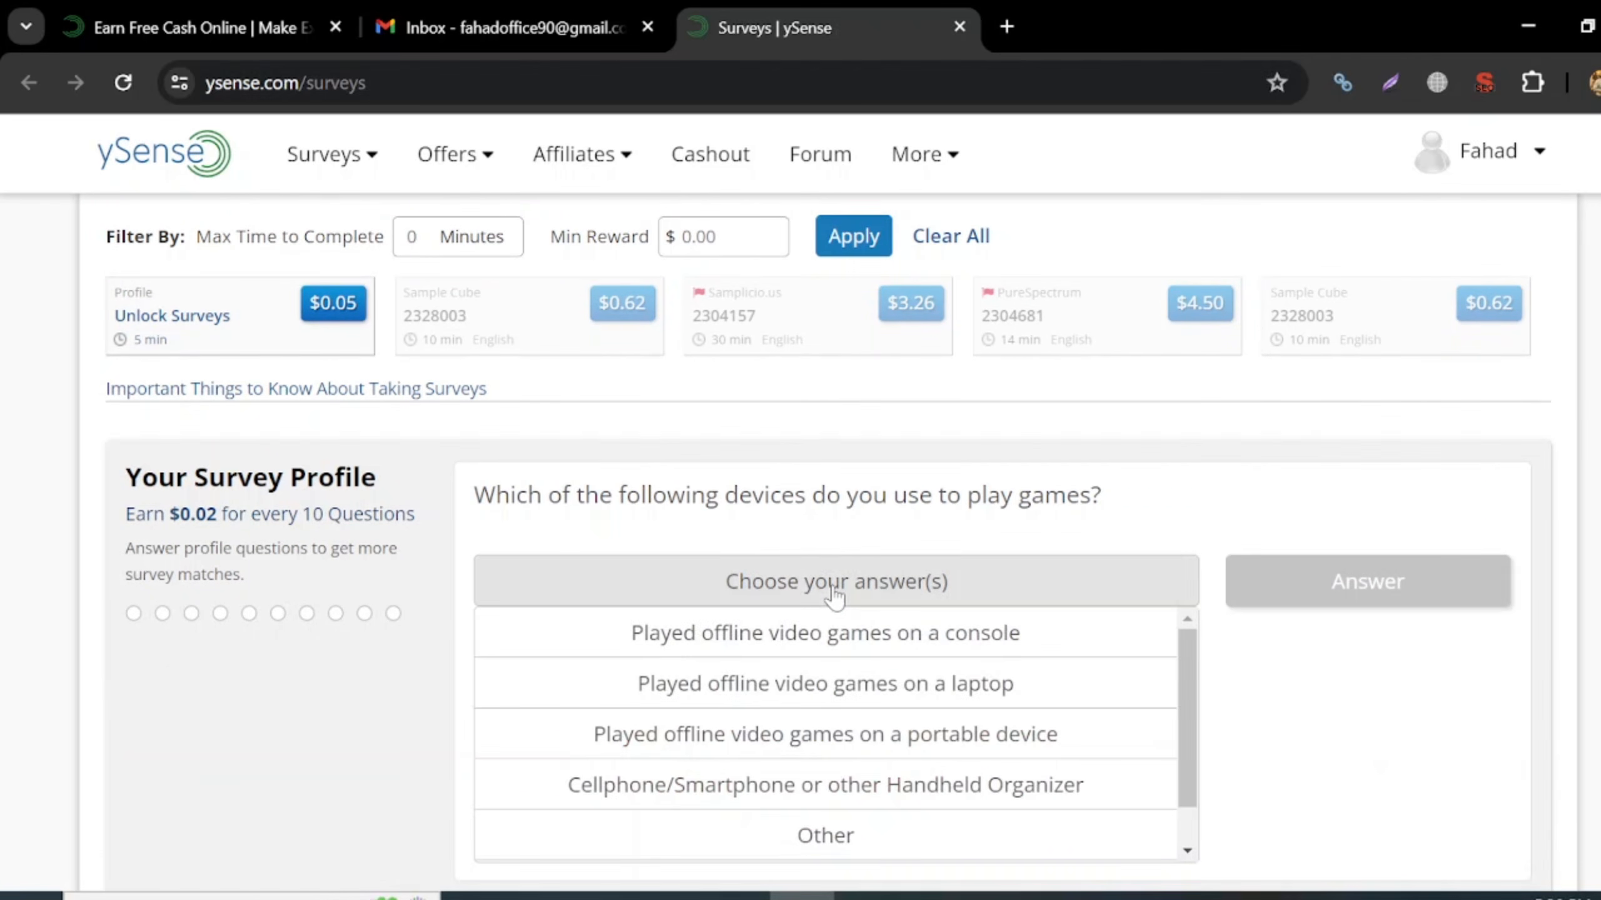
scroll(939, 710, down, 1)
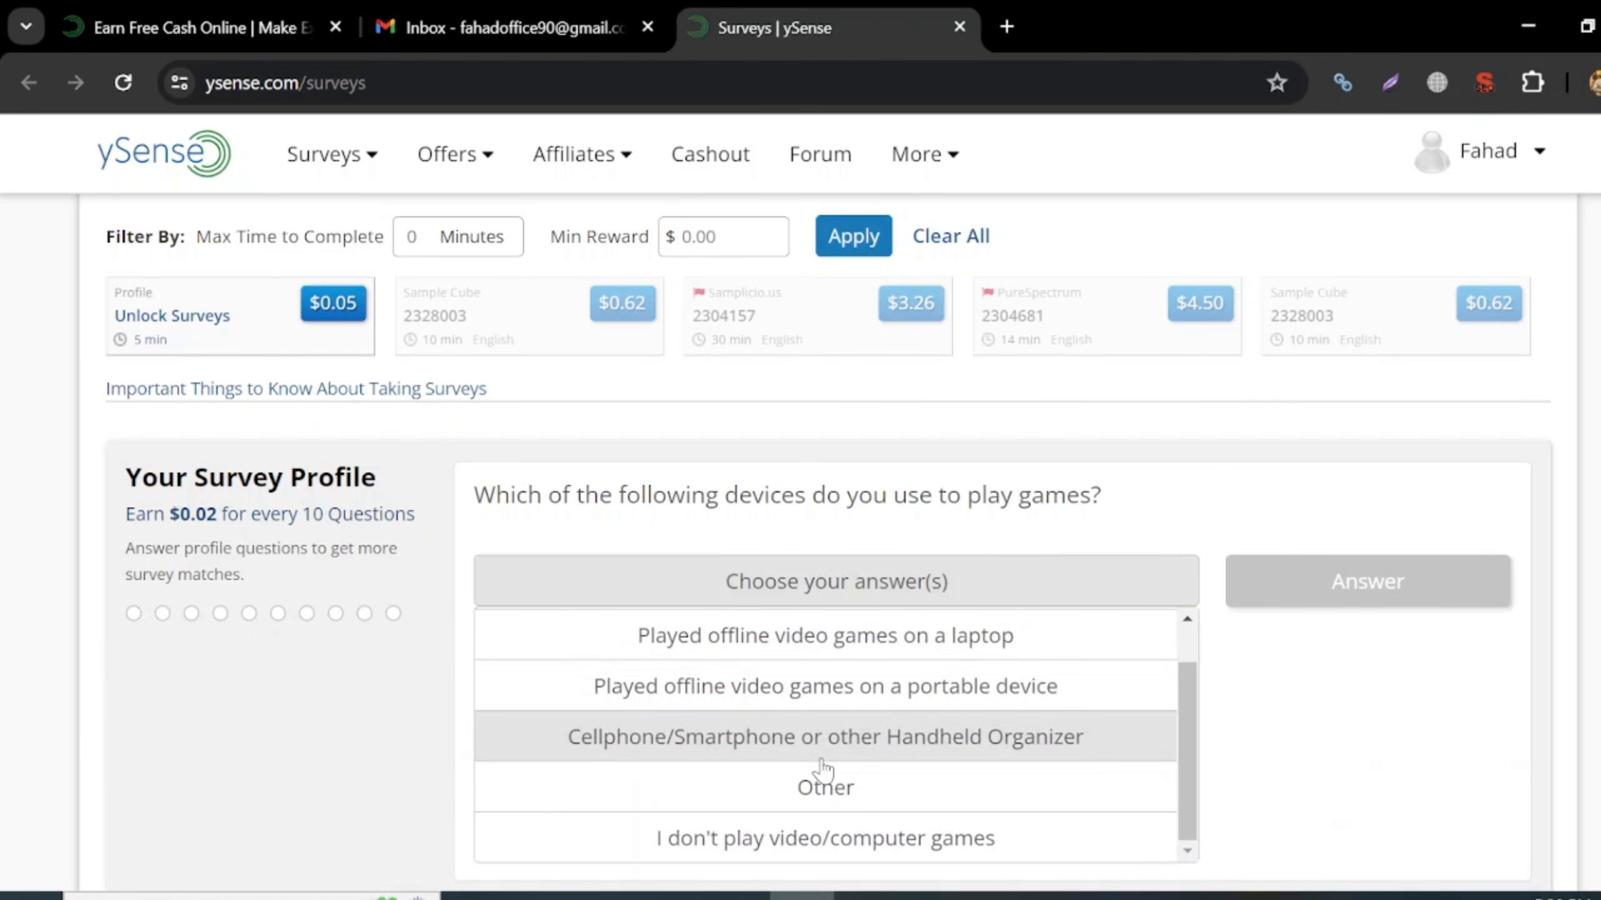
scroll(825, 766, up, 1)
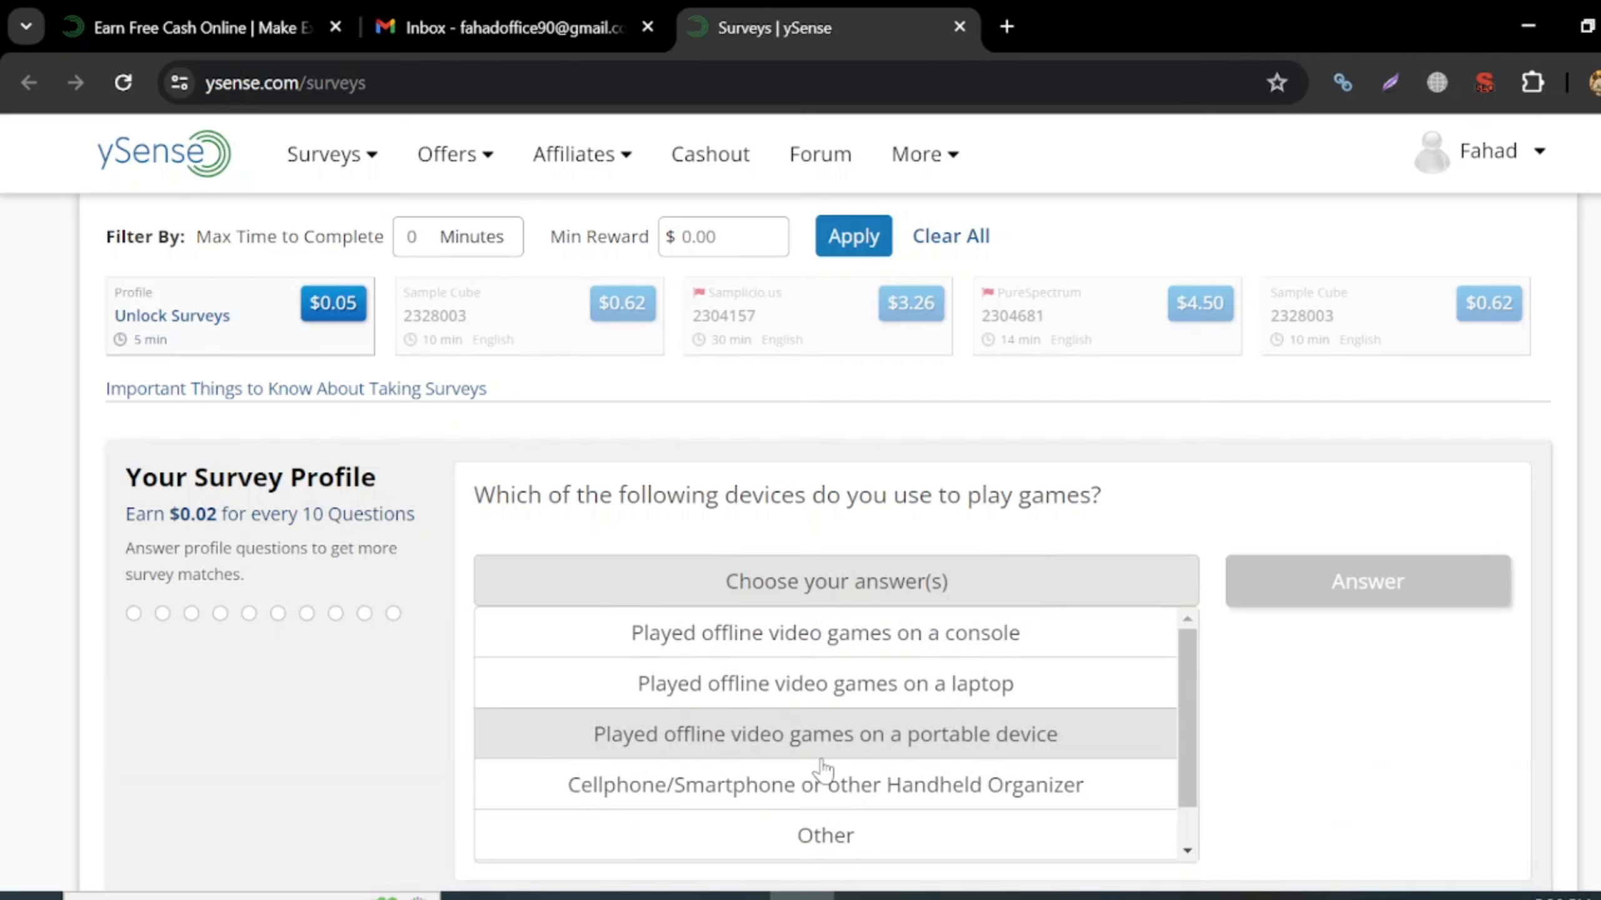
scroll(891, 781, down, 1)
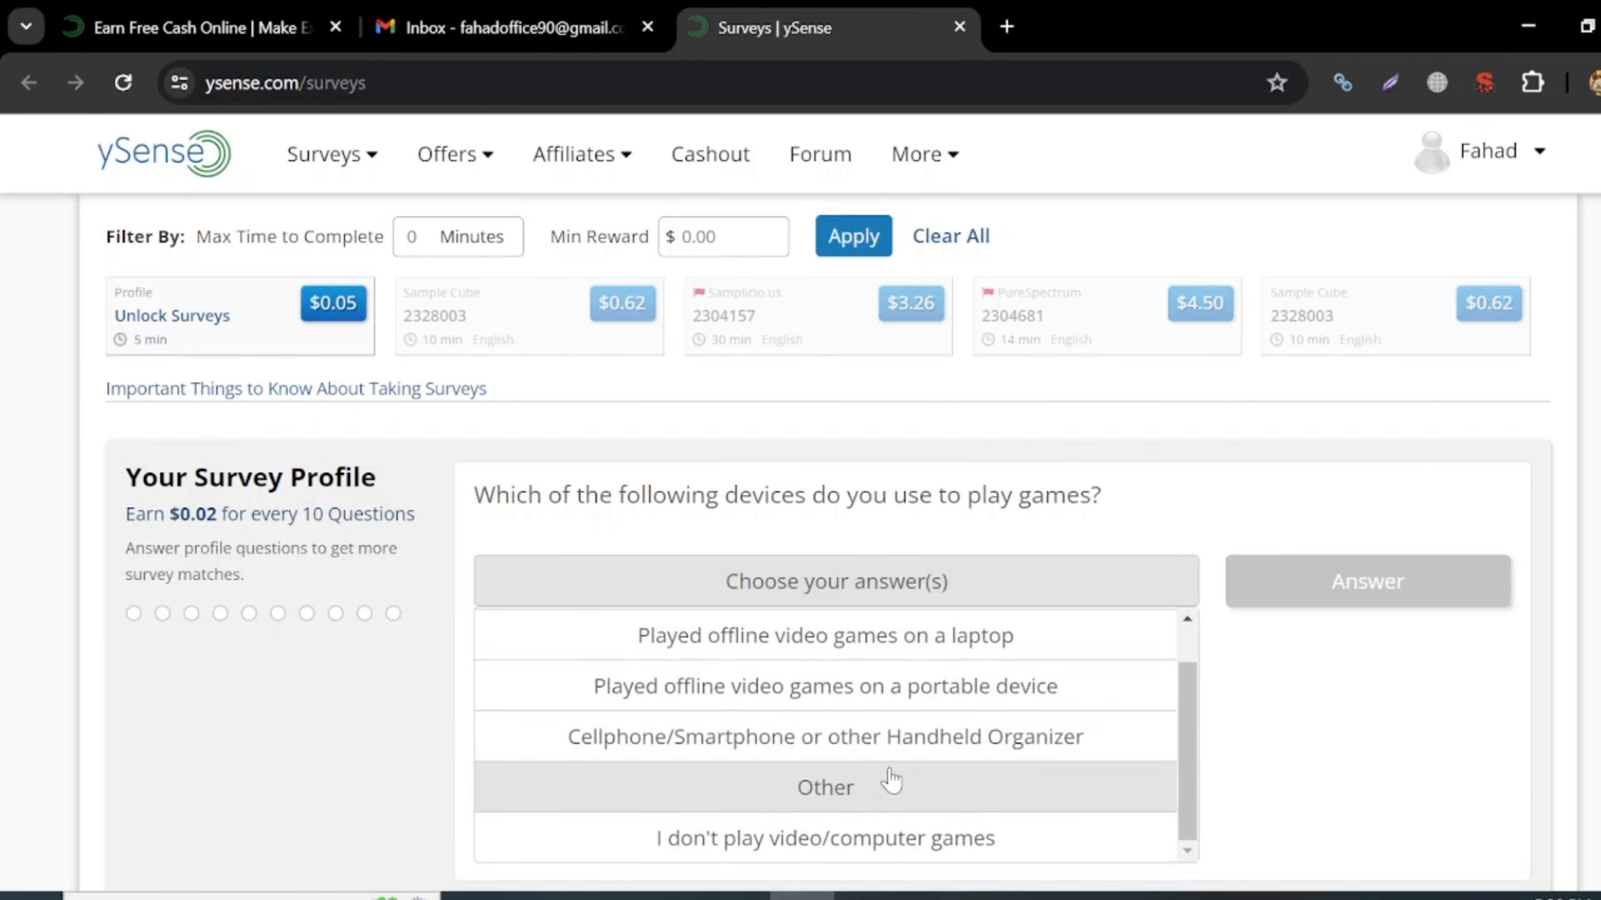
scroll(891, 781, up, 1)
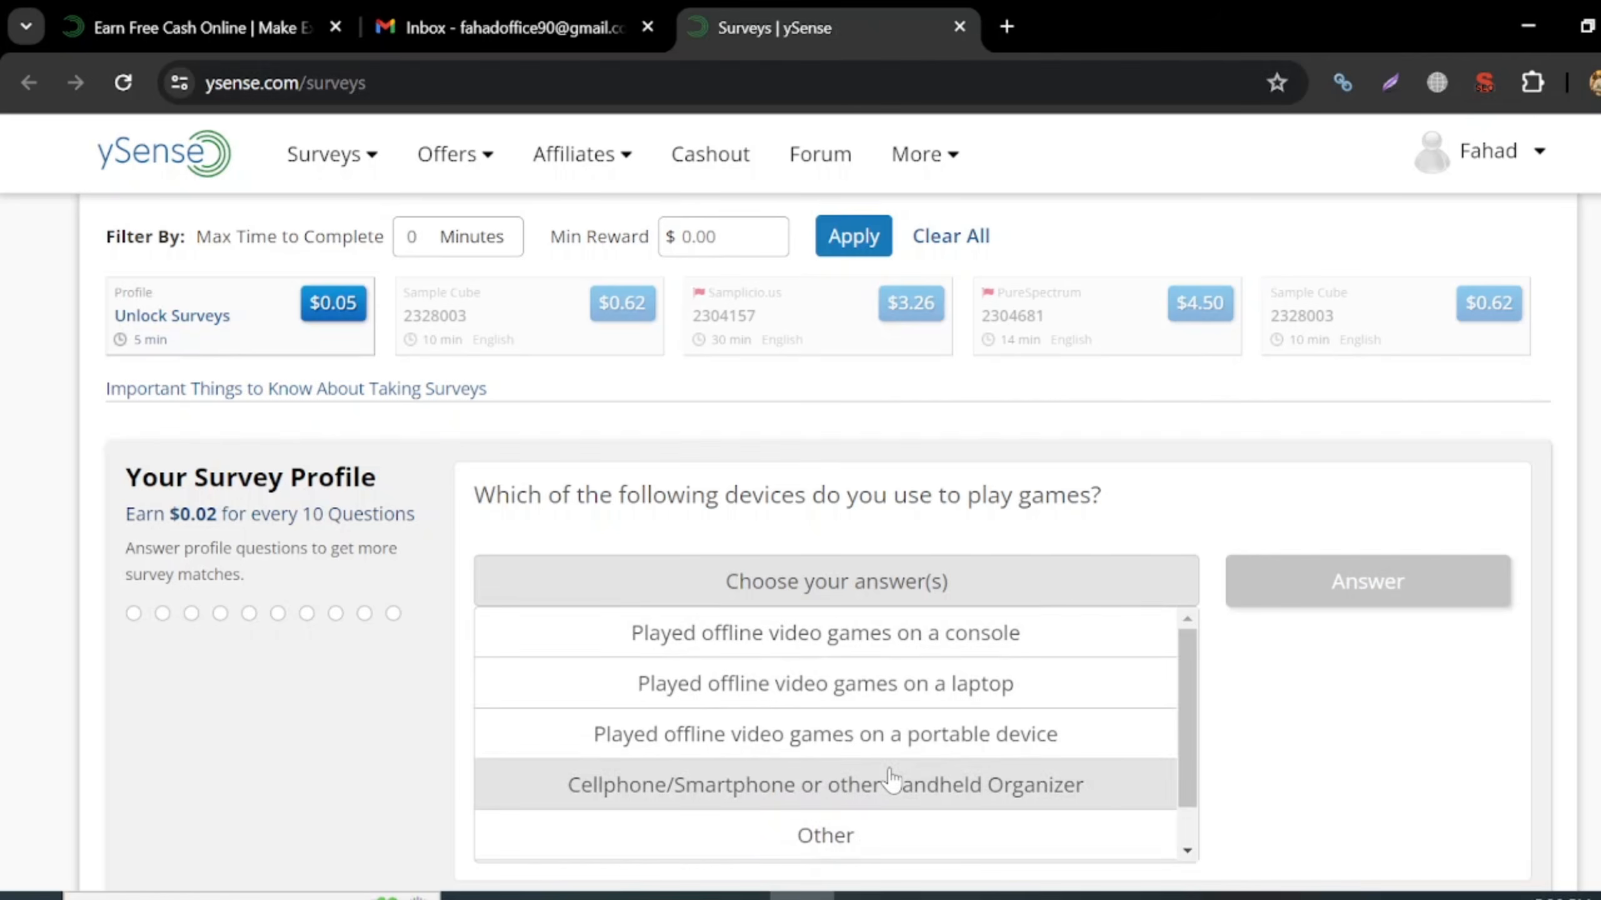
click(859, 694)
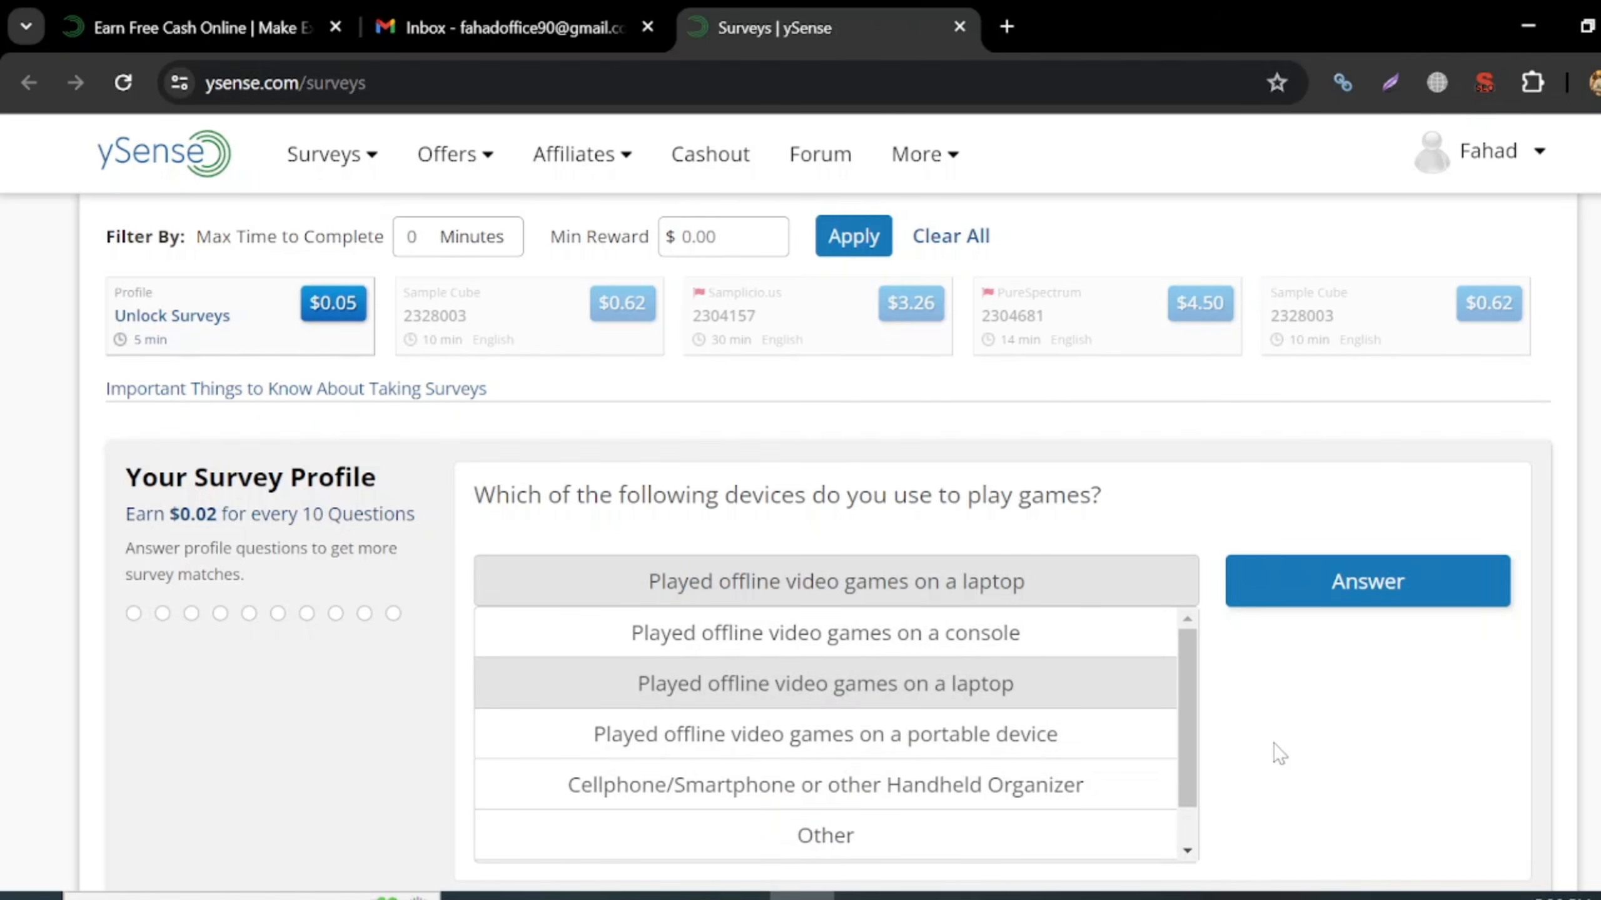
scroll(1263, 743, down, 2)
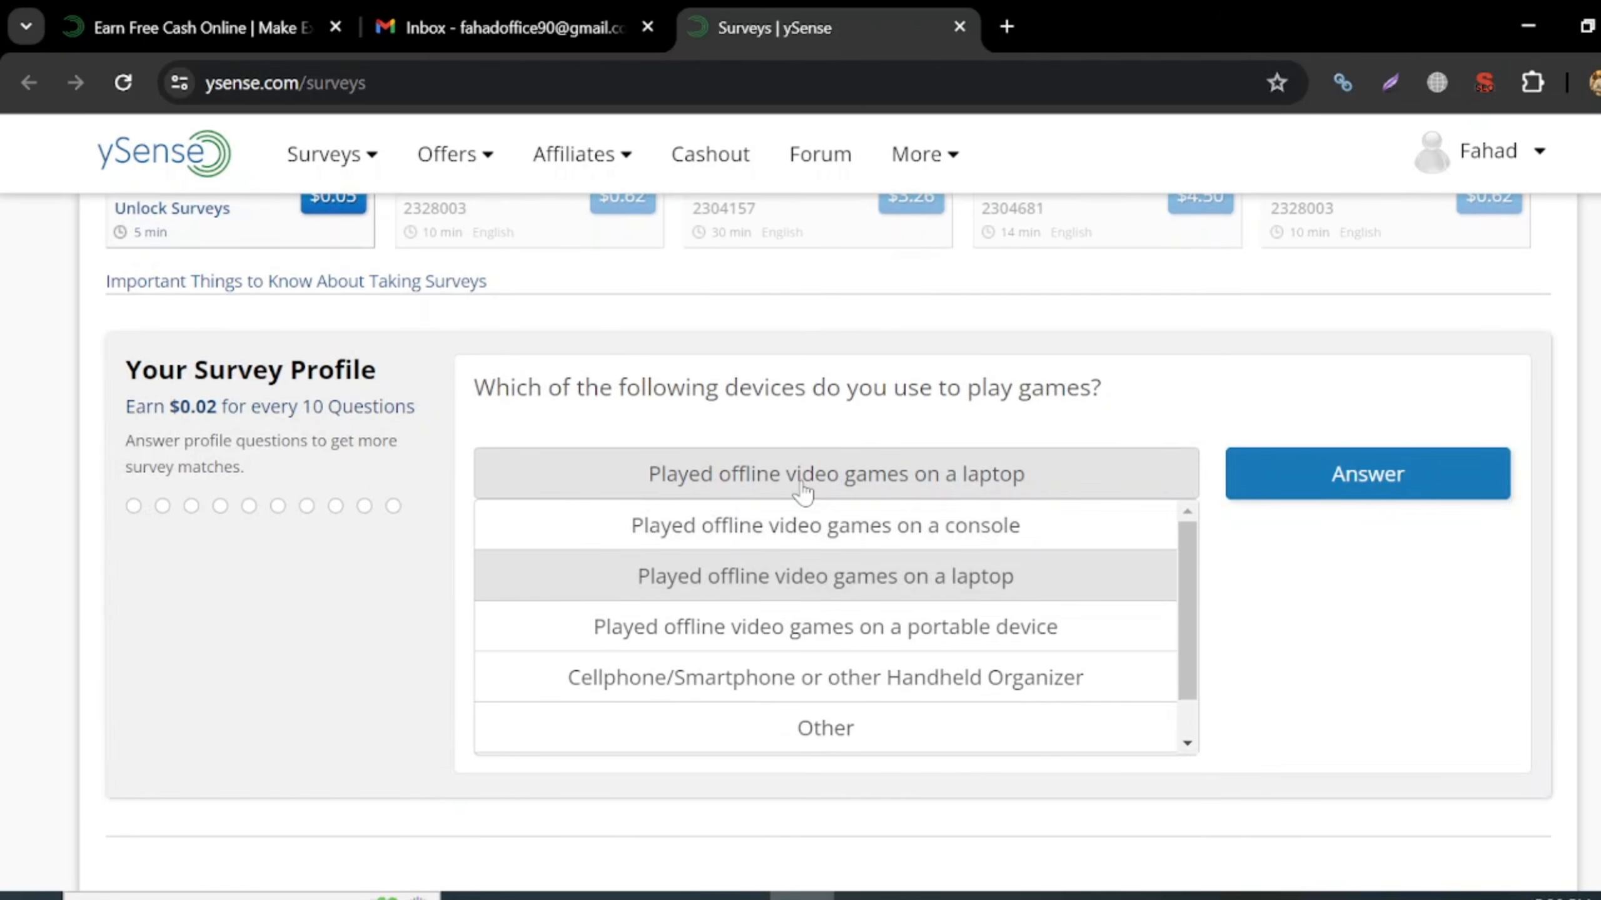
- Open the AB Mine Paid spreadsheet from the 'sheet' suggestion in a new tab
click(1007, 26)
text(sheet)
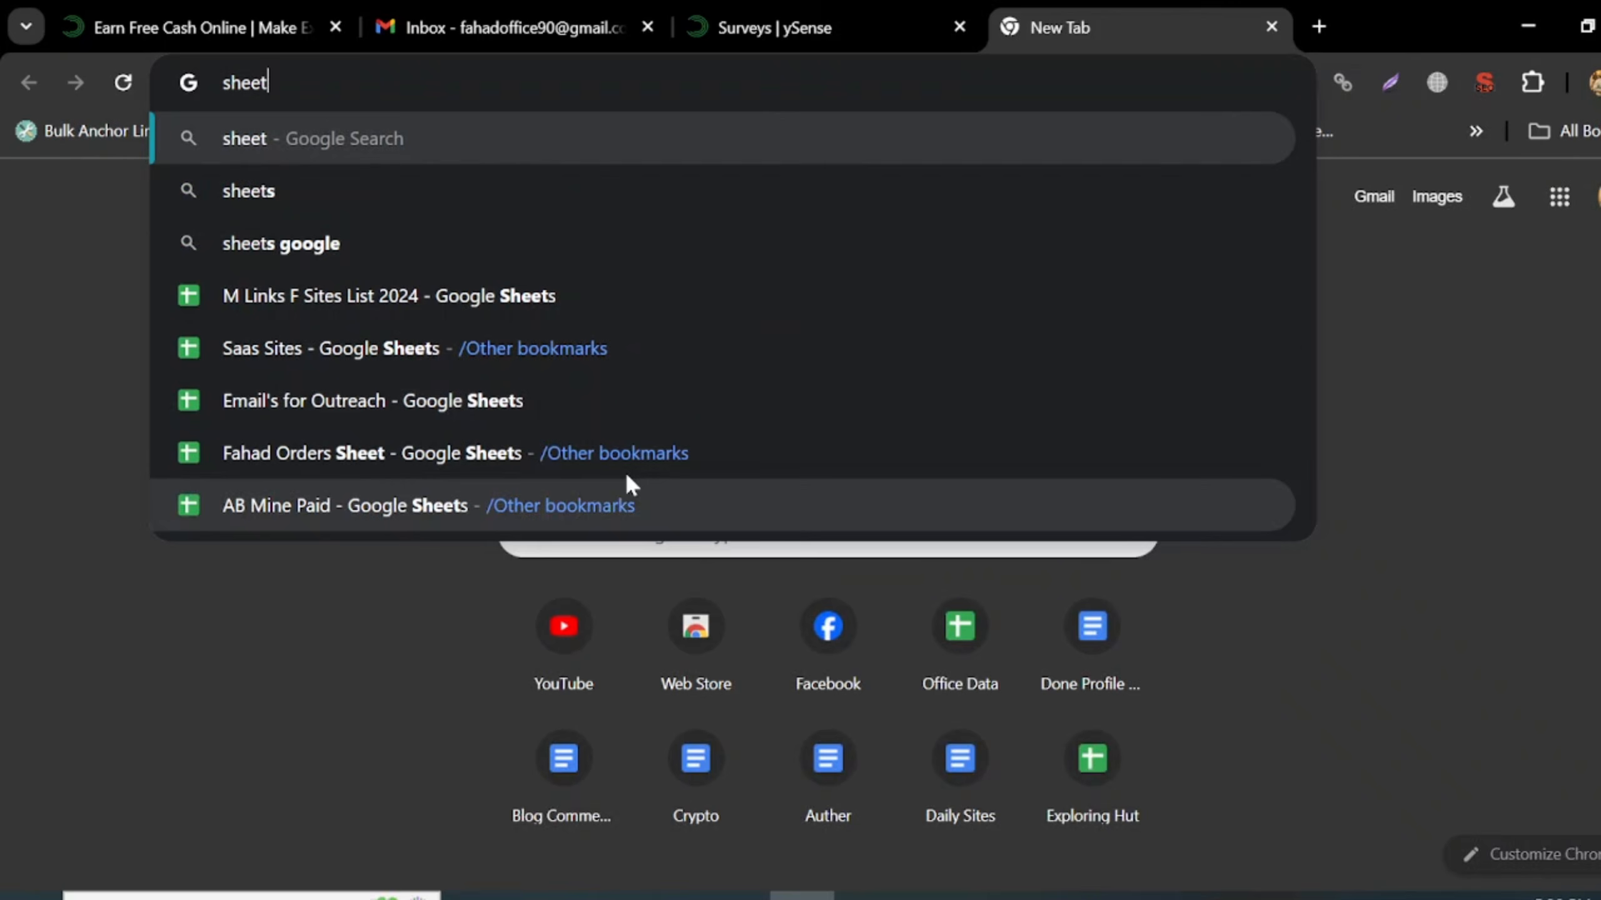
click(626, 507)
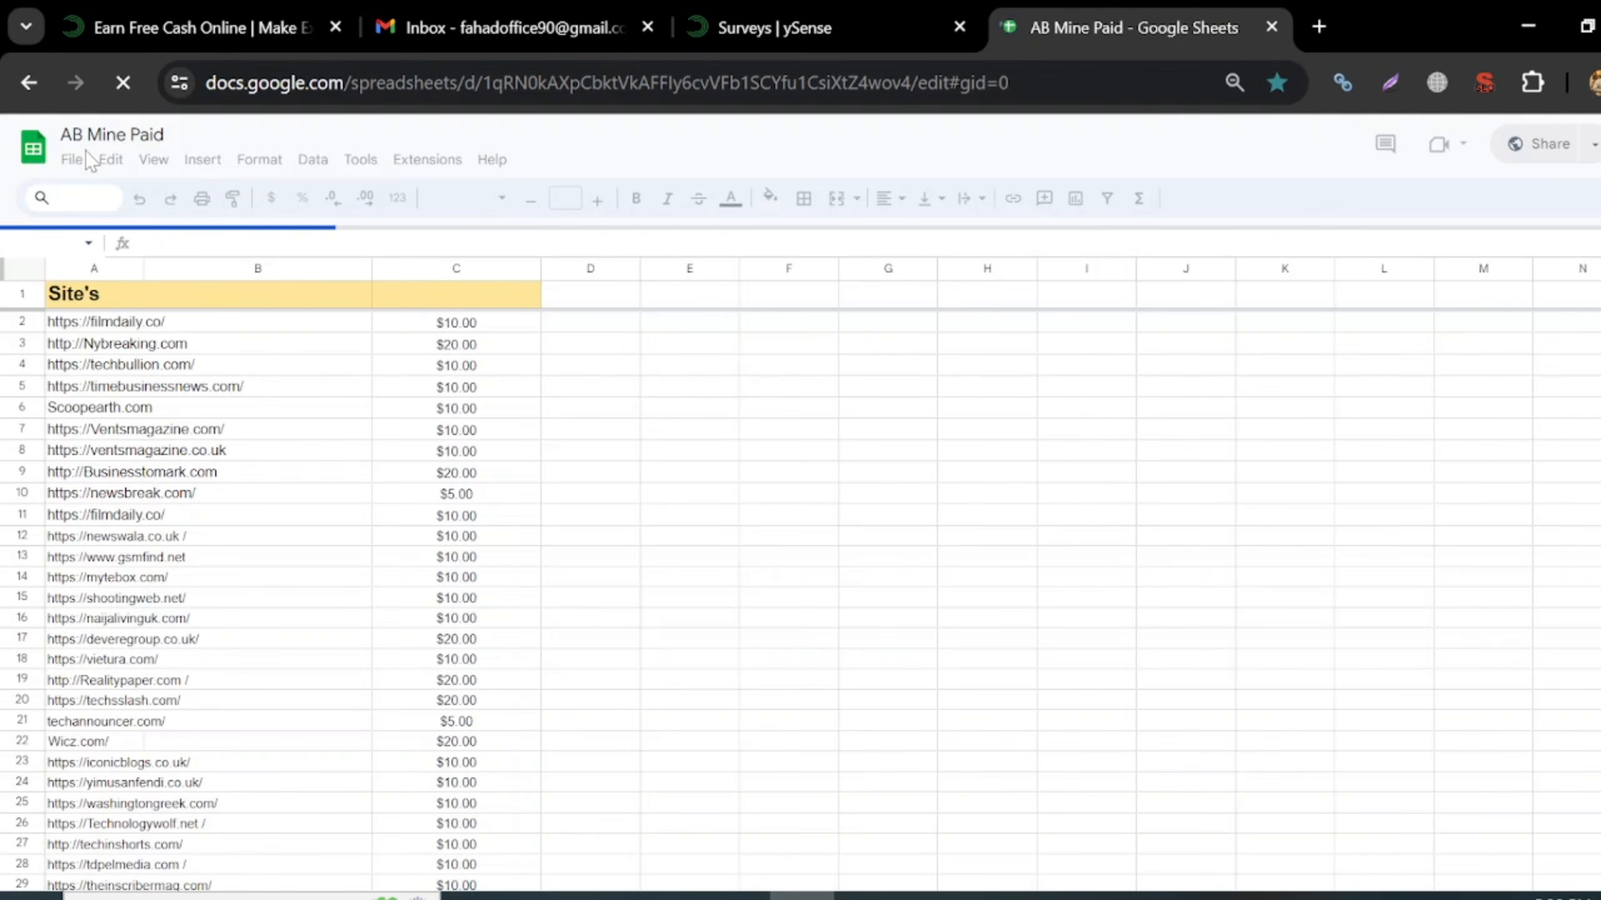
click(844, 12)
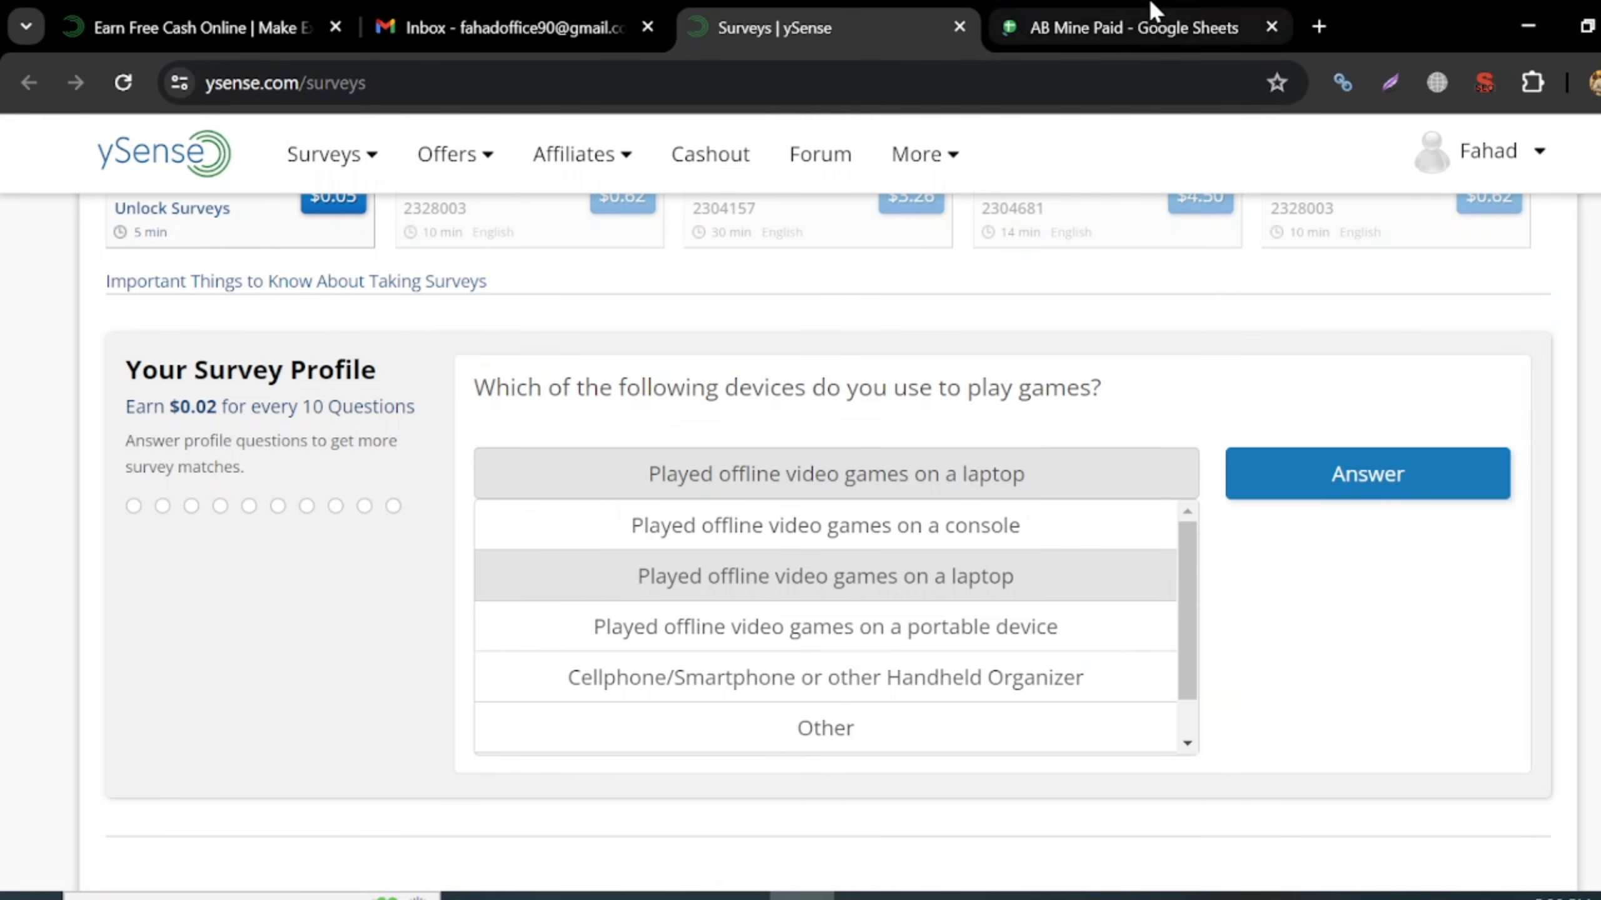
mouse_move(1152, 9)
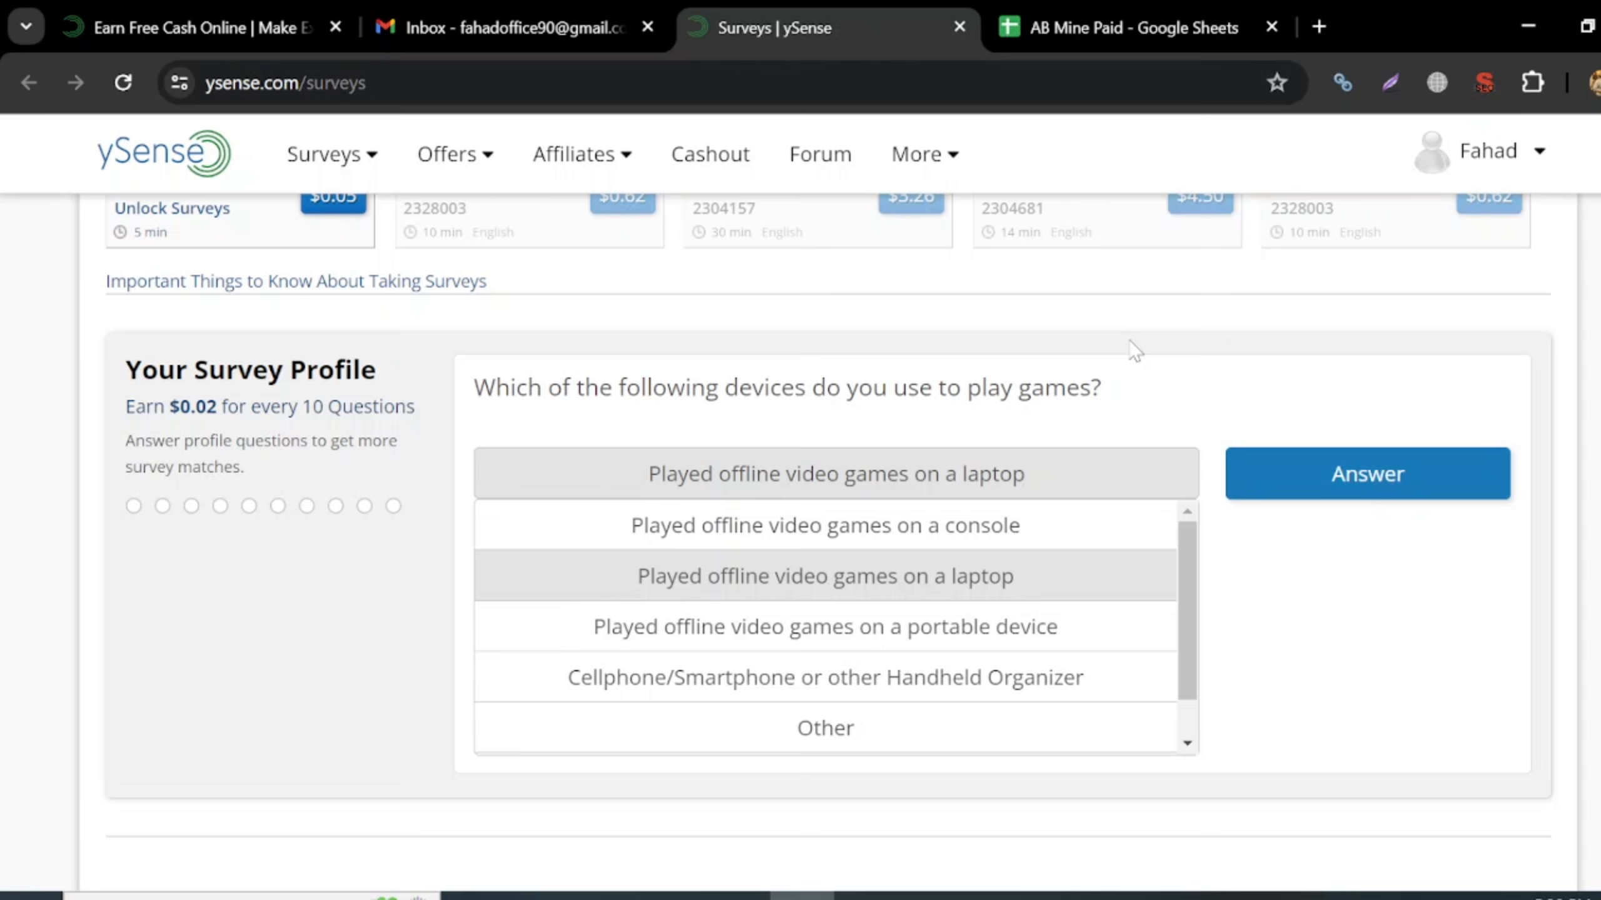
click(1153, 17)
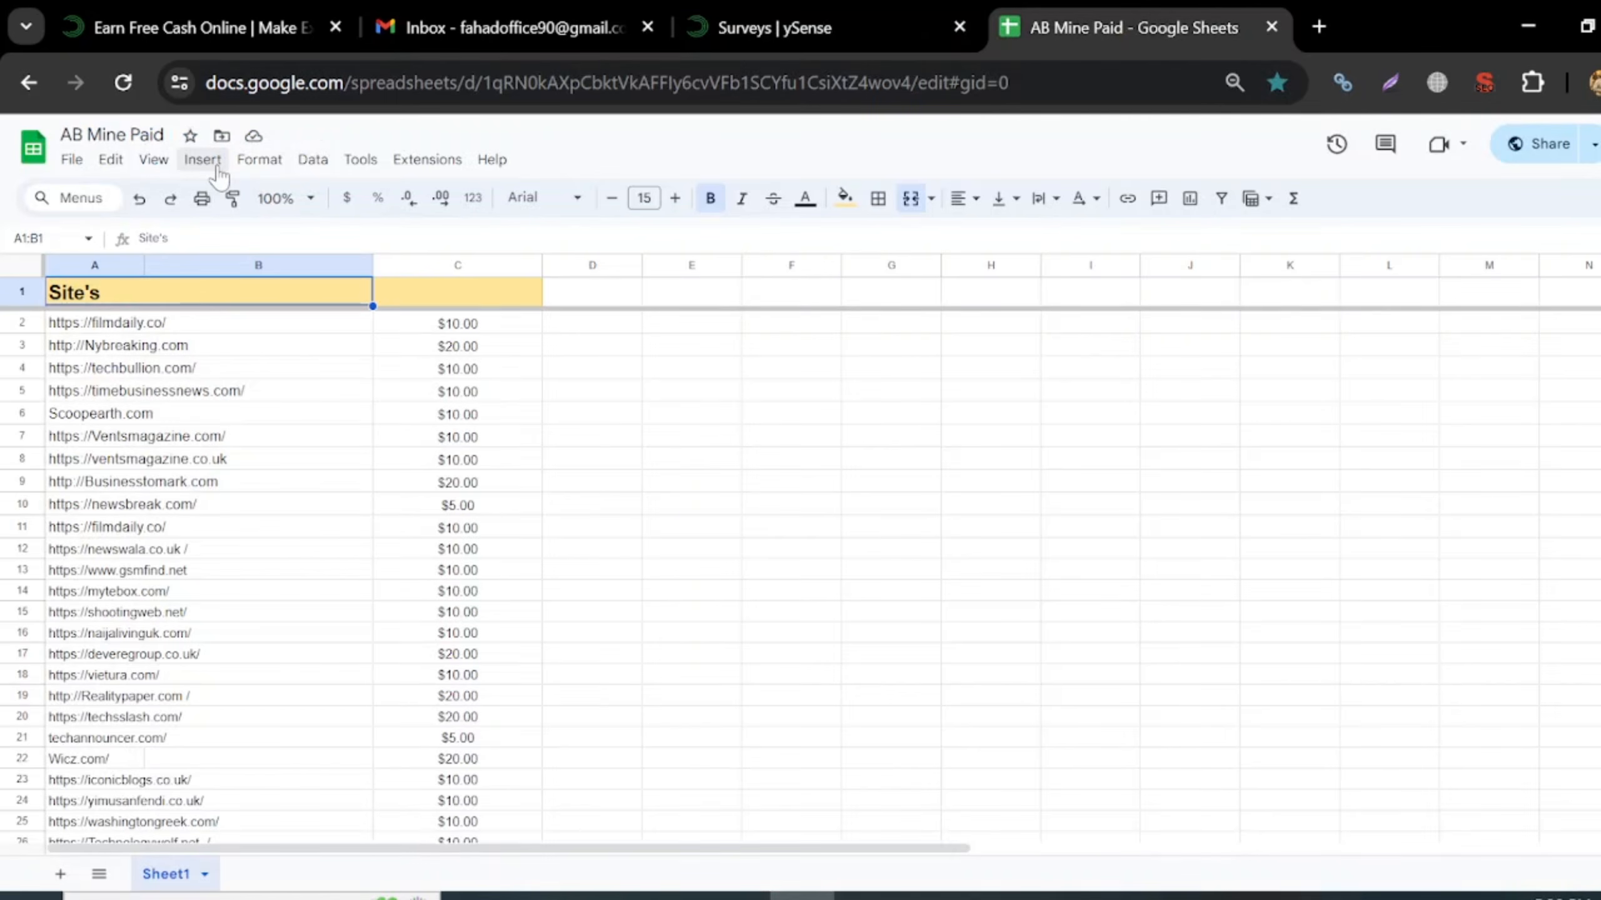
- Create a new blank spreadsheet and close the AB Mine Paid tab
click(71, 159)
mouse_move(88, 197)
click(442, 201)
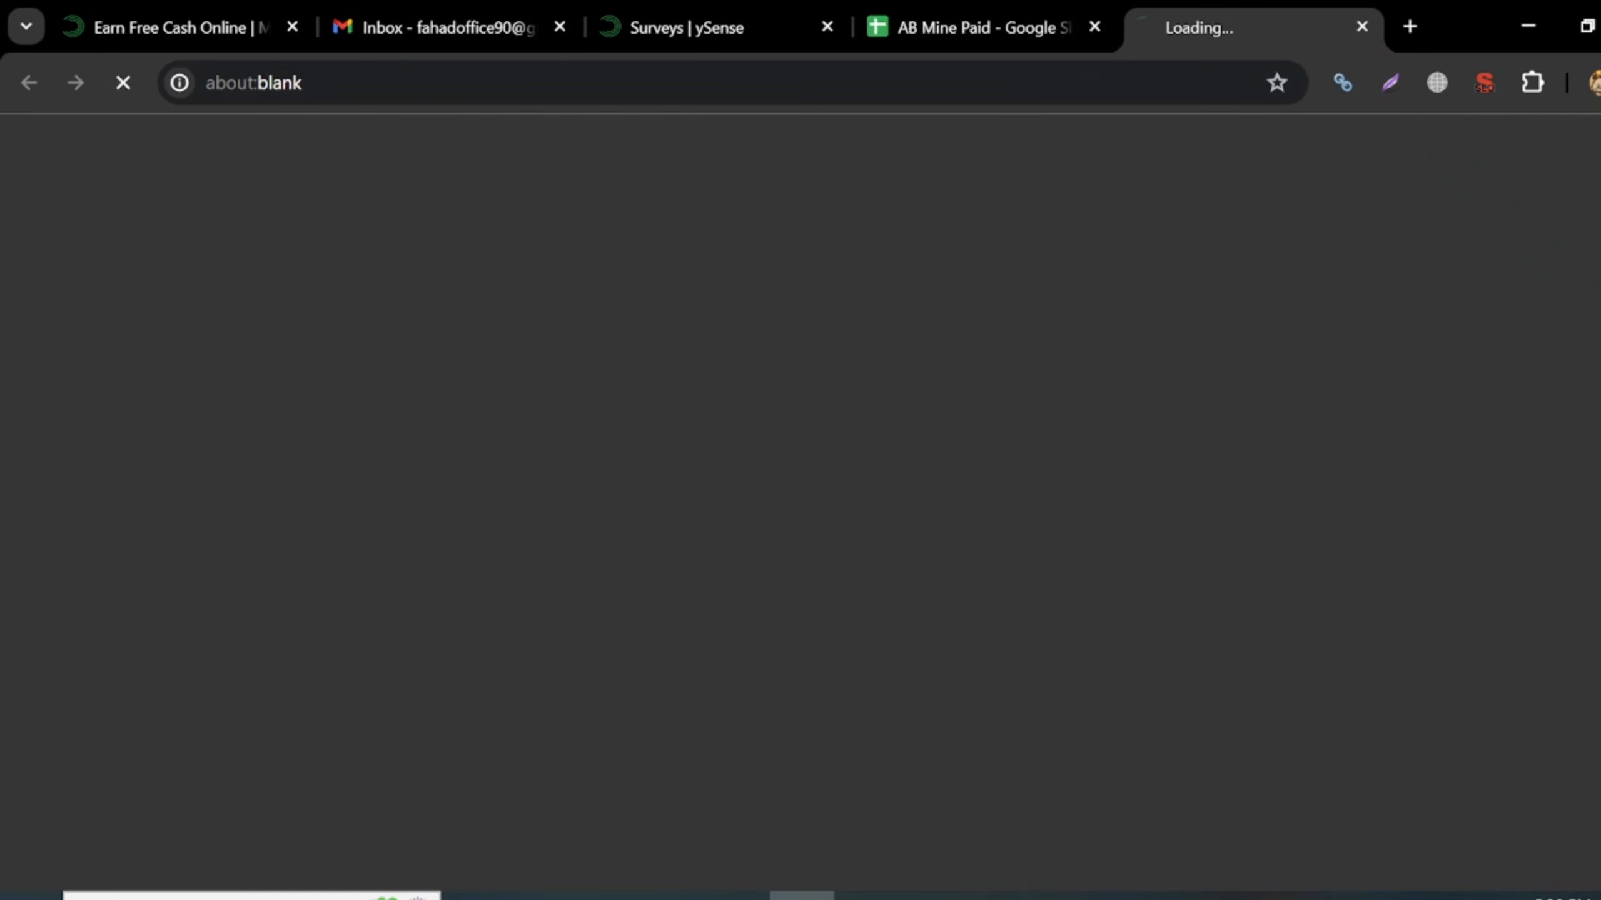
click(1096, 26)
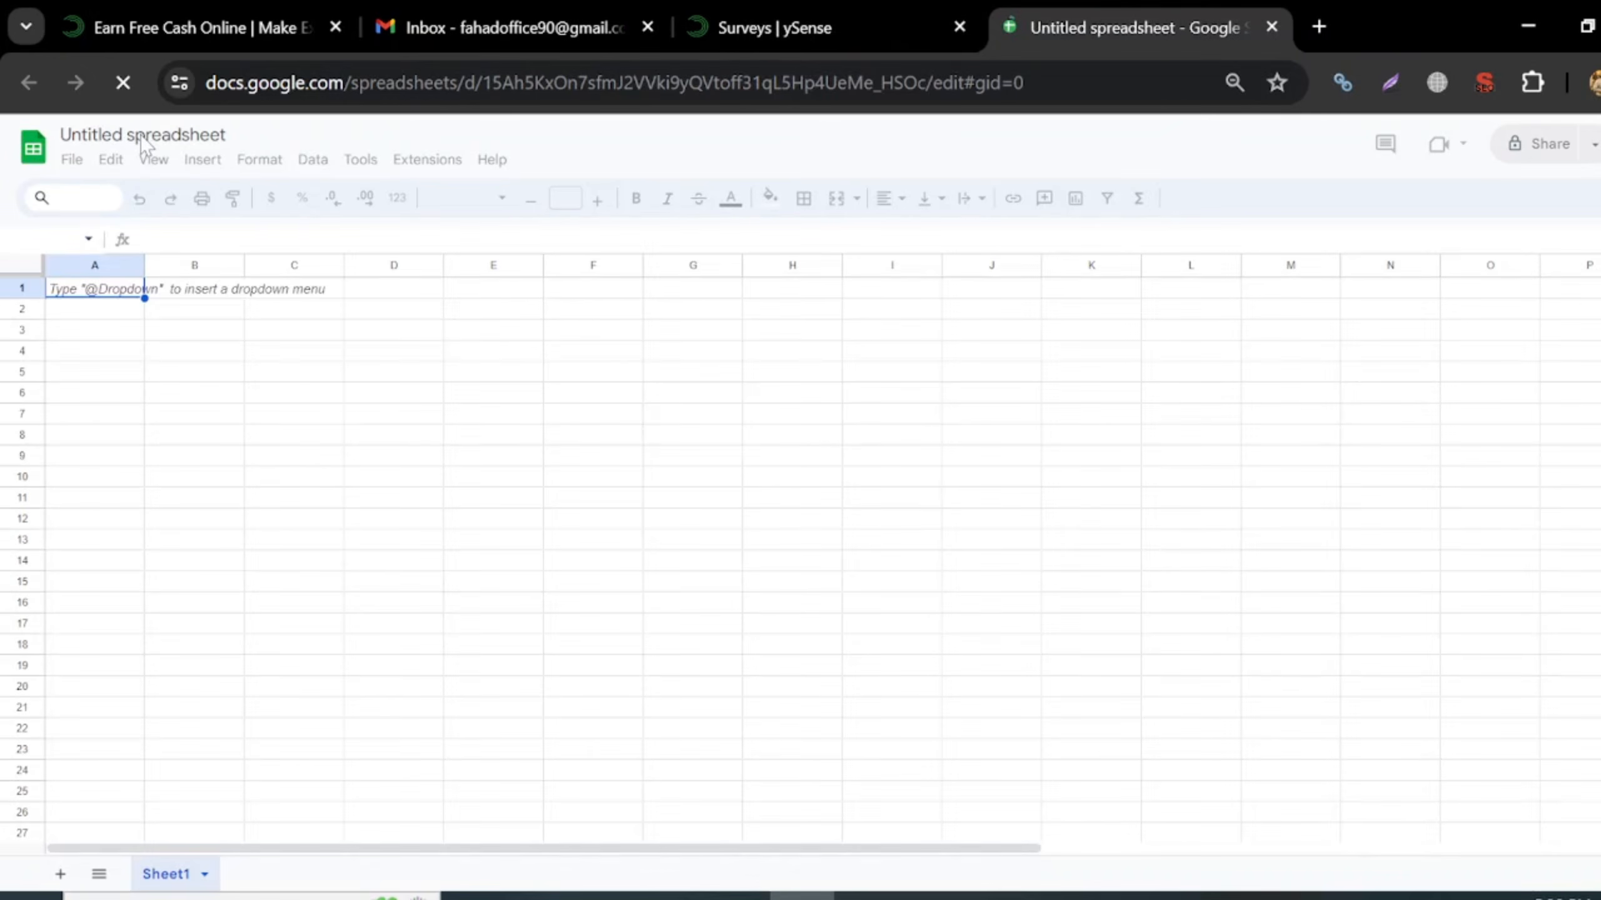
- Rename the untitled spreadsheet to 'Ysense Q/A'
click(140, 136)
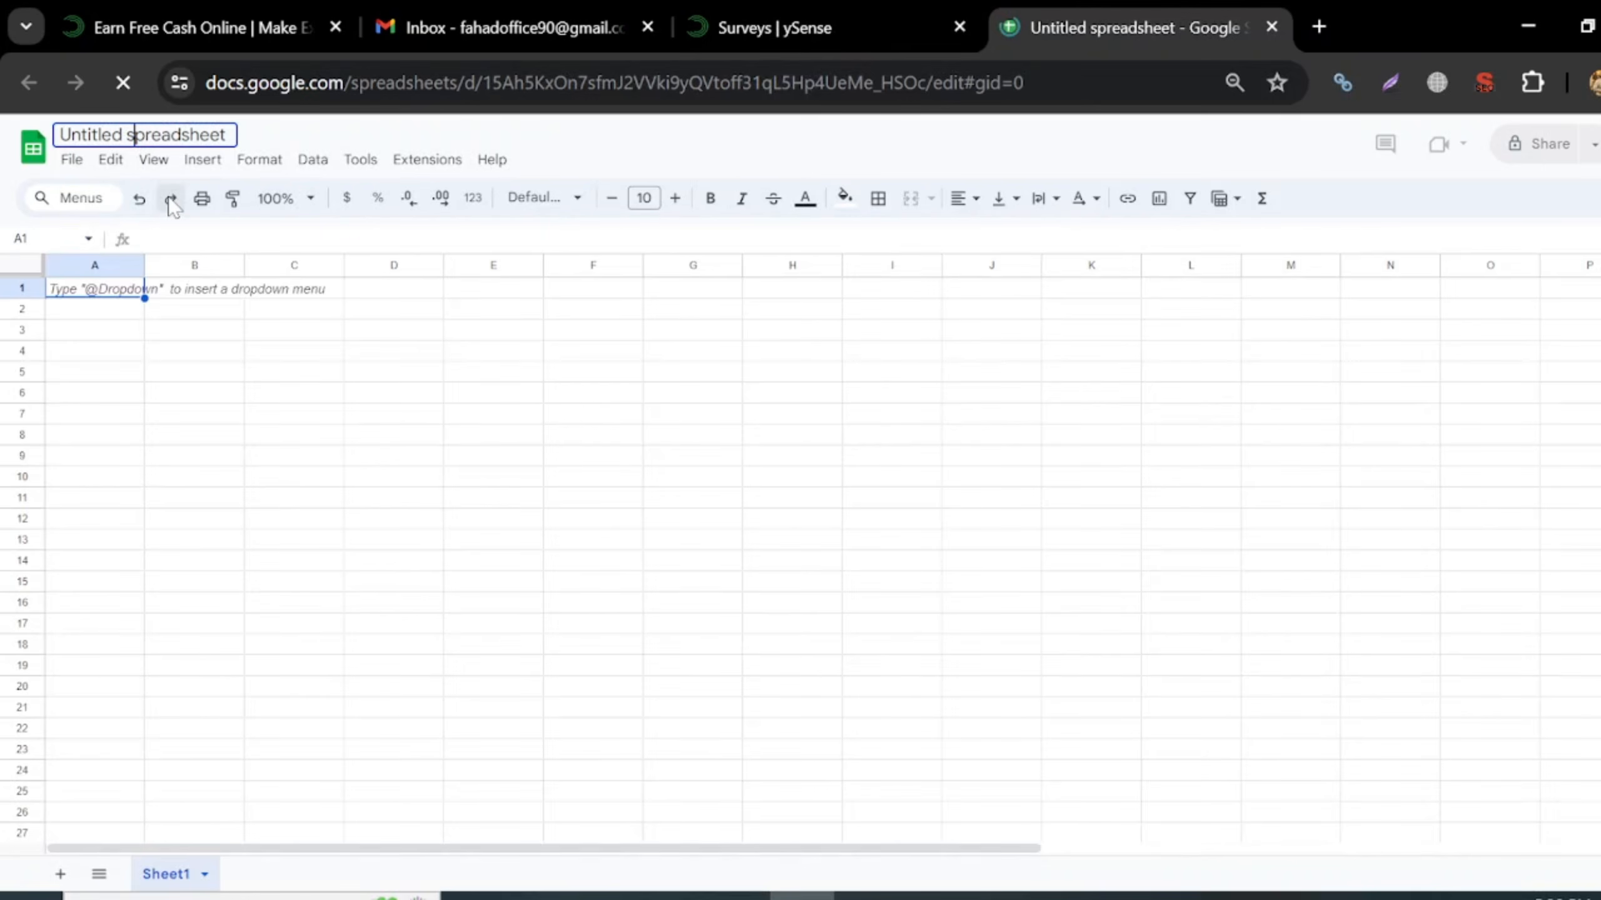
text(Yse)
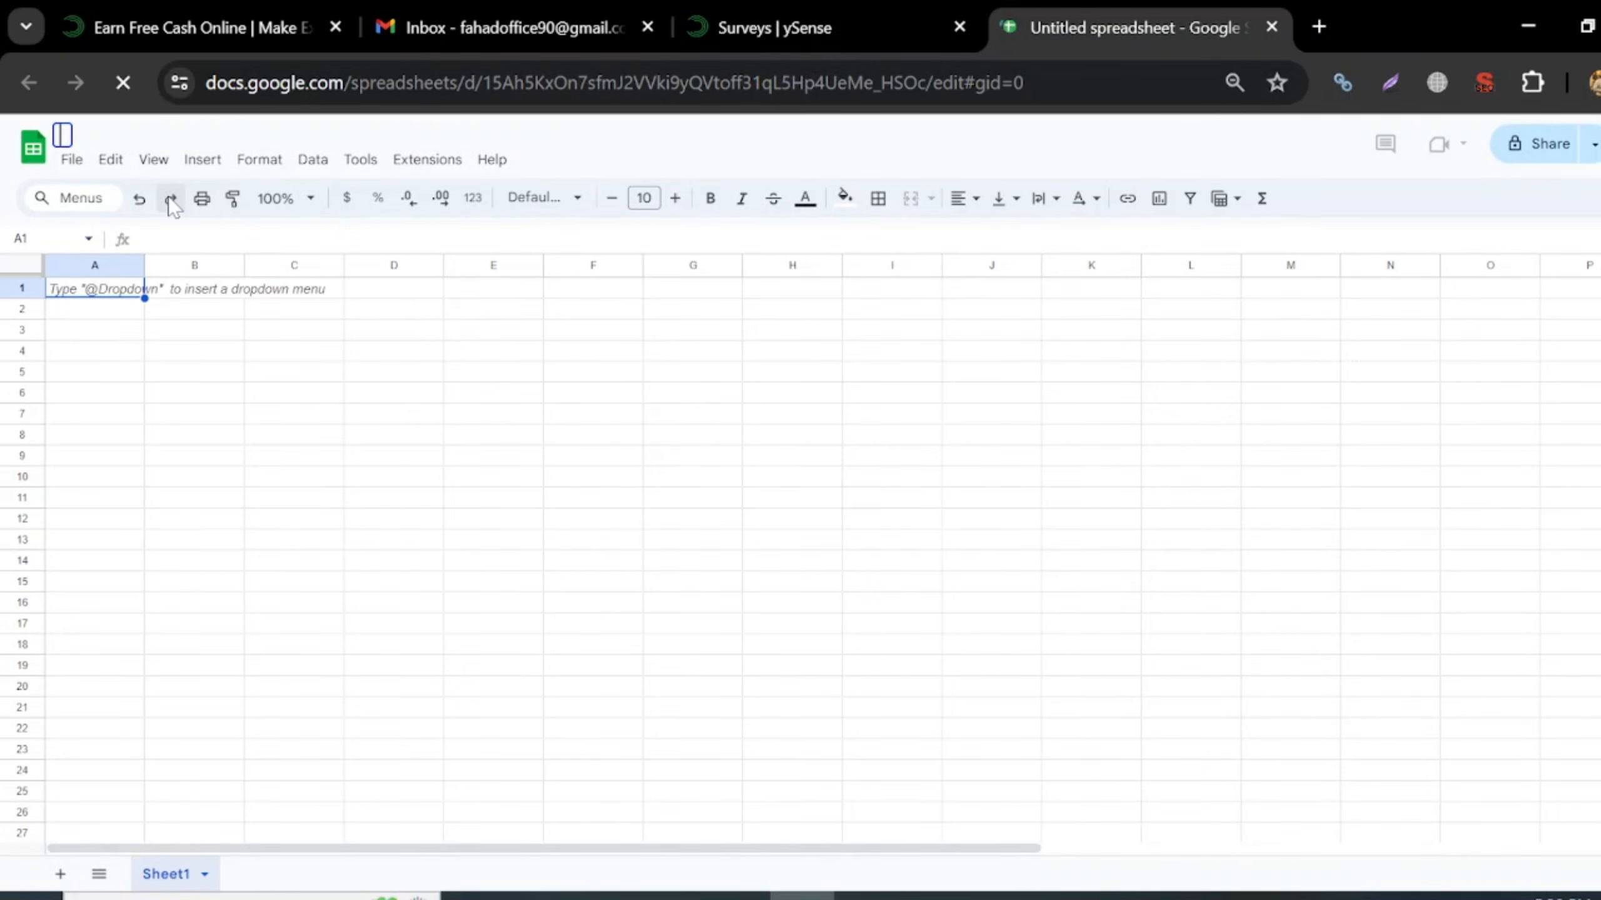
key(Return)
text(nse)
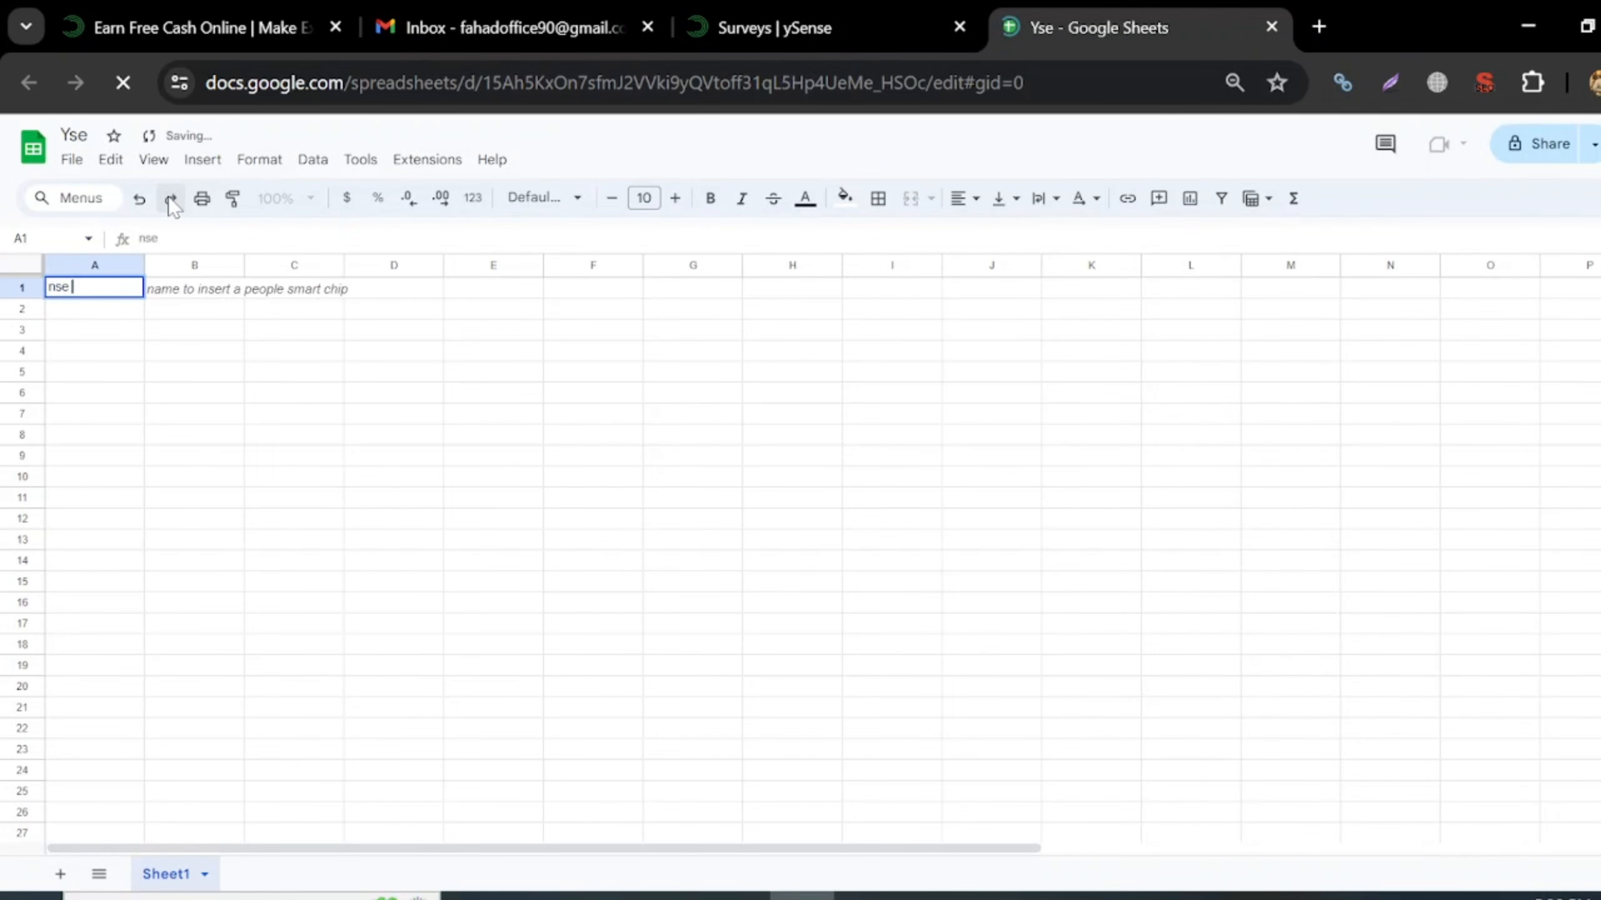
key(BackSpace)
key(BackSpace)
key(BackSpace)
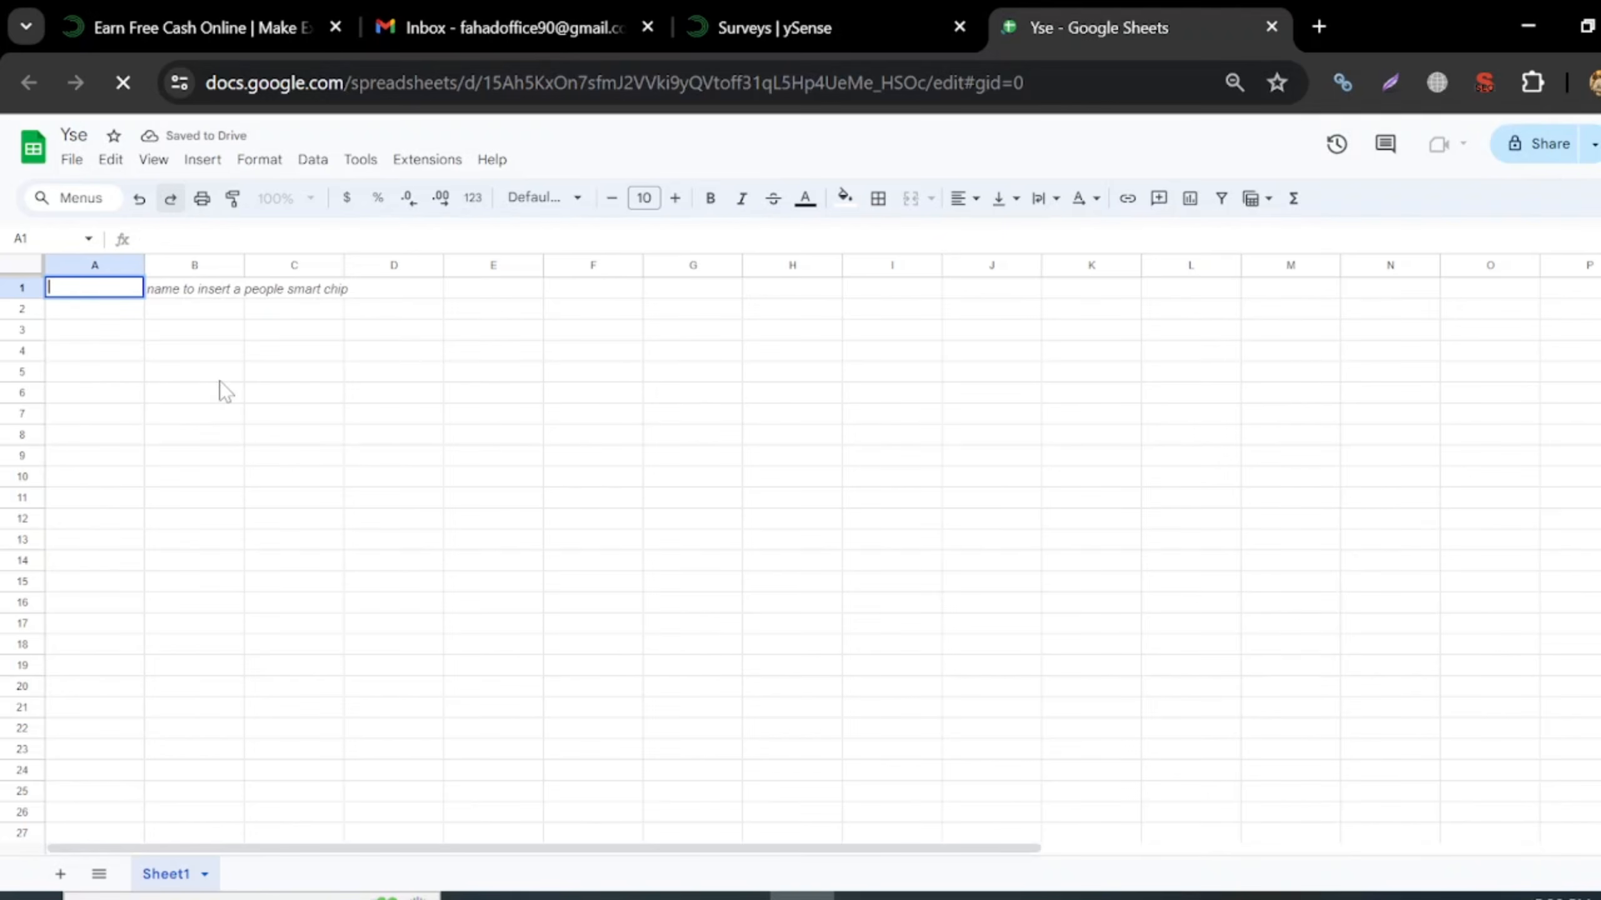
click(220, 386)
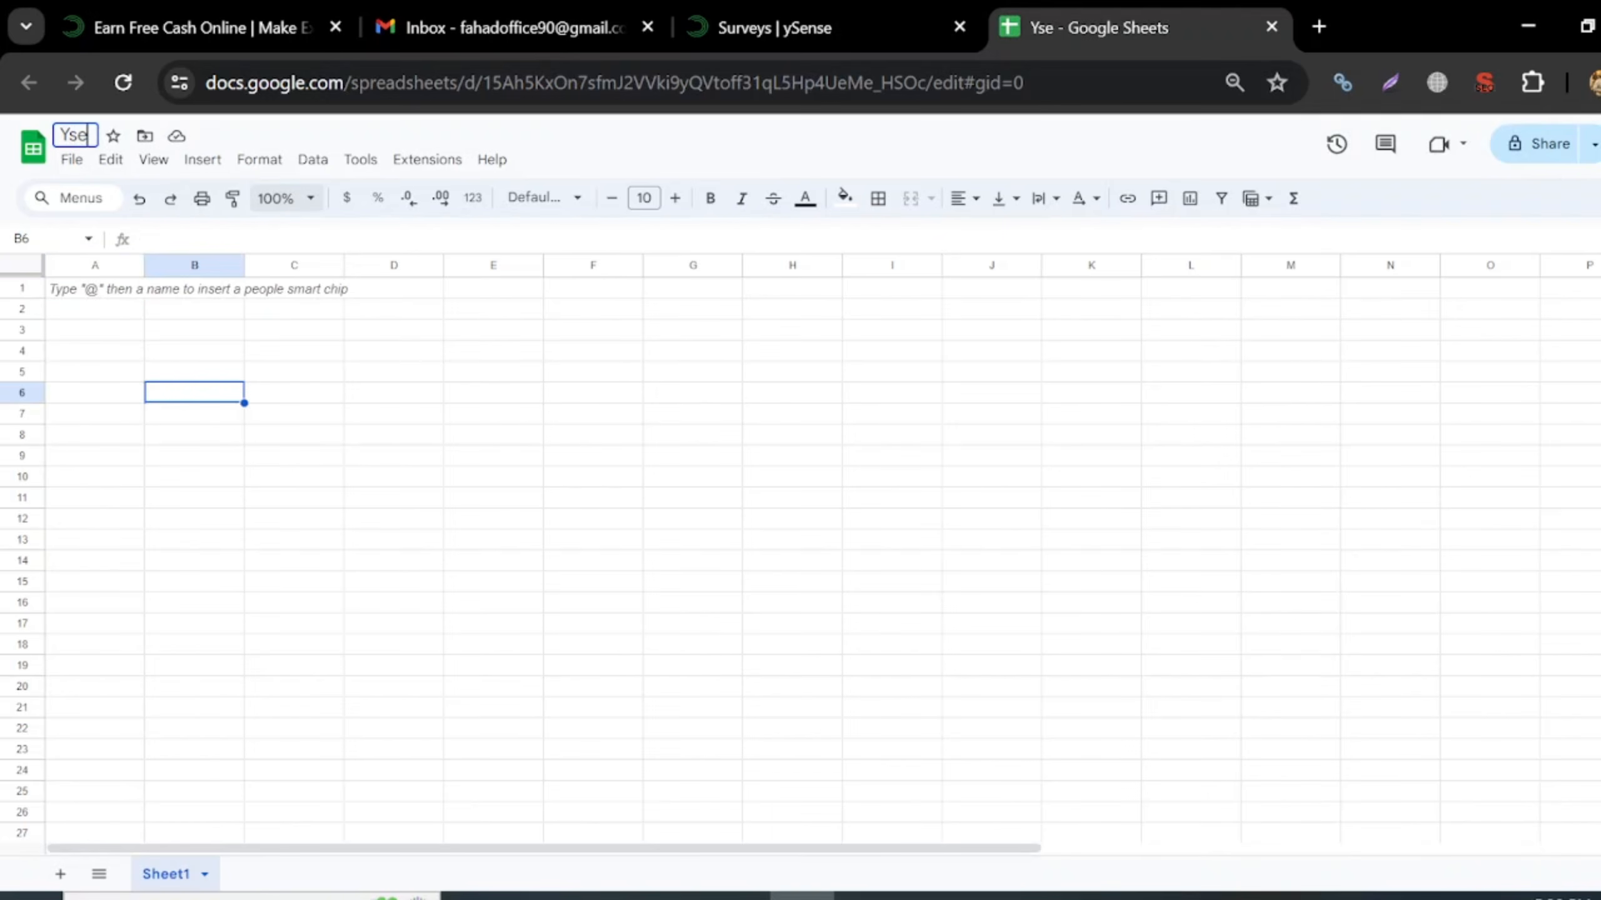
text(nse)
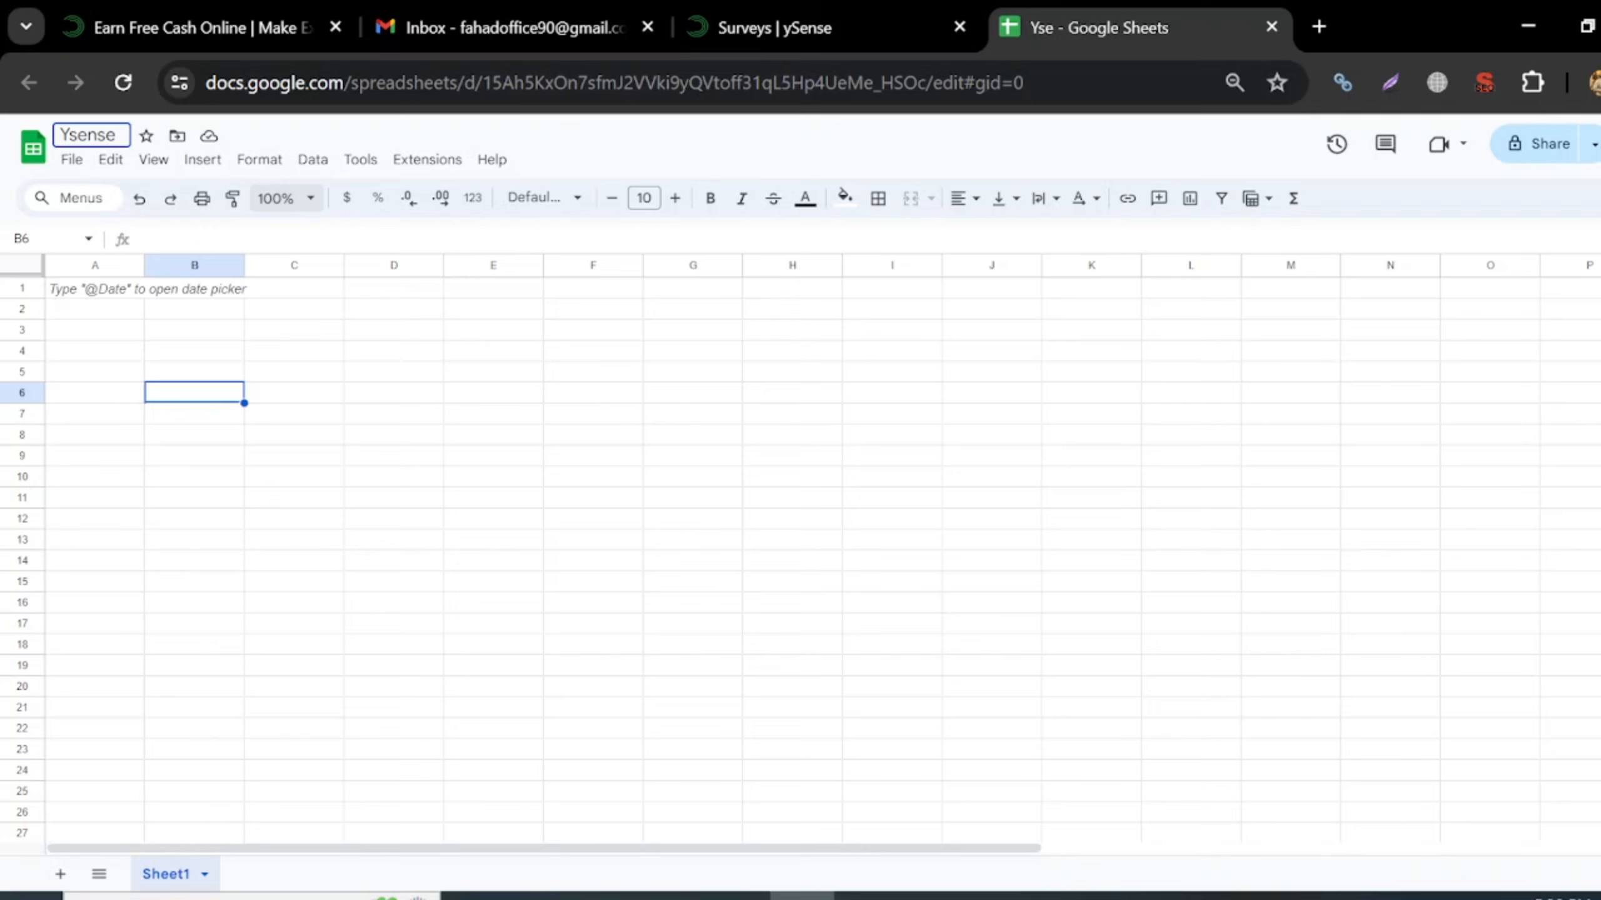
text( Q/A)
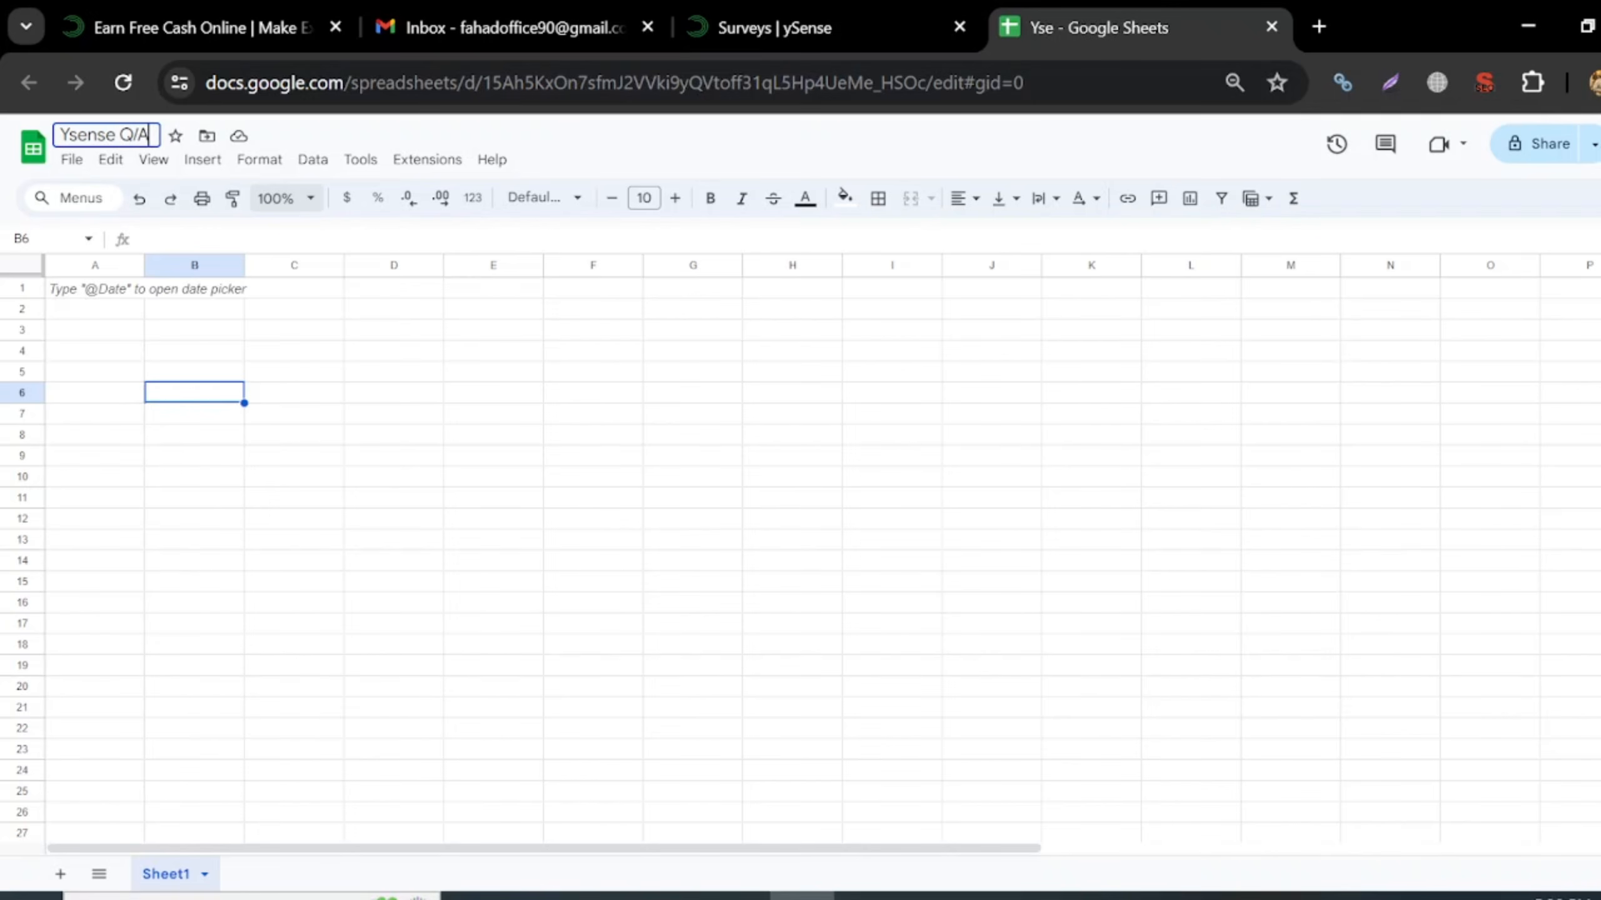
key(Return)
- Widen column A greatly and enter the heading 'Q' in cell A1
drag(144, 265, 693, 325)
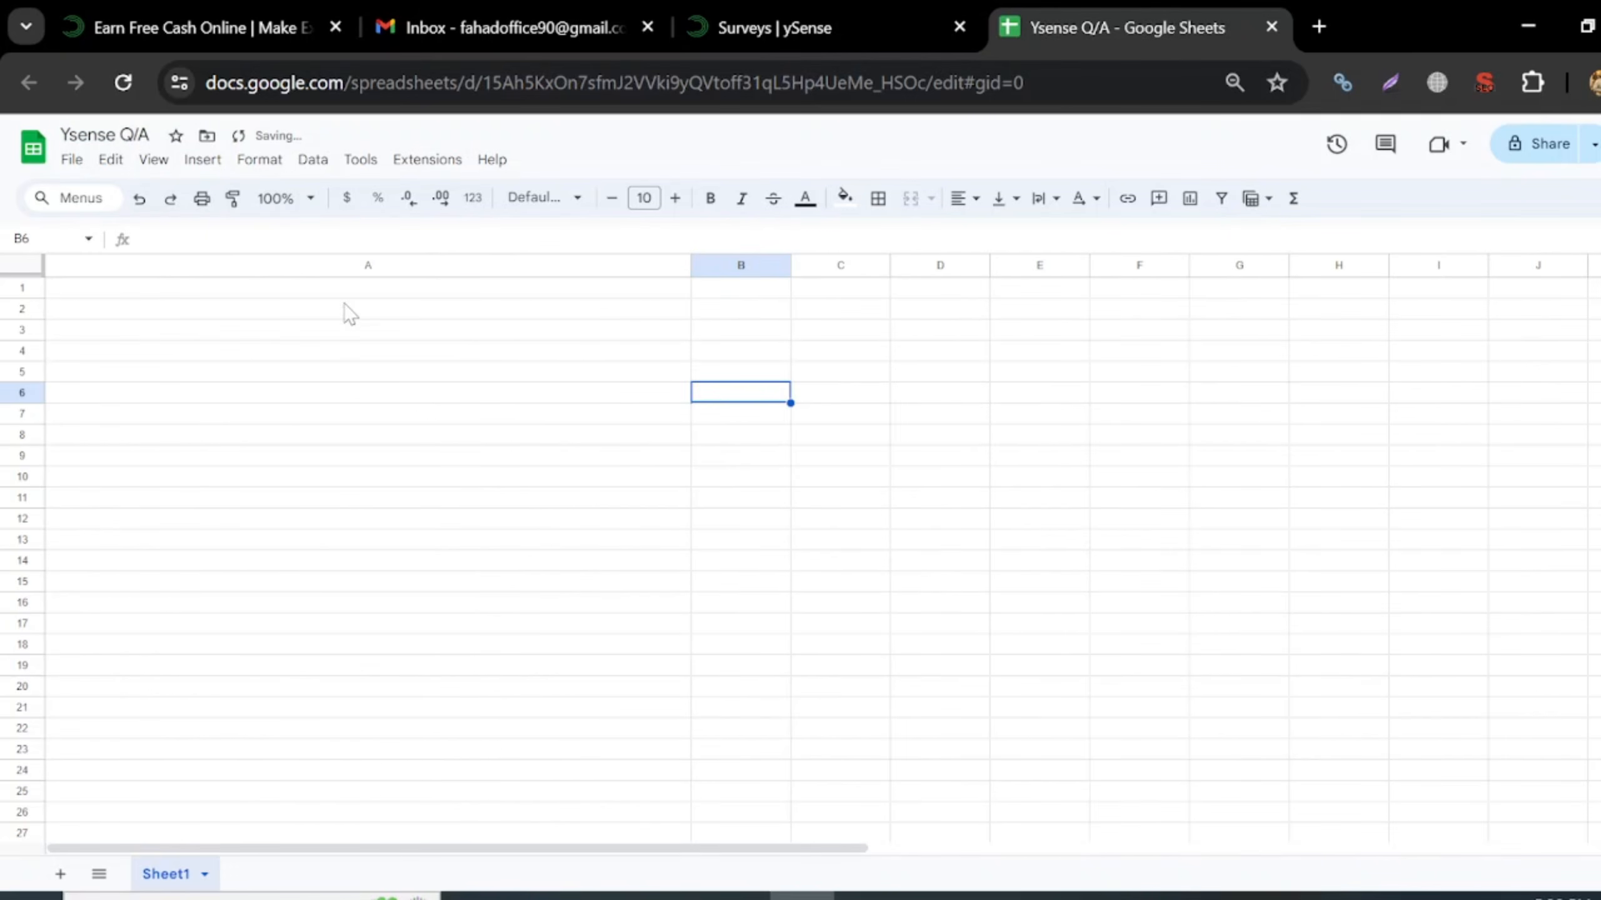
click(395, 268)
click(401, 334)
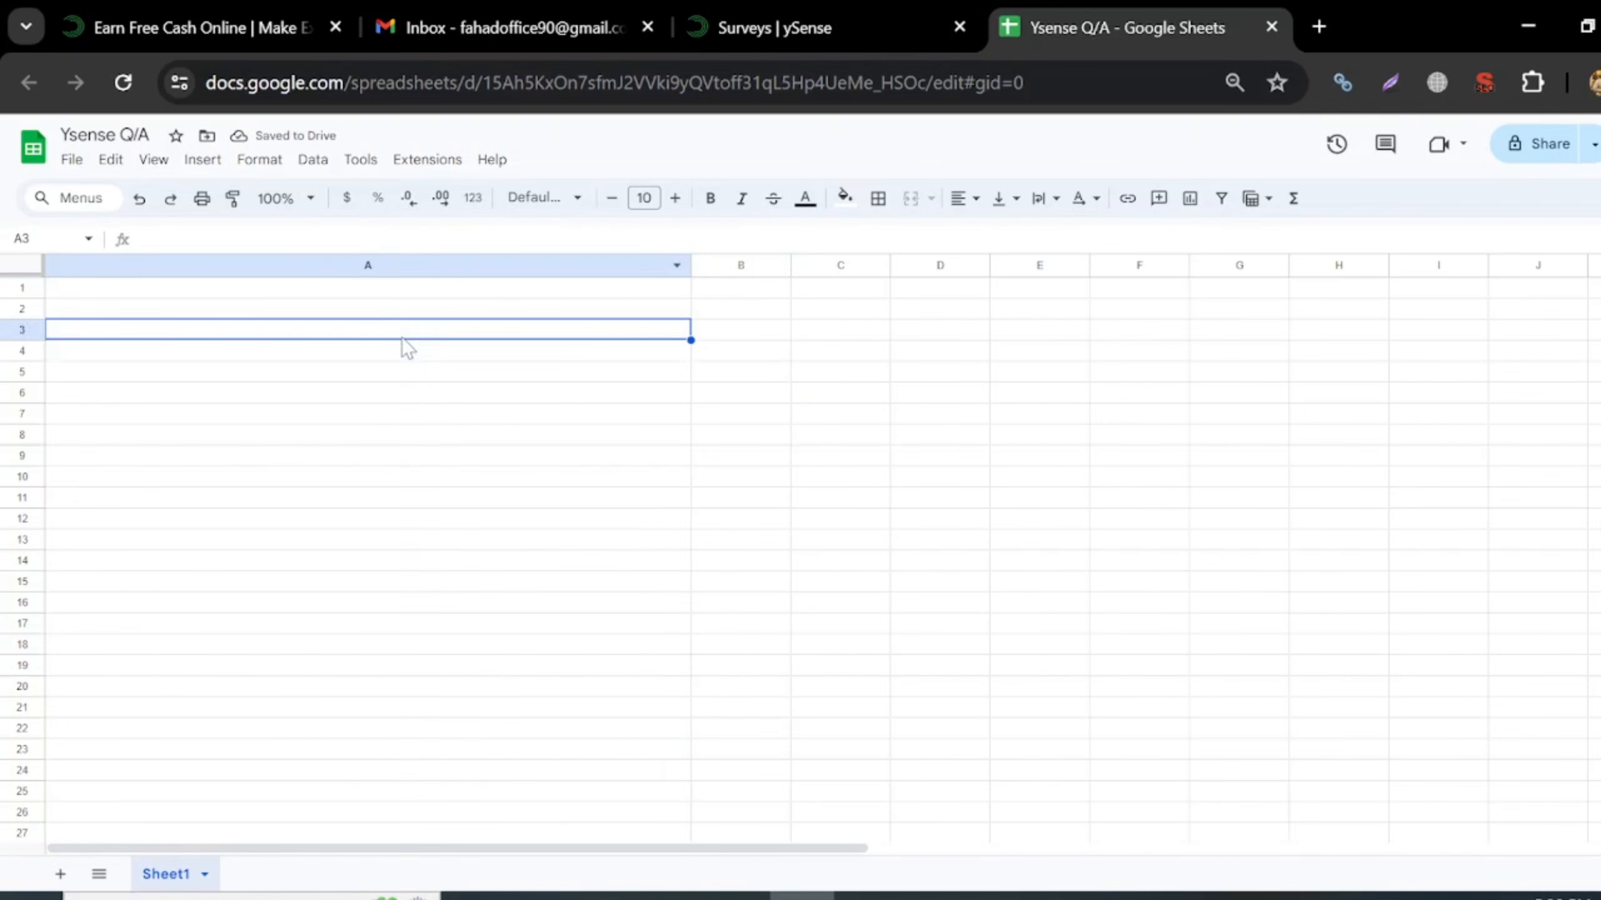
double_click(391, 293)
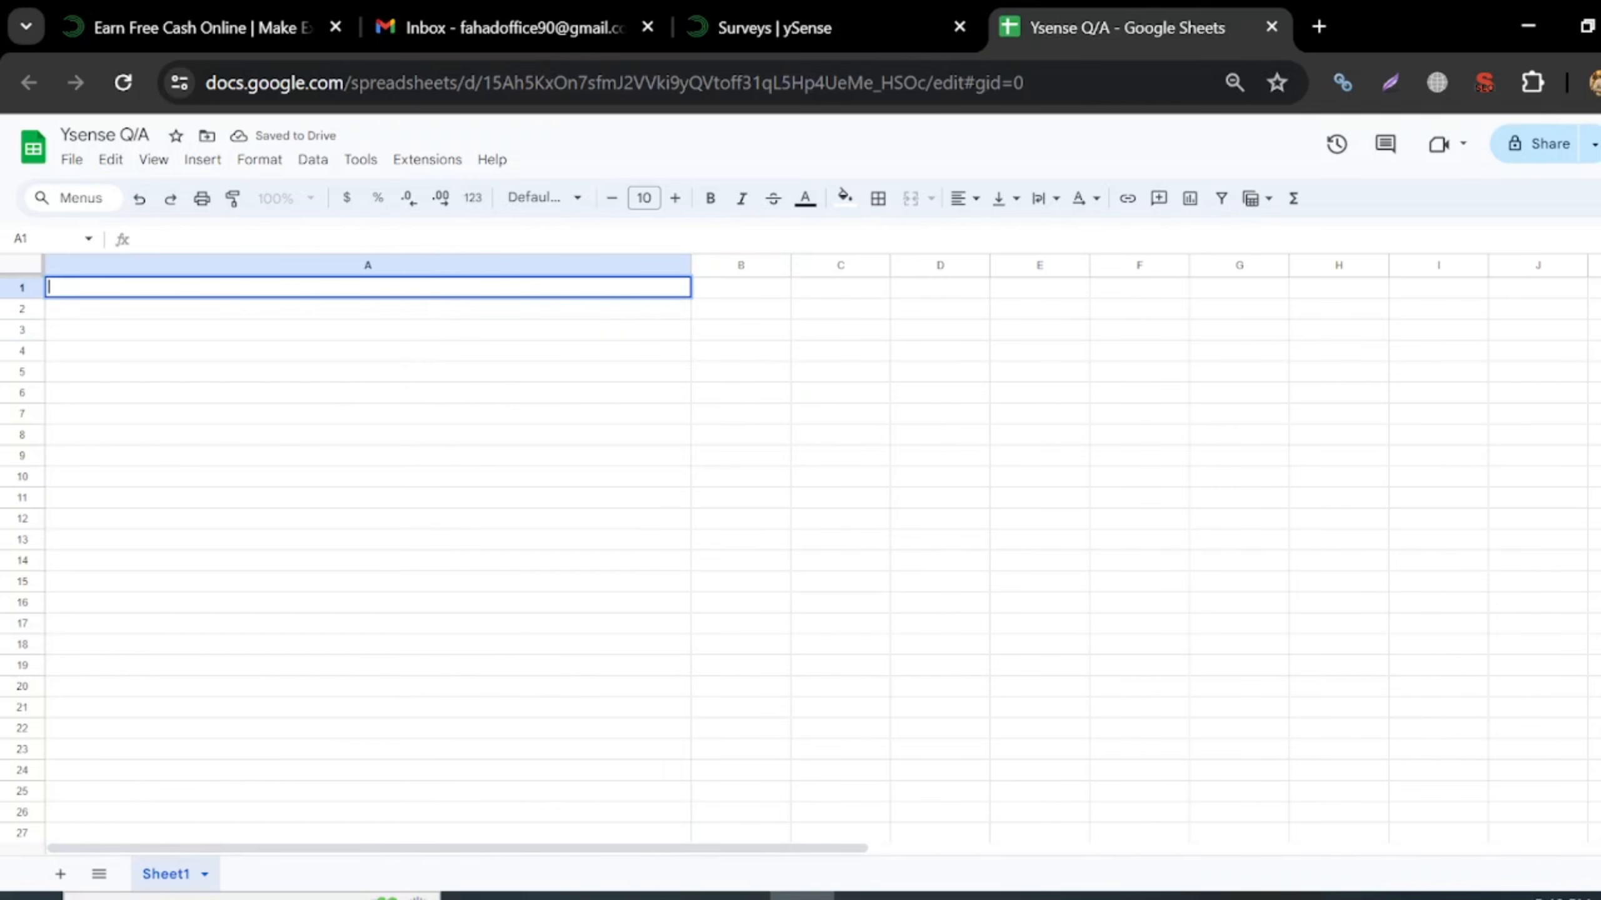
text(Q)
key(Return)
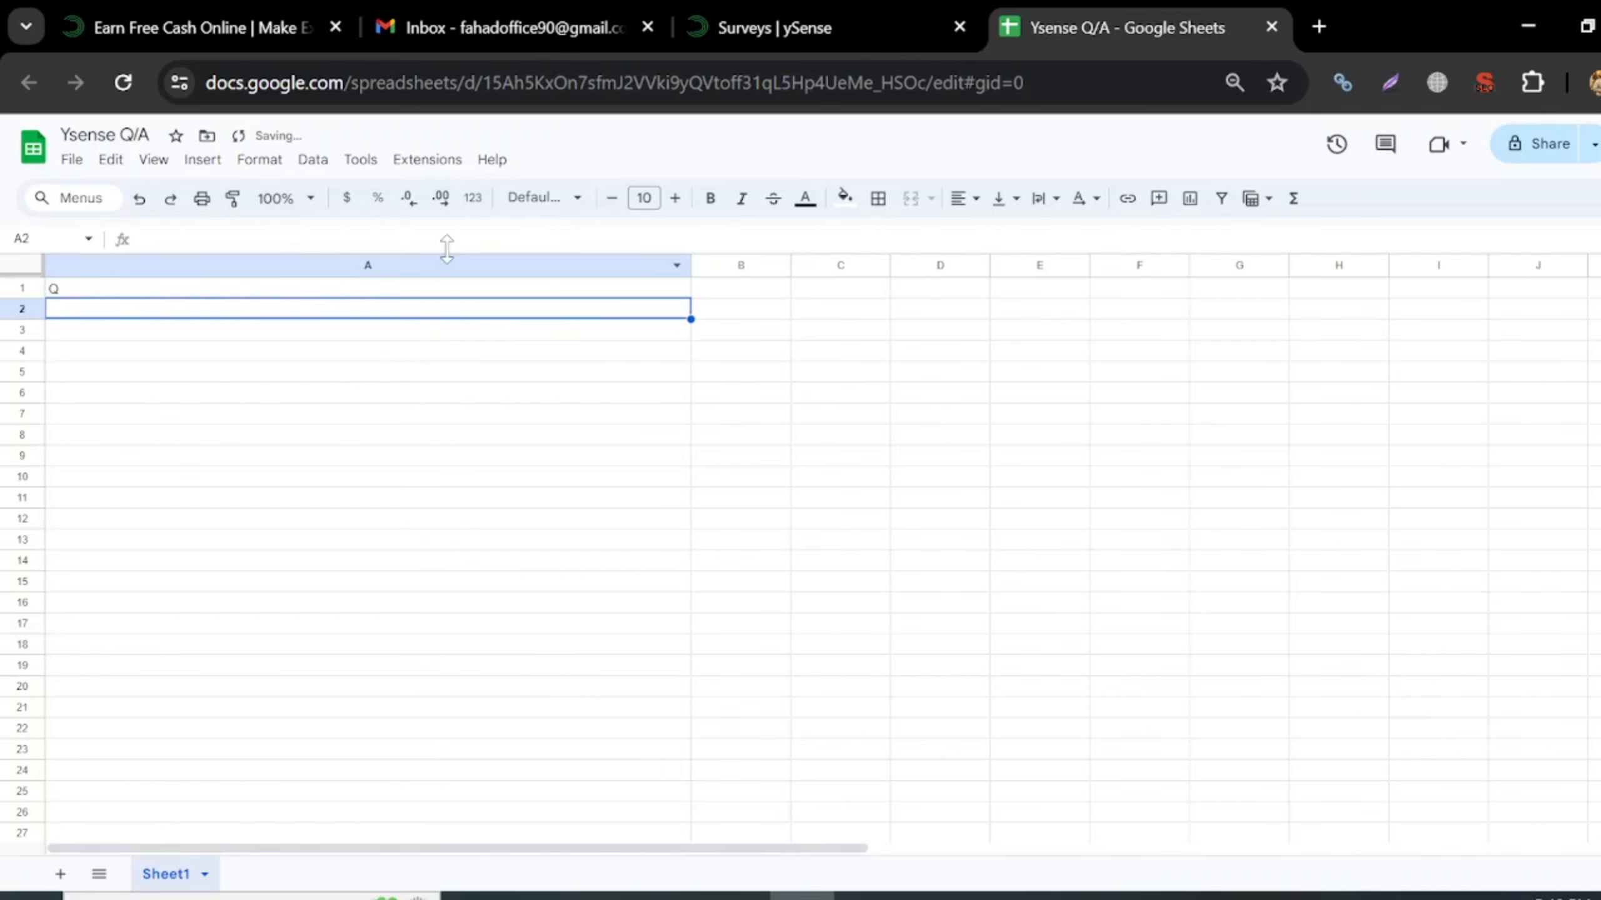
- Centre the A1:B1 headings and enlarge row 1's font size by three steps
drag(511, 292, 720, 282)
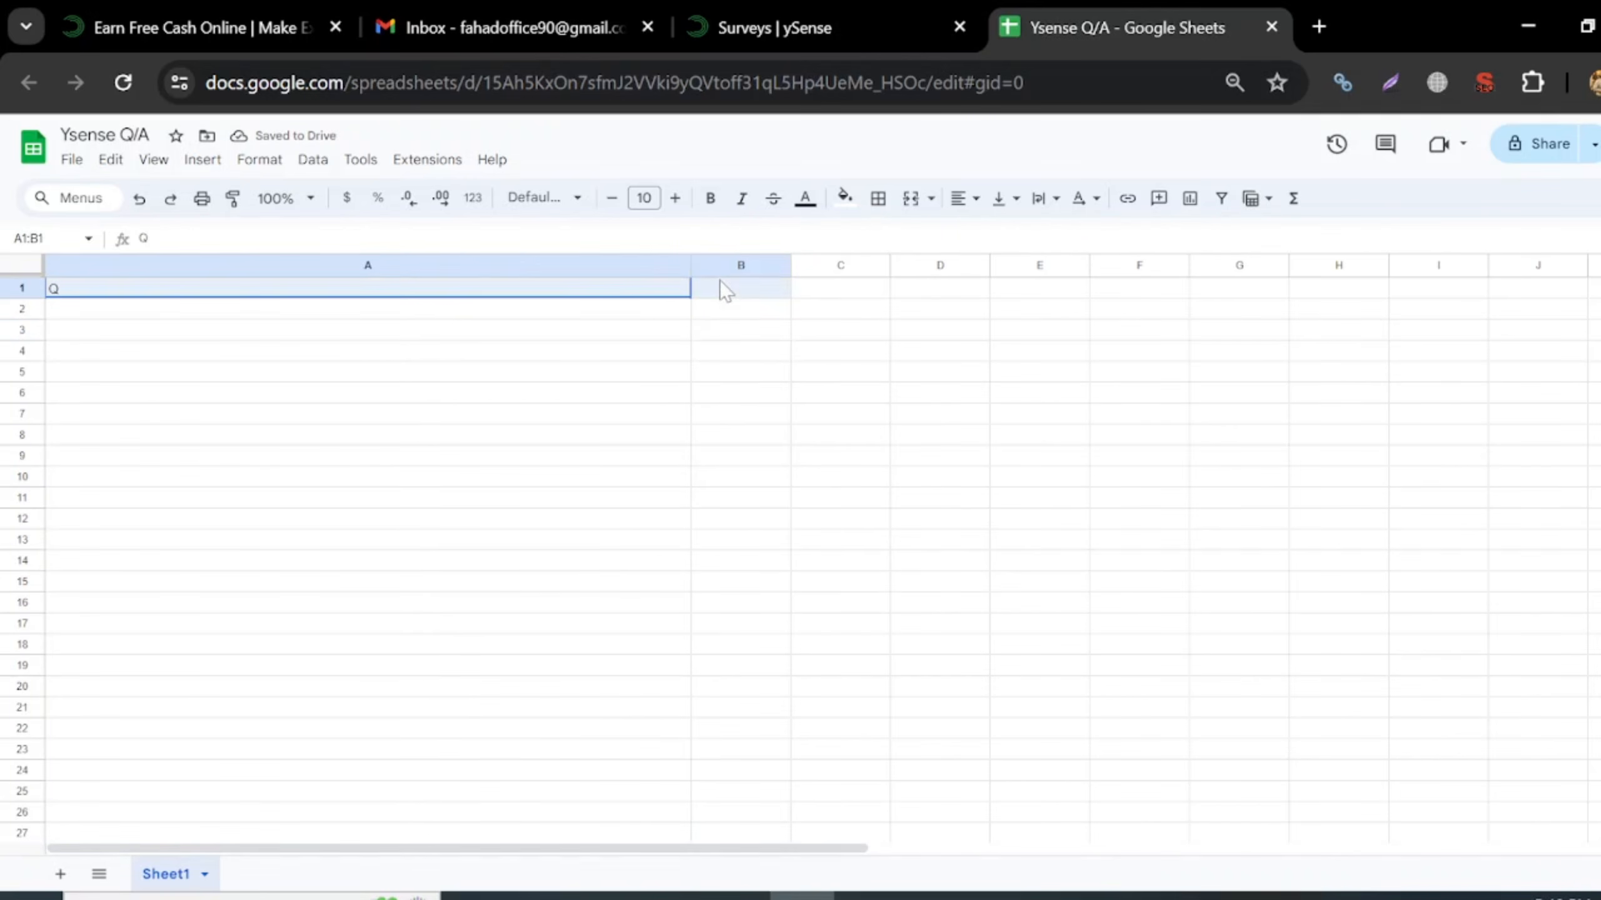
click(964, 199)
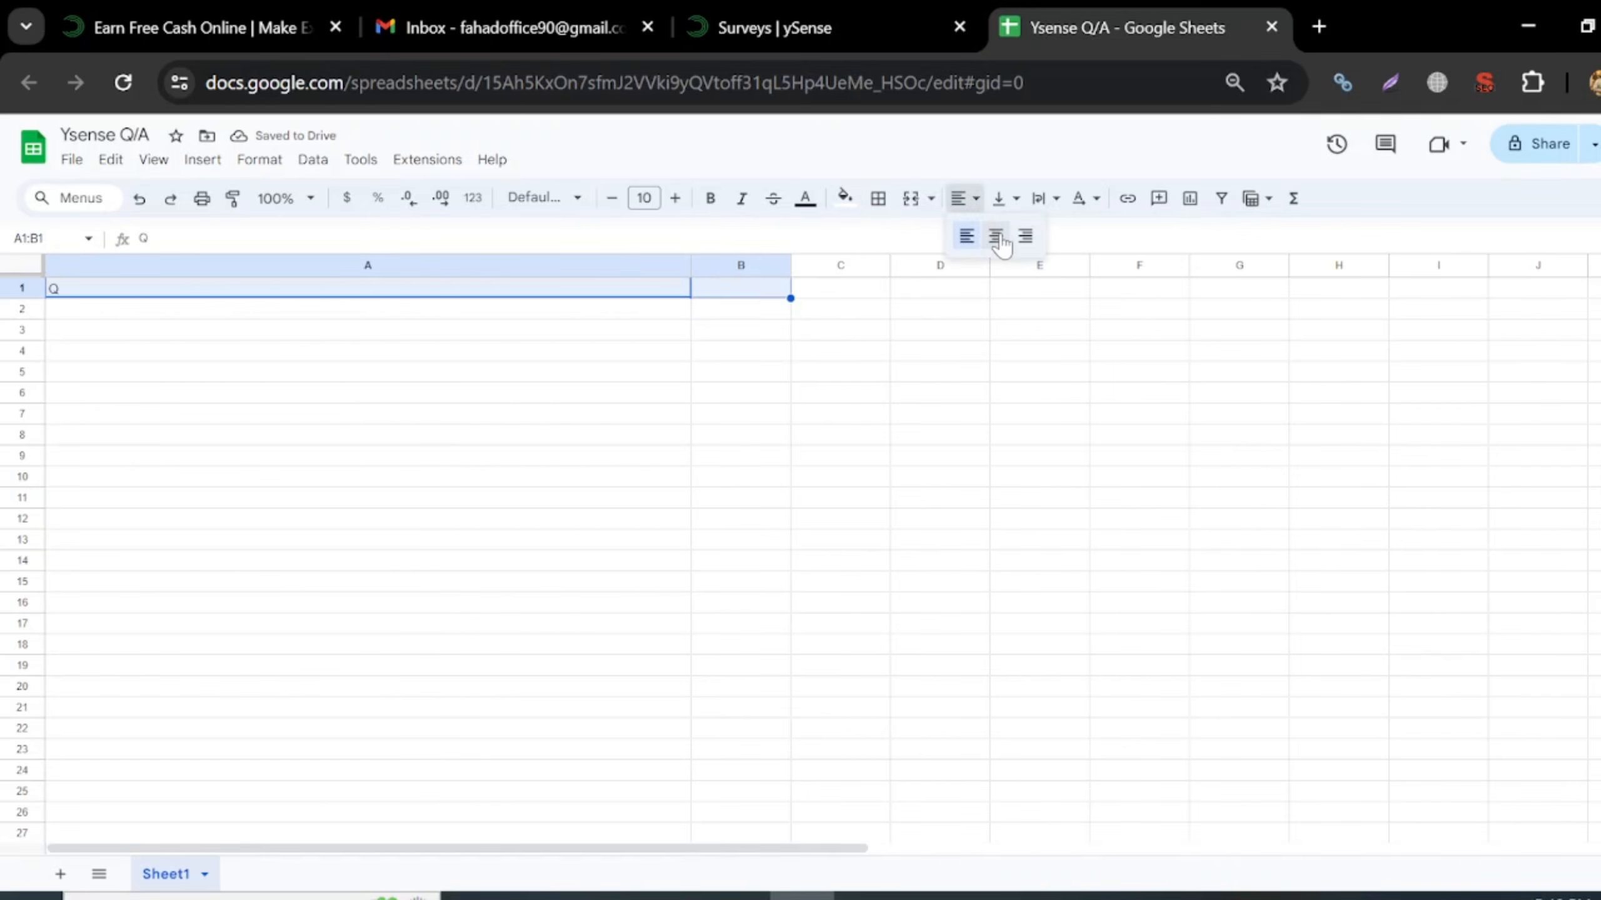
click(993, 237)
click(673, 419)
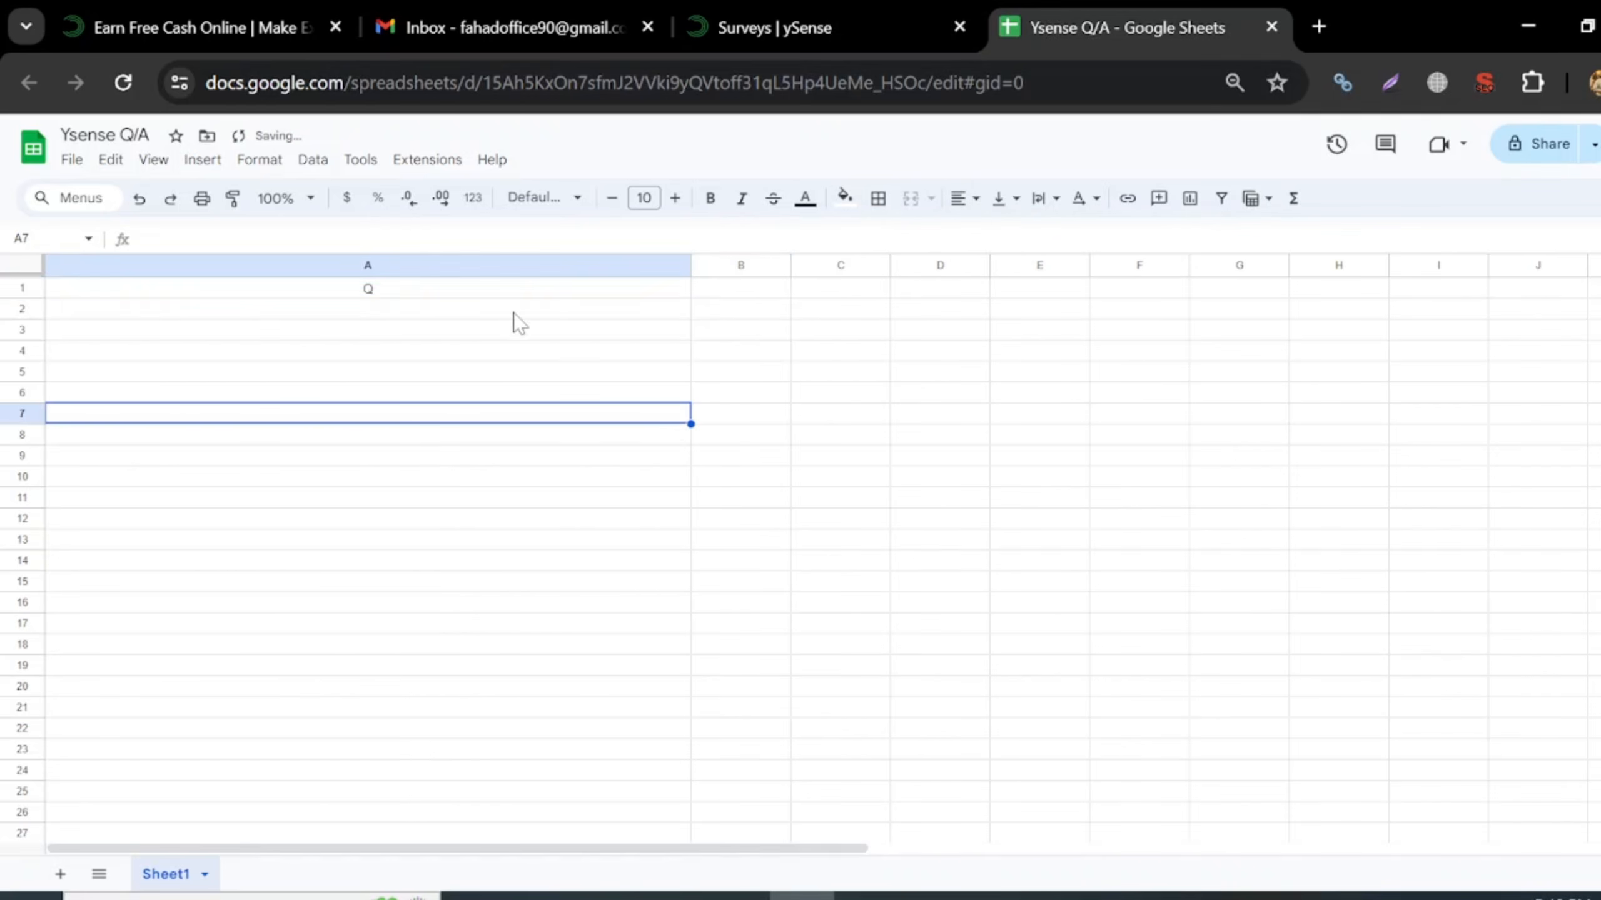
click(22, 289)
click(674, 198)
click(674, 198)
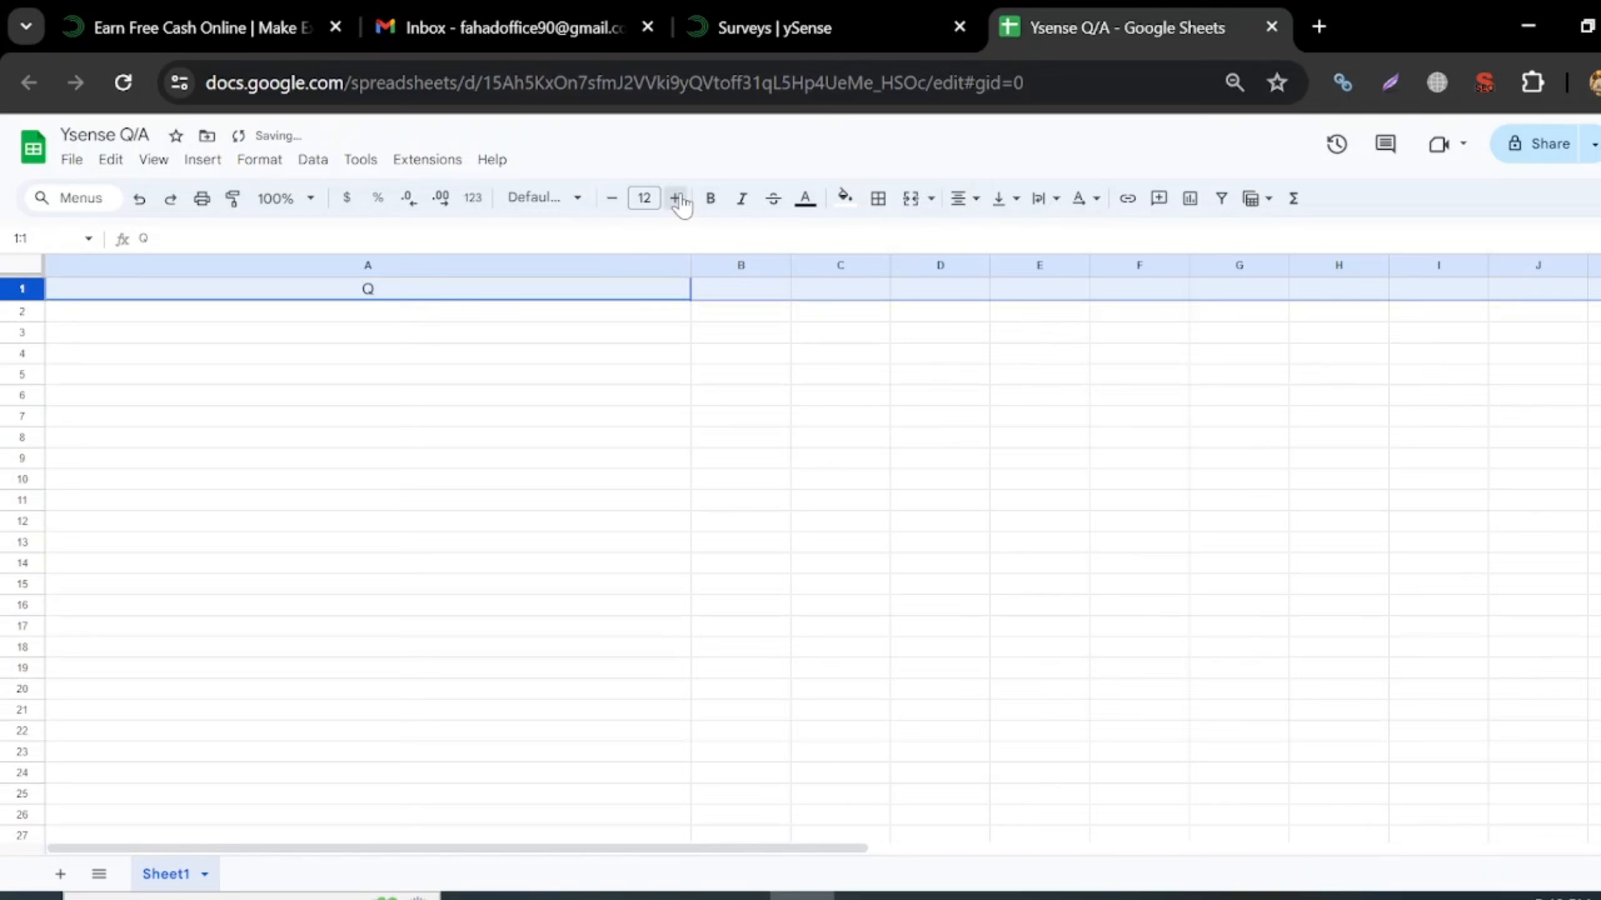
click(674, 198)
click(709, 444)
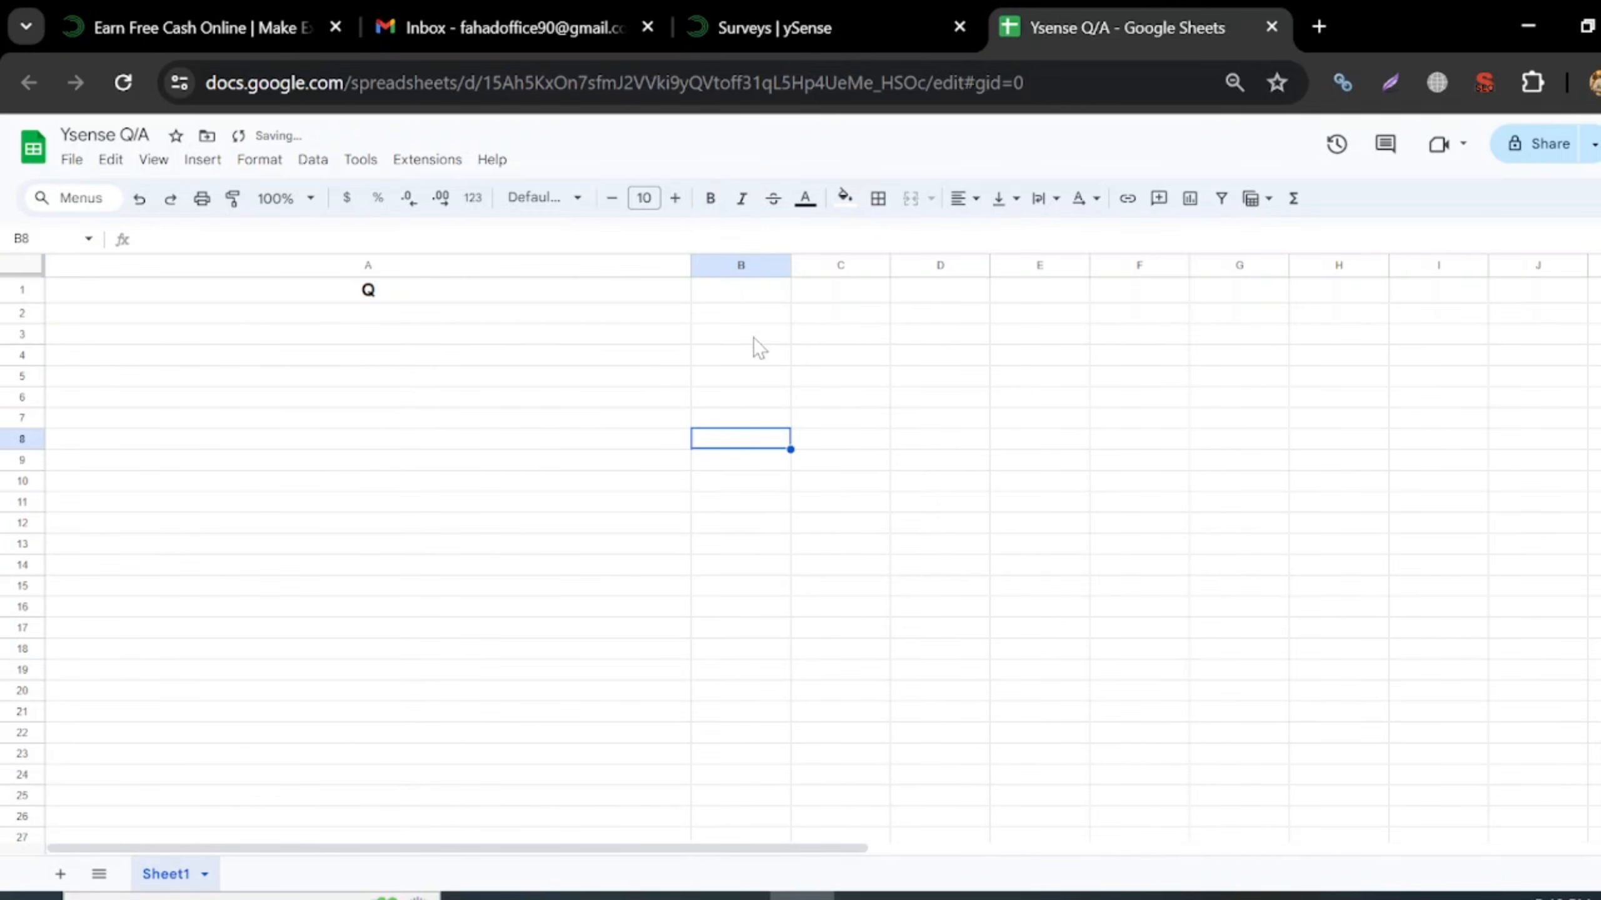
- Fill the B1 answer heading and widen column B to match column A
click(761, 299)
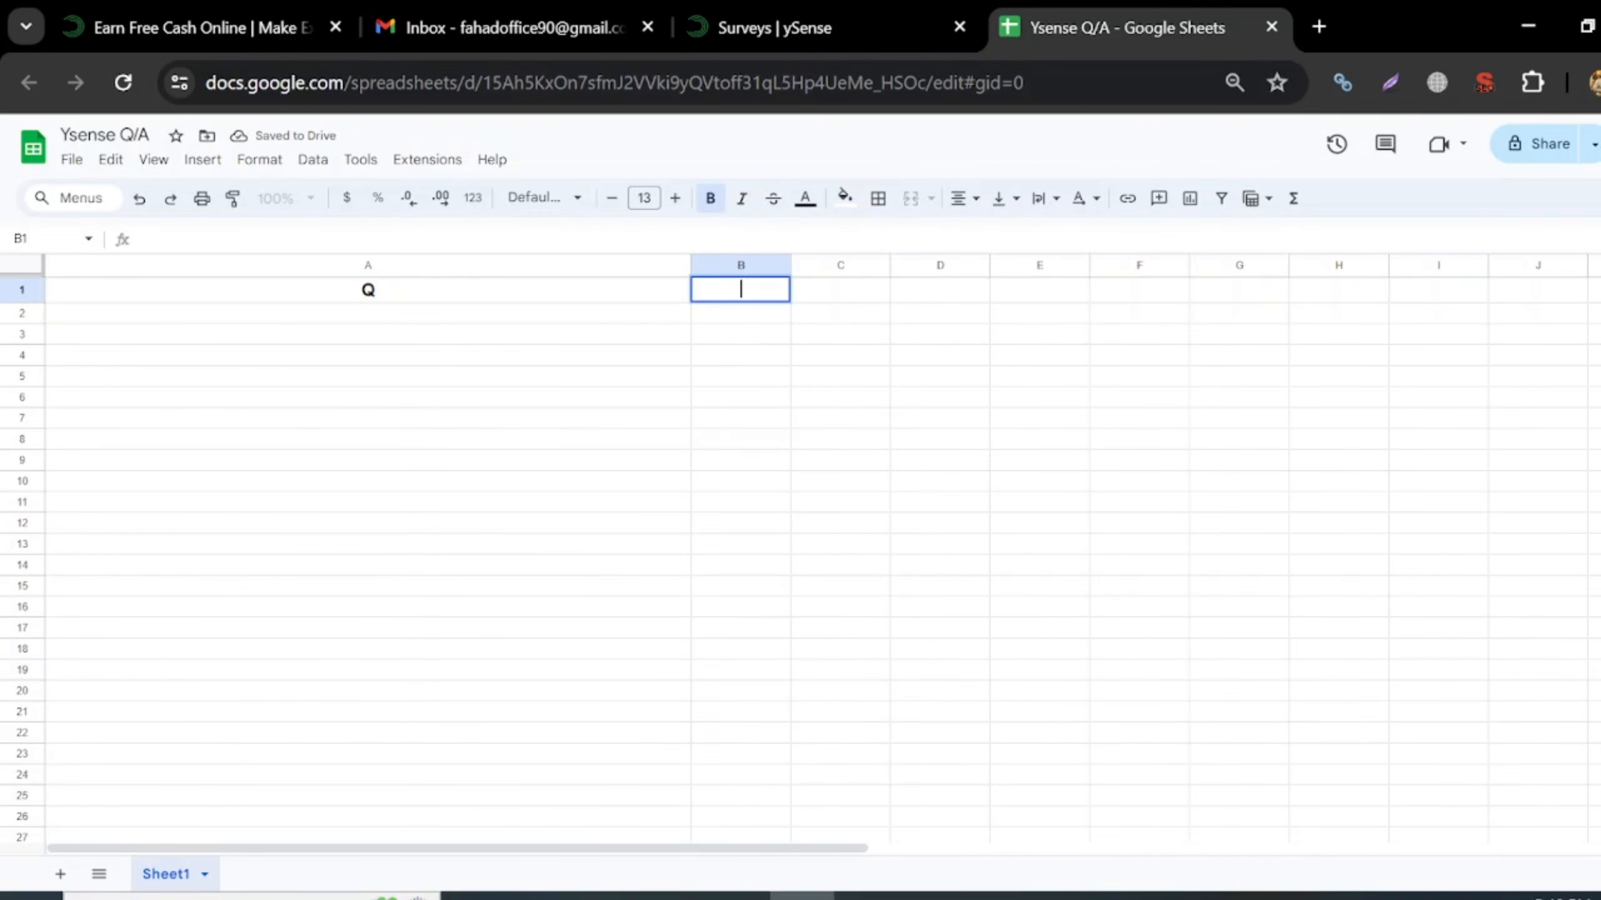
click(769, 377)
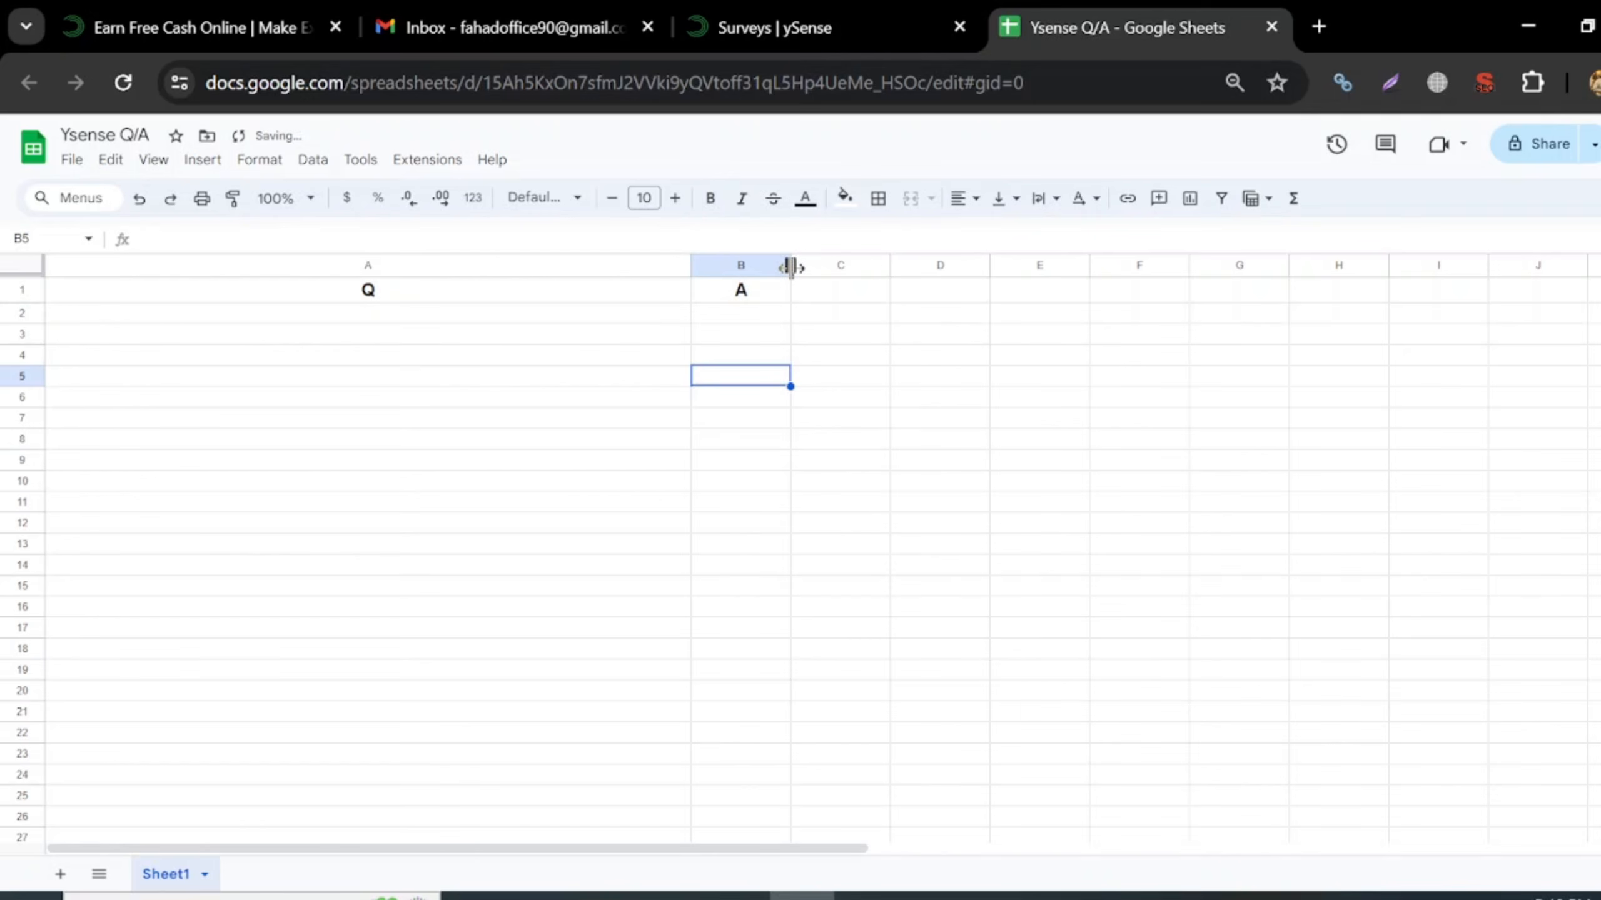
drag(792, 265, 1157, 346)
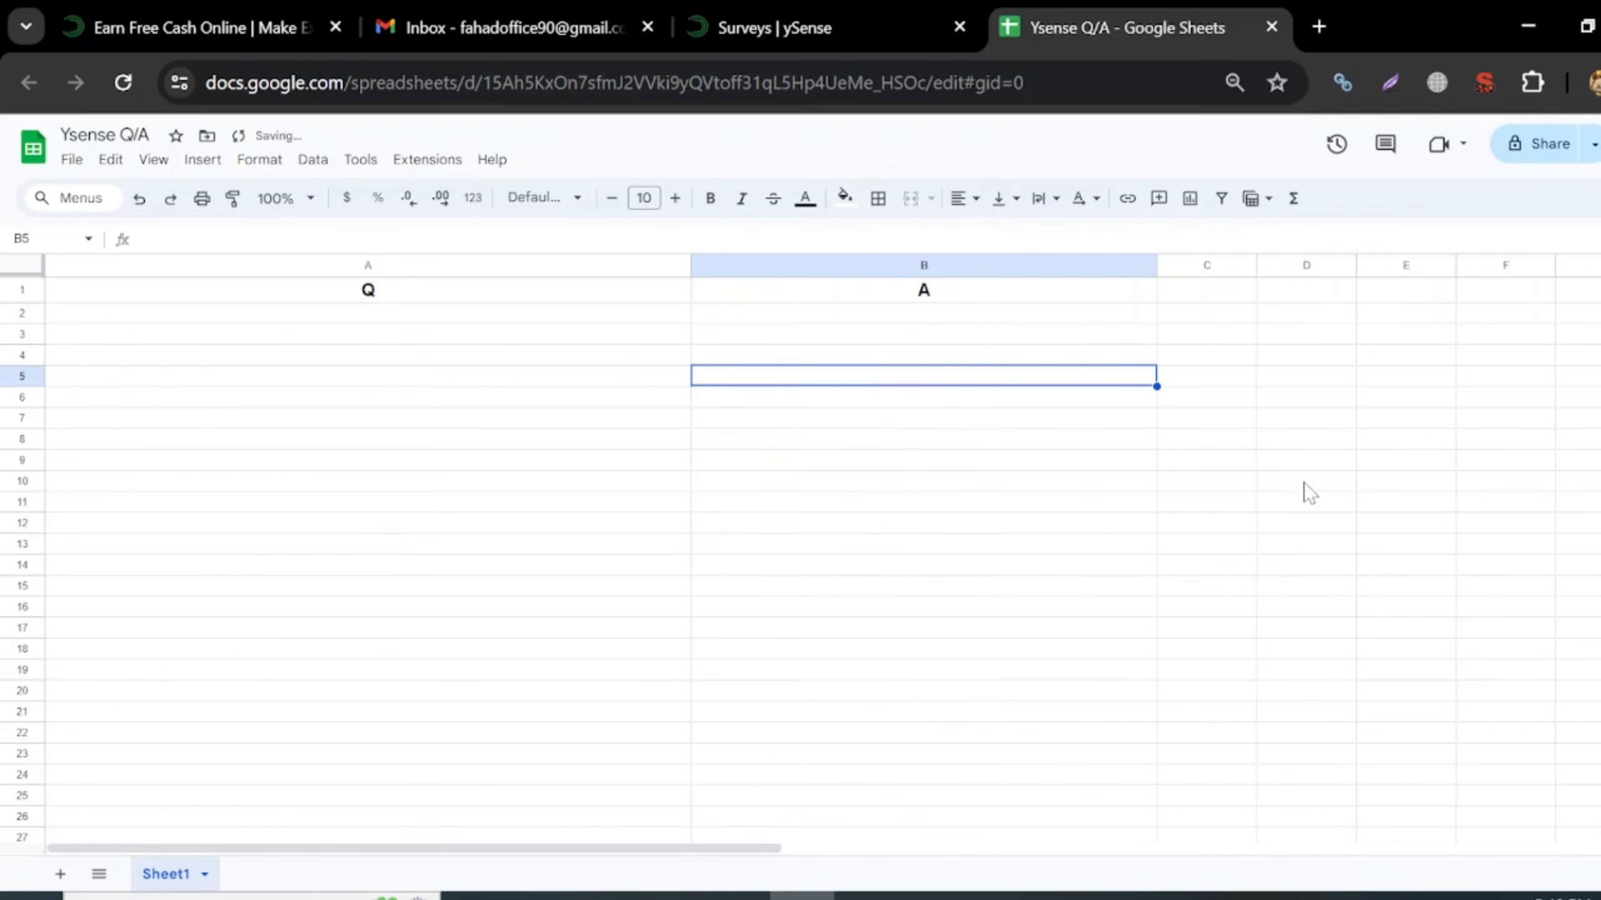
click(1324, 485)
- Copy the gaming-devices question from ySense and paste it into cell A2
click(770, 24)
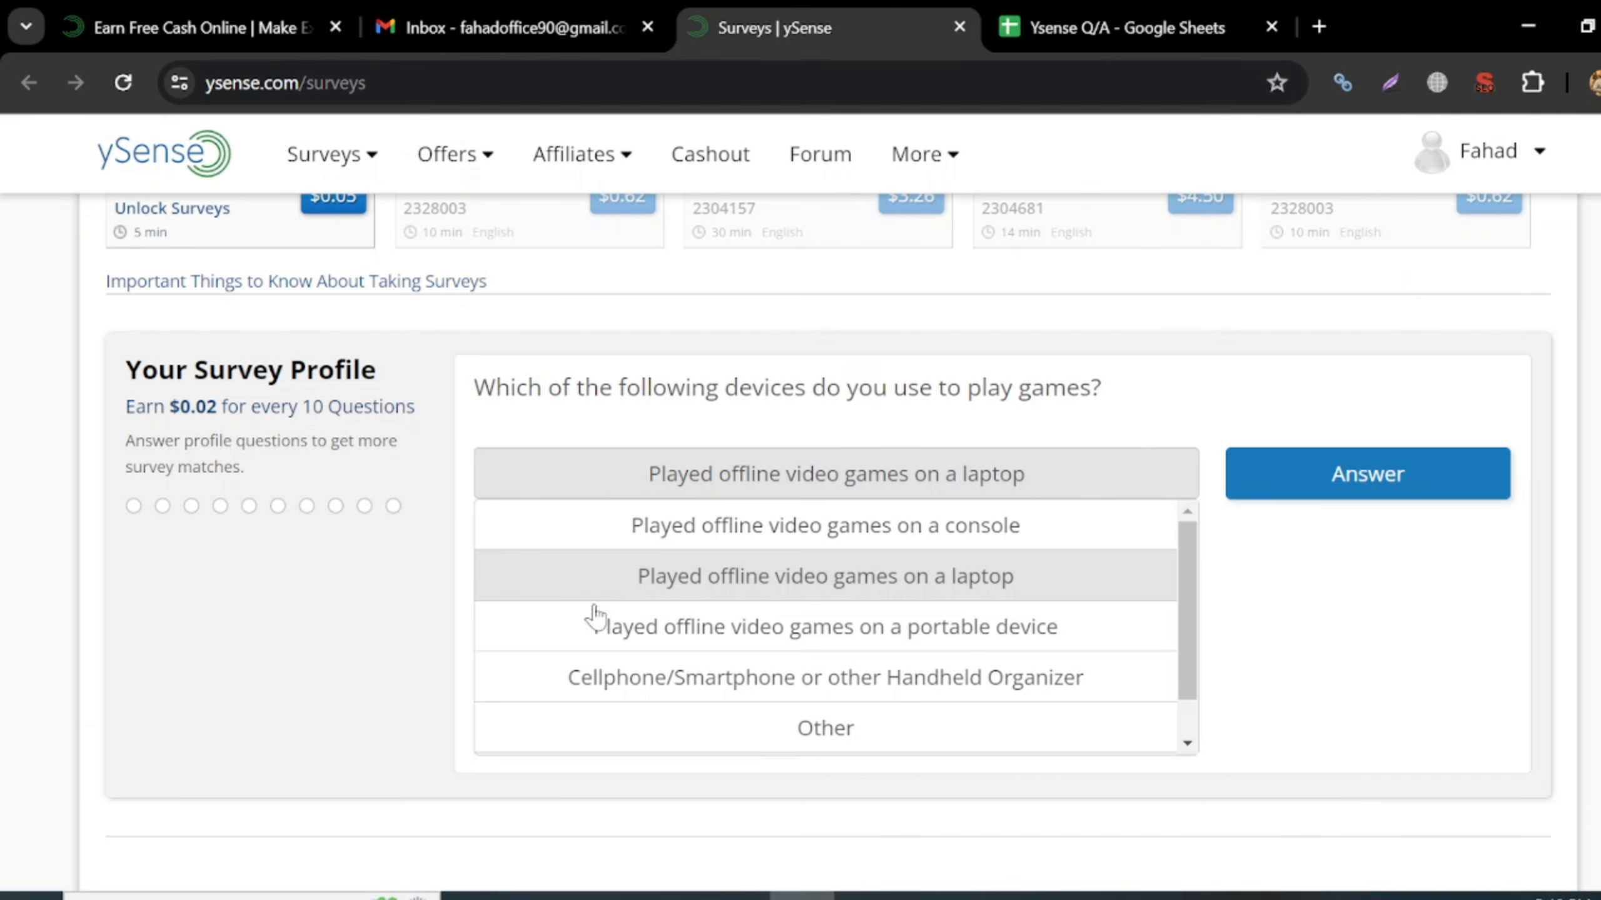
drag(474, 387, 1108, 397)
key(ctrl+c)
click(1161, 34)
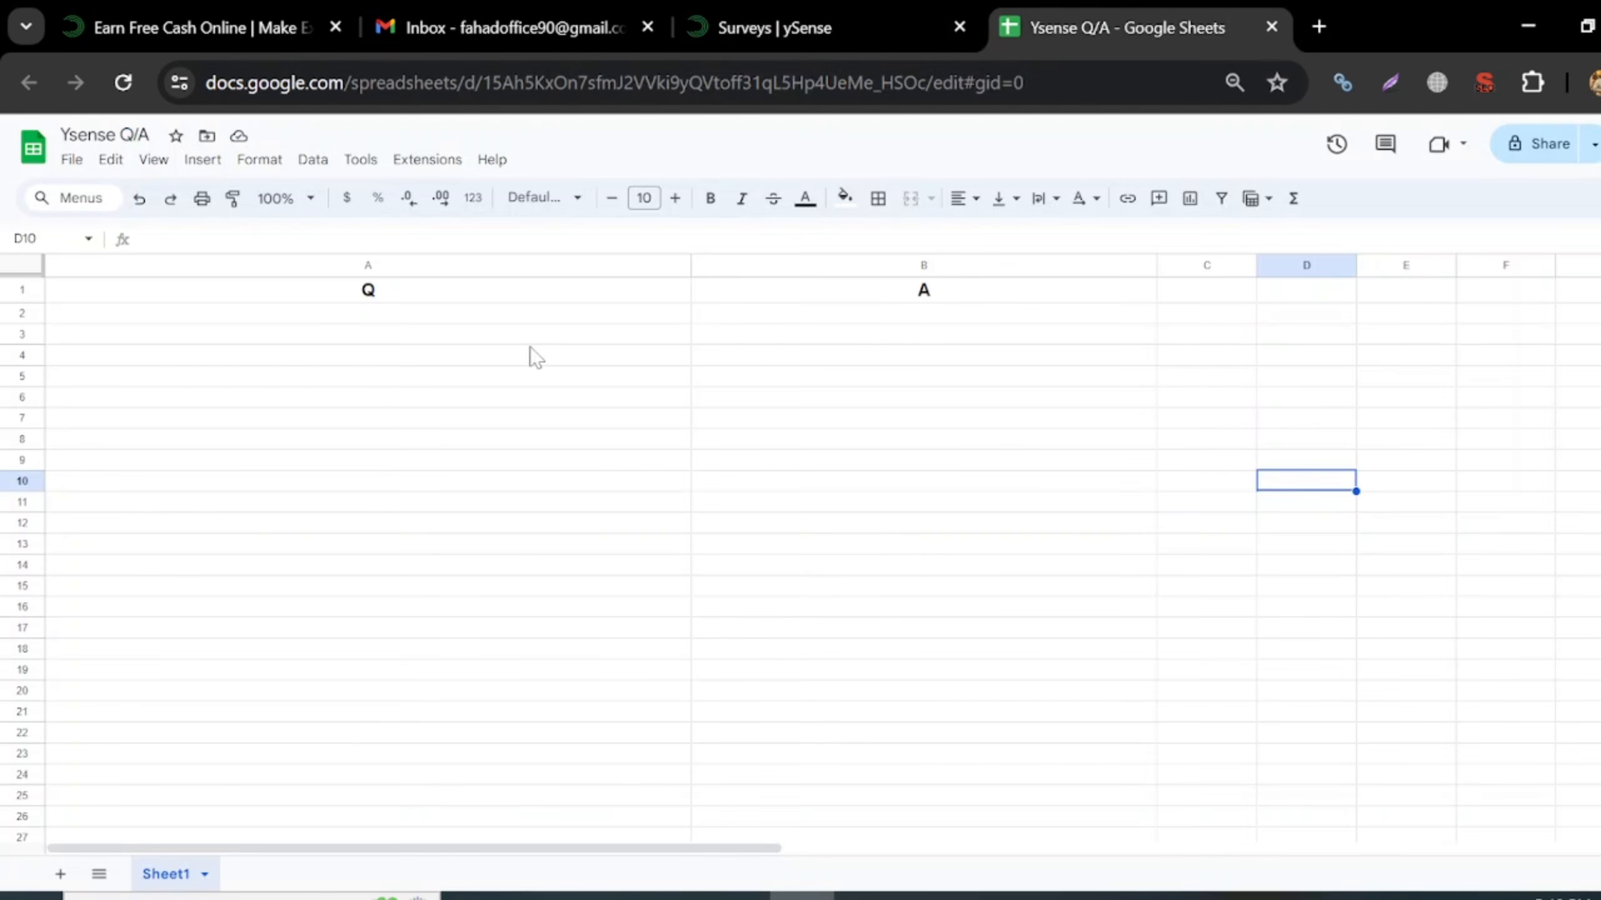
click(331, 318)
key(ctrl+v)
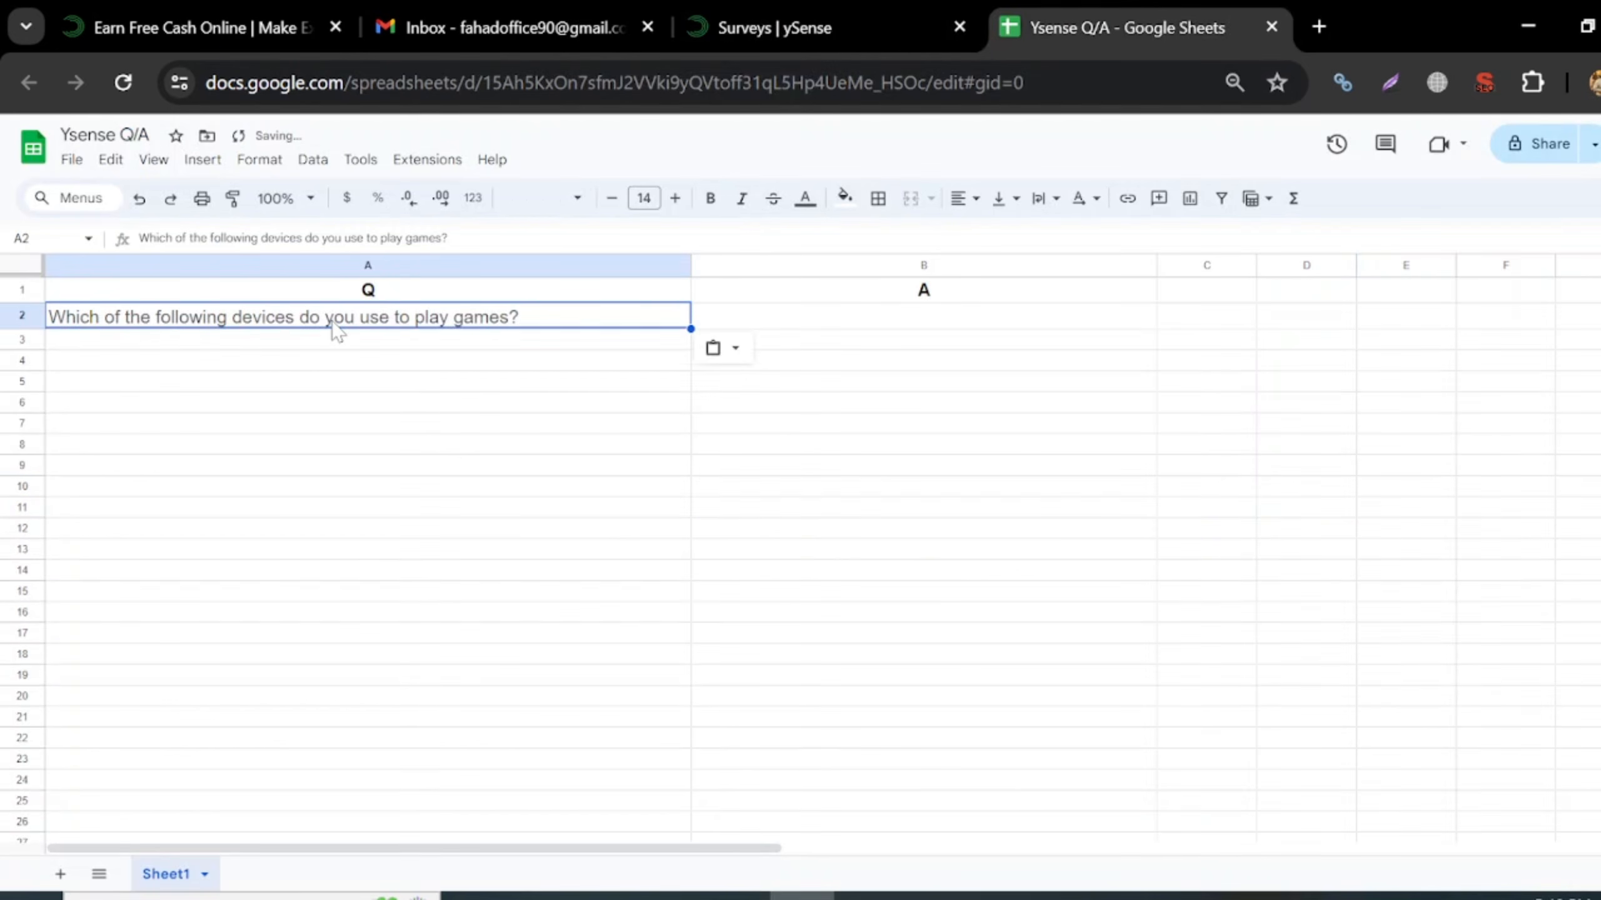
- Close the ySense answer list with laptop chosen and enter 'on laptop' in B2
click(775, 27)
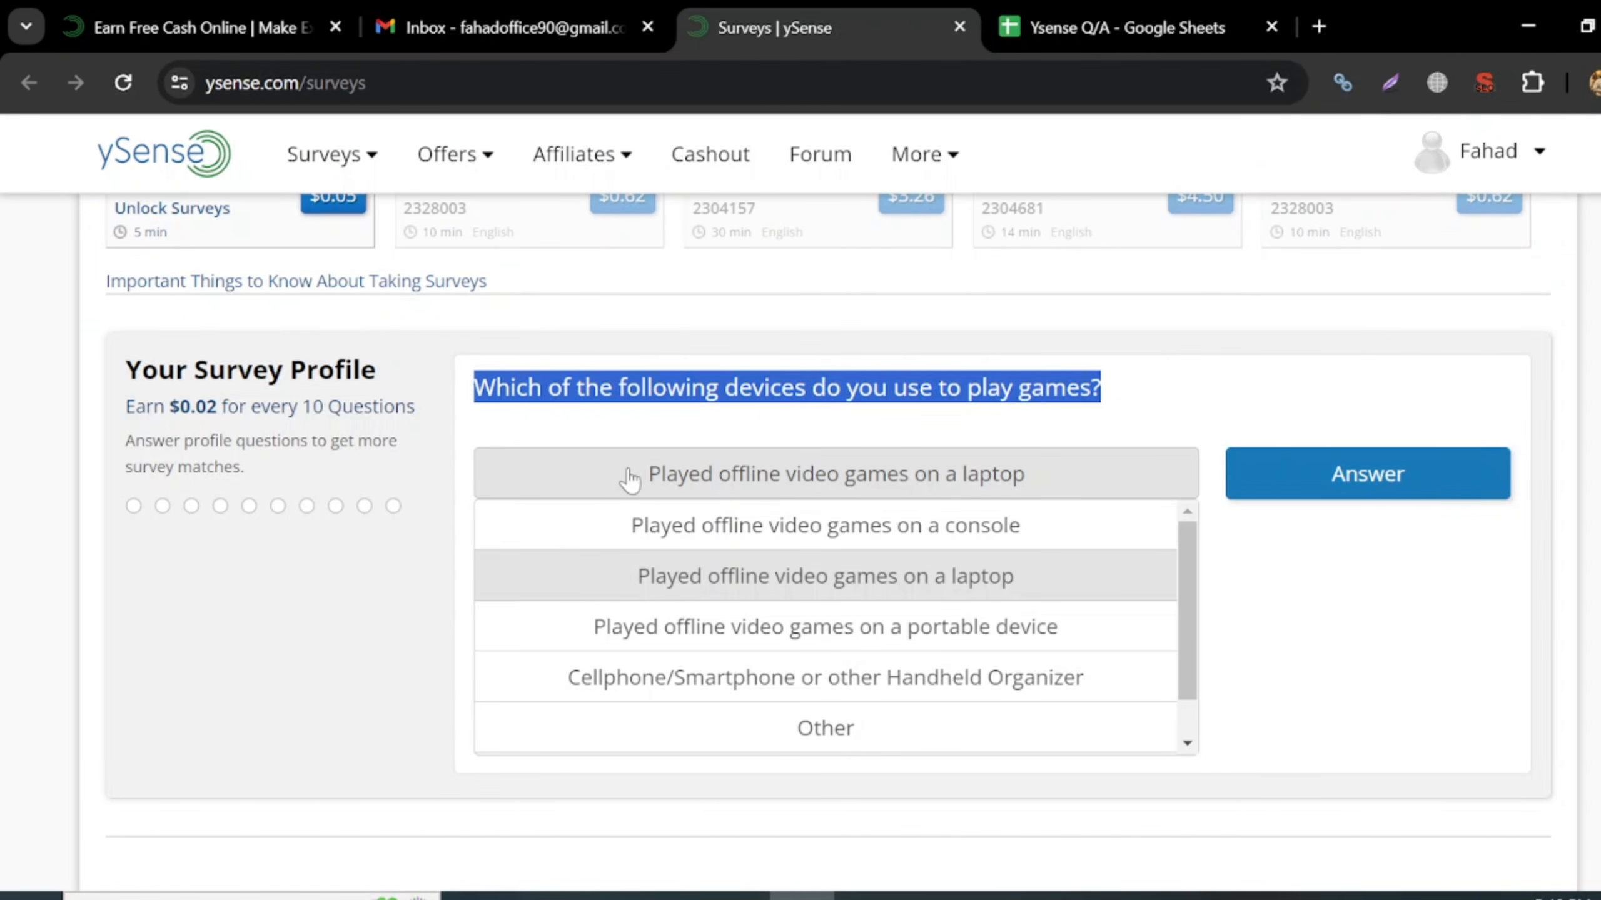
click(1101, 482)
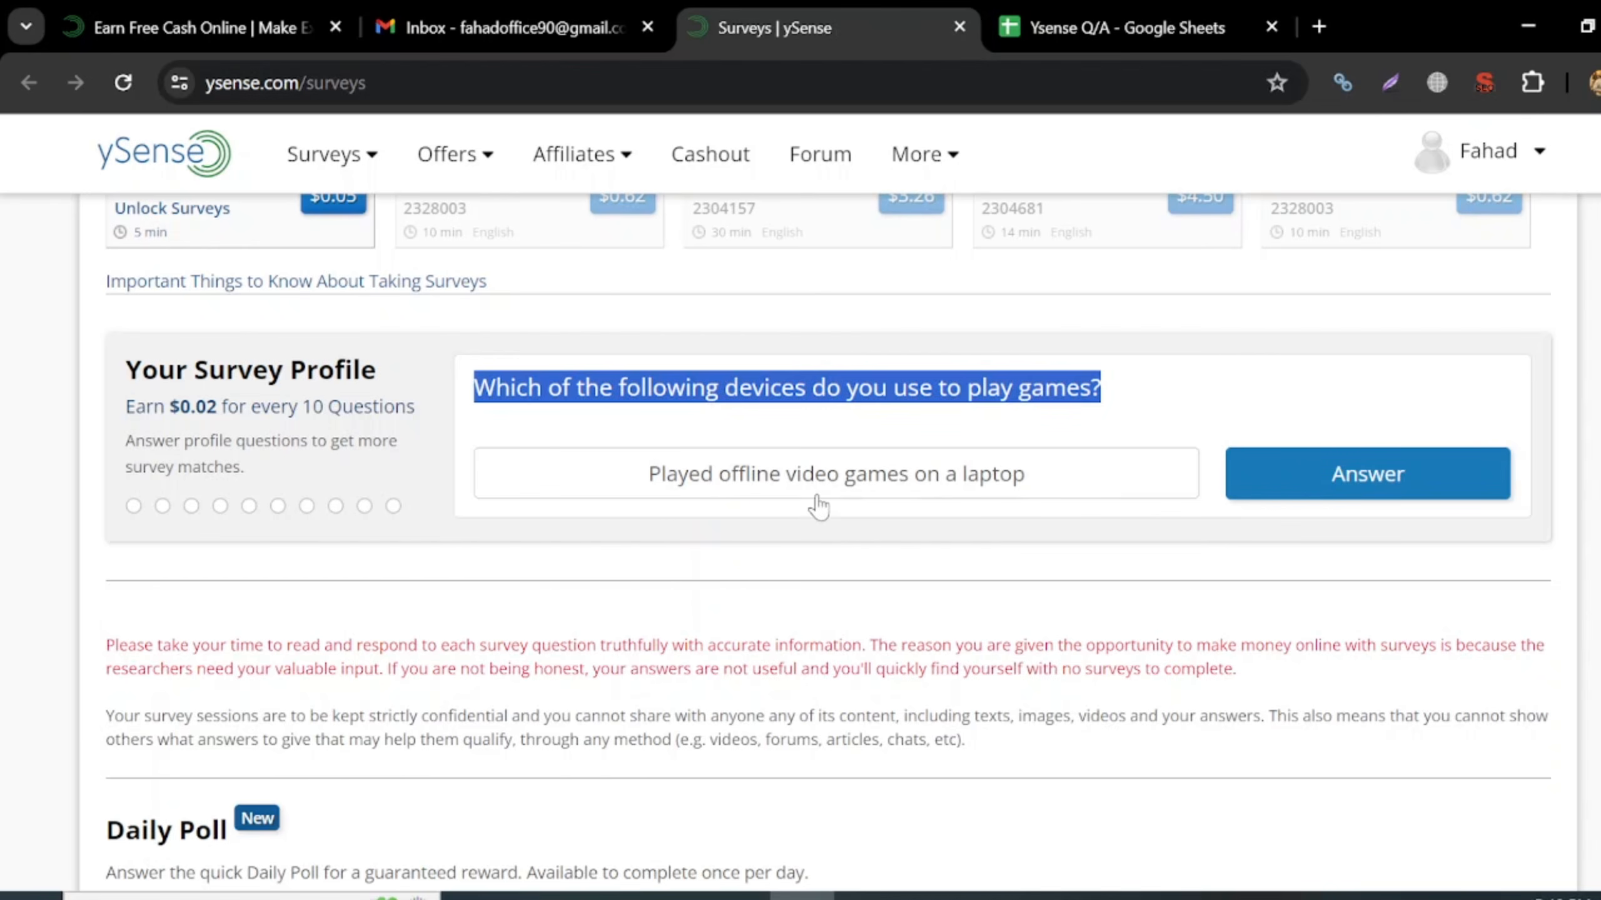
click(1068, 32)
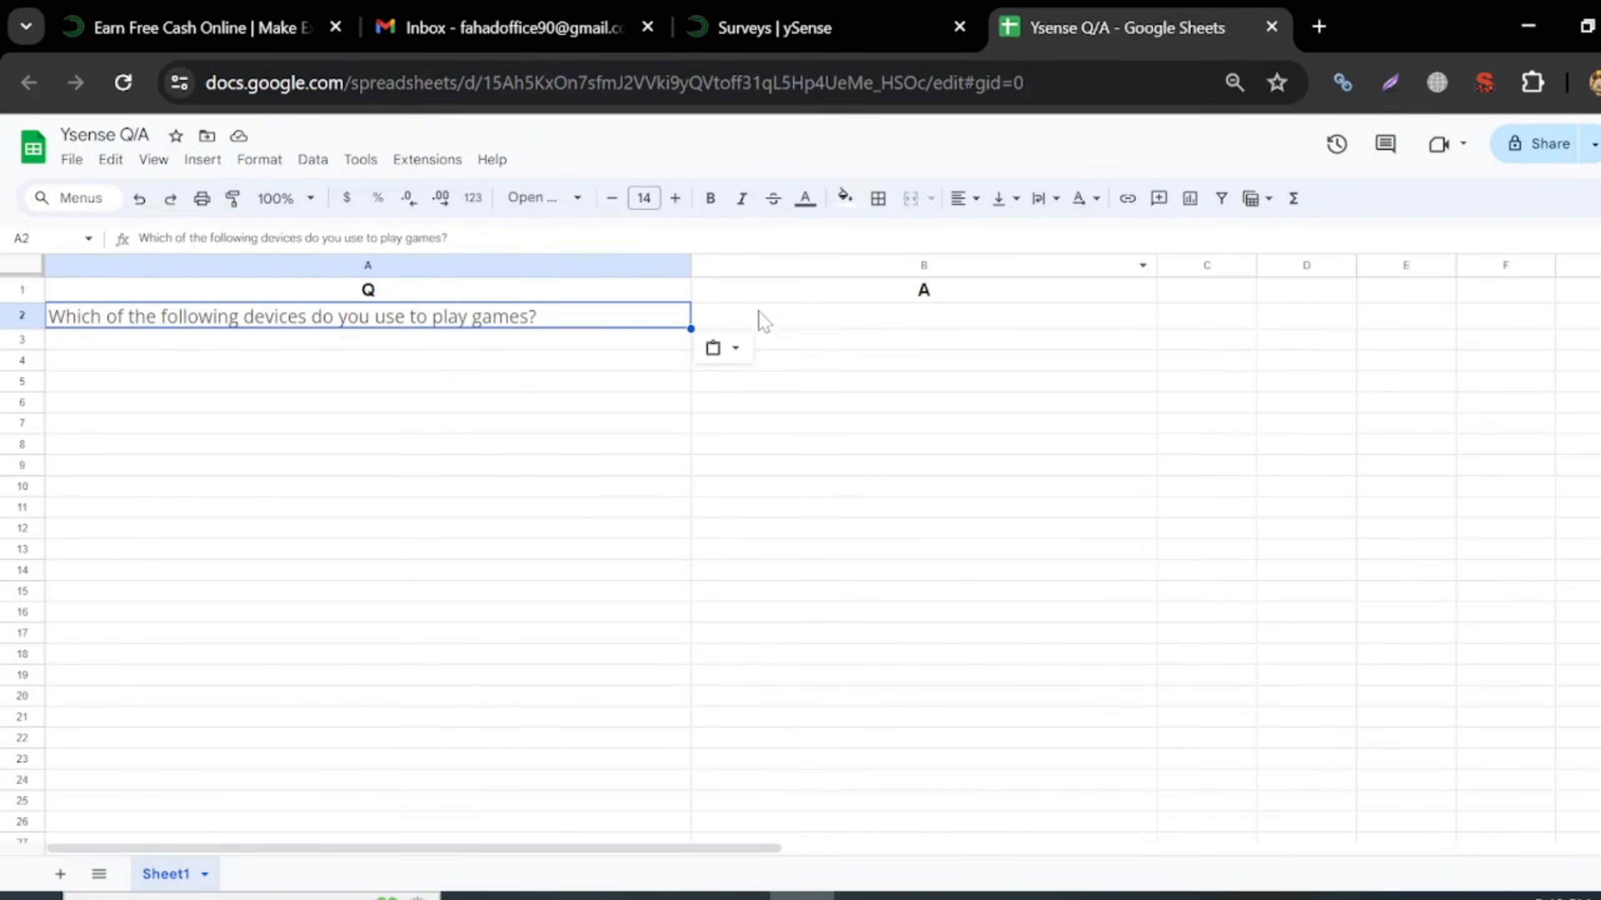
click(848, 319)
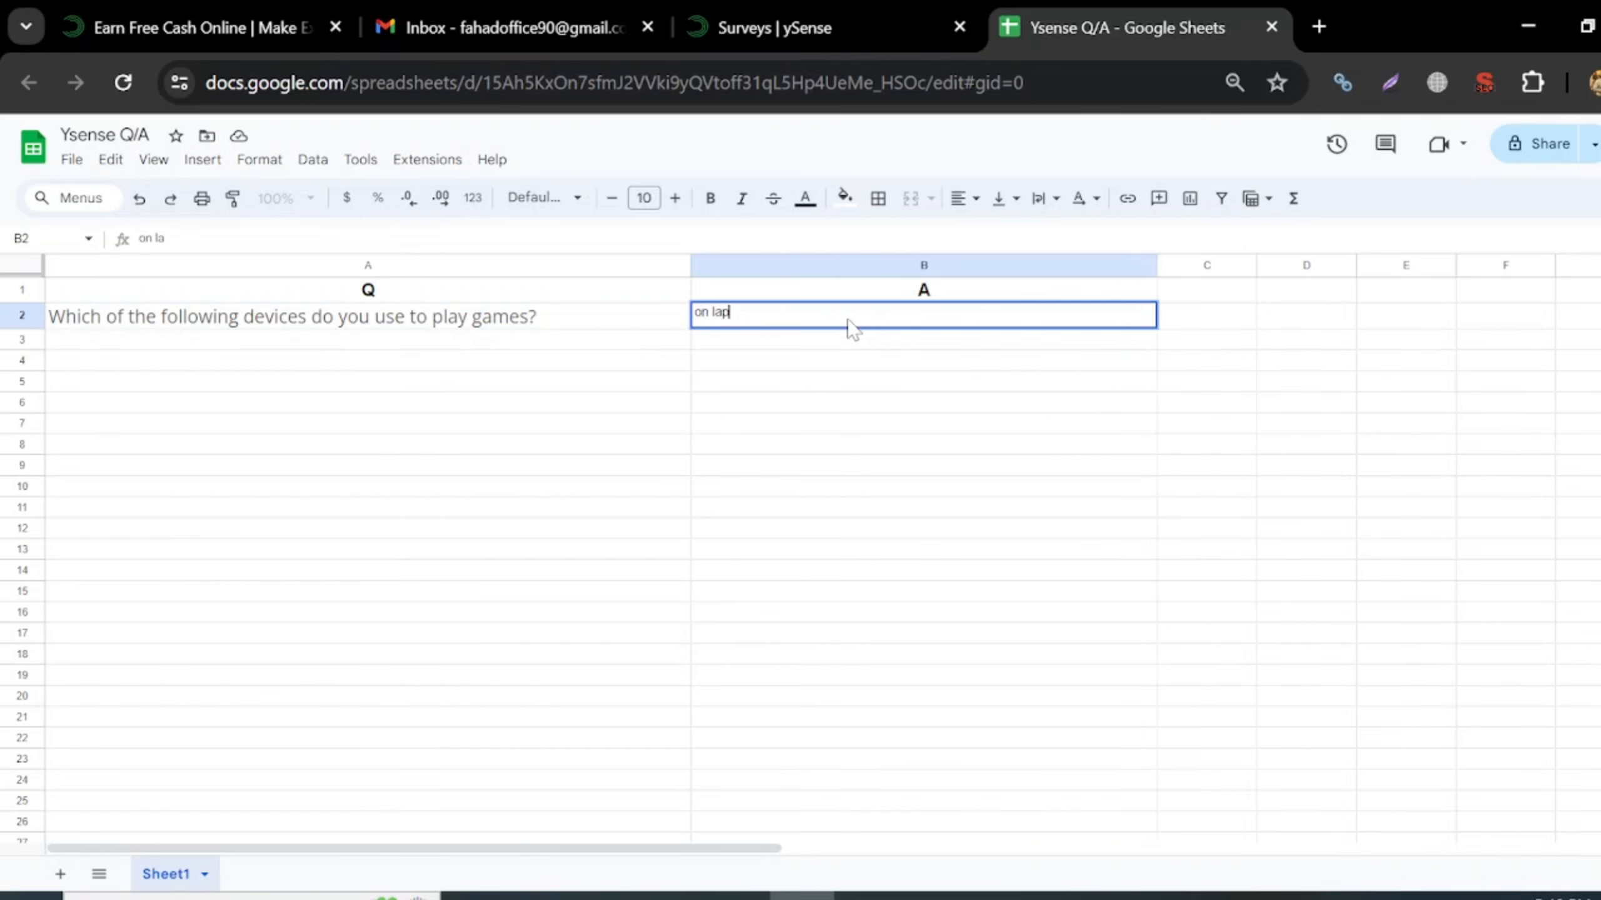
click(871, 435)
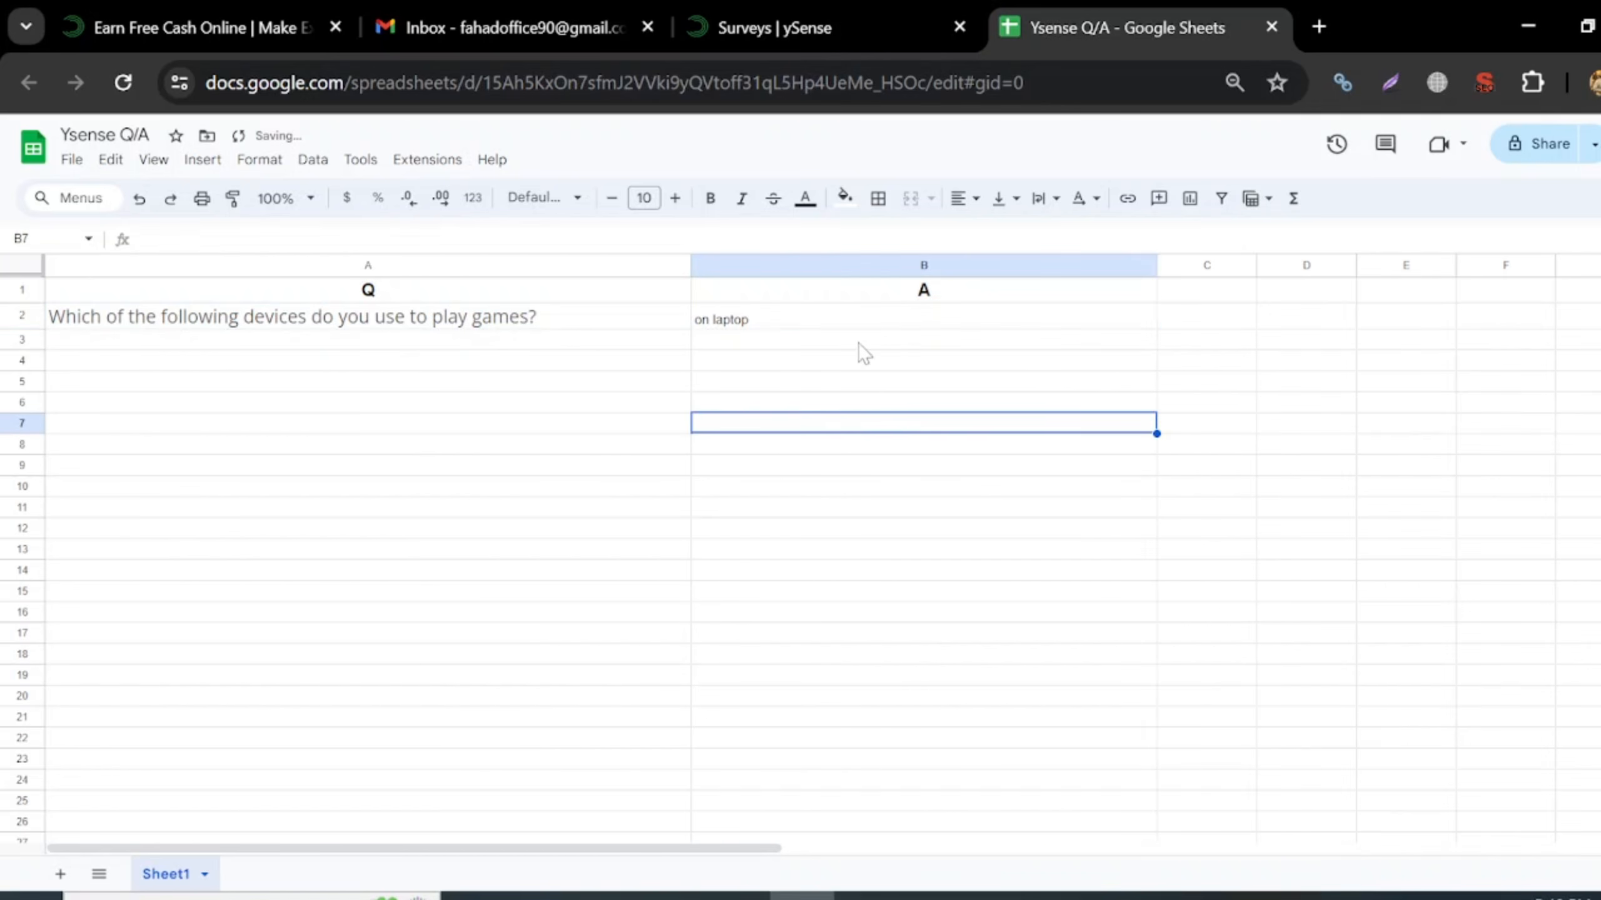
- Submit the gaming answer, pick 'Neither, I don't travel by plane', and copy that question
click(843, 12)
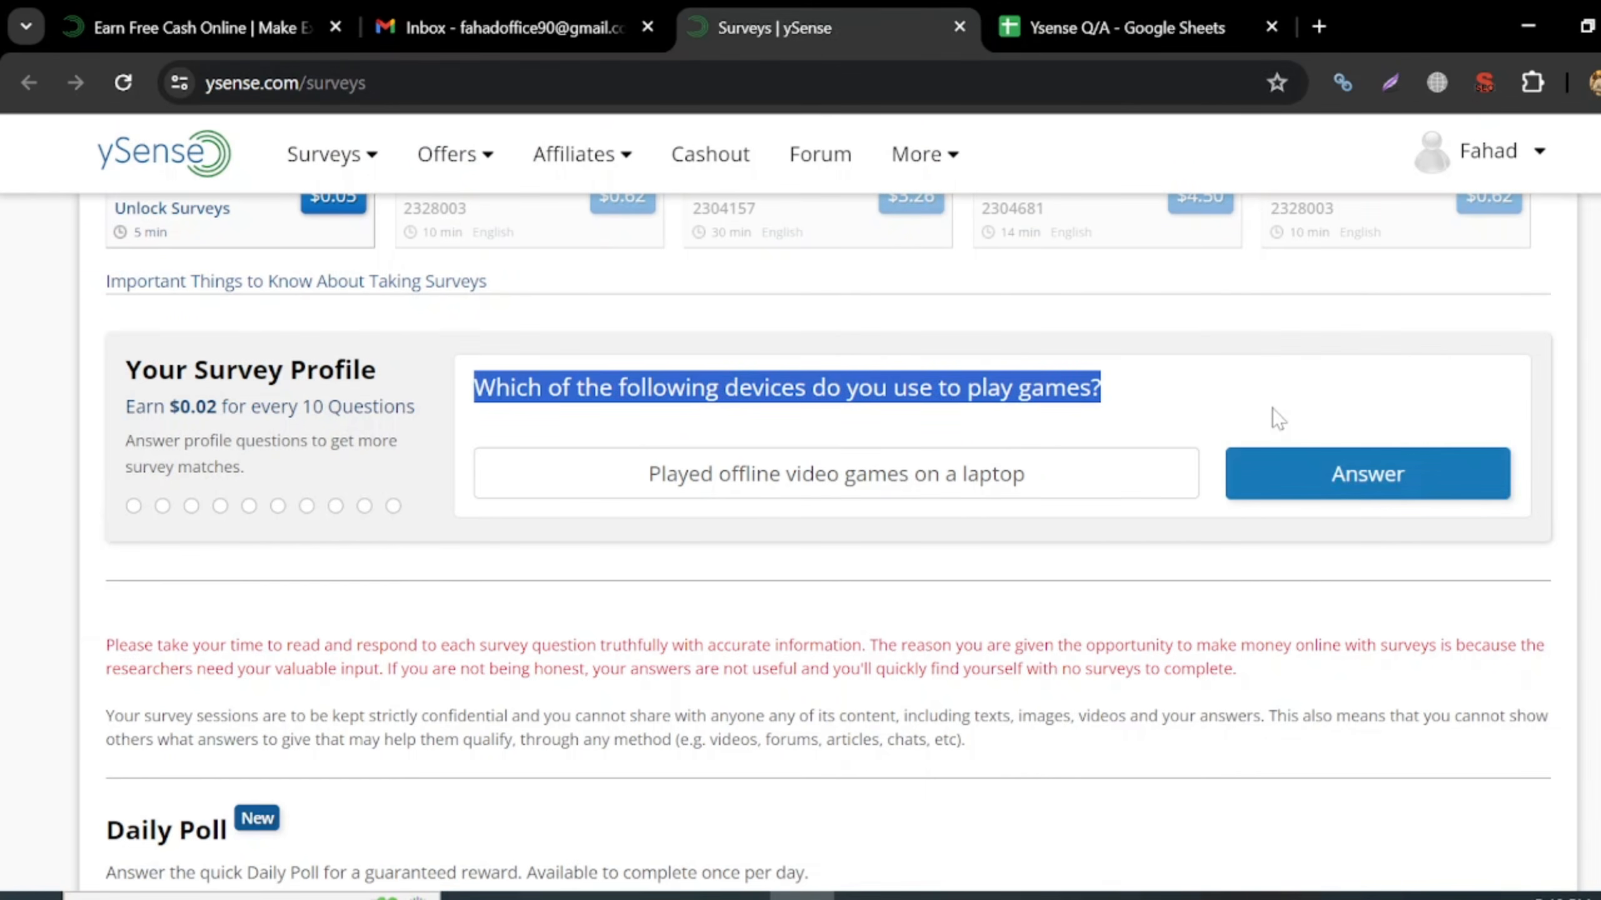
click(1333, 477)
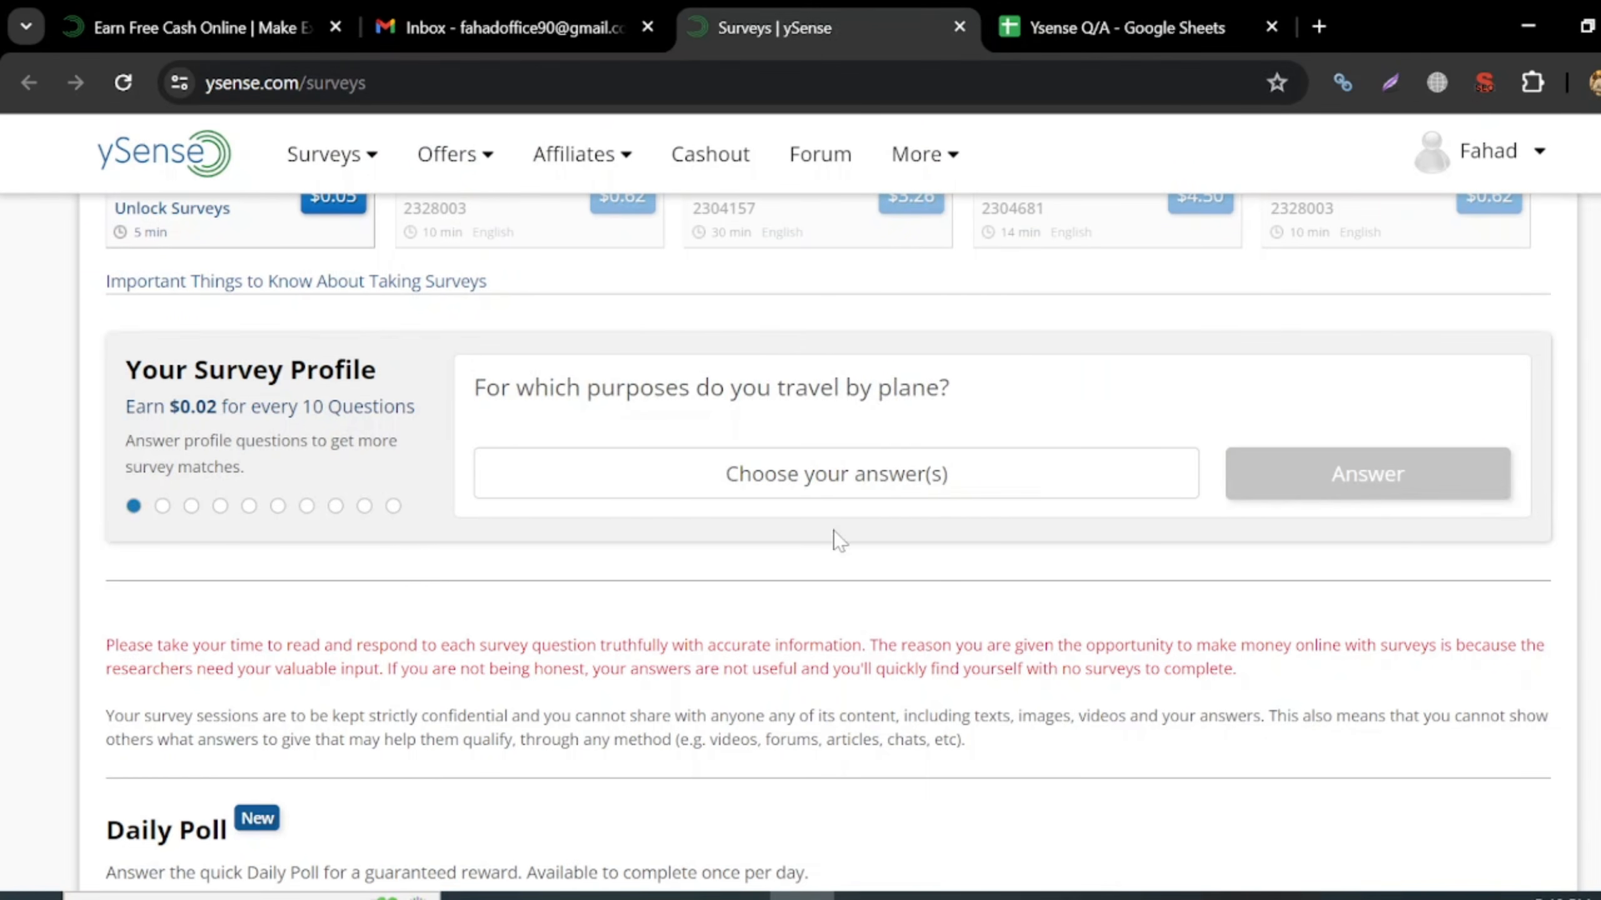
click(894, 497)
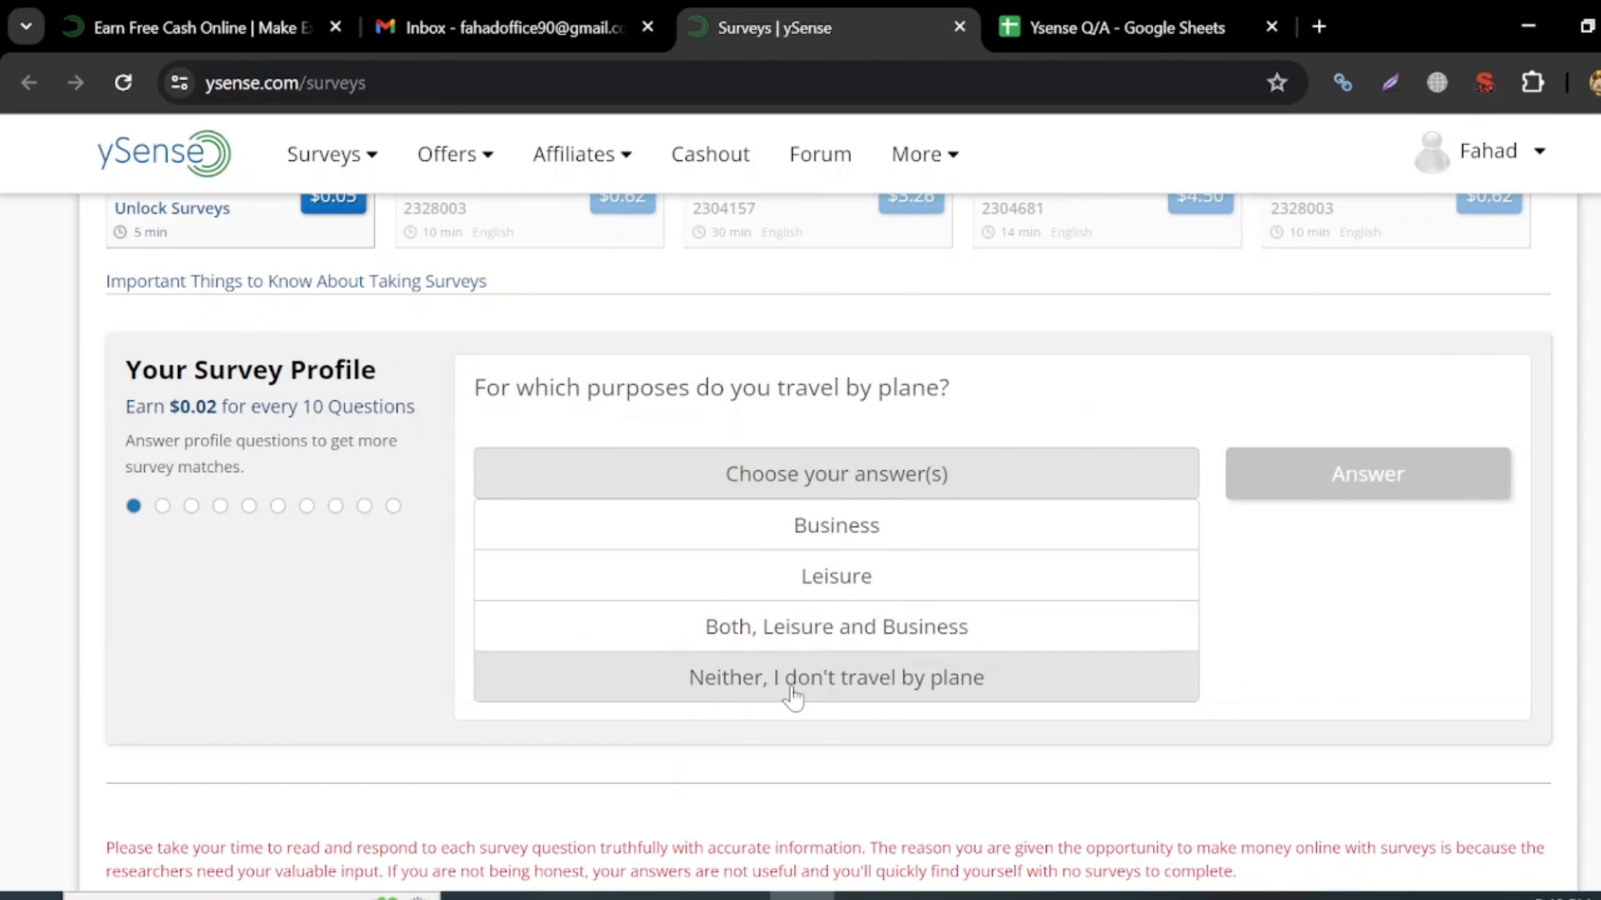
click(833, 680)
drag(474, 387, 991, 420)
key(ctrl+c)
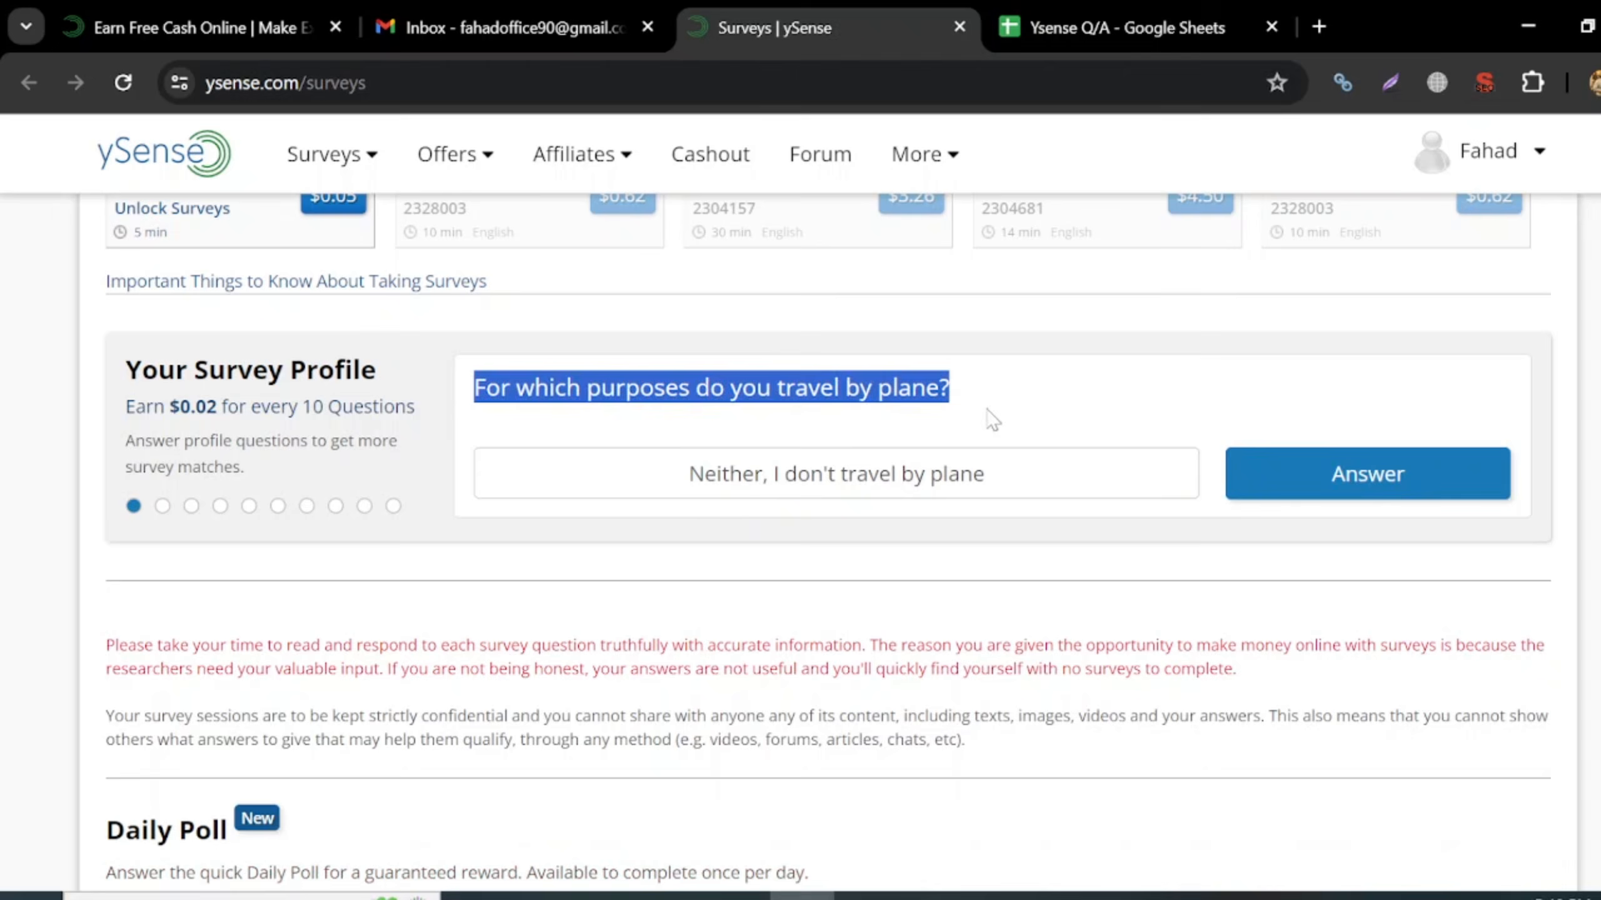
click(1002, 28)
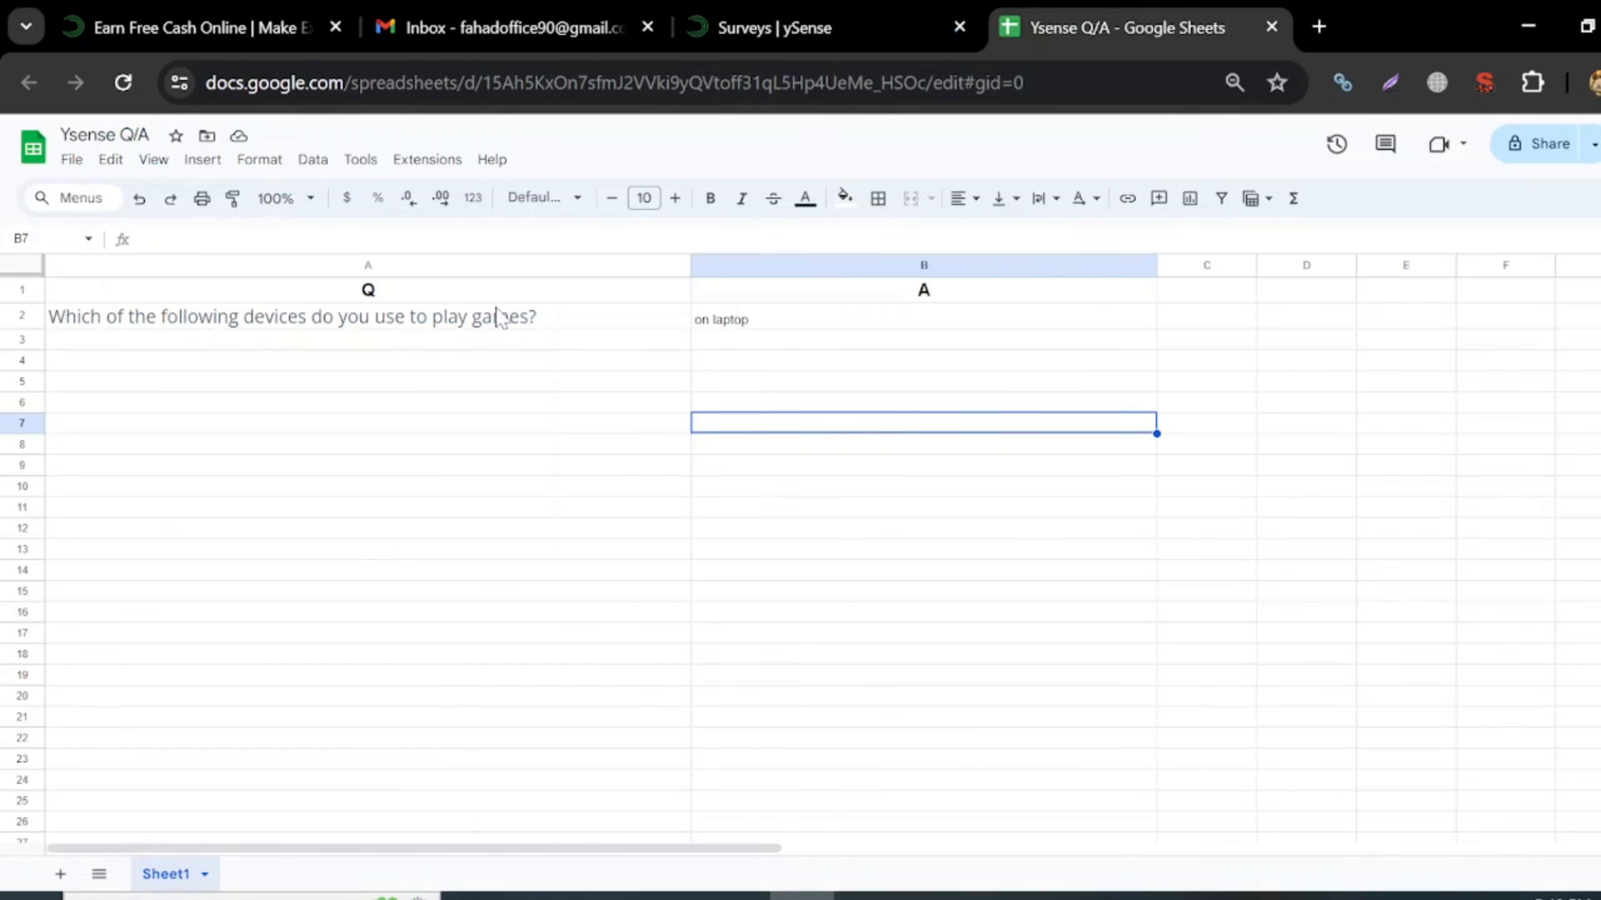
- Log the plane-travel question in A3 with the answer 'no travel' in B3
click(483, 342)
key(ctrl+v)
click(761, 341)
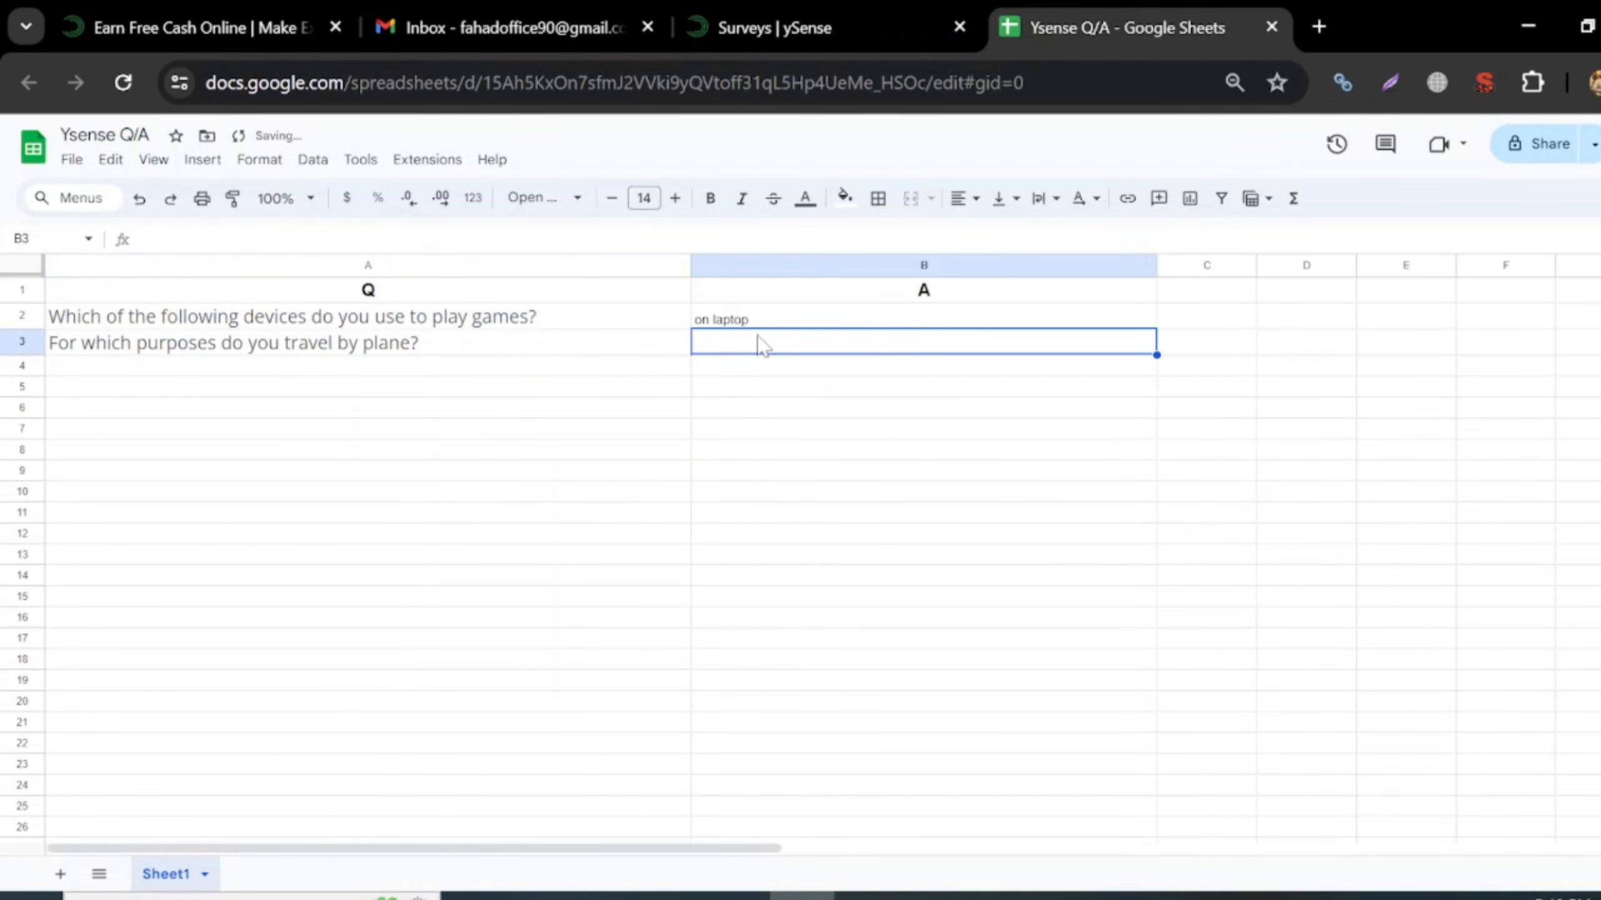
key(Return)
text(no)
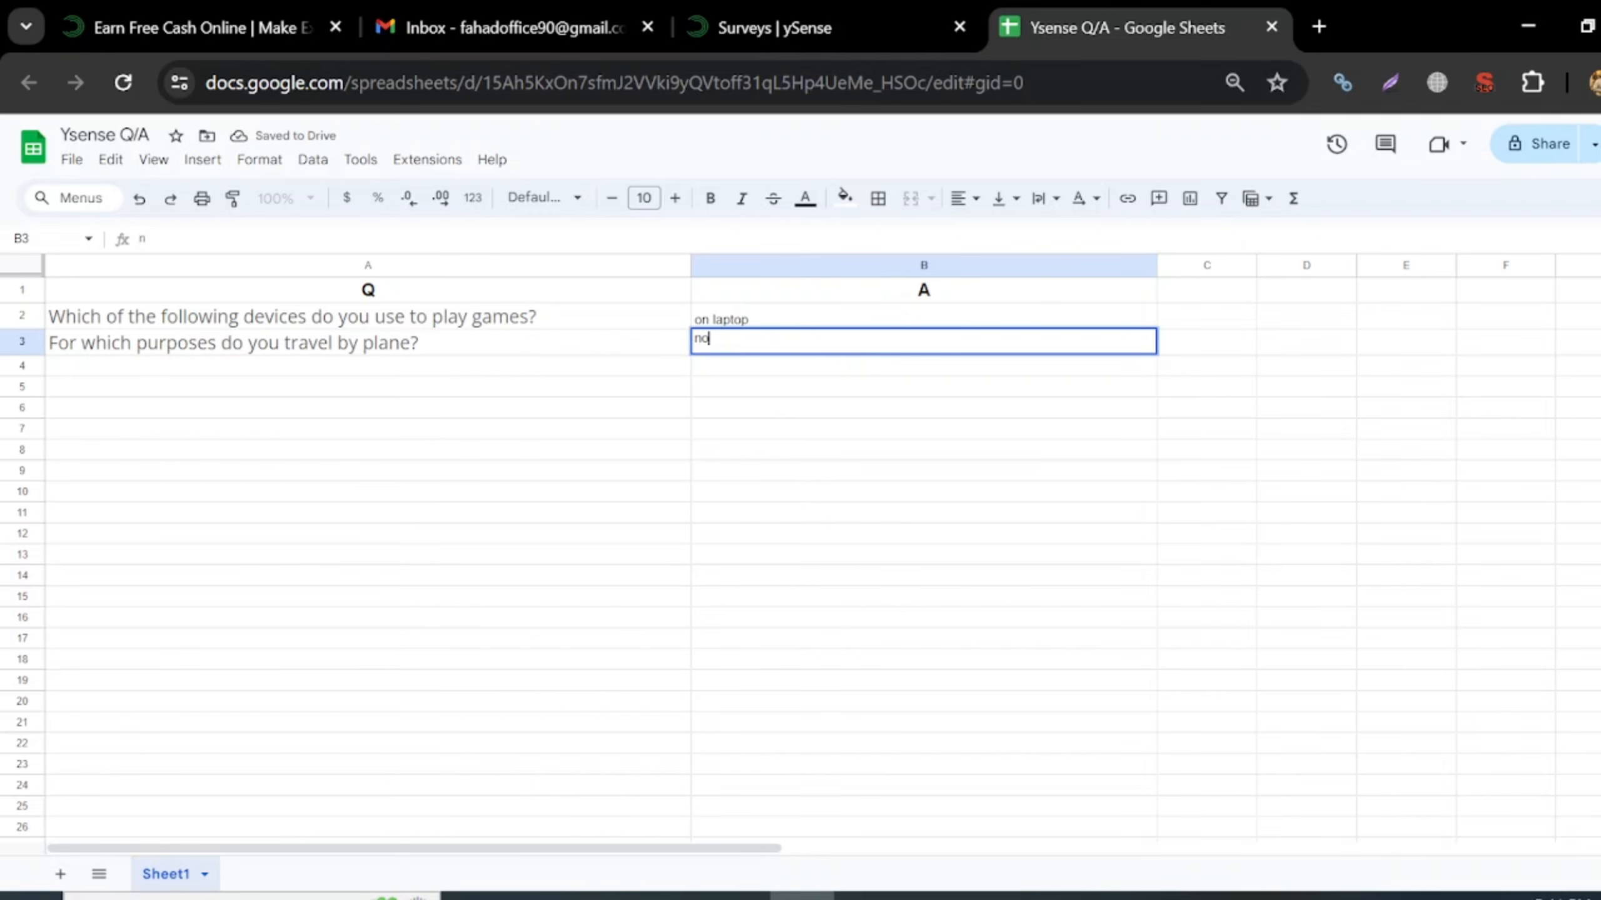
text( travel)
key(Return)
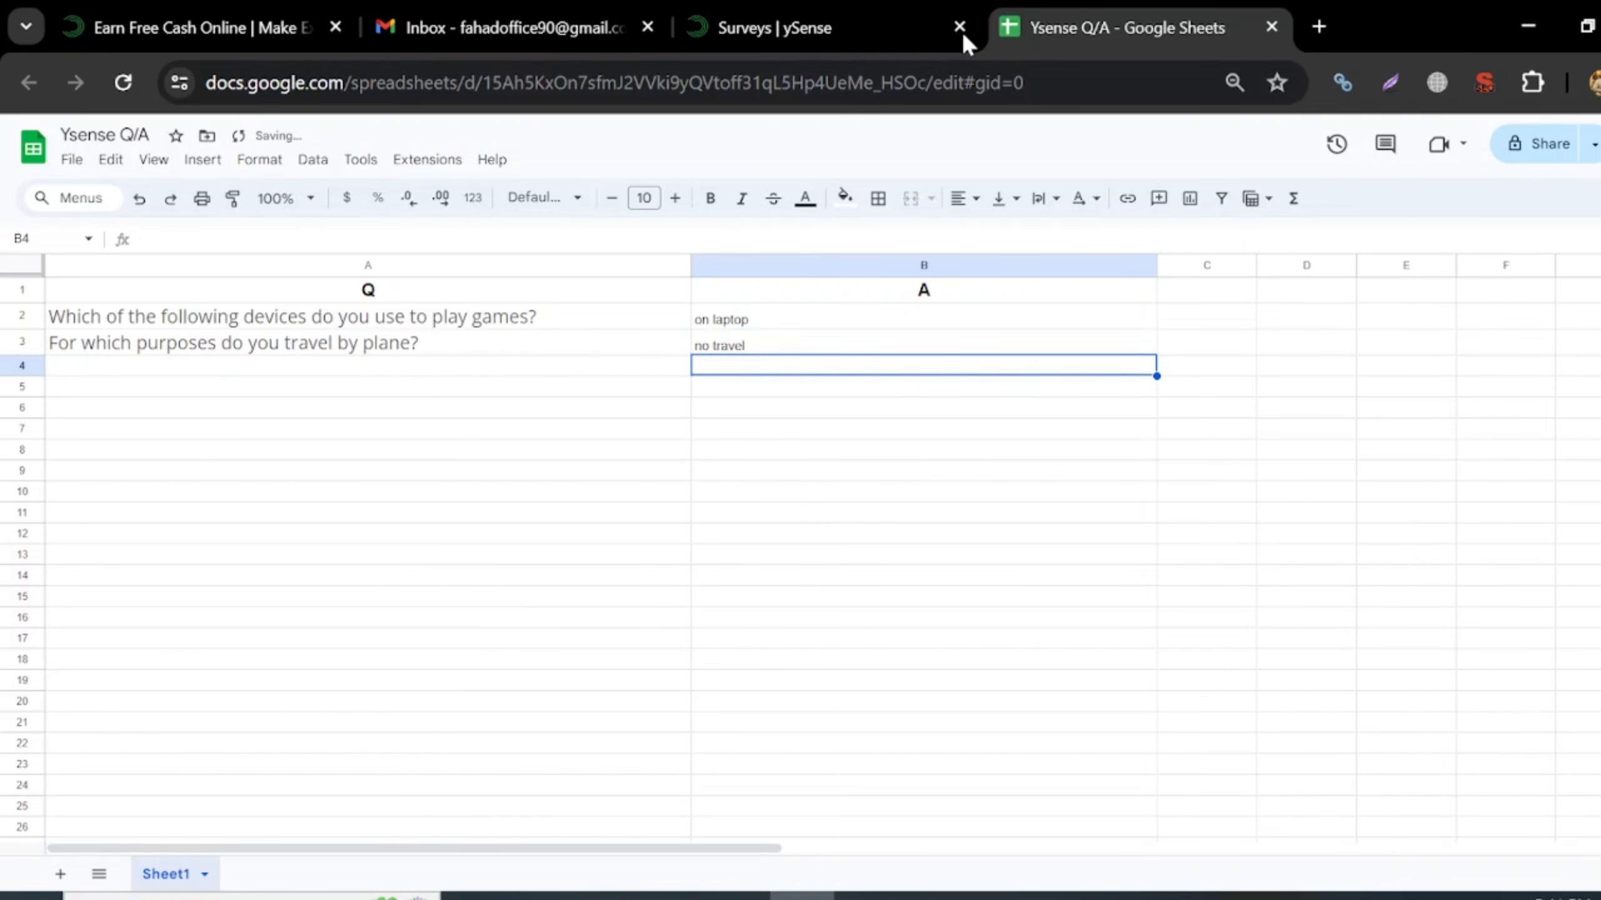
- Submit the plane-travel answer in ySense and choose '1 to 3 hours' for weekly gaming
click(893, 14)
click(1420, 486)
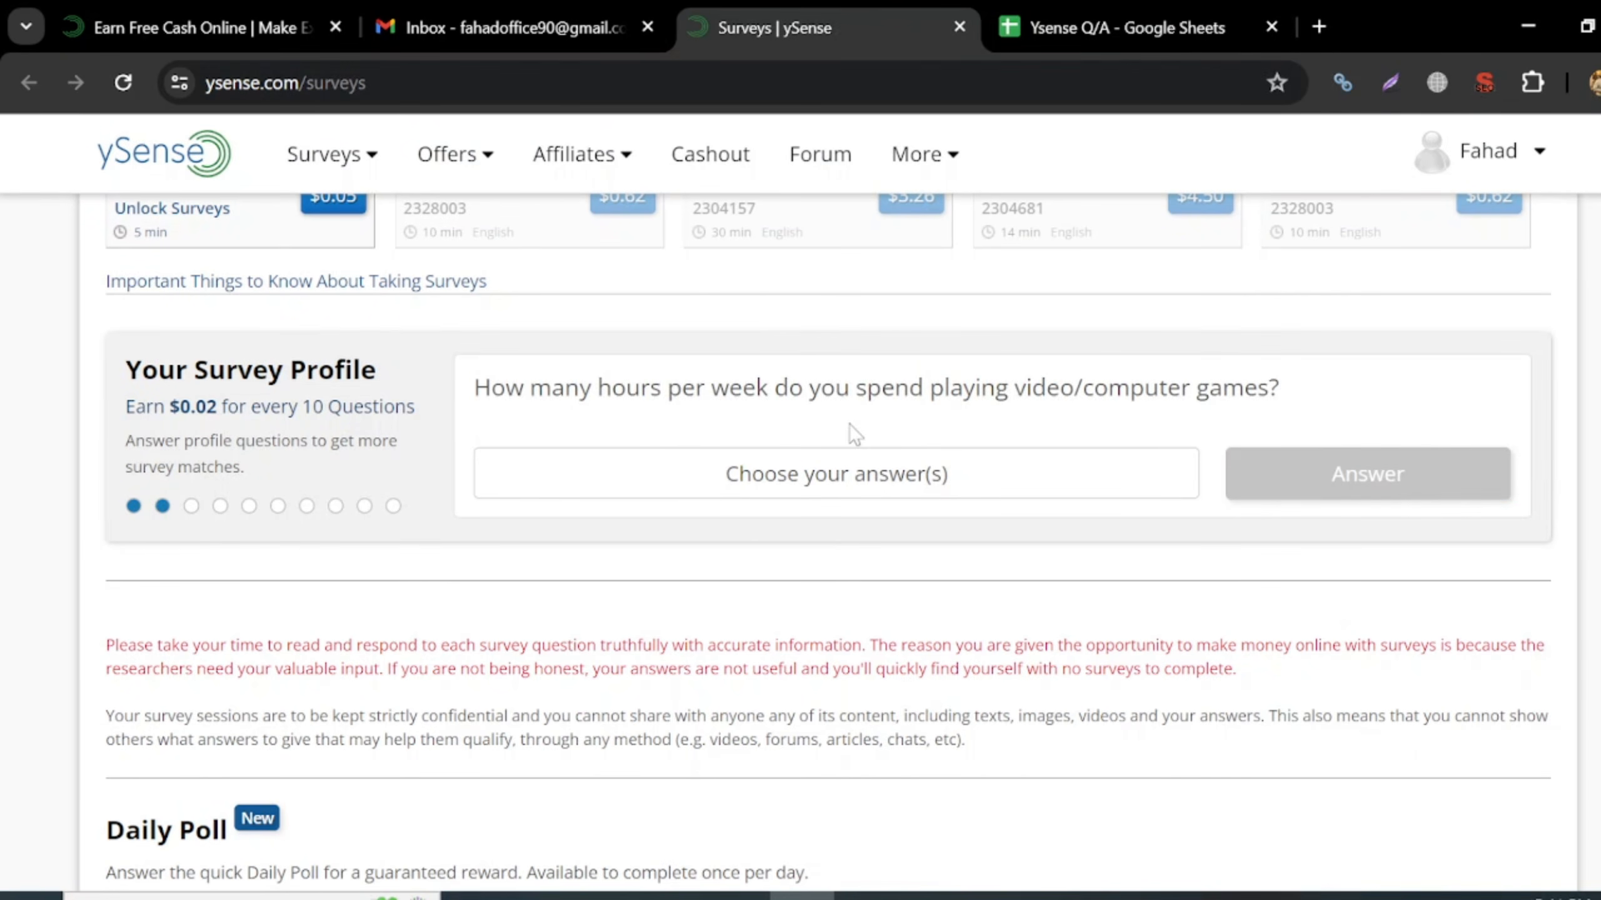
click(845, 482)
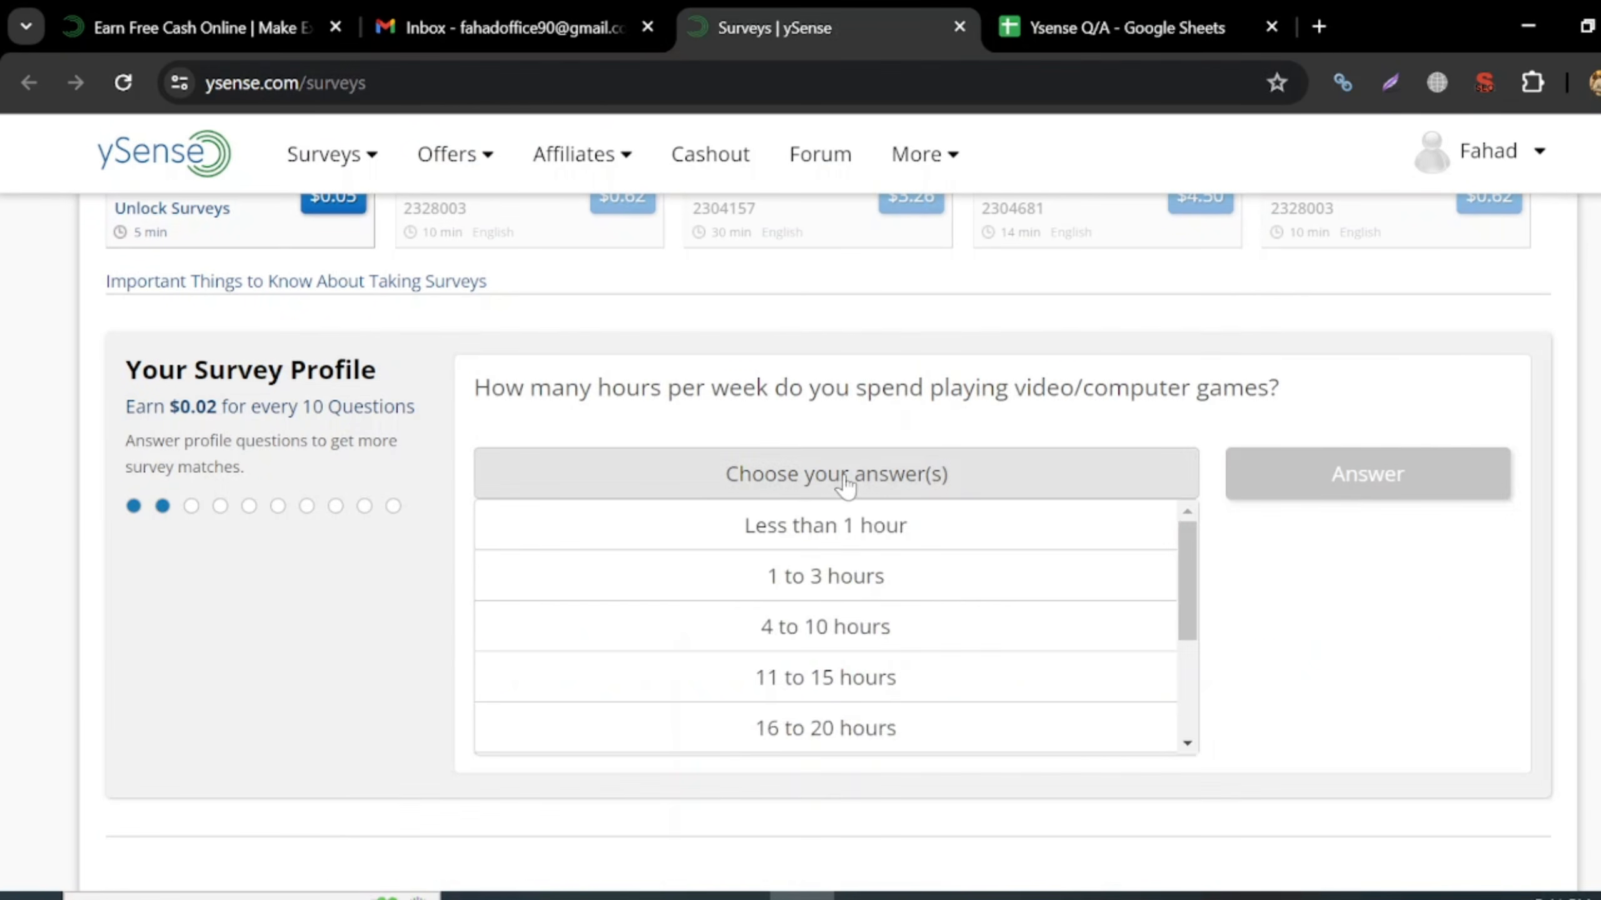
click(814, 576)
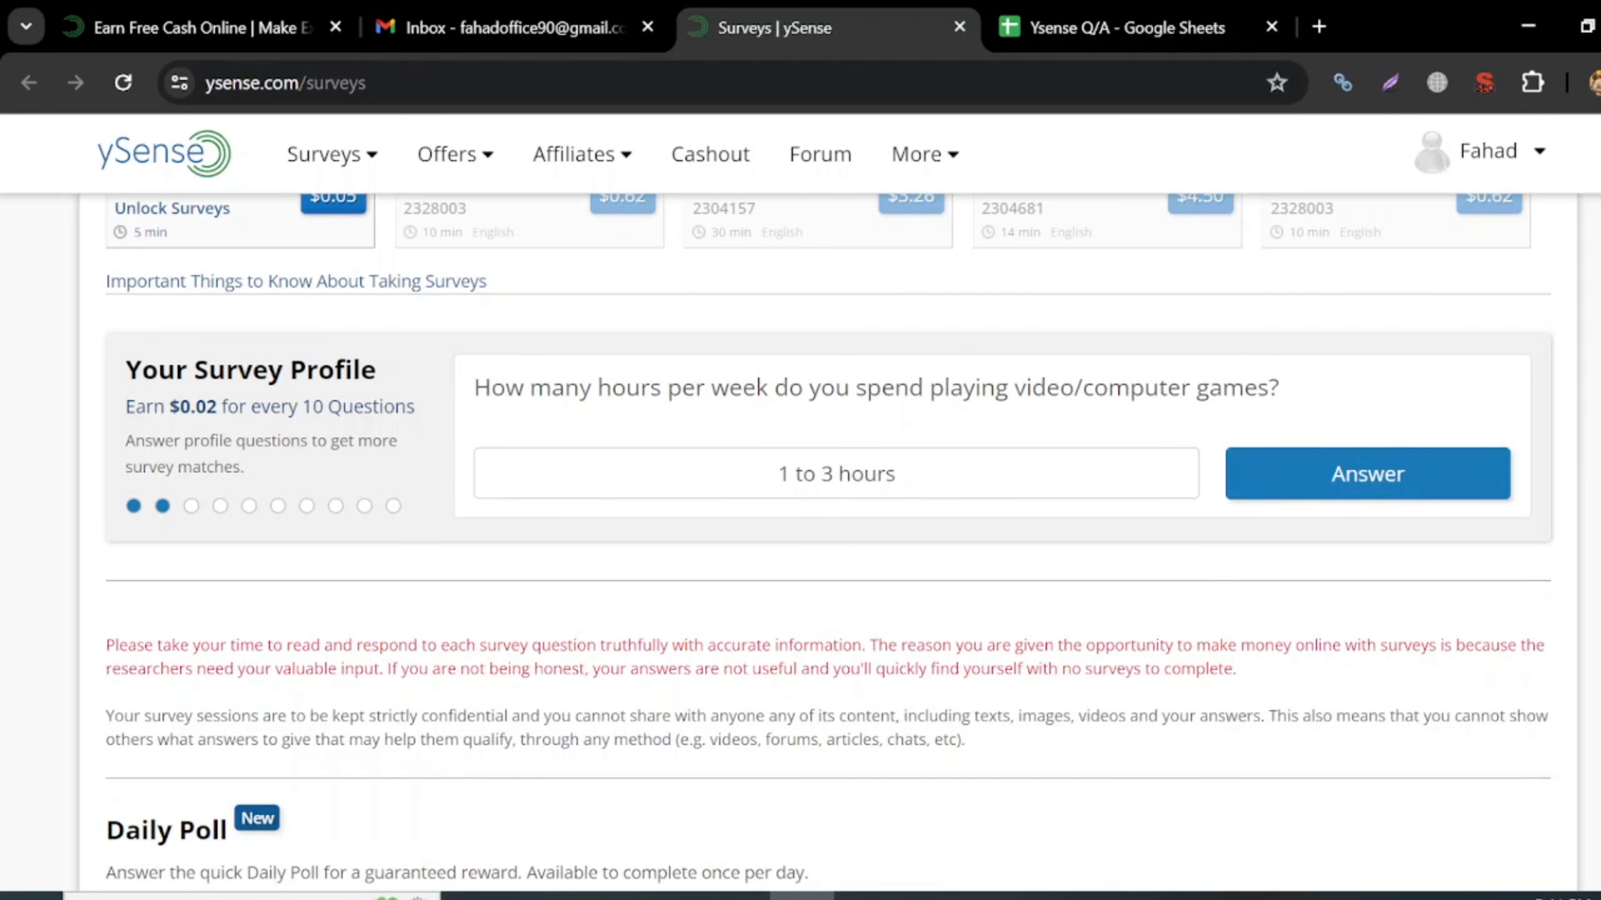
- Copy the gaming-hours question into A4 and enter '1 to 3' in B4
drag(473, 387, 1311, 410)
key(ctrl+c)
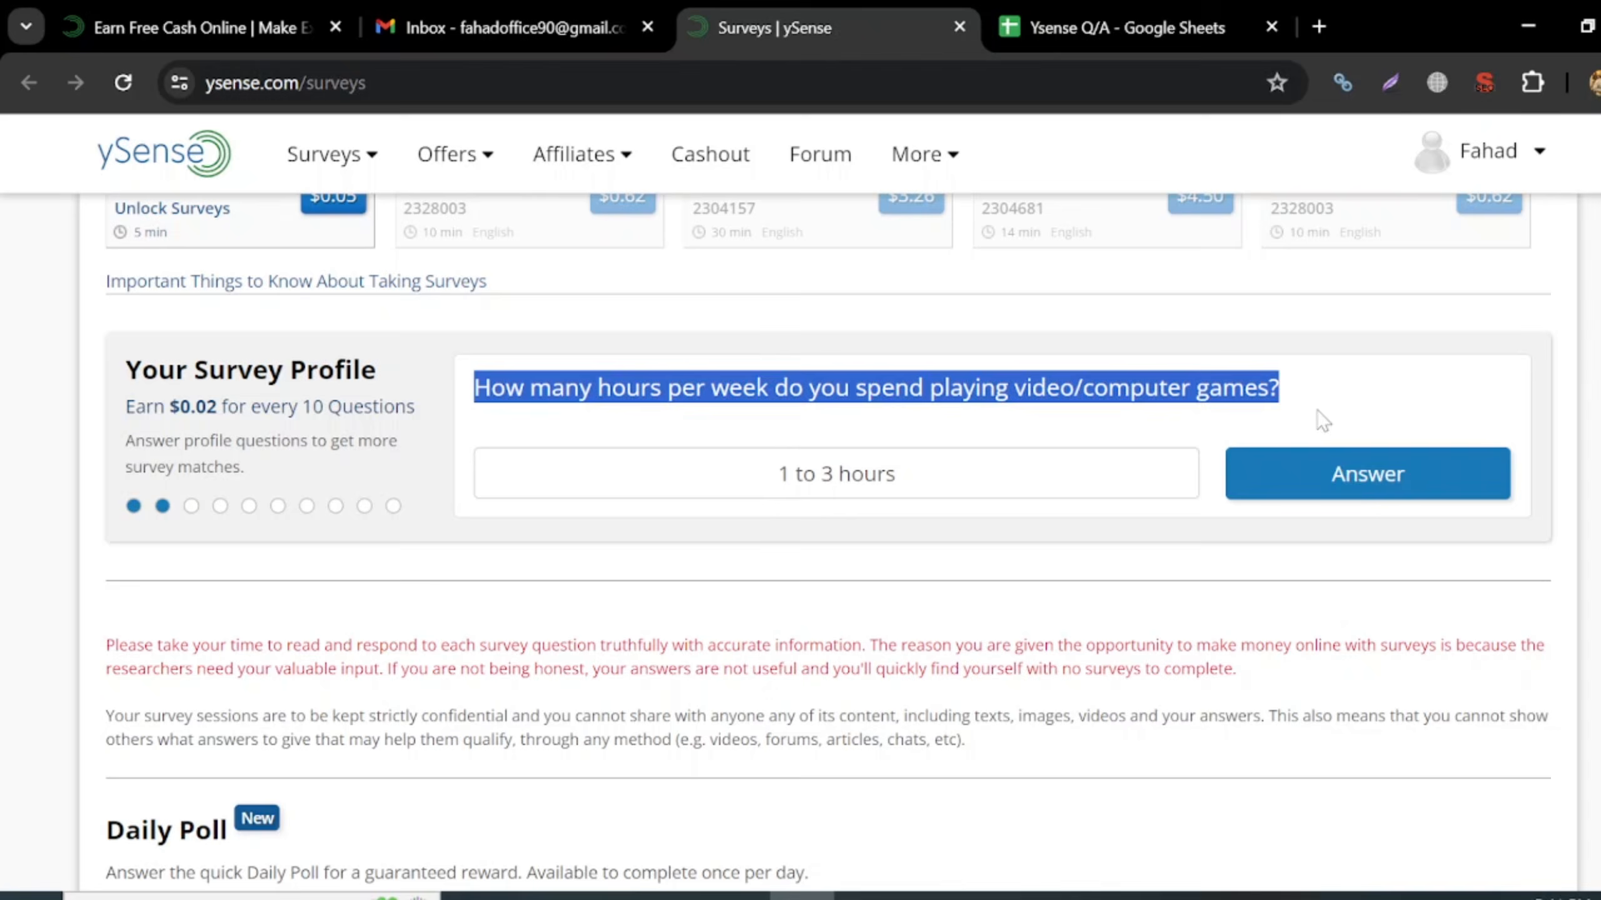
click(1122, 27)
click(272, 369)
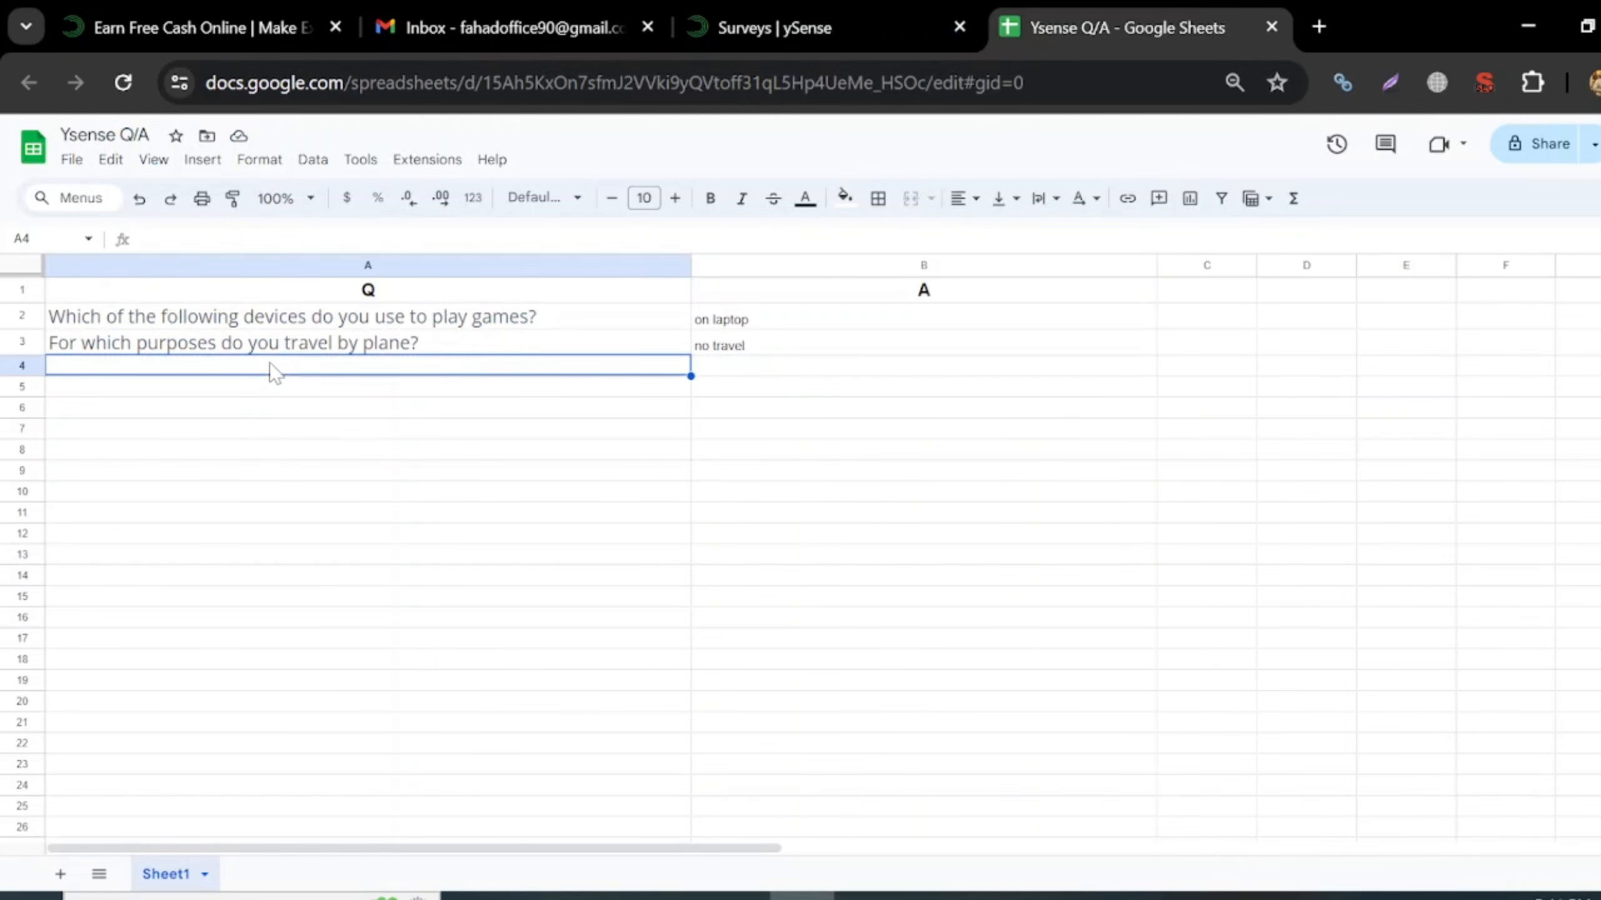
key(ctrl+v)
click(783, 373)
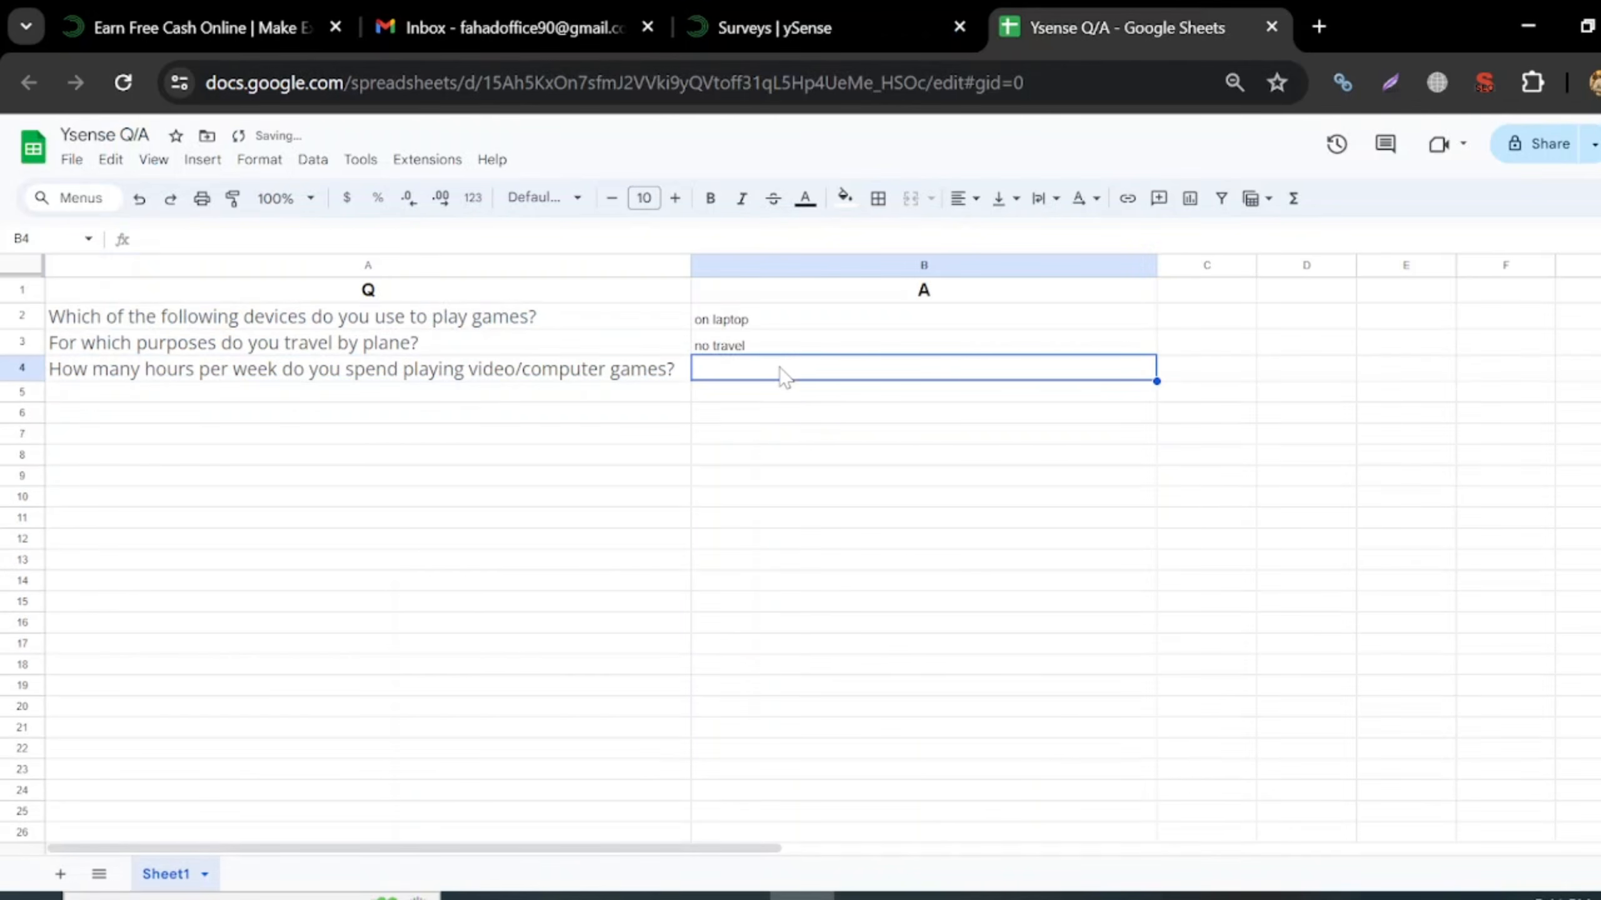
text(1 to 3)
key(Return)
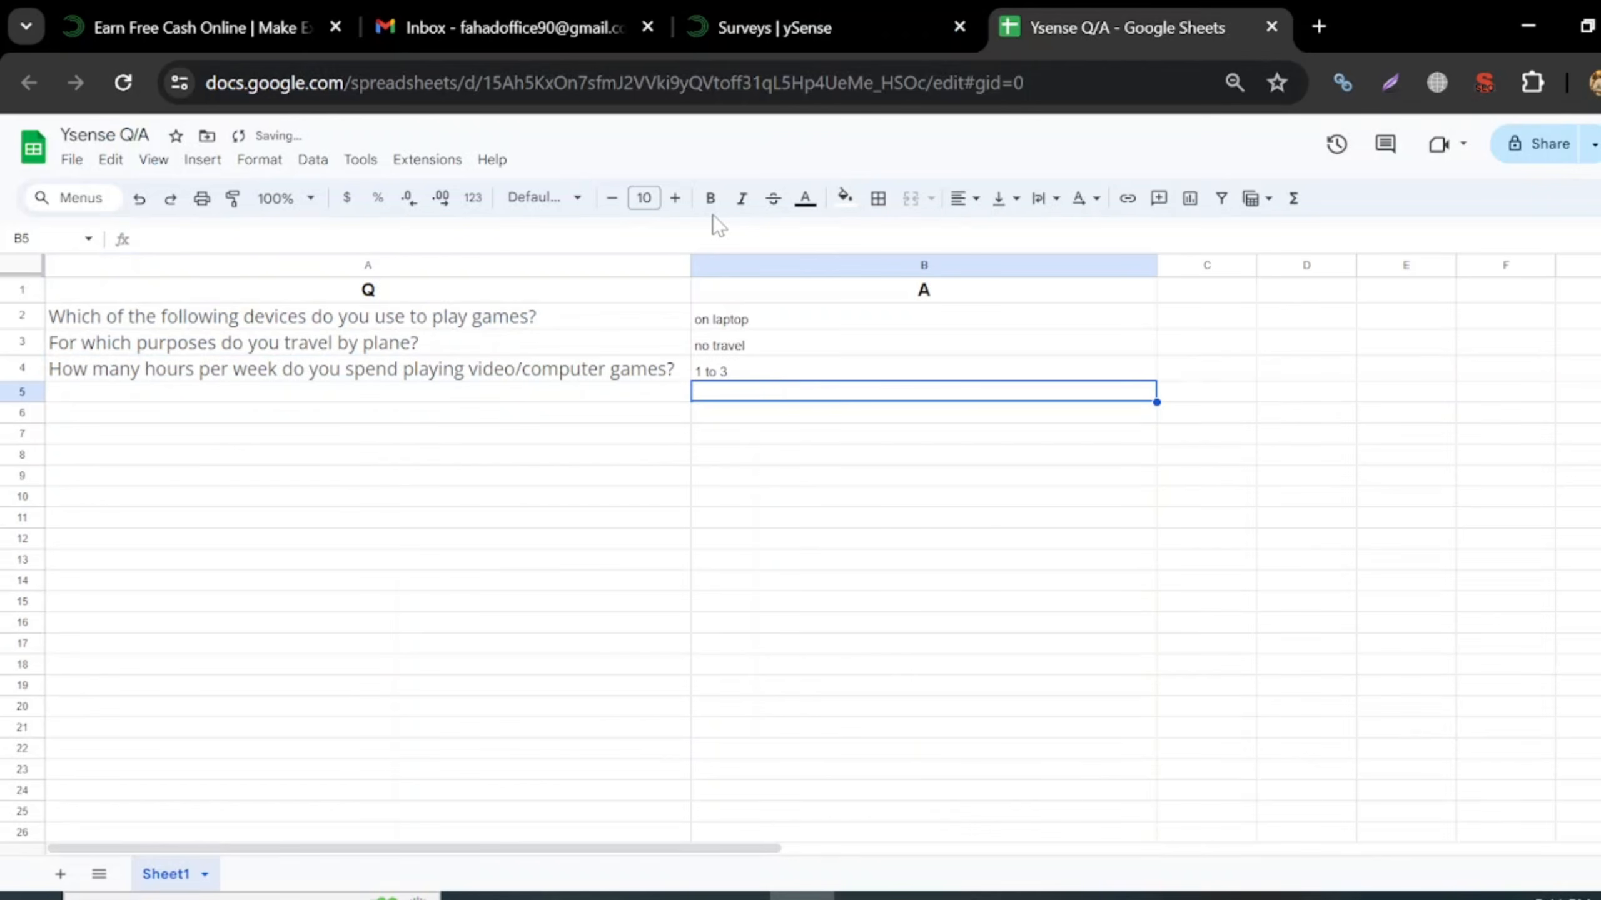
click(780, 23)
- Submit the gaming-hours answer and choose 'No, I don't have access to a car'
click(1383, 476)
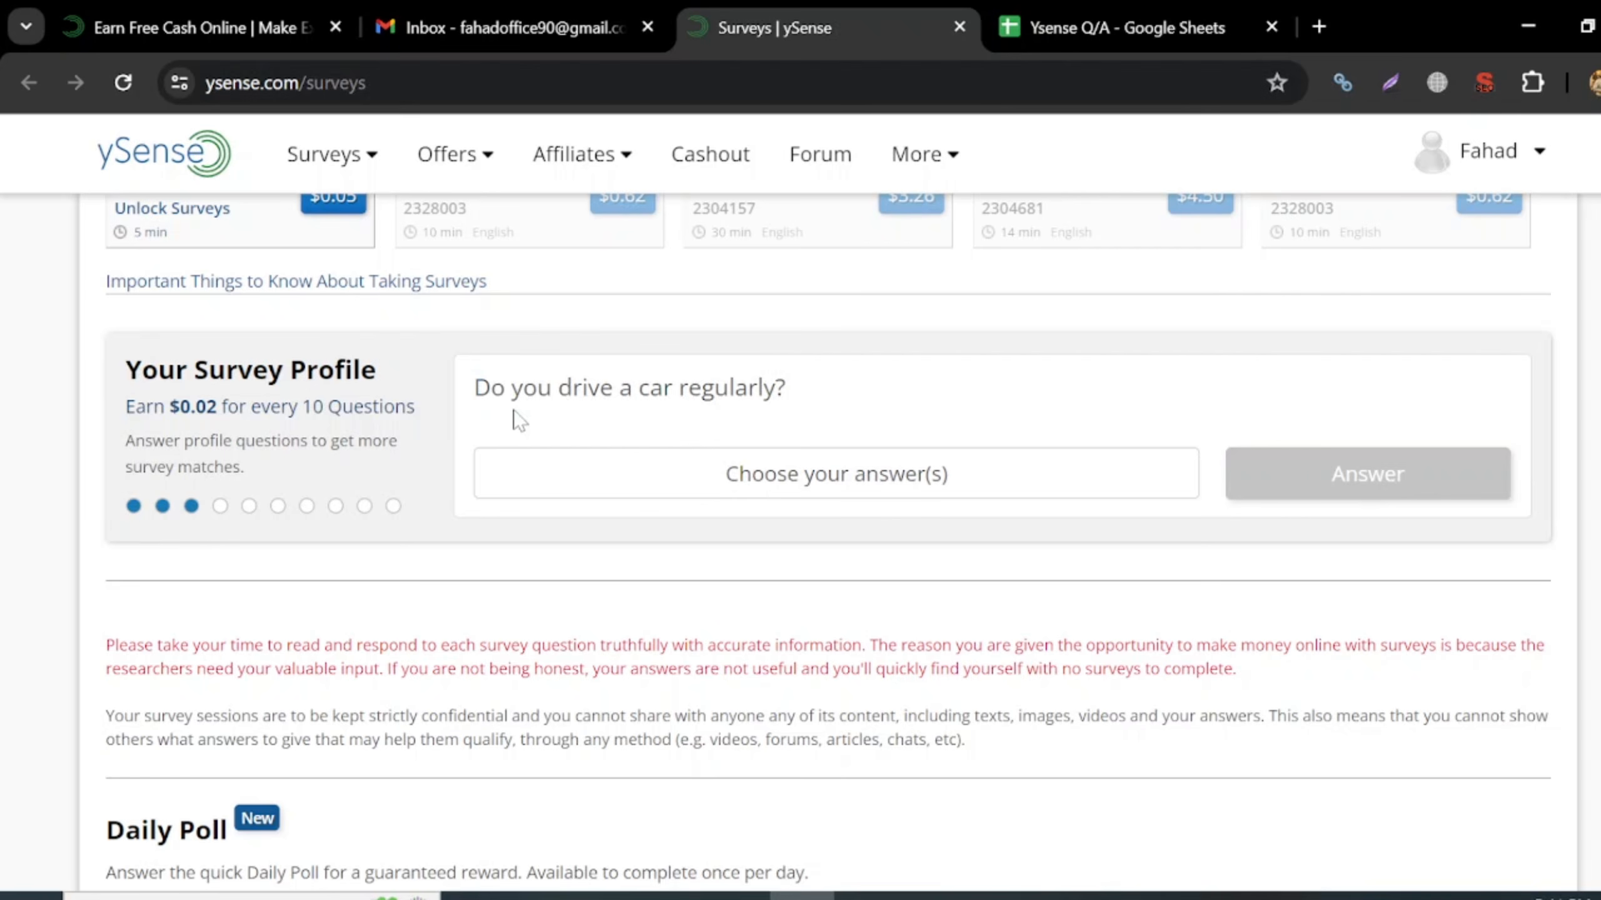
click(864, 478)
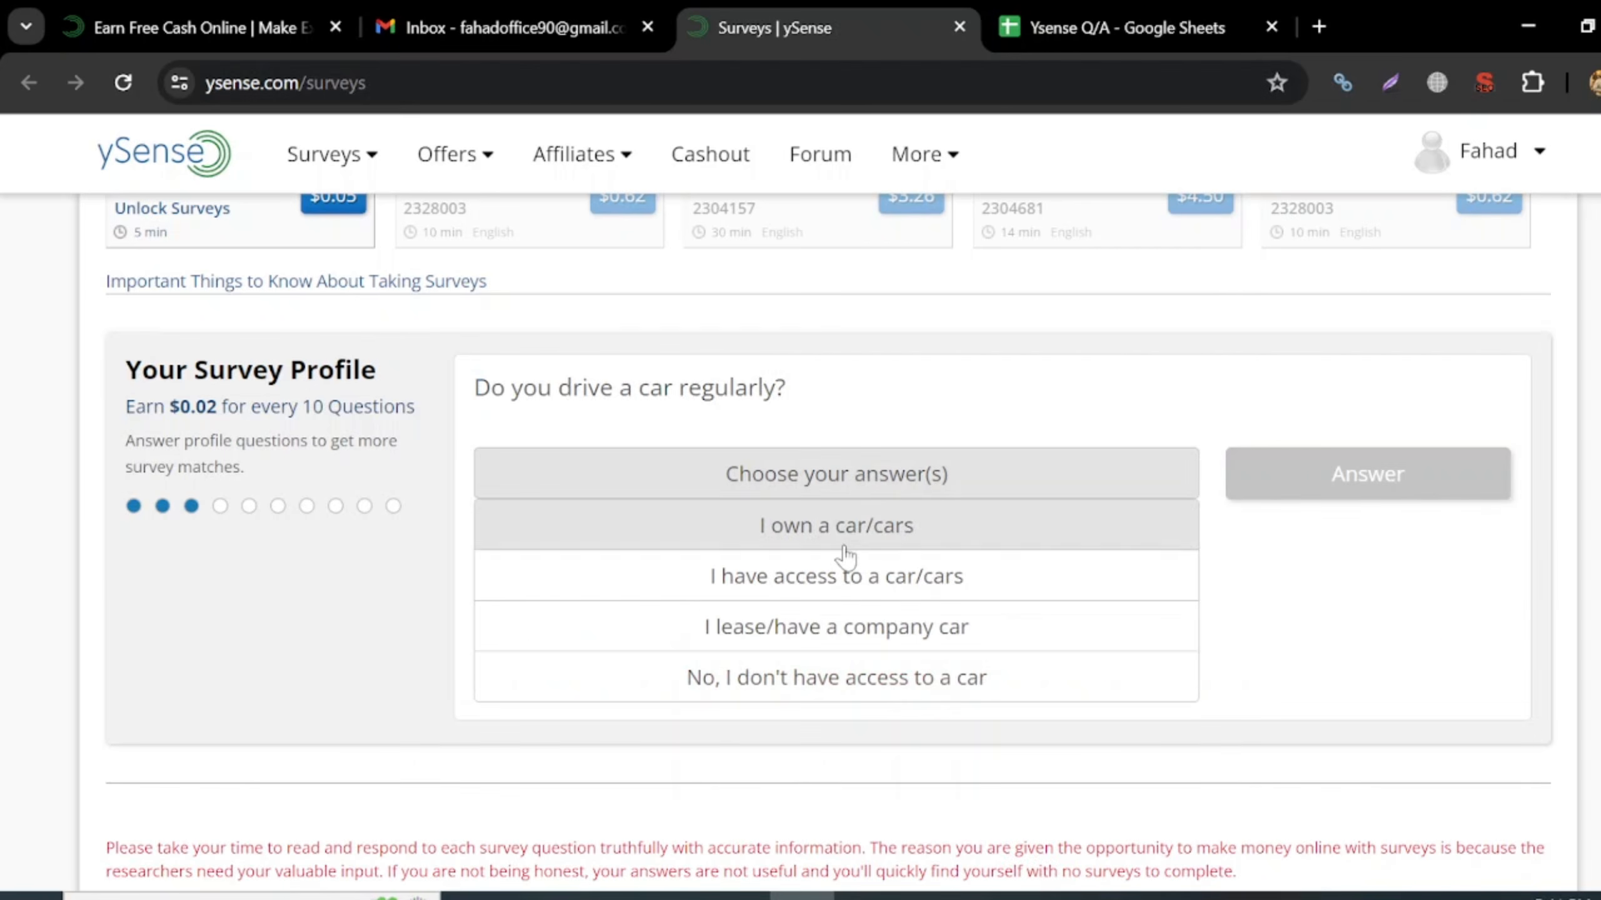
click(779, 690)
- Copy the car-driving question into A5 and log 'dont have car' in B5
drag(473, 387, 796, 409)
key(ctrl+c)
click(1115, 27)
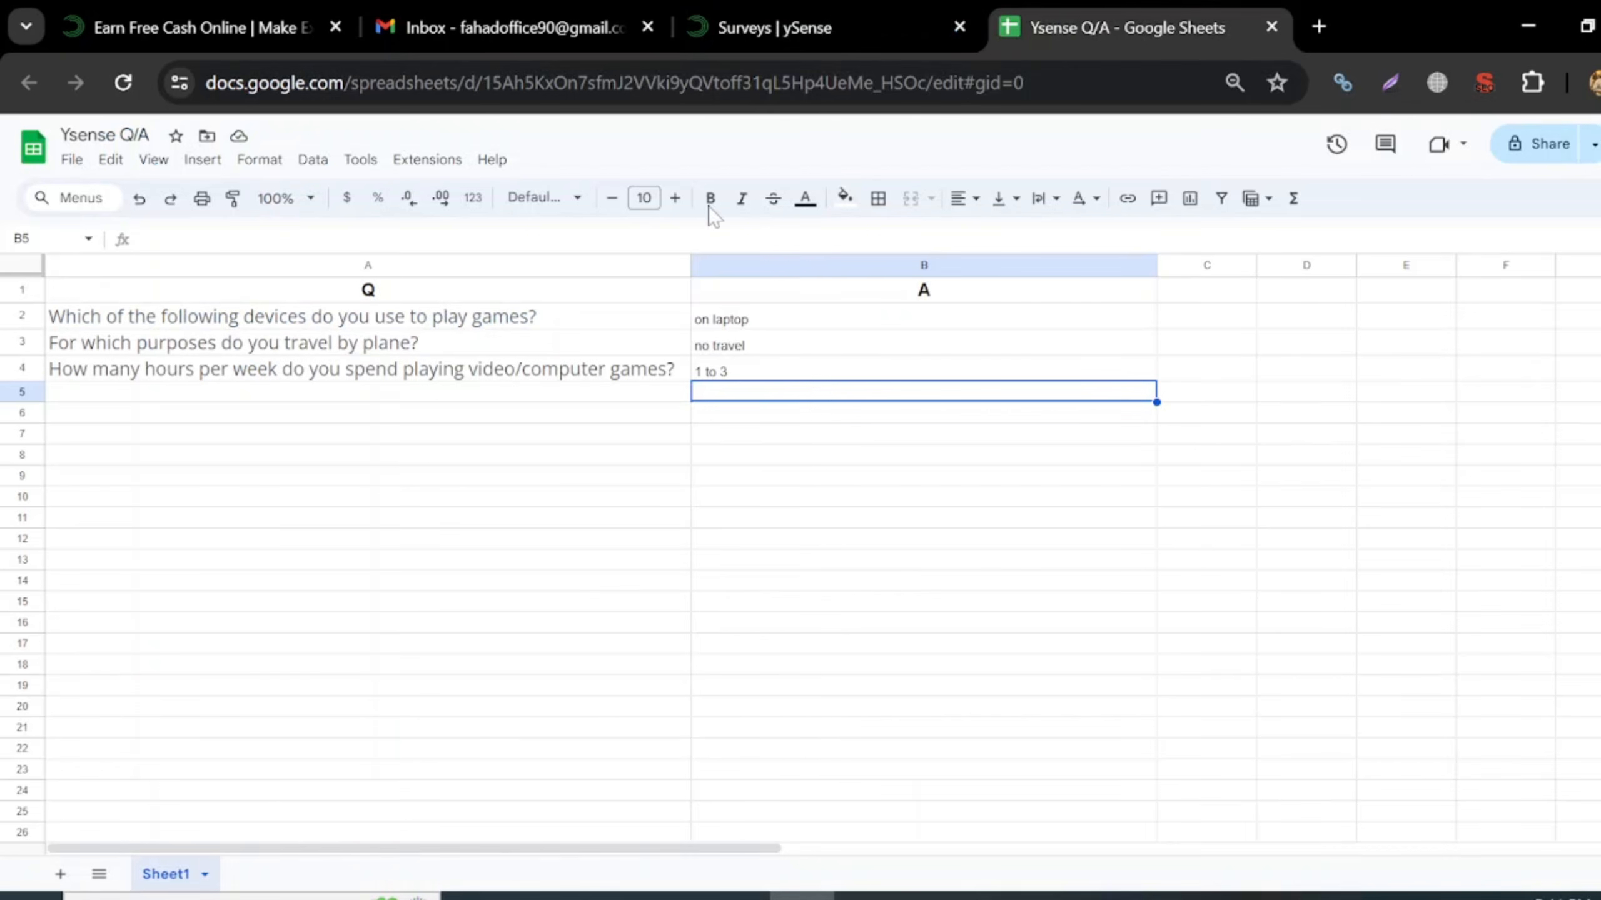
click(408, 392)
key(ctrl+v)
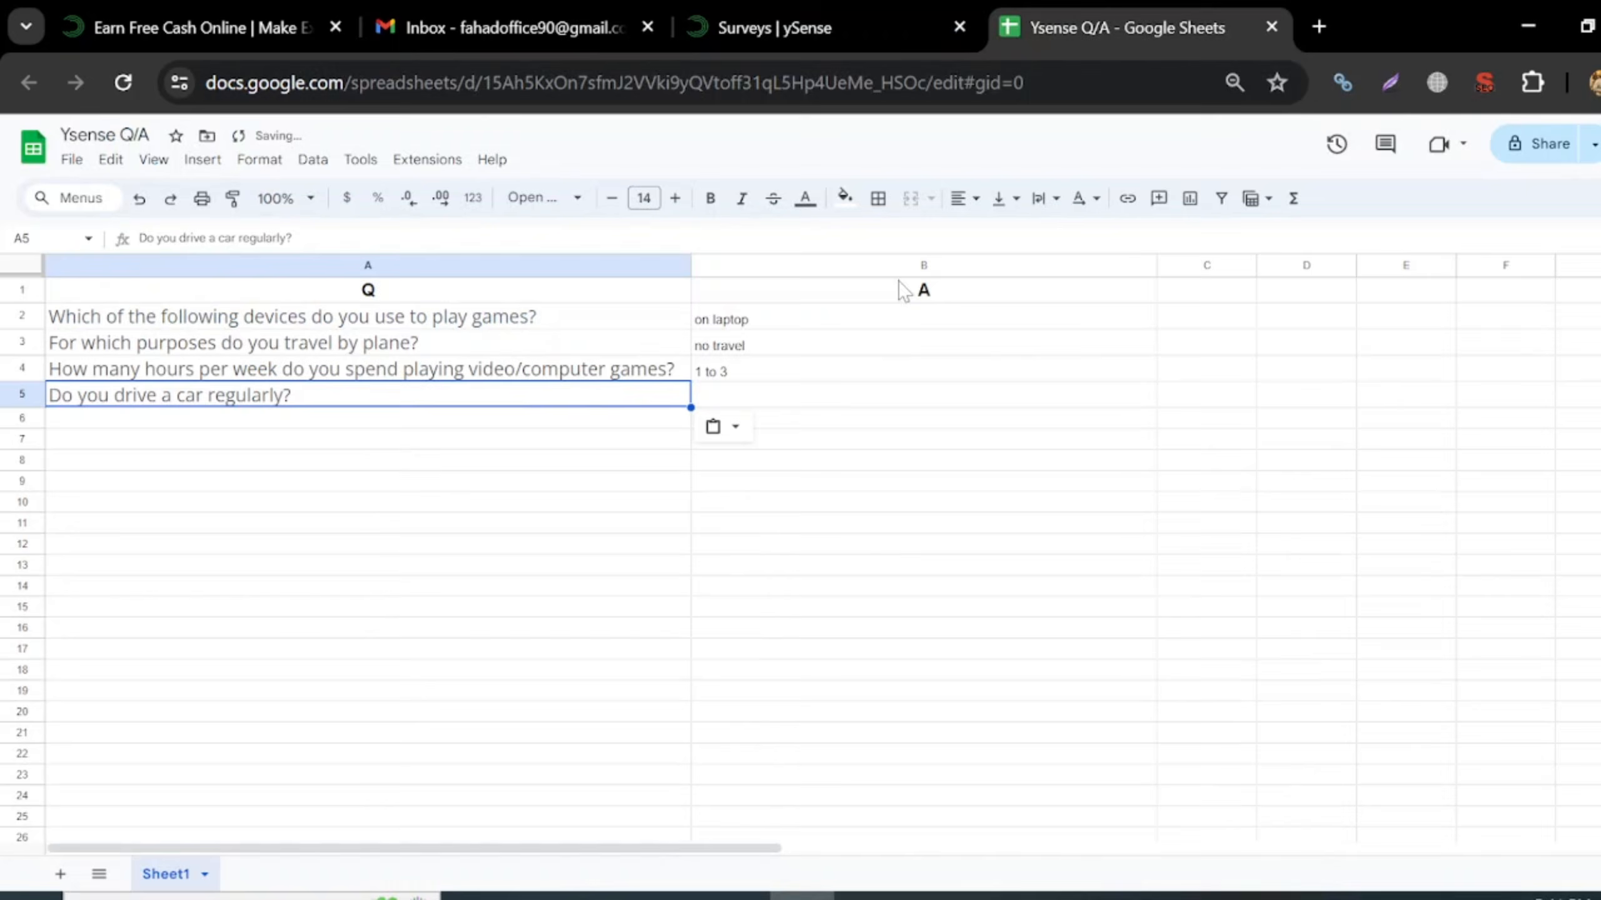
click(775, 27)
click(1108, 10)
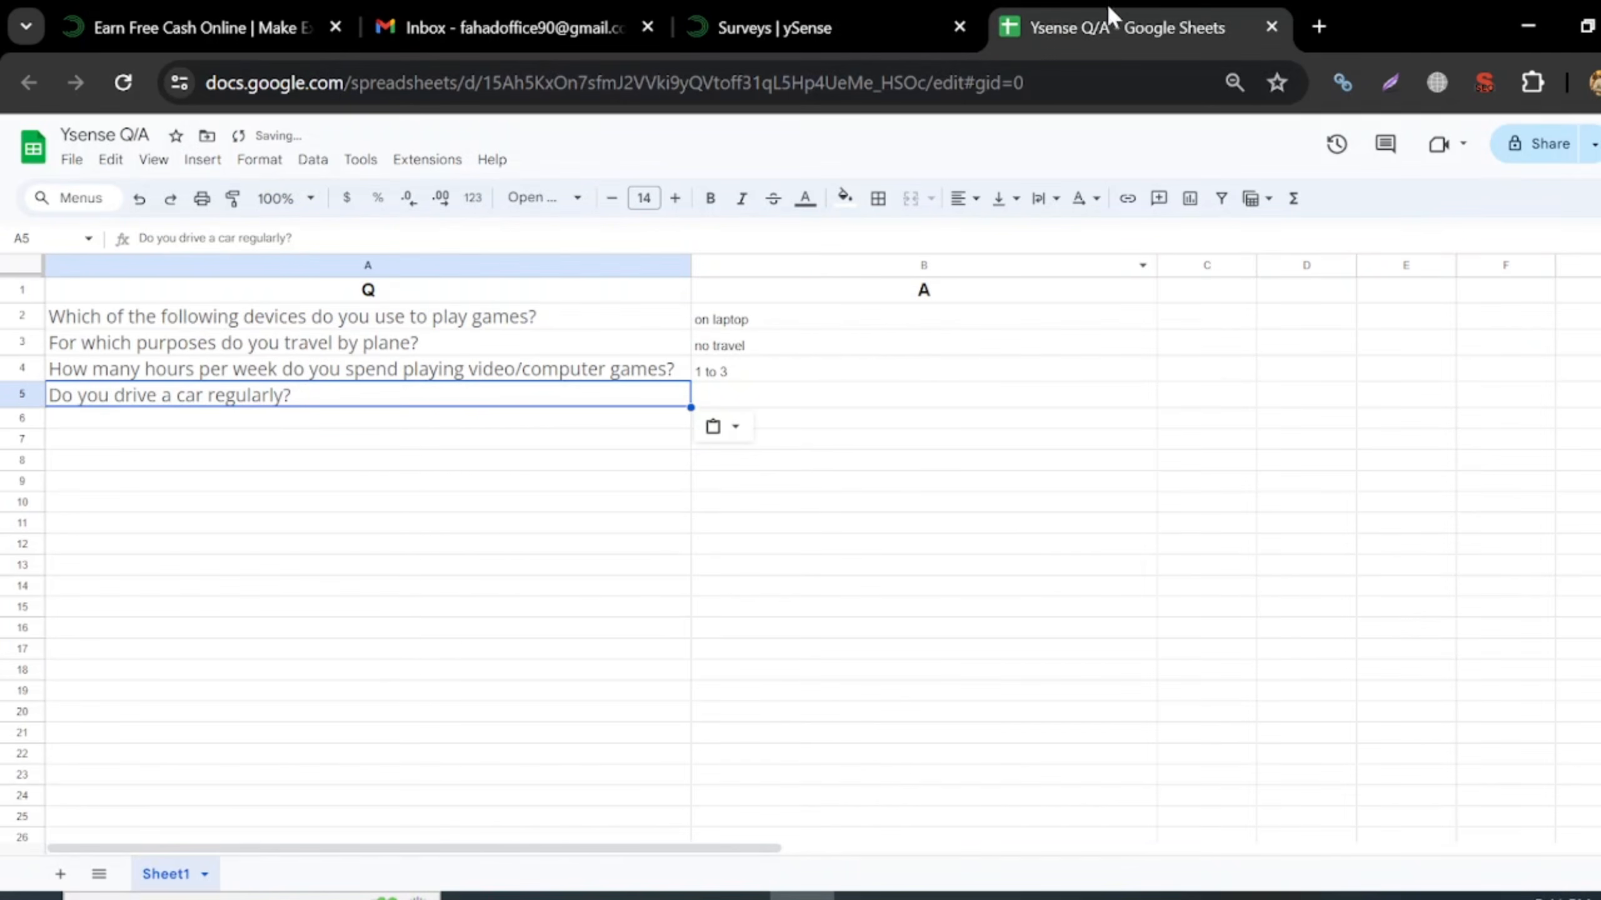
click(852, 390)
text(dont ha)
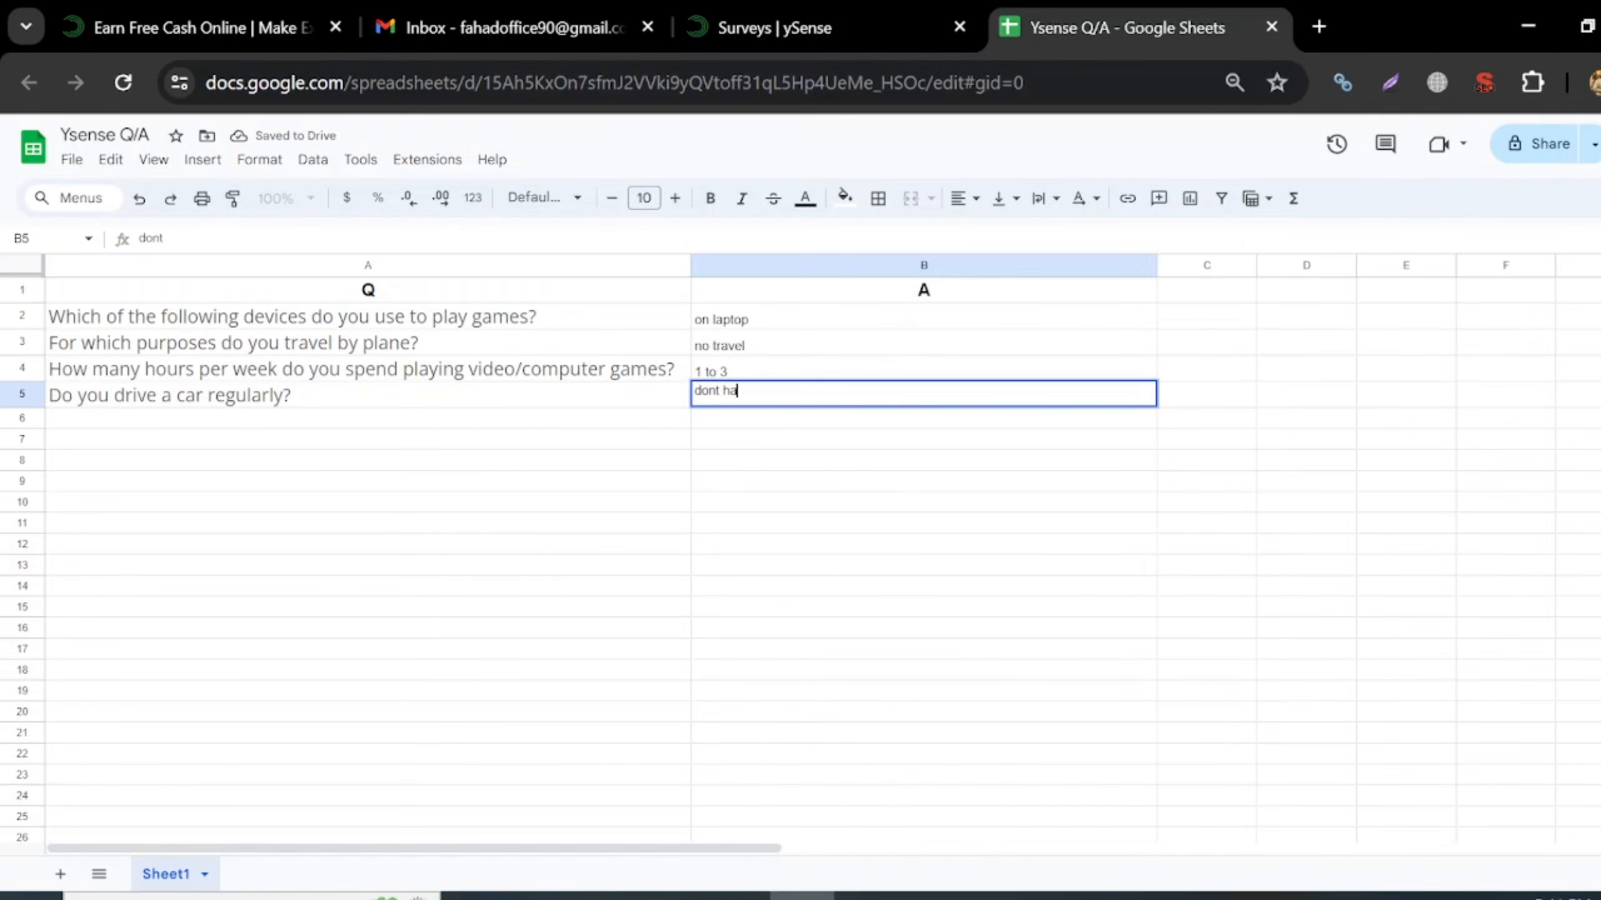
text(ve car)
click(922, 489)
- Submit the car-driving answer and choose No for the automotive decision-maker question
click(854, 14)
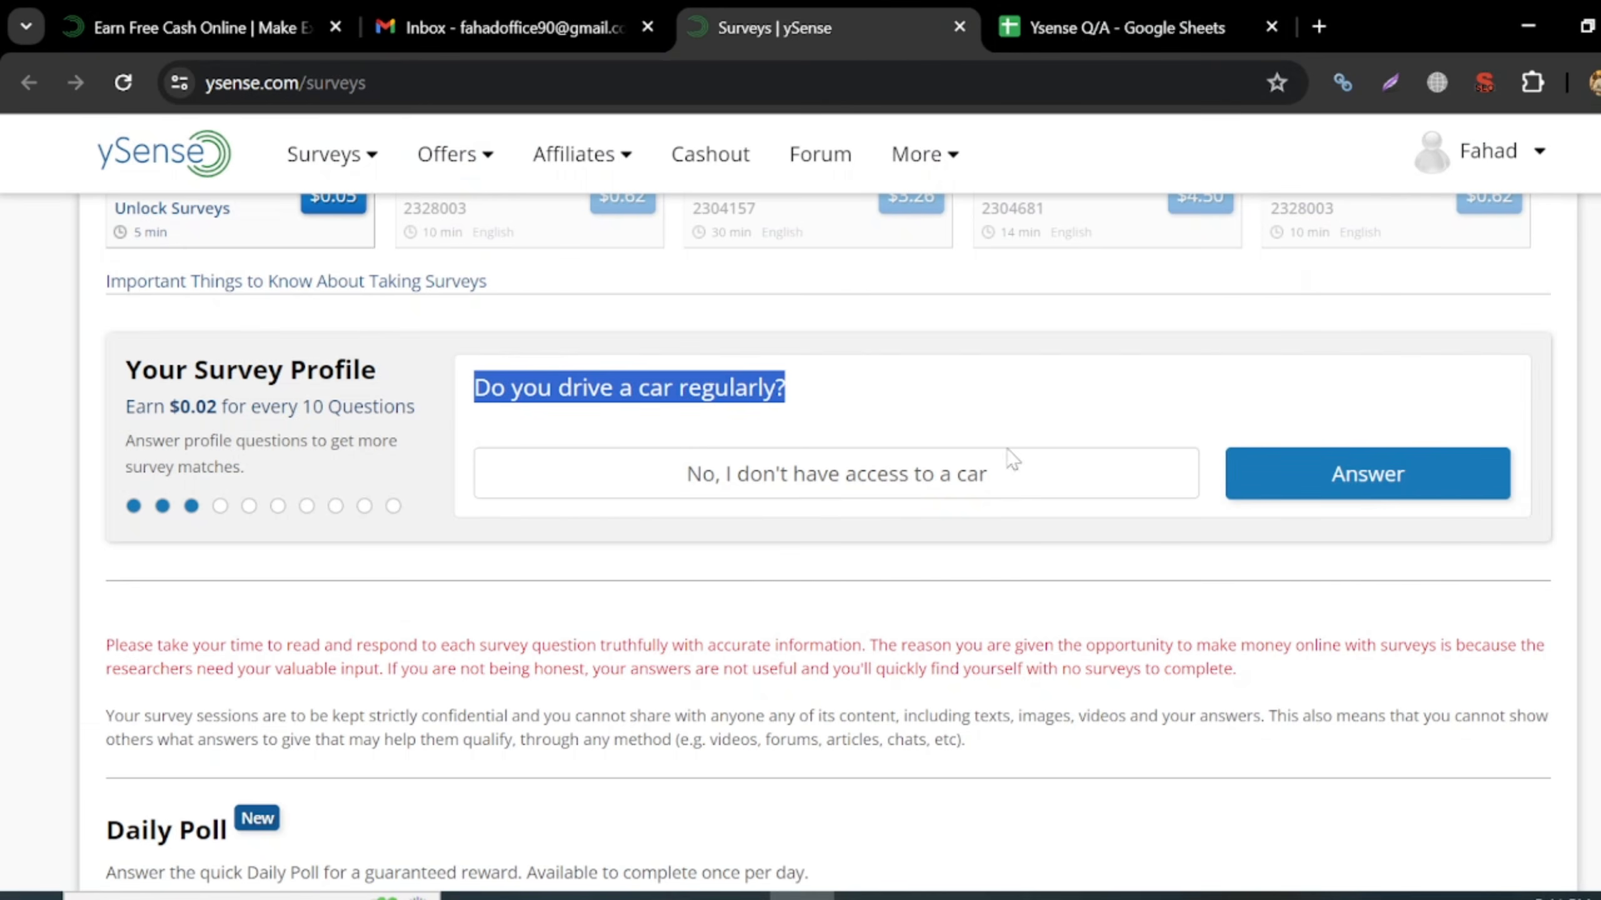
click(1366, 490)
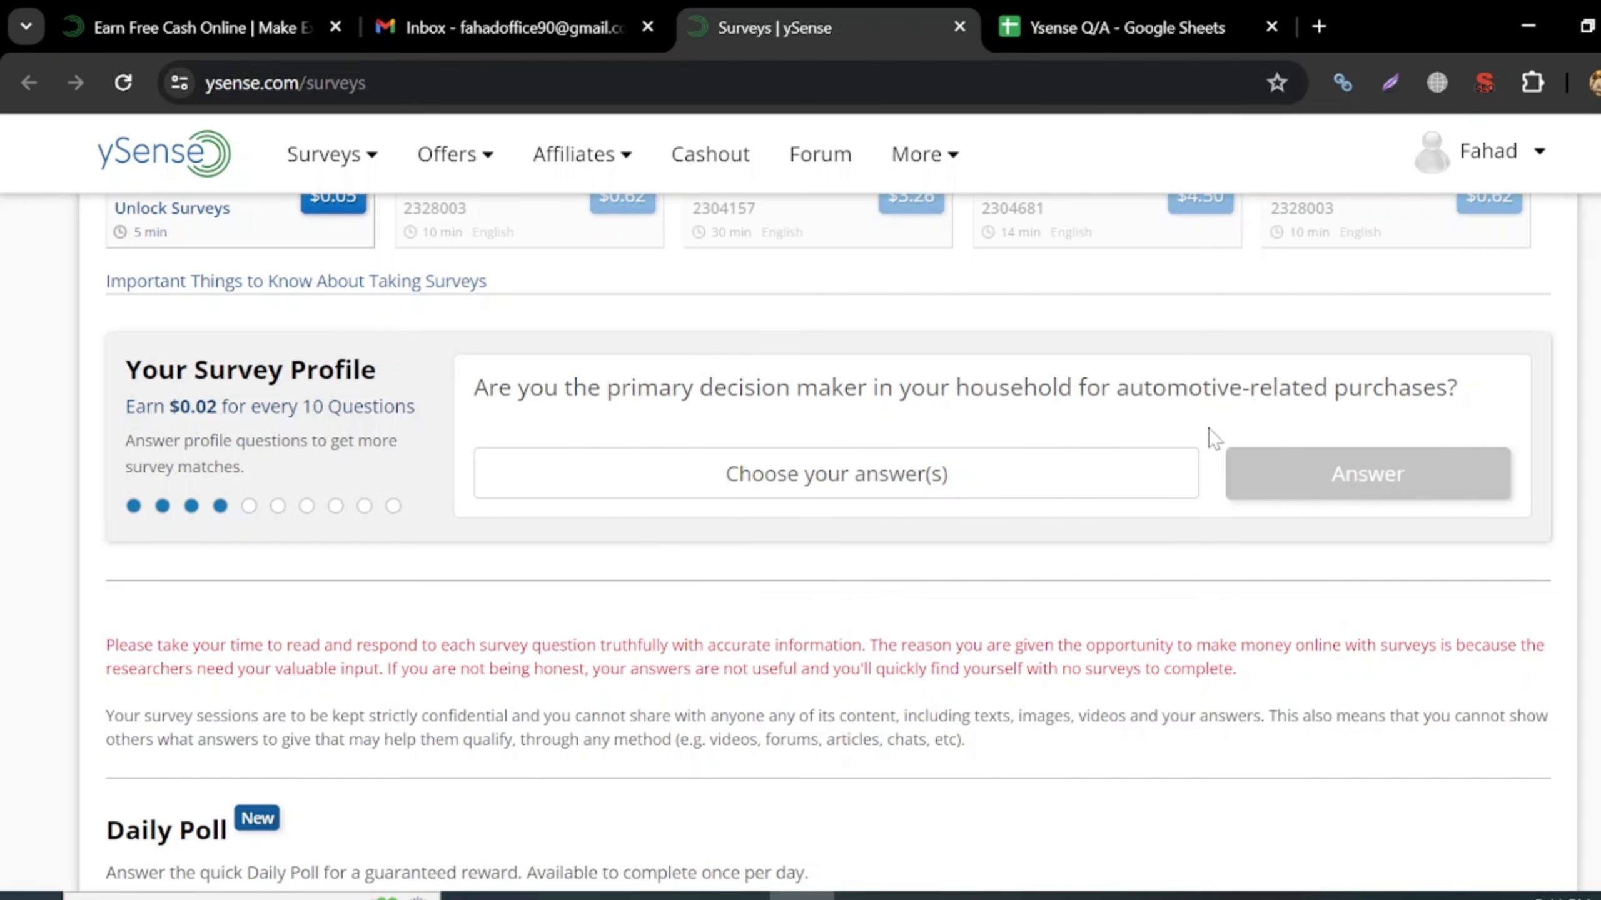
click(892, 480)
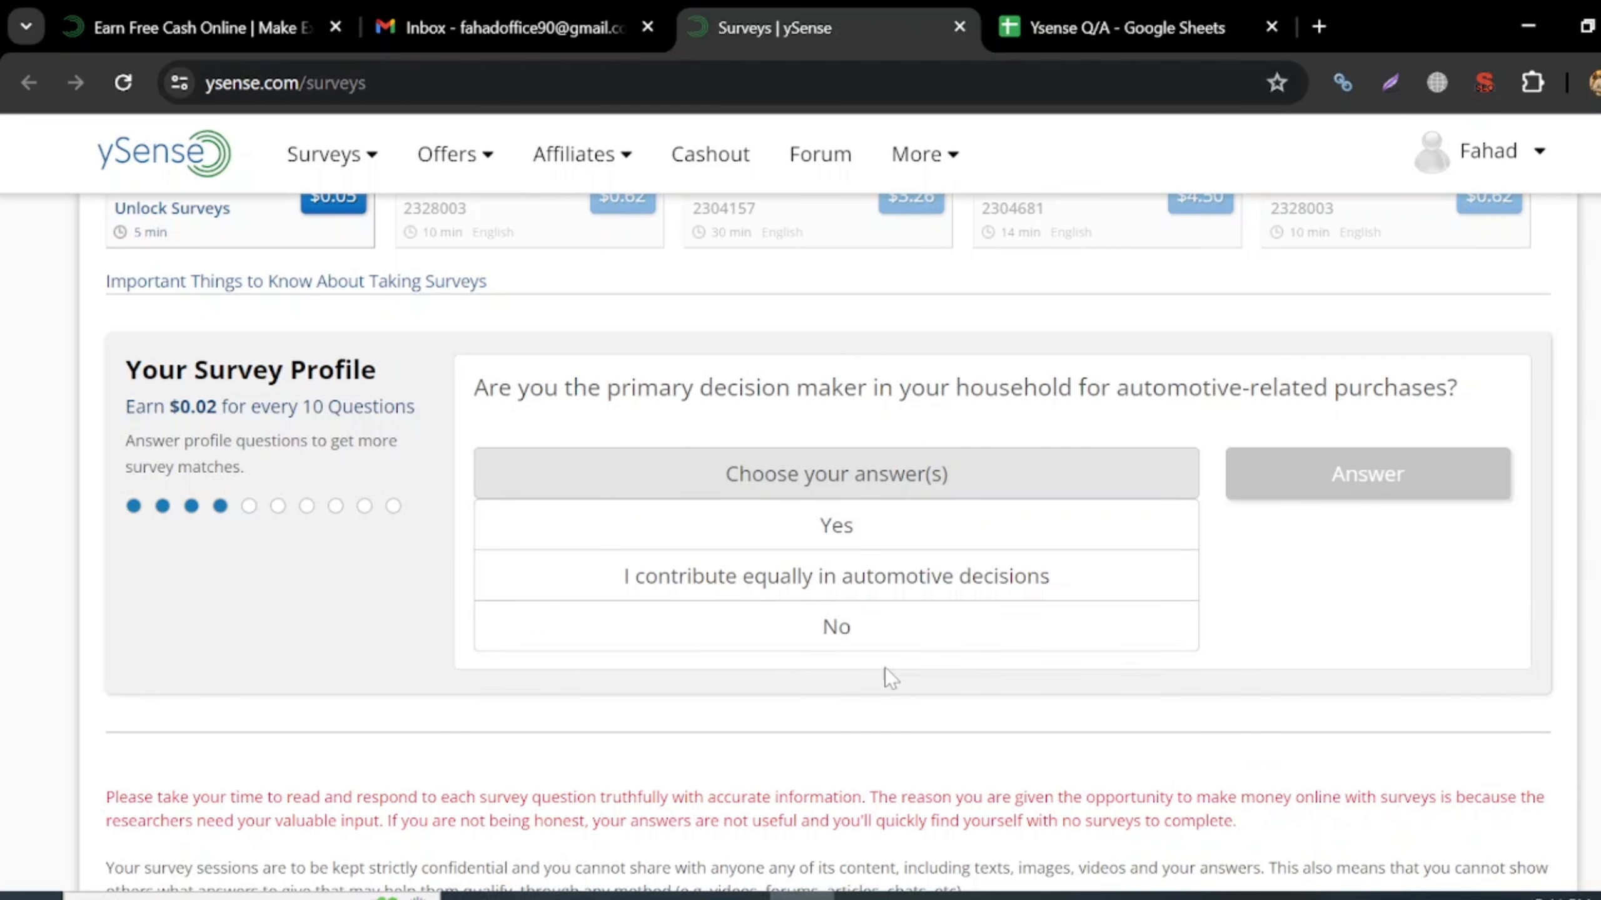
click(812, 631)
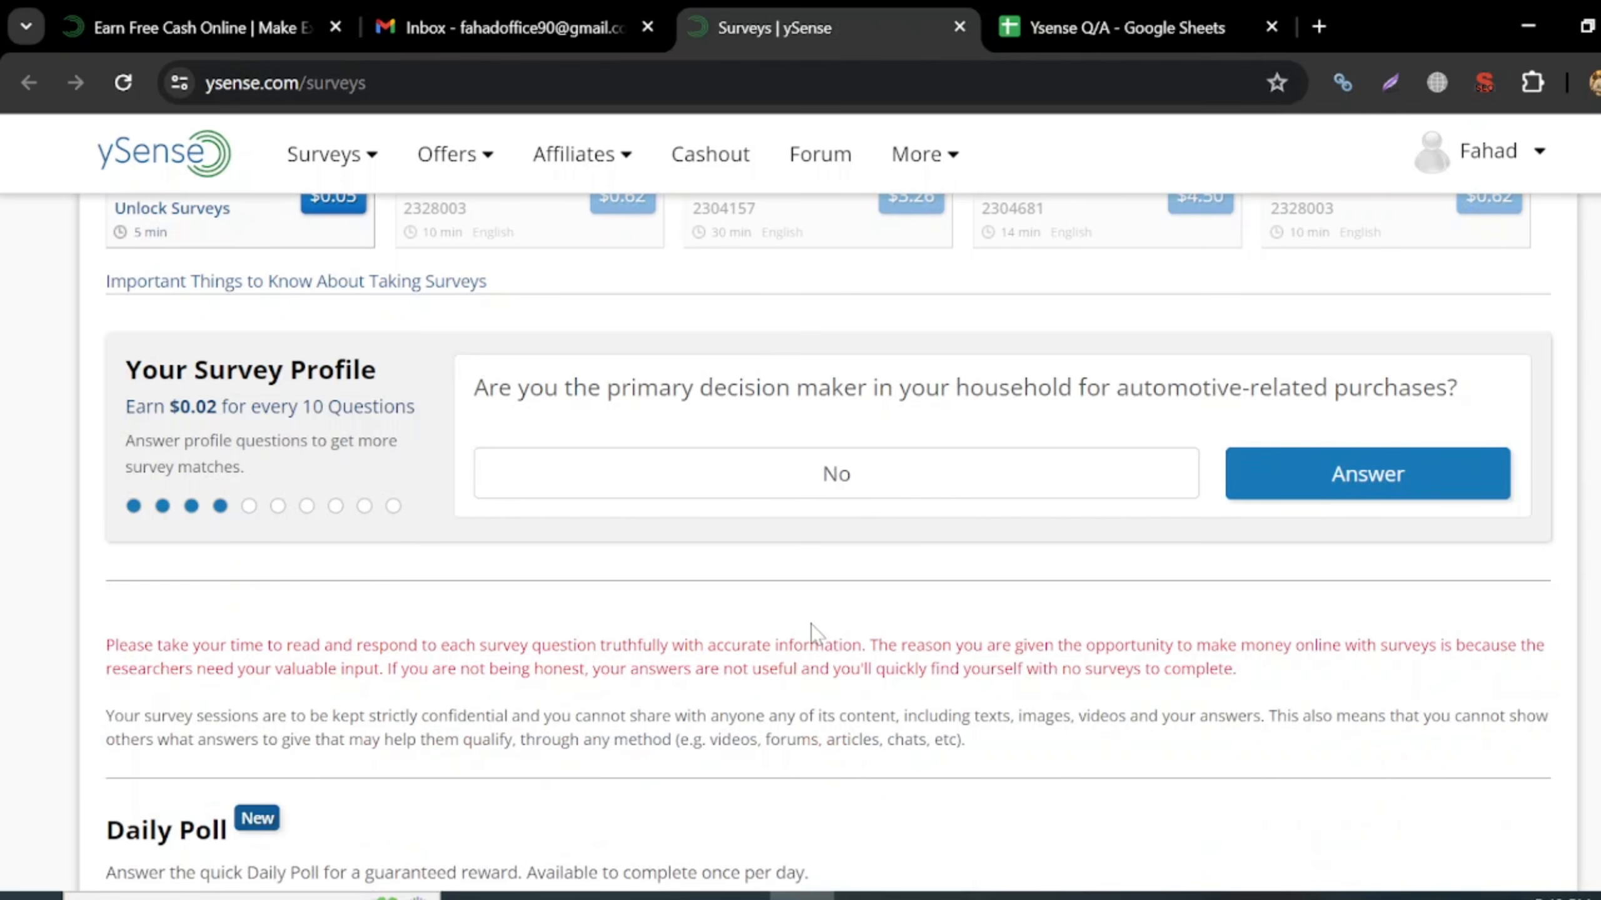
- Copy the decision-maker question into A6 and log 'no' in B6, fixing the autocomplete
drag(474, 387, 1484, 371)
key(ctrl+c)
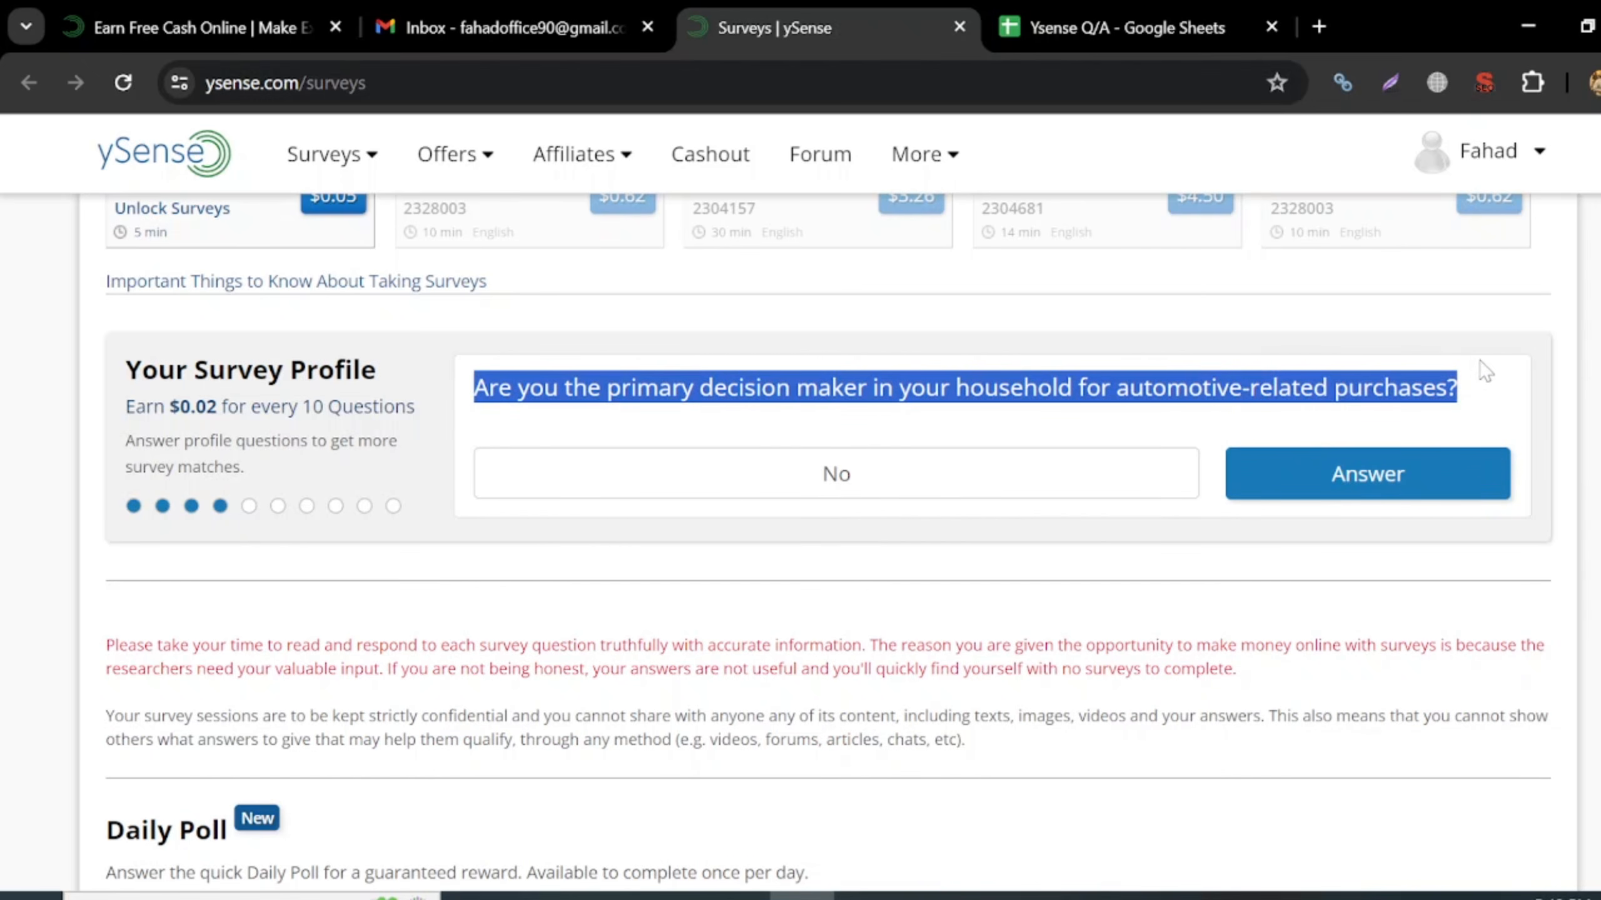
click(1209, 14)
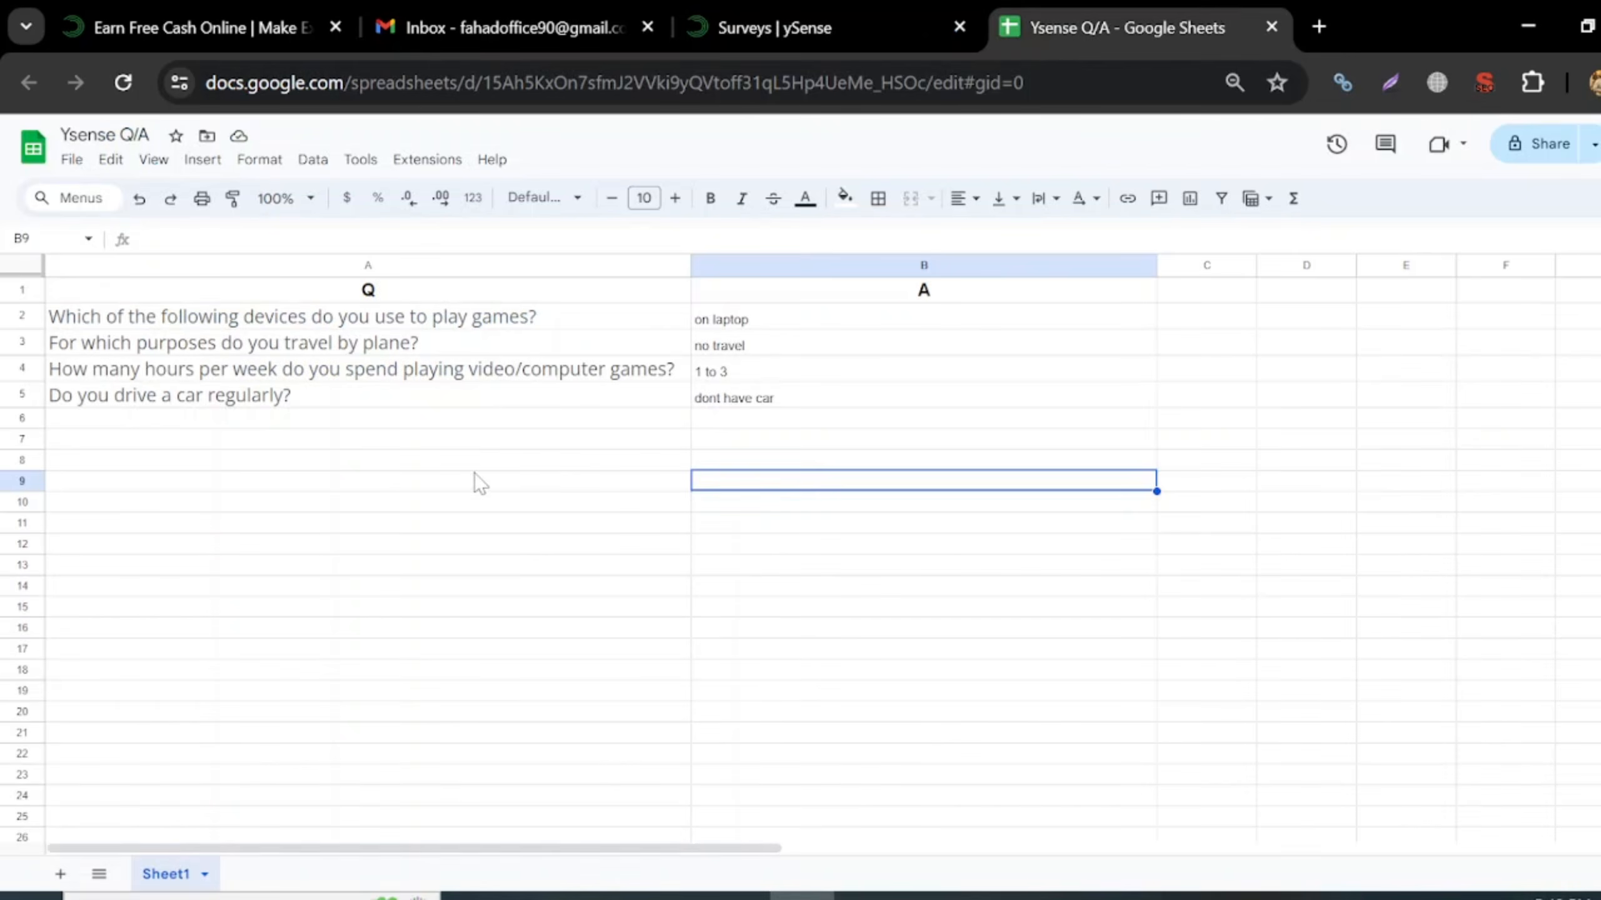
click(325, 420)
key(ctrl+v)
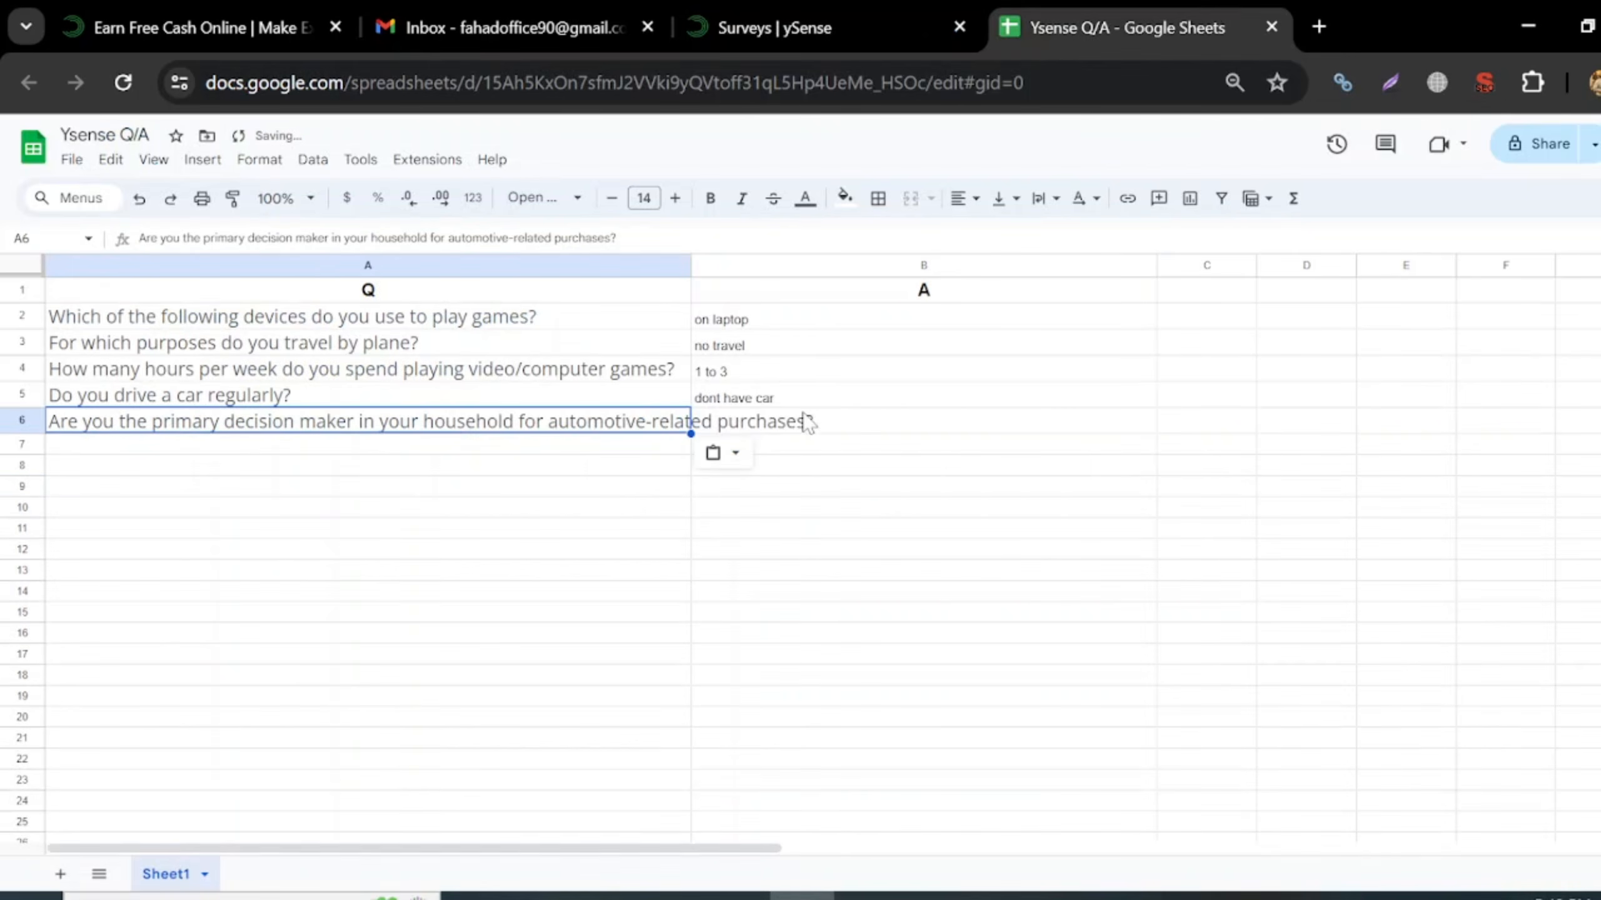
double_click(865, 421)
key(Return)
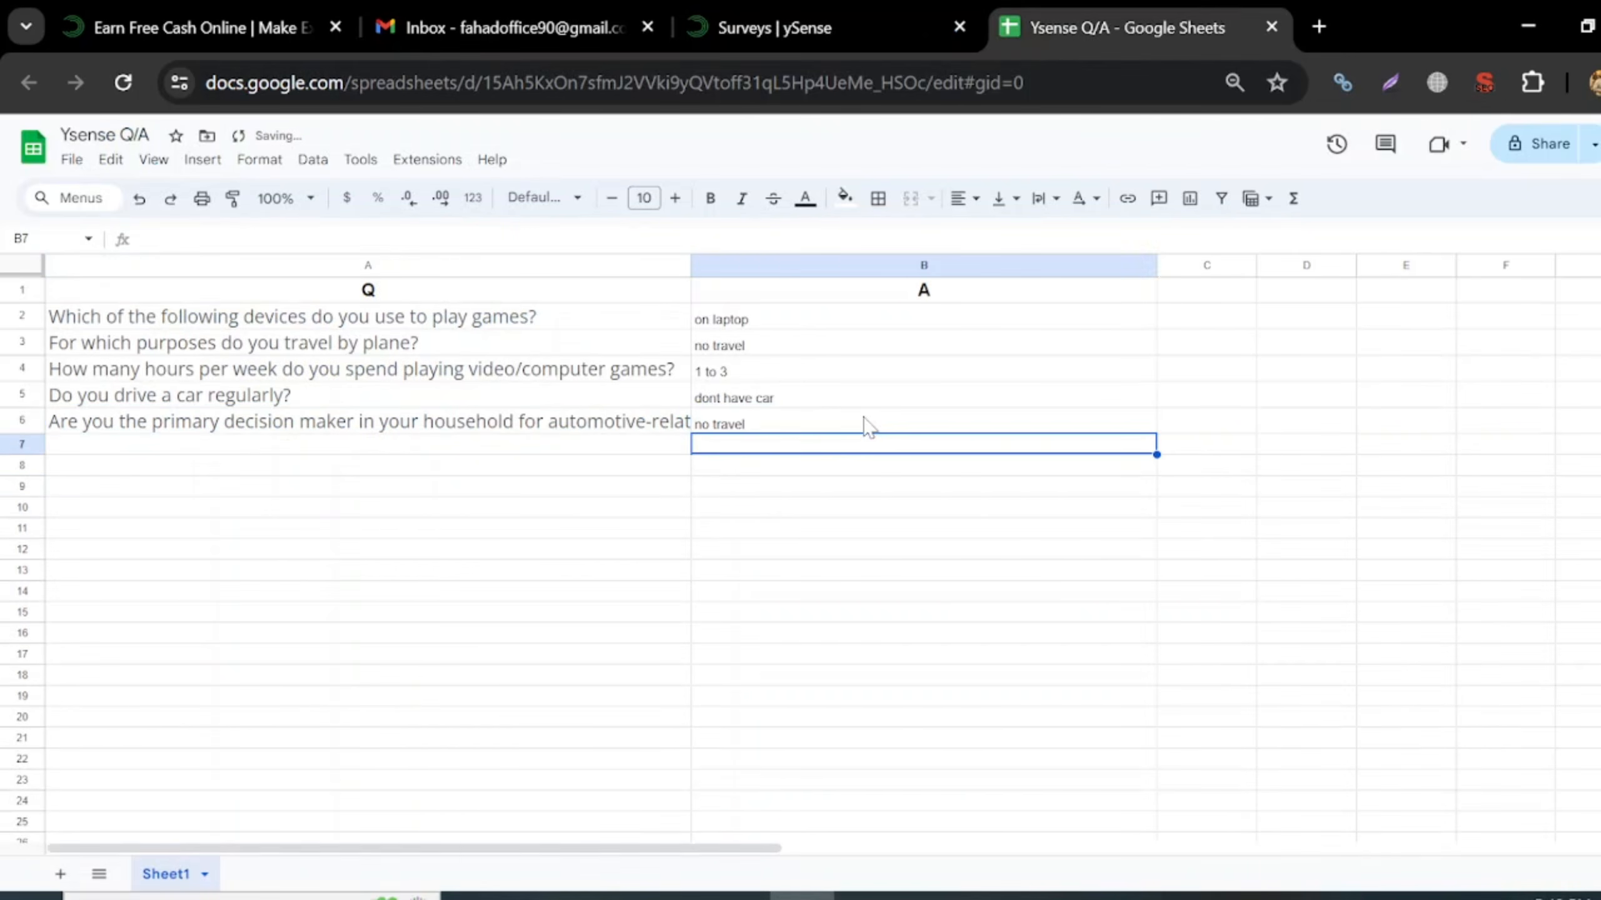
key(Up)
key(Return)
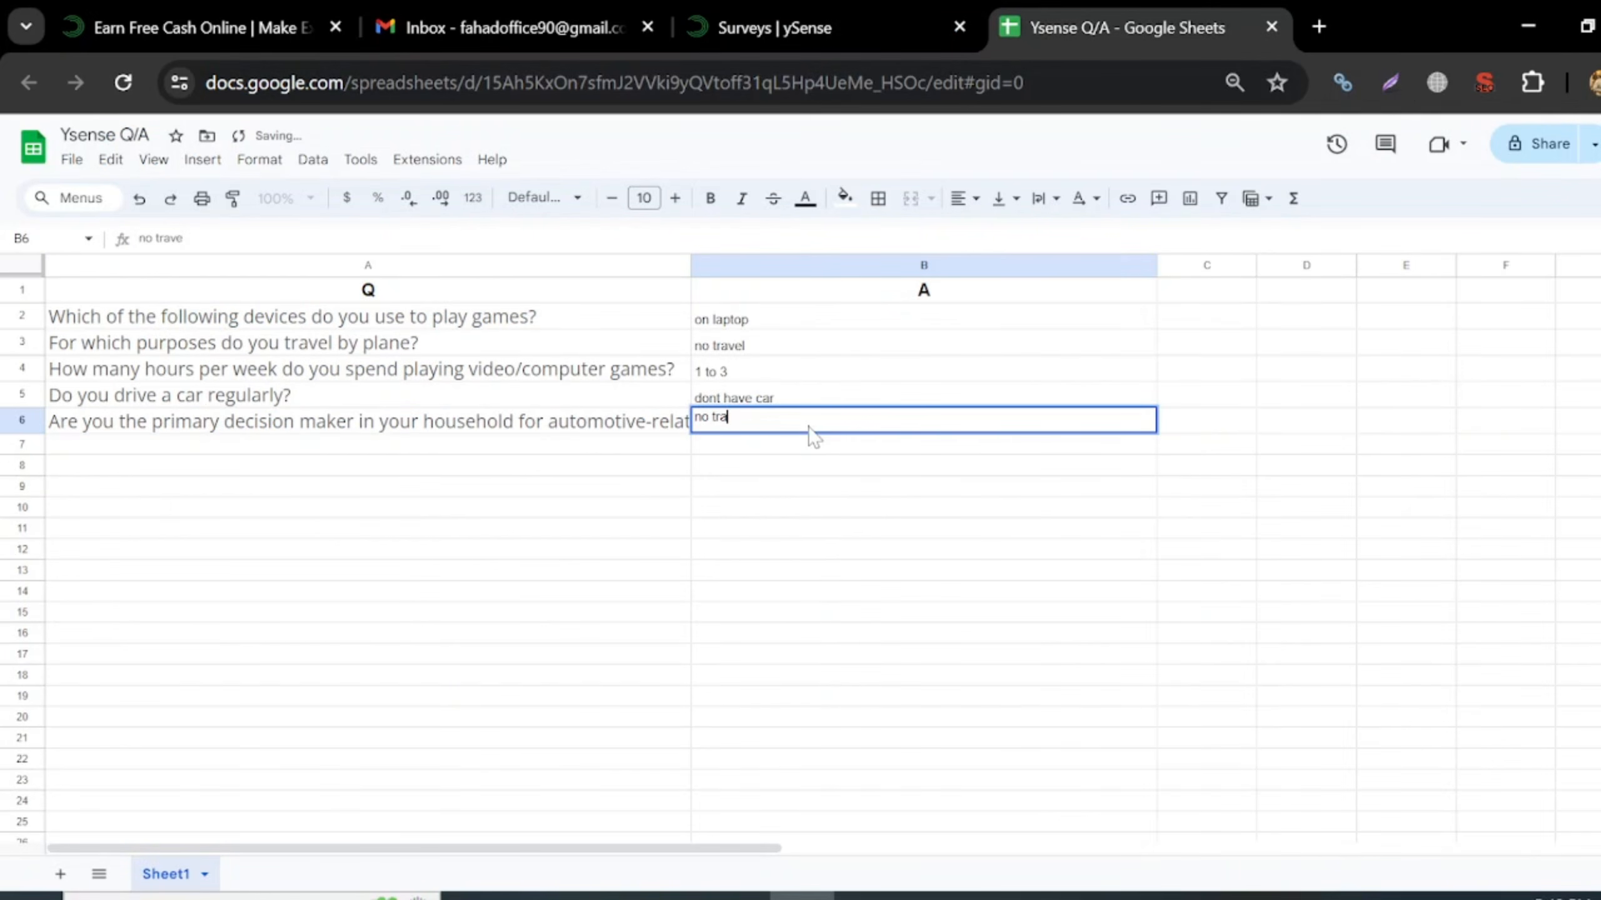
key(BackSpace)
key(BackSpace)
key(BackSpace)
key(BackSpace)
key(Return)
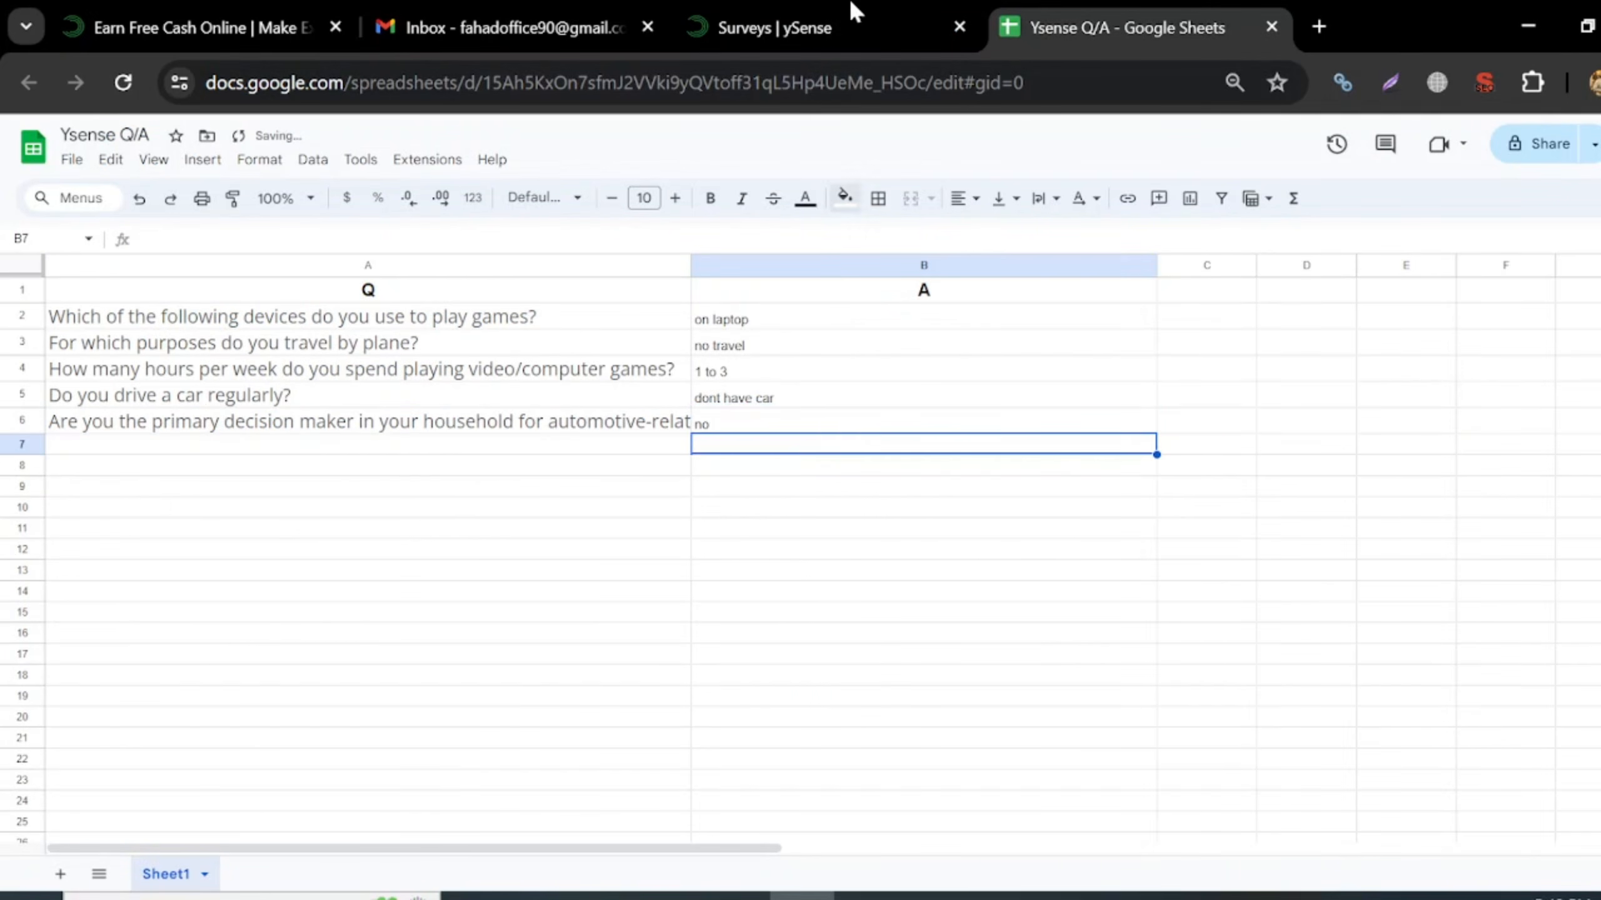
- Submit the decision-maker answer and choose Yes for owning a motorcycle
click(856, 9)
click(1385, 477)
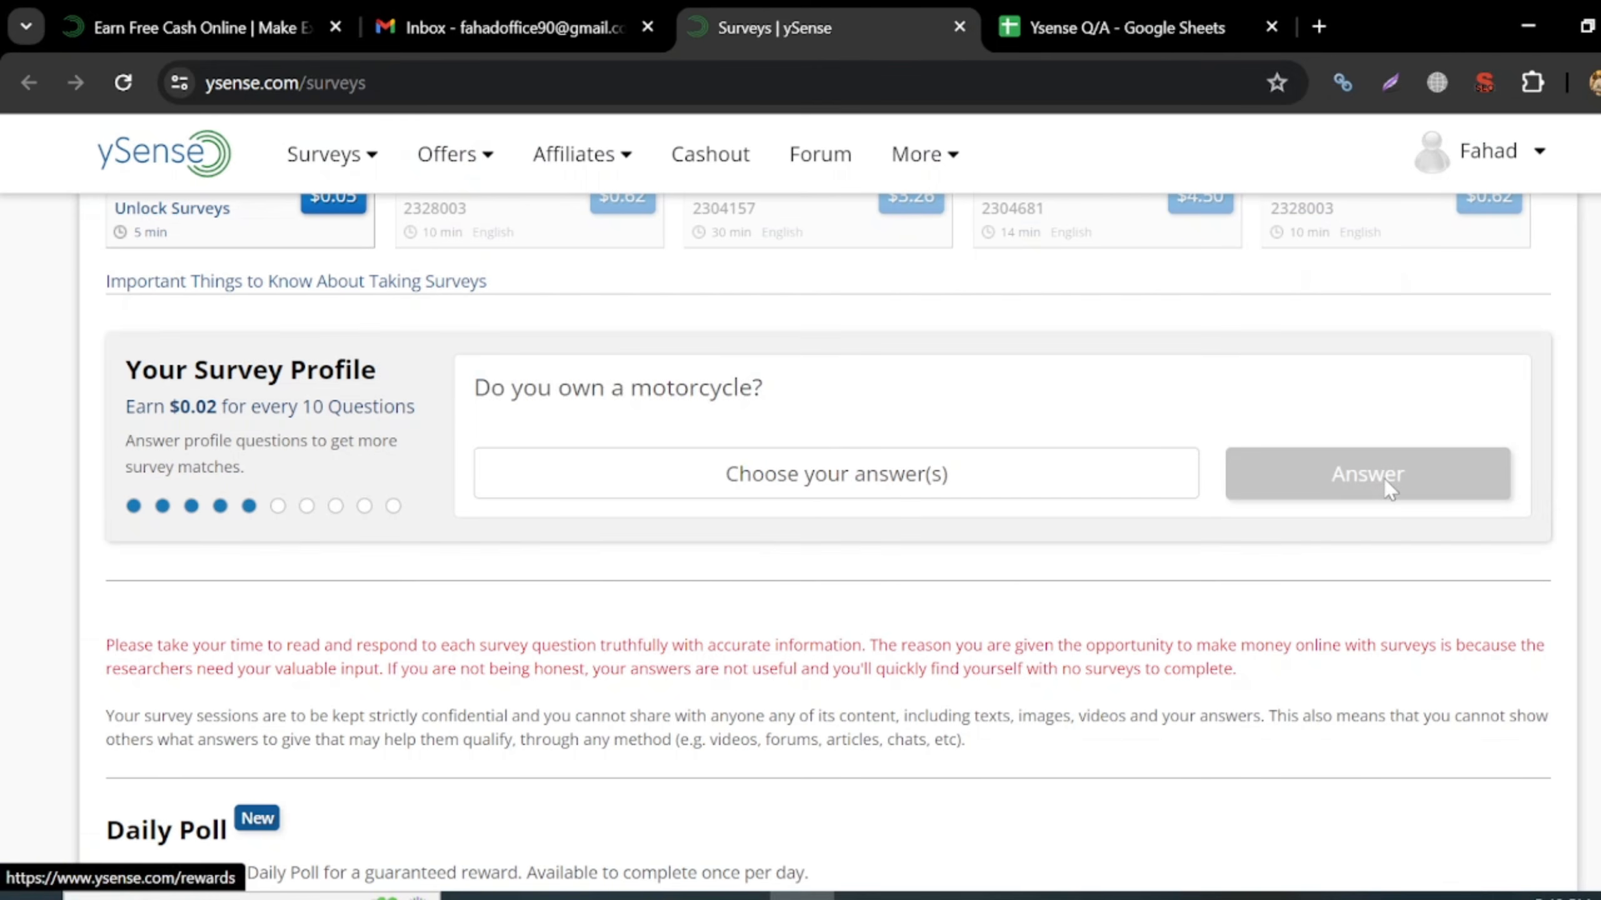
click(769, 499)
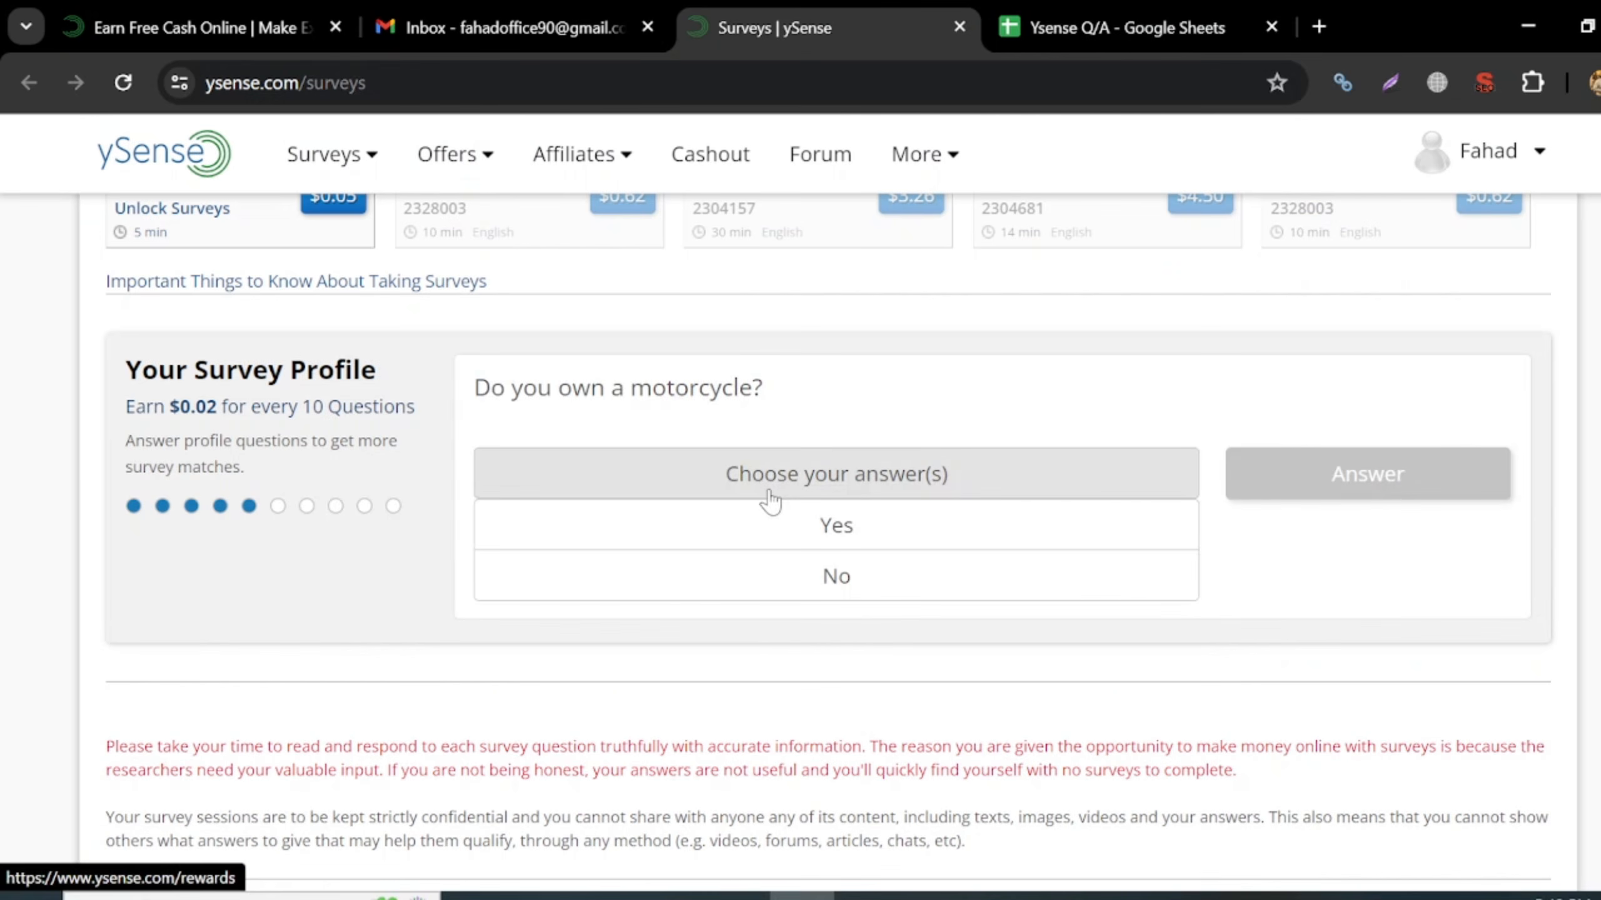
click(821, 526)
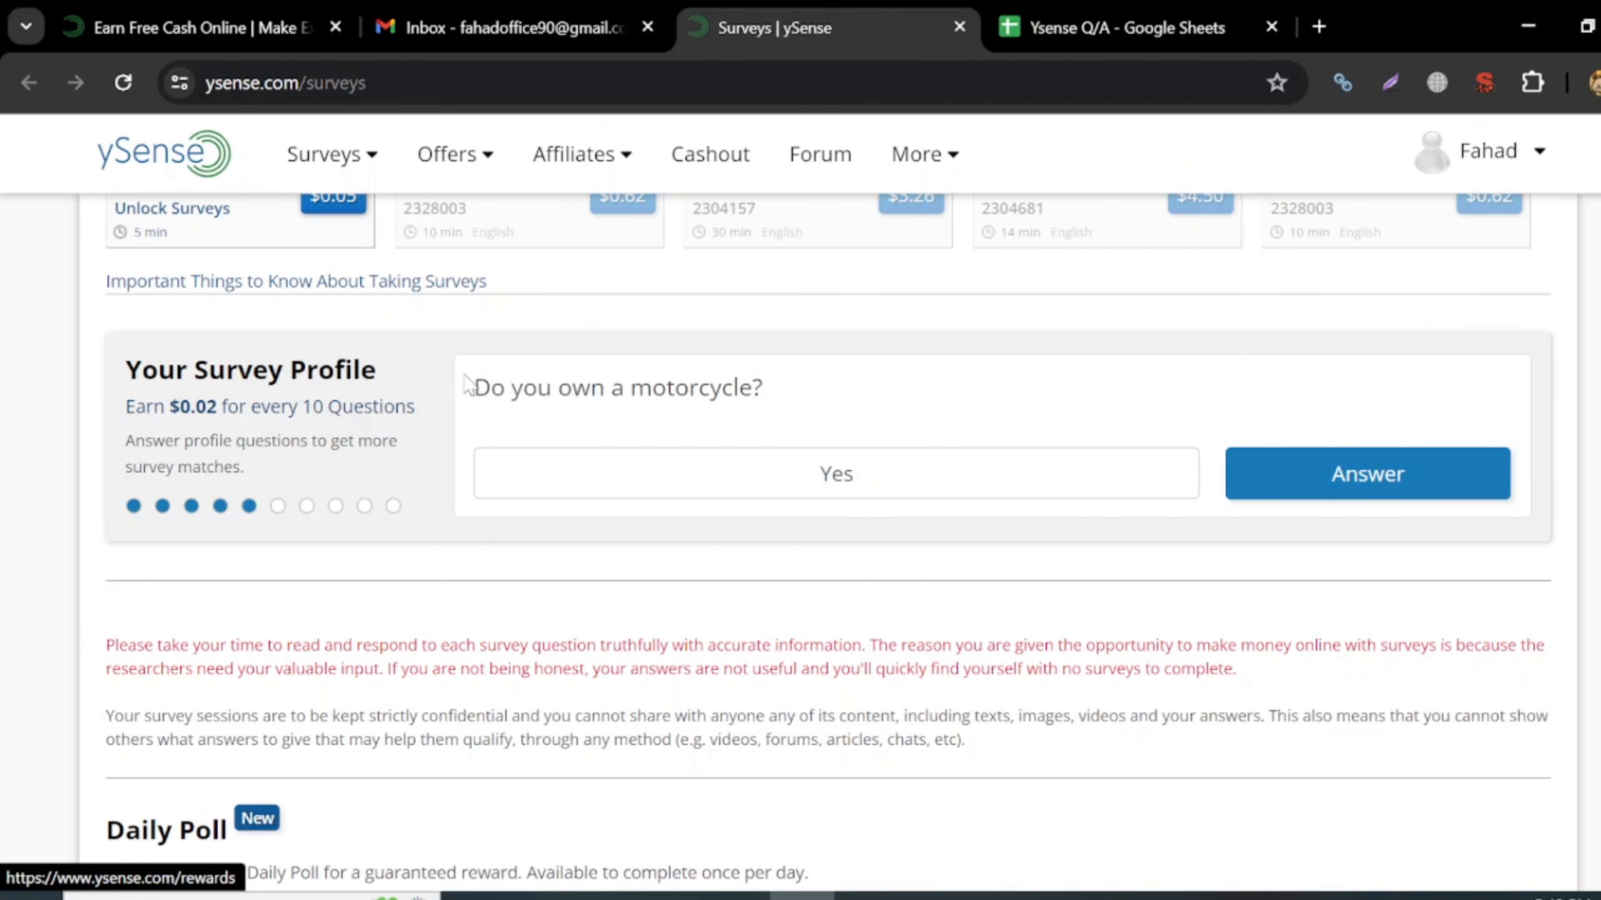
- Copy the motorcycle question into A7 and log 'Yes' in B7
drag(465, 376, 824, 396)
key(ctrl+c)
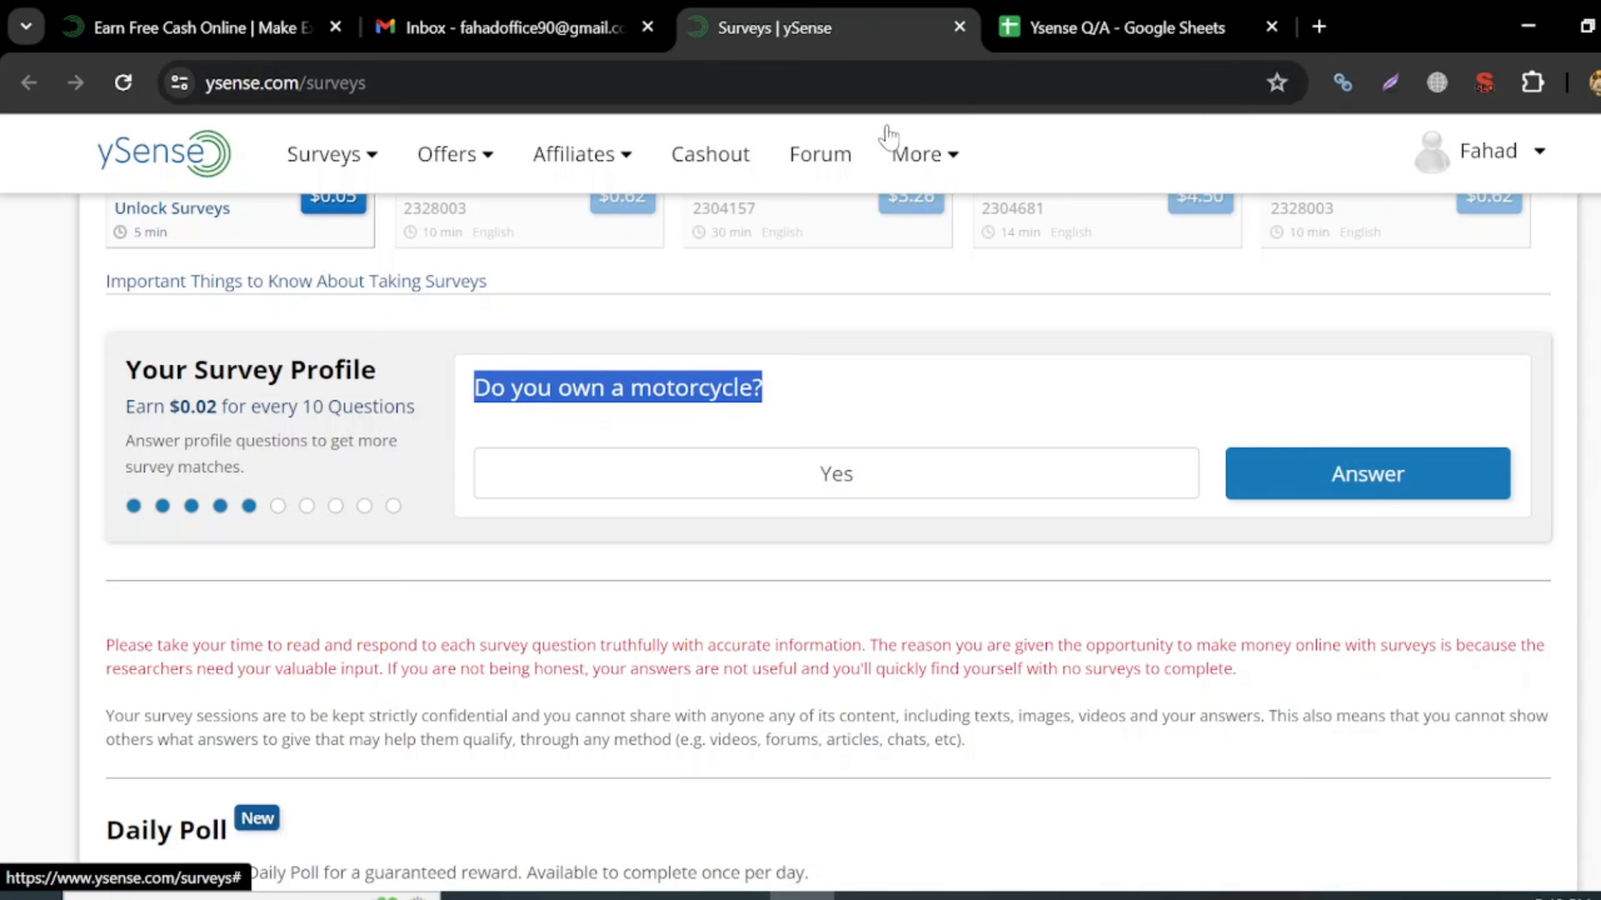
click(1011, 19)
click(347, 449)
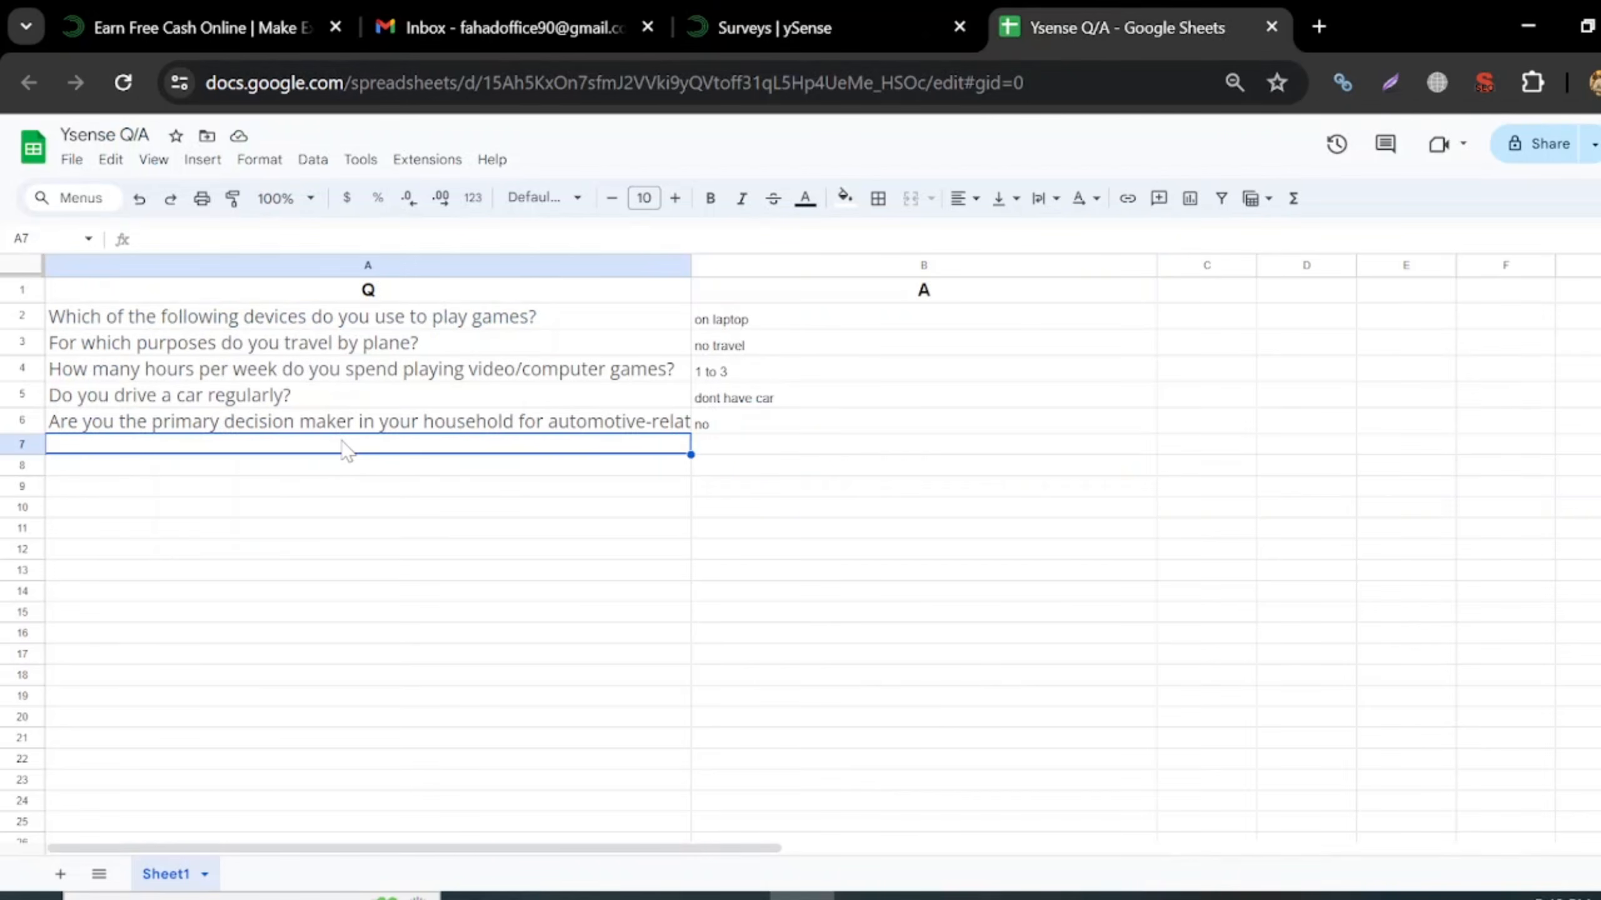
key(ctrl+v)
click(793, 456)
text(Yes)
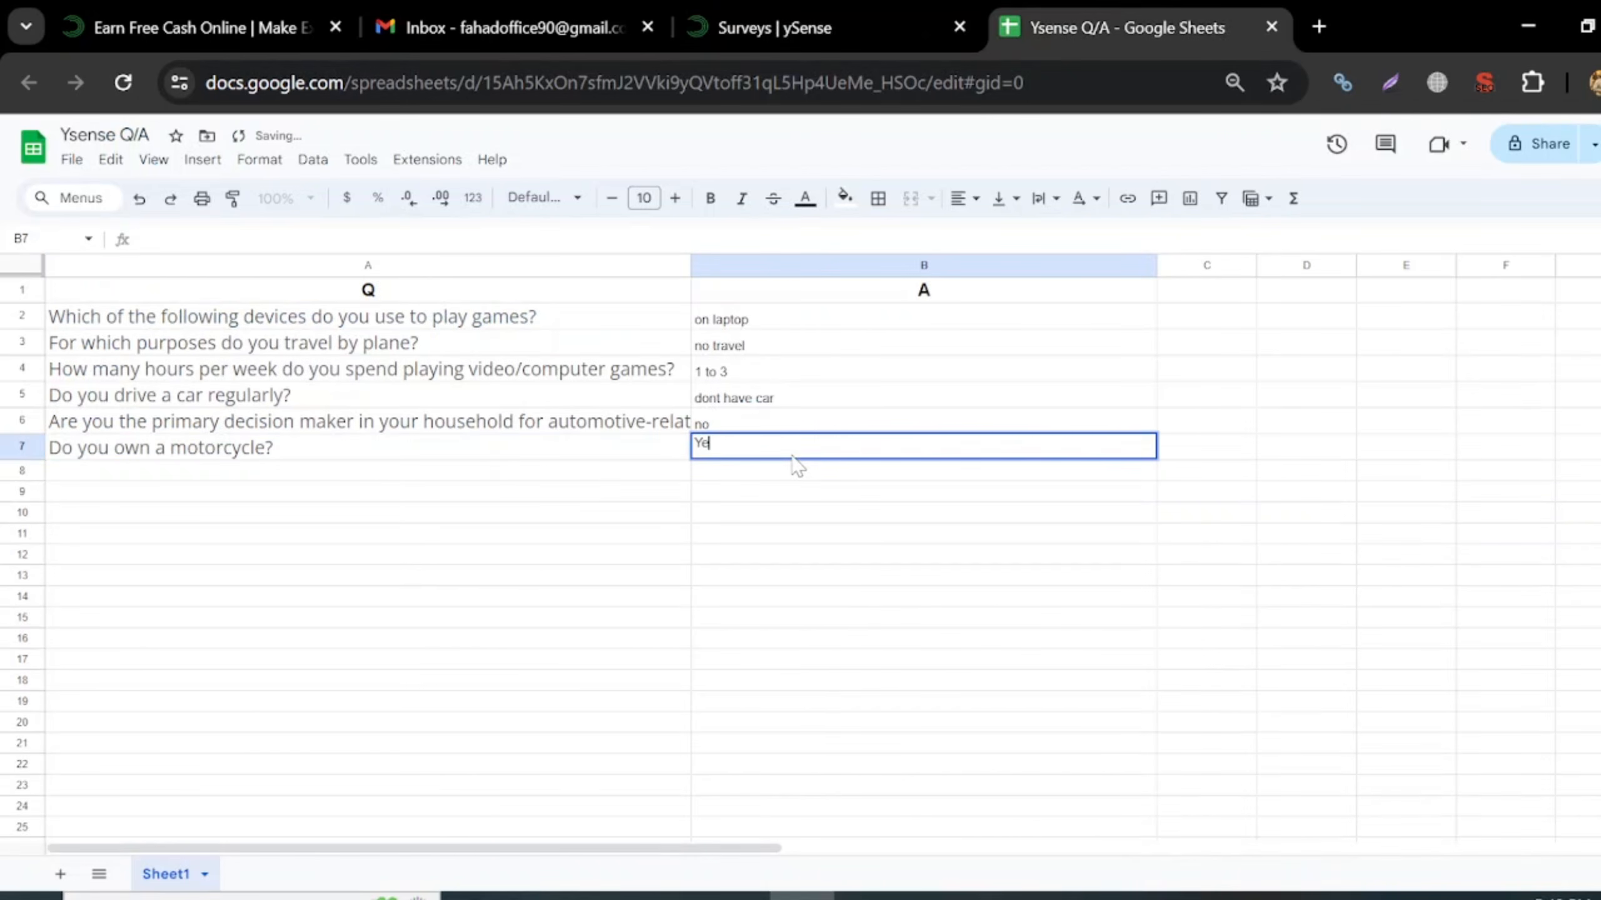
key(Return)
- Submit the motorcycle answer and choose Cat as the household pet
click(851, 19)
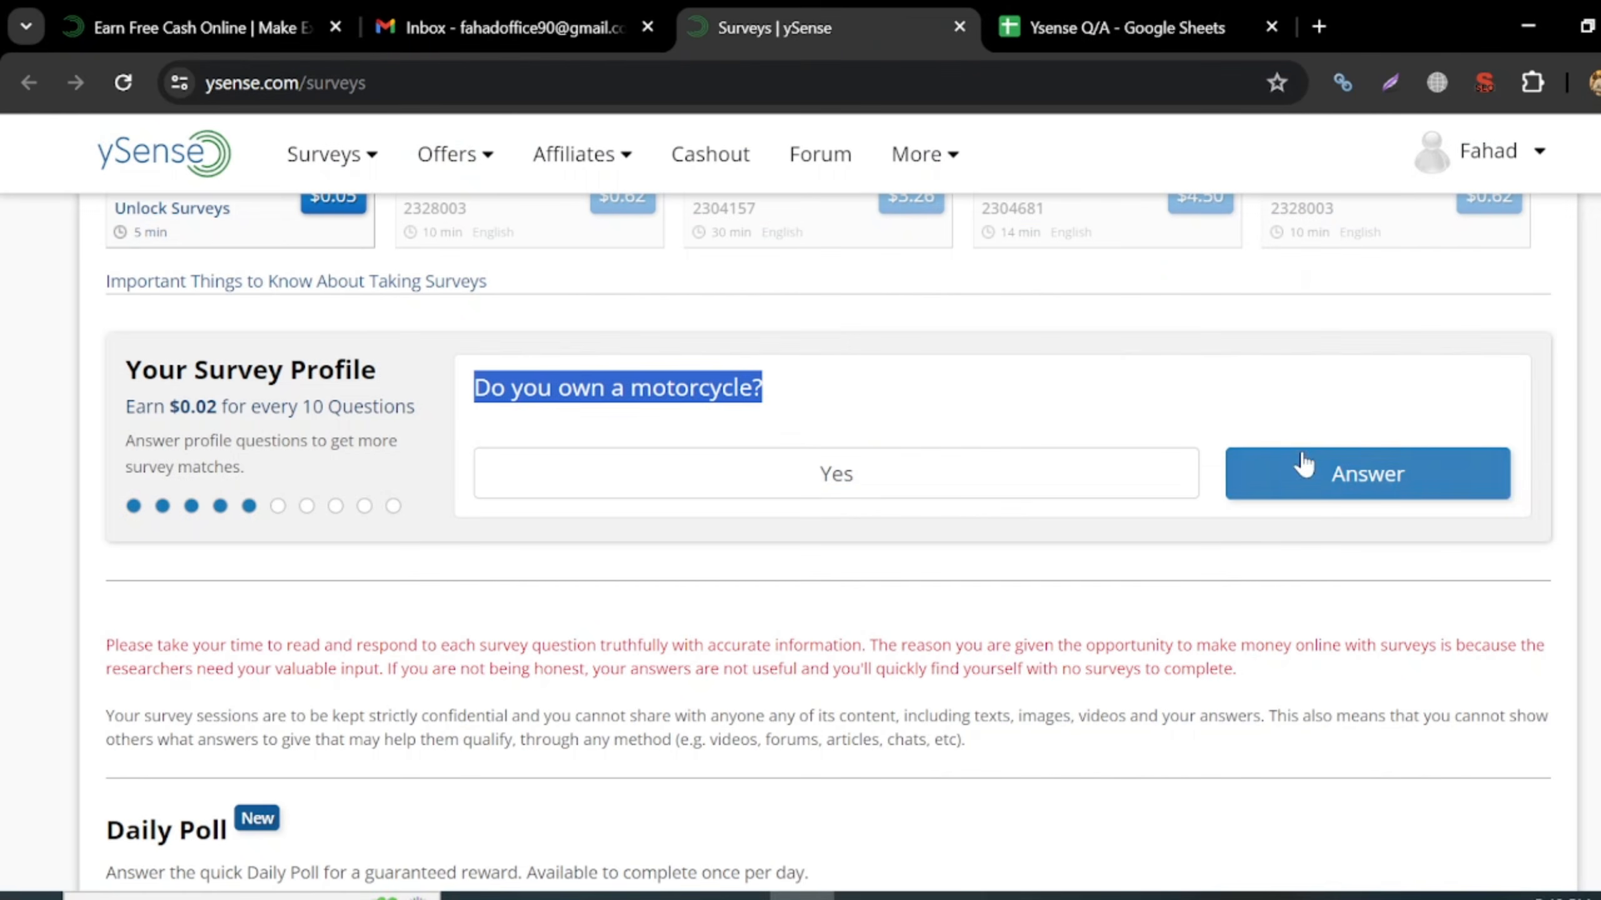
click(1310, 482)
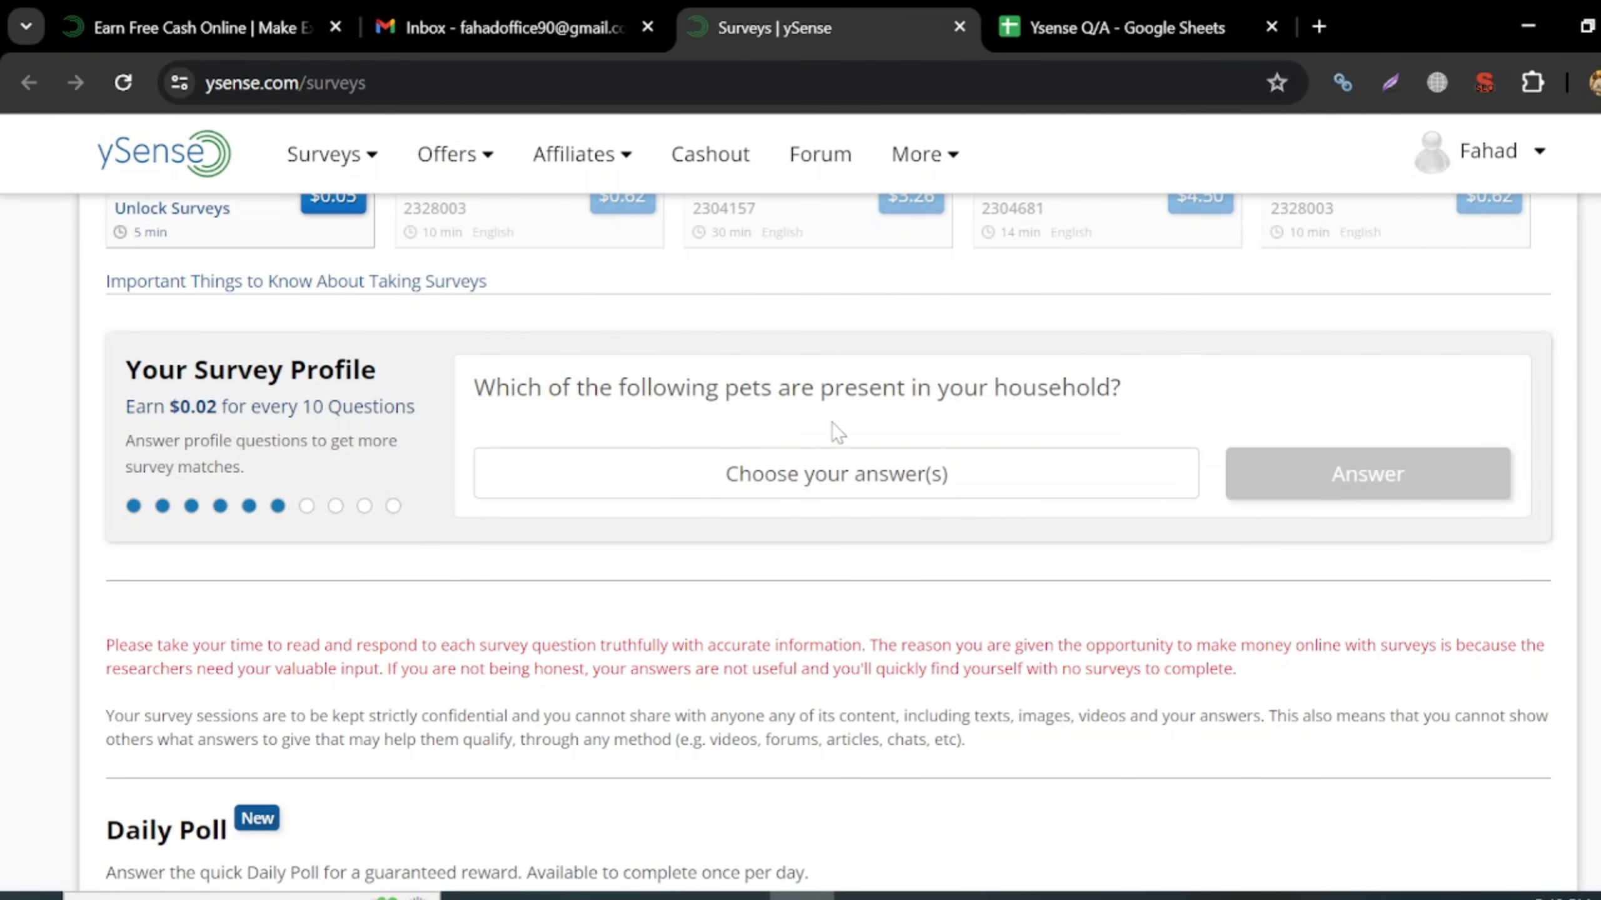
click(893, 496)
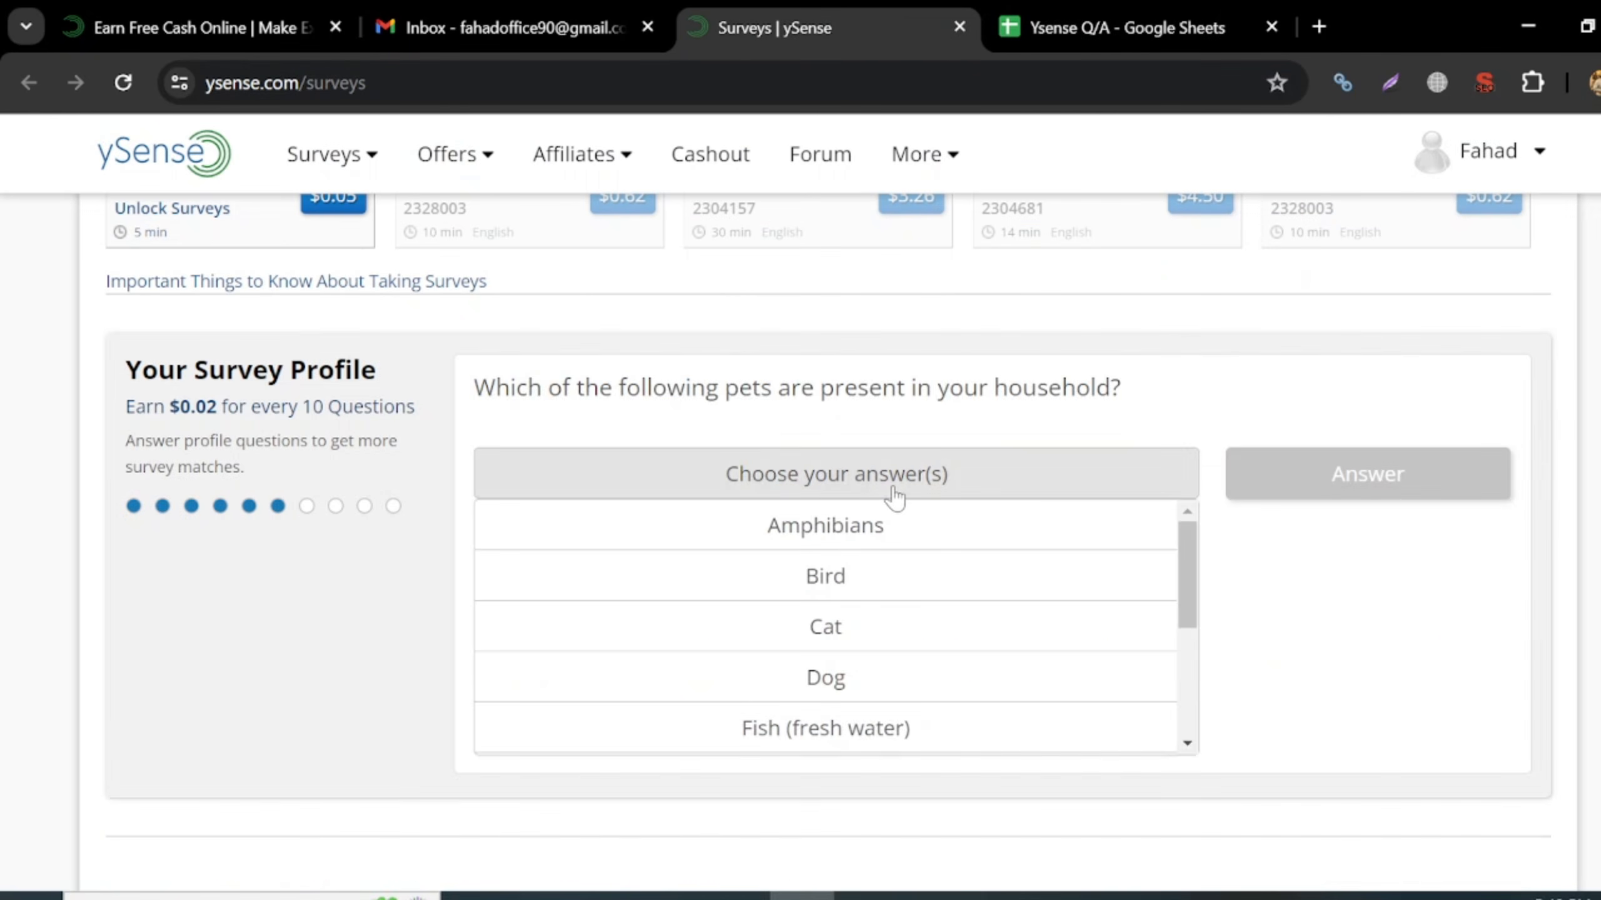
click(816, 637)
- Copy the pets question into A8 and log 'Cat' in B8
drag(473, 387, 1111, 388)
click(1128, 27)
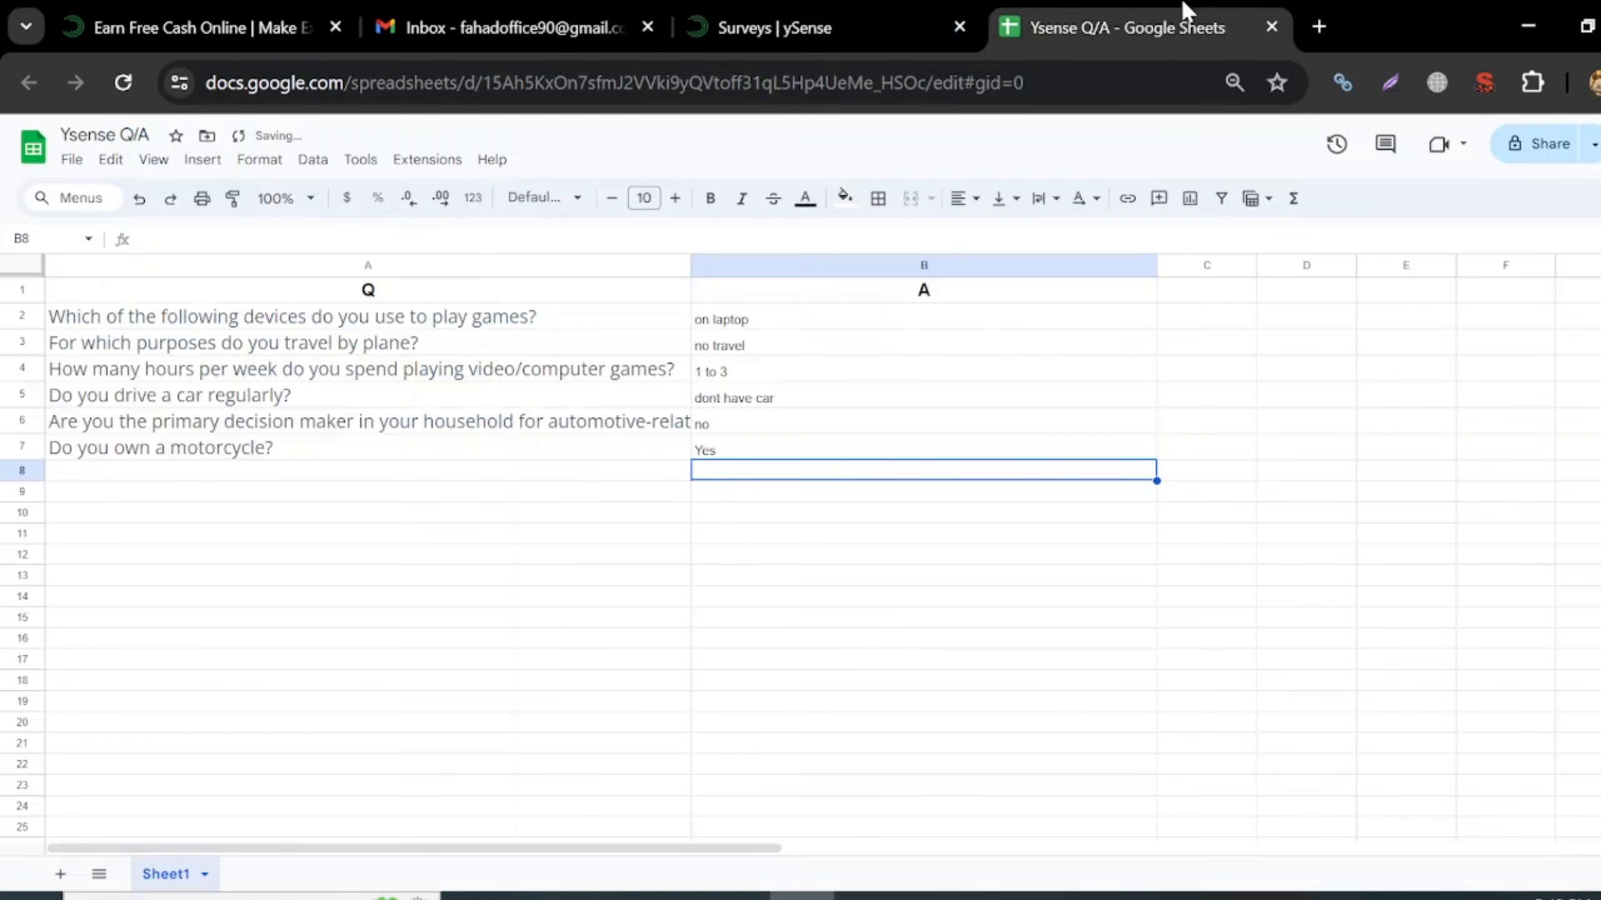
click(502, 479)
text(Which of the following pets are present in your household?)
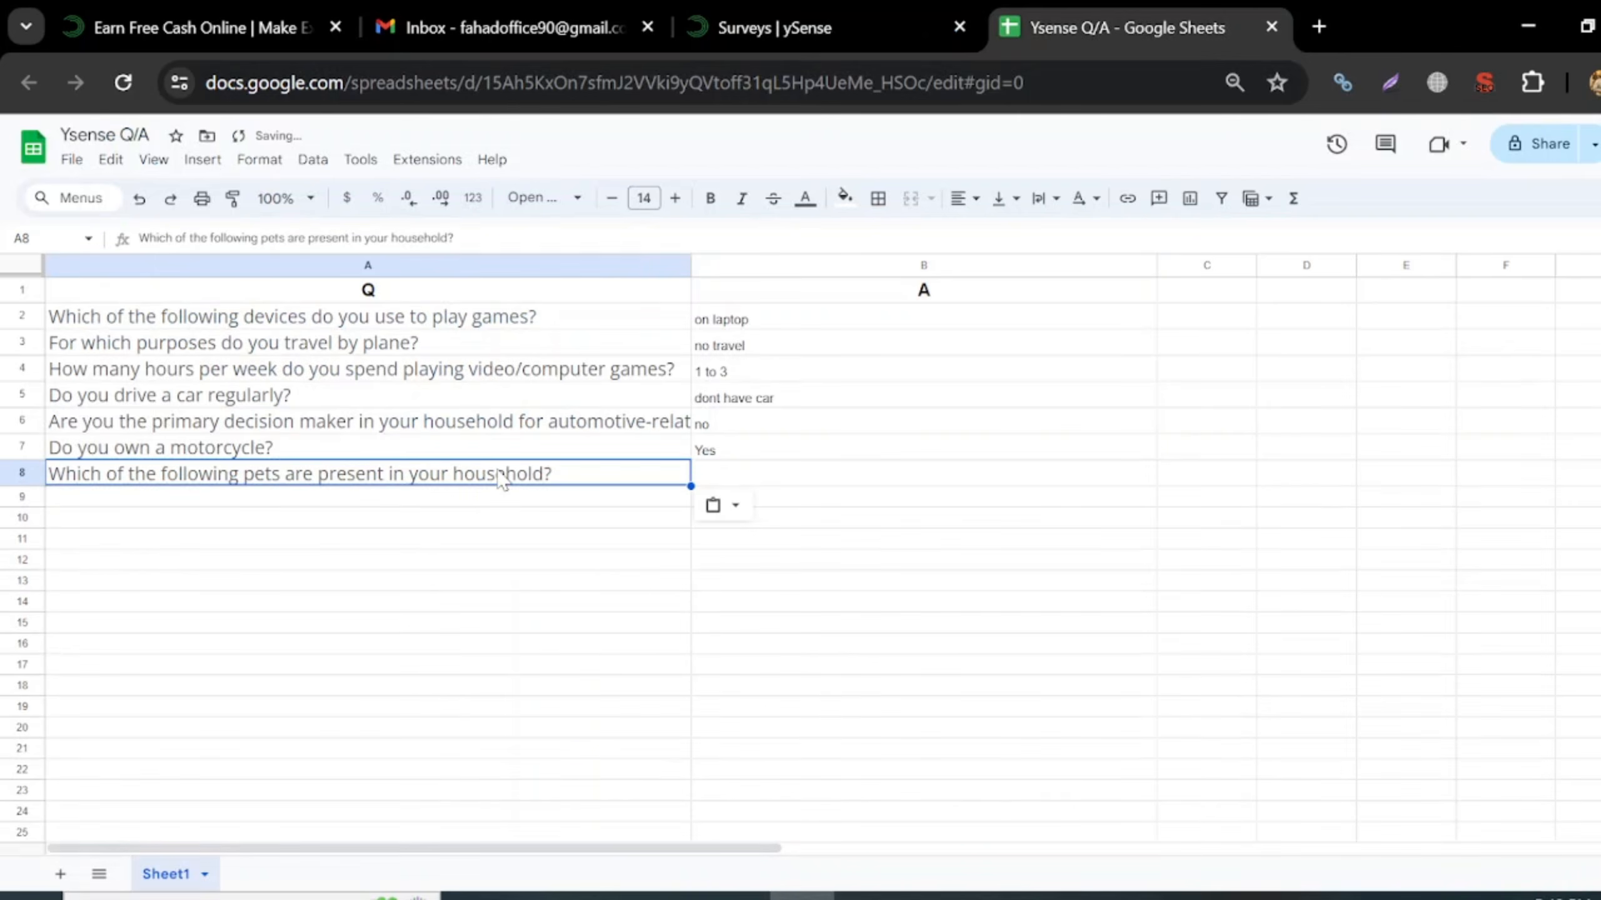
click(774, 476)
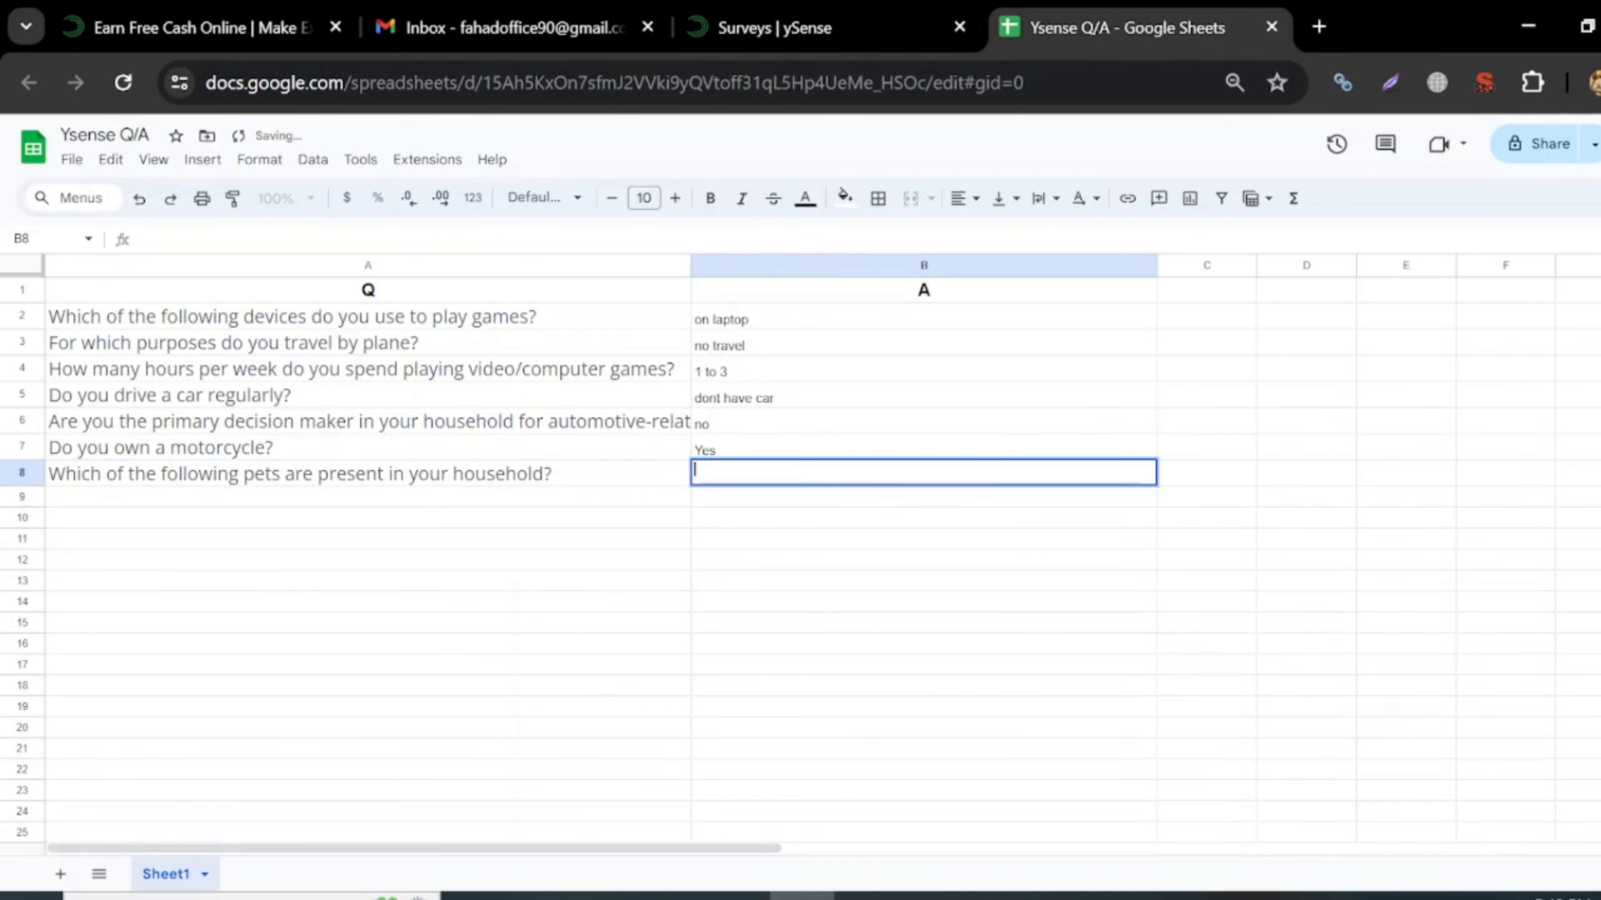
text(Cat)
key(Return)
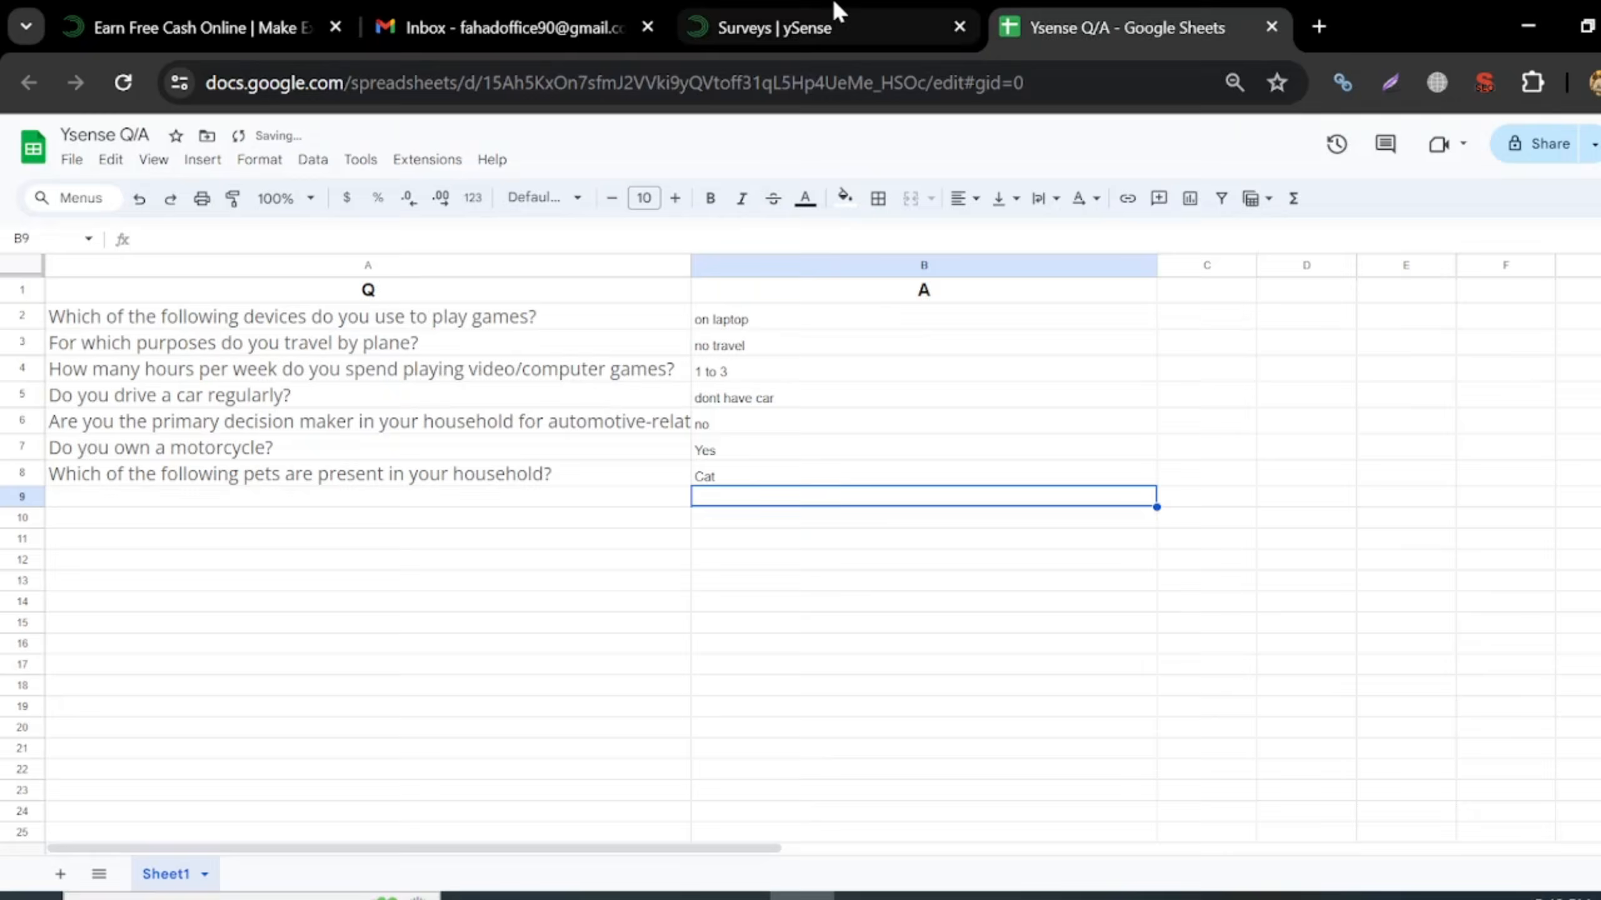
- Submit the pets answer and choose Flat screen/LCD TV as an owned electronic product
click(834, 13)
click(1420, 470)
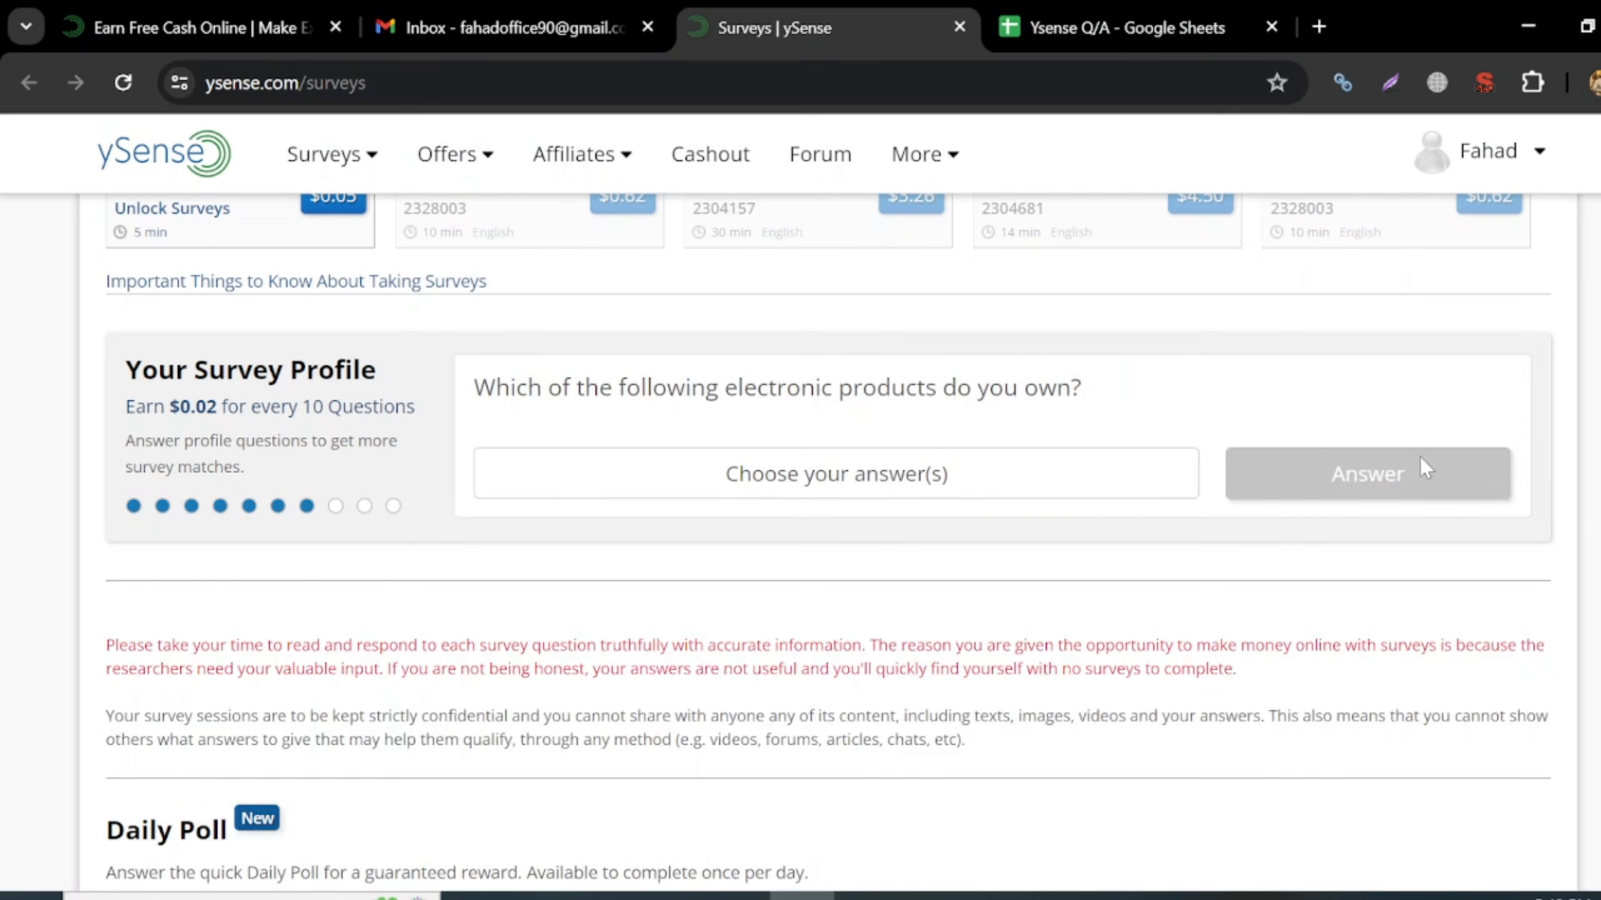
click(940, 479)
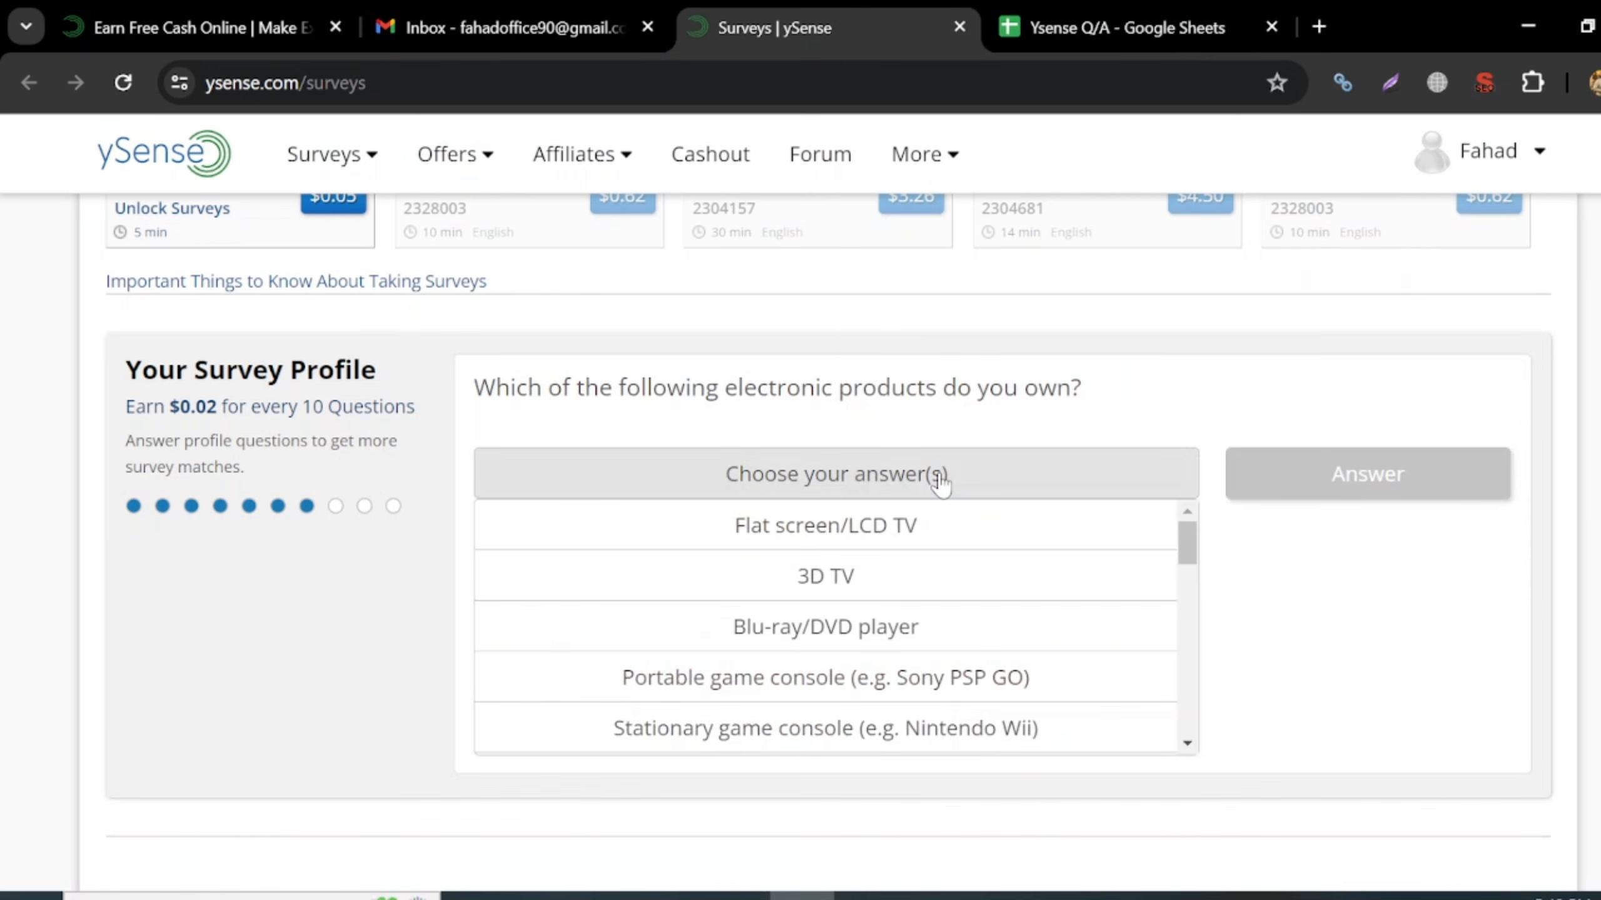
click(888, 547)
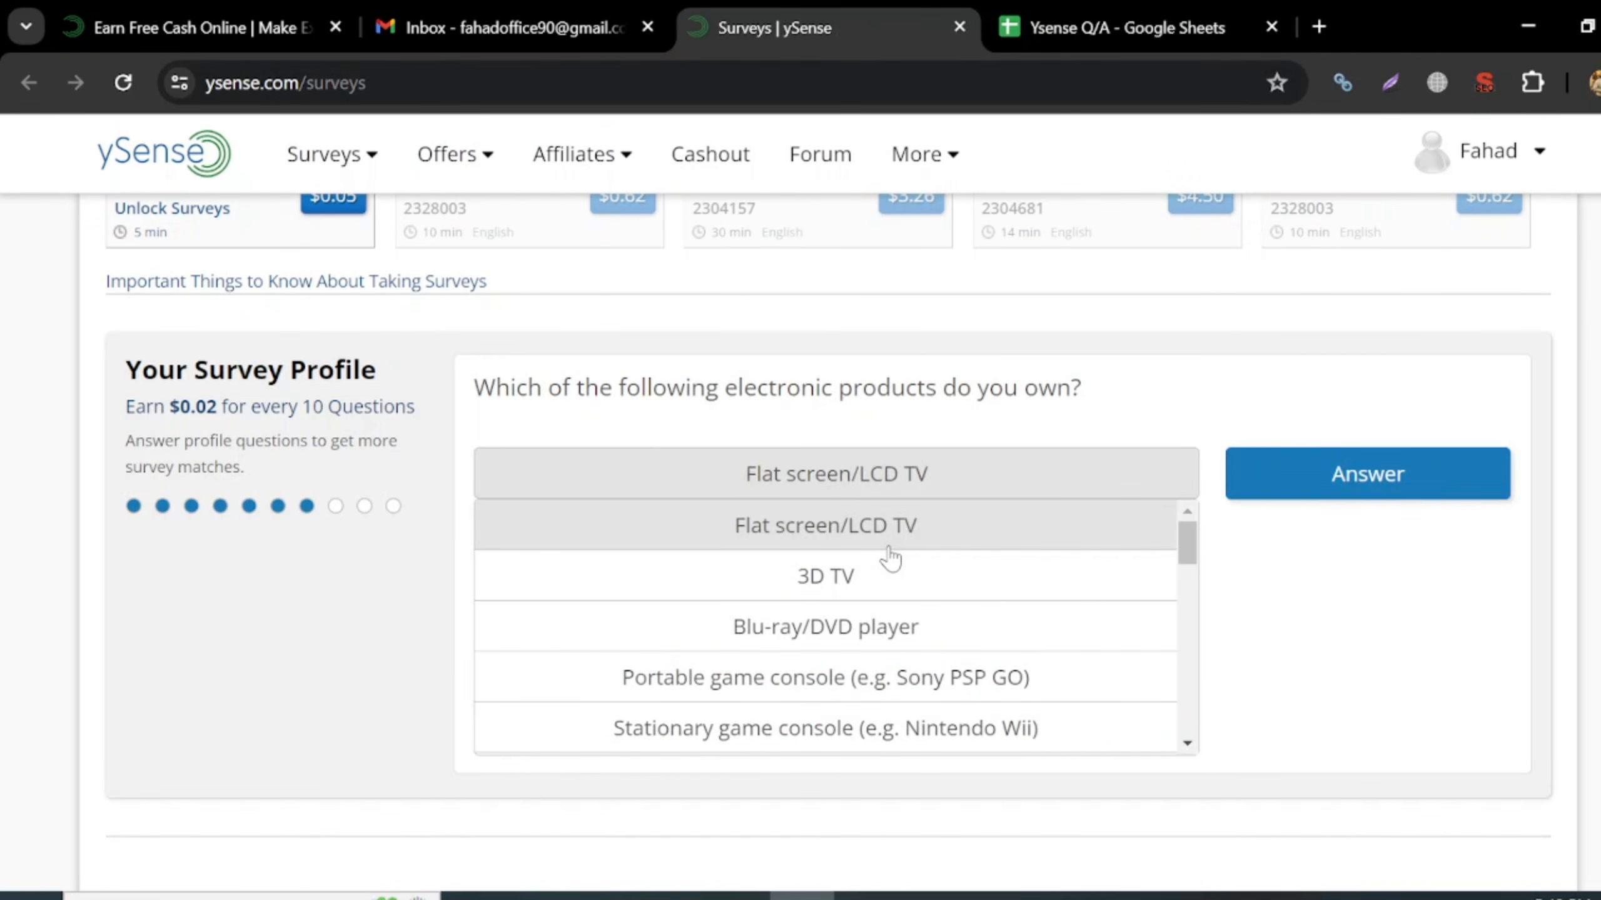
- Copy the electronic products question into A9 and enter 'Led TV' in B9
drag(473, 388, 1150, 385)
key(ctrl+c)
click(1196, 11)
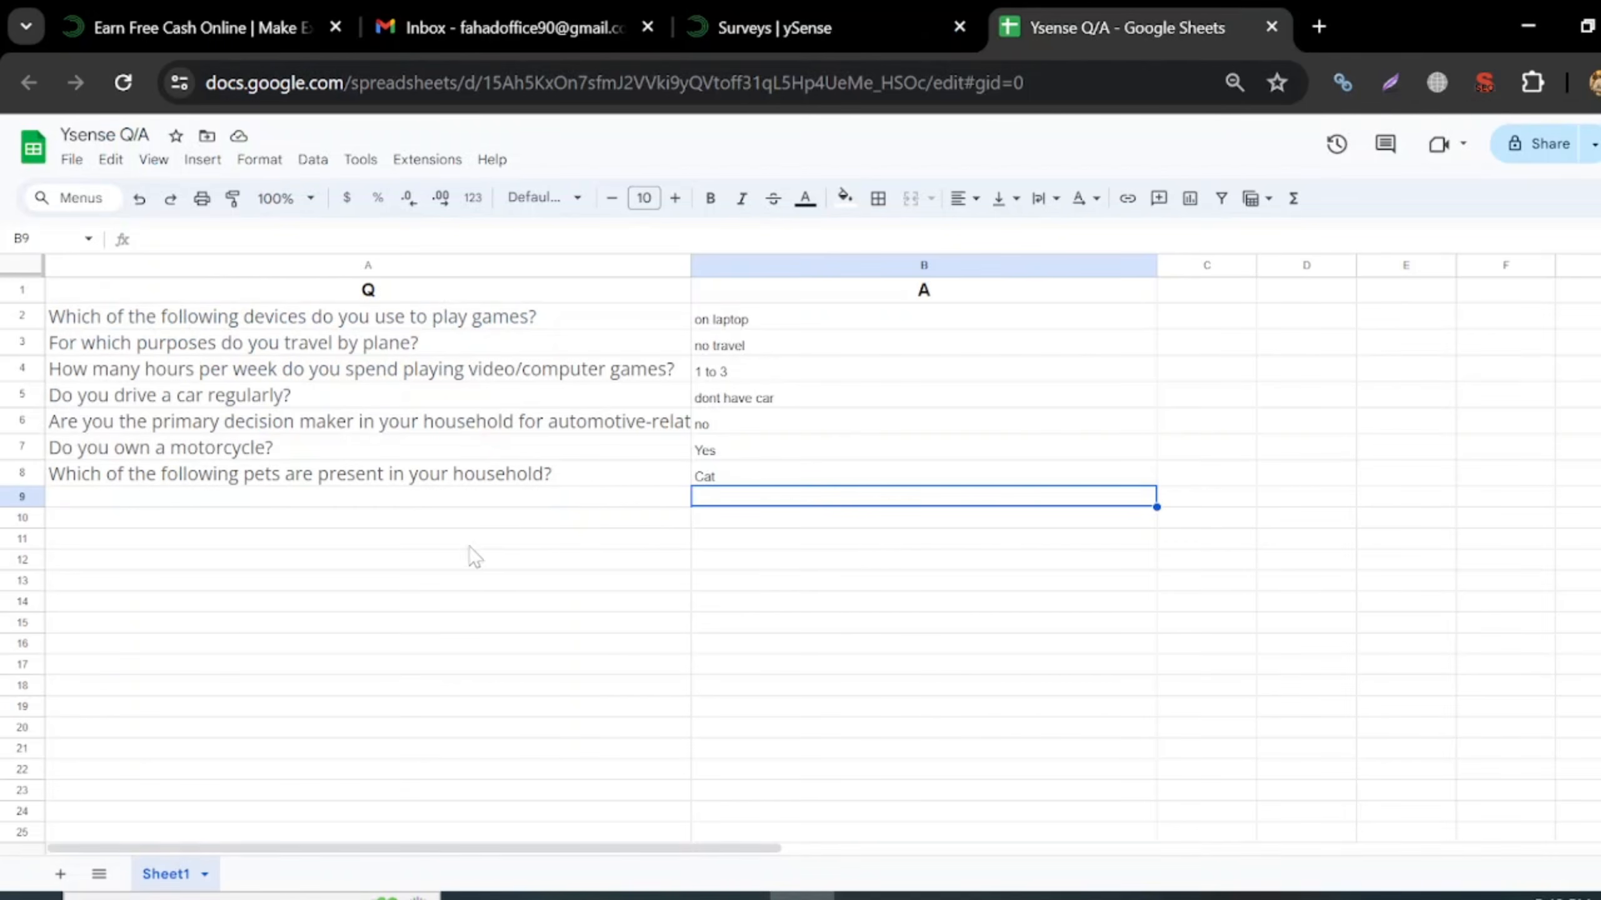
click(476, 500)
key(ctrl+v)
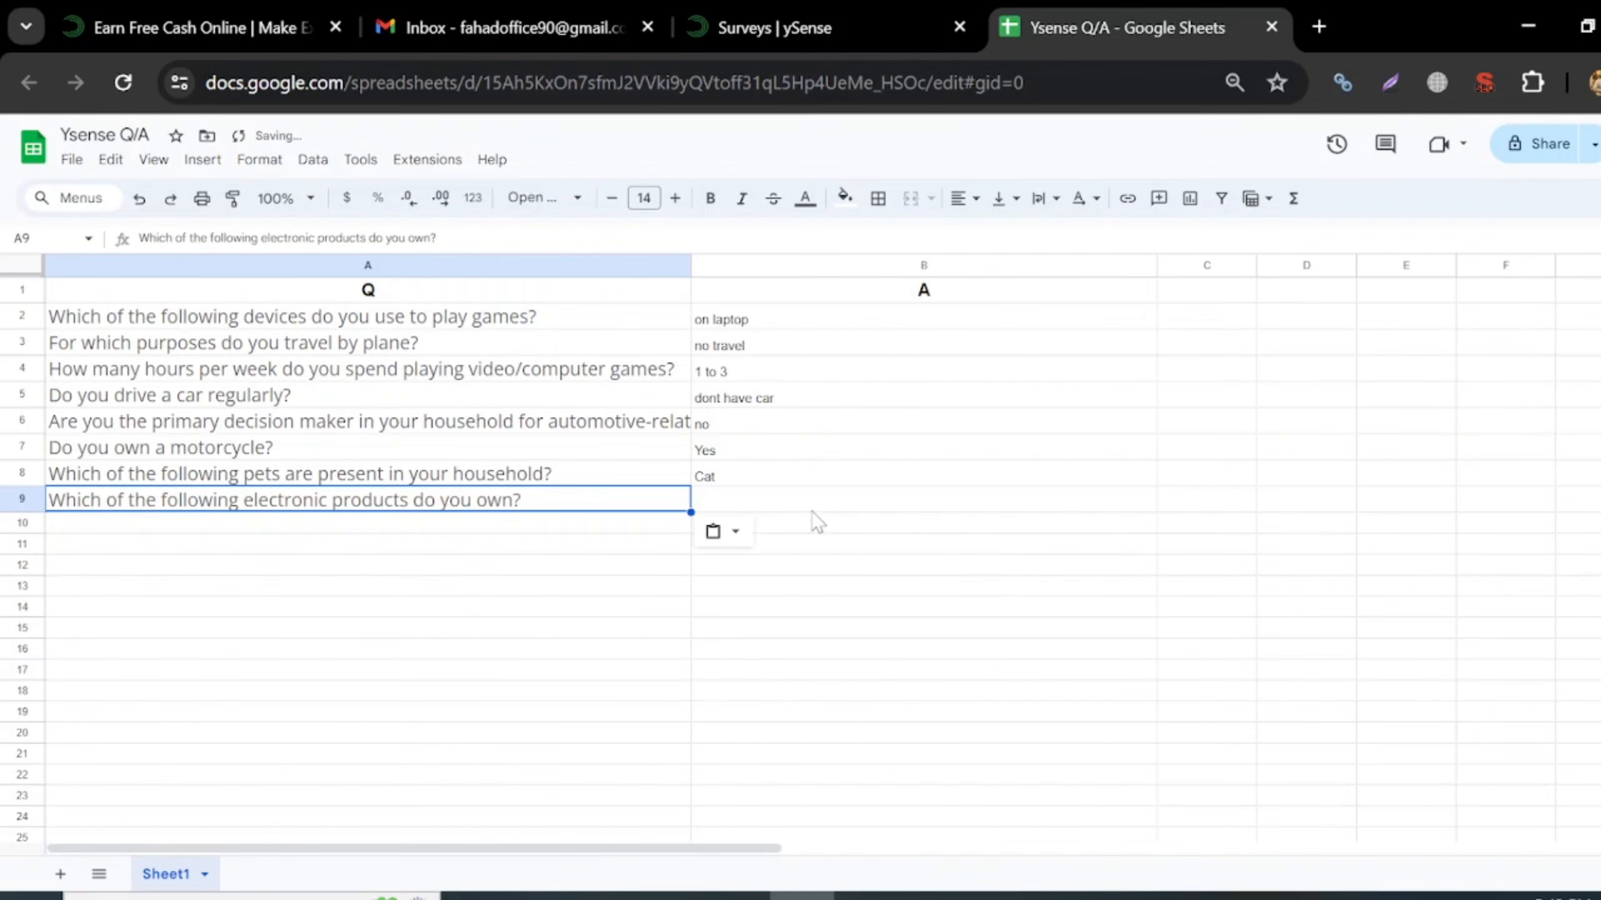
click(812, 508)
text(Led T)
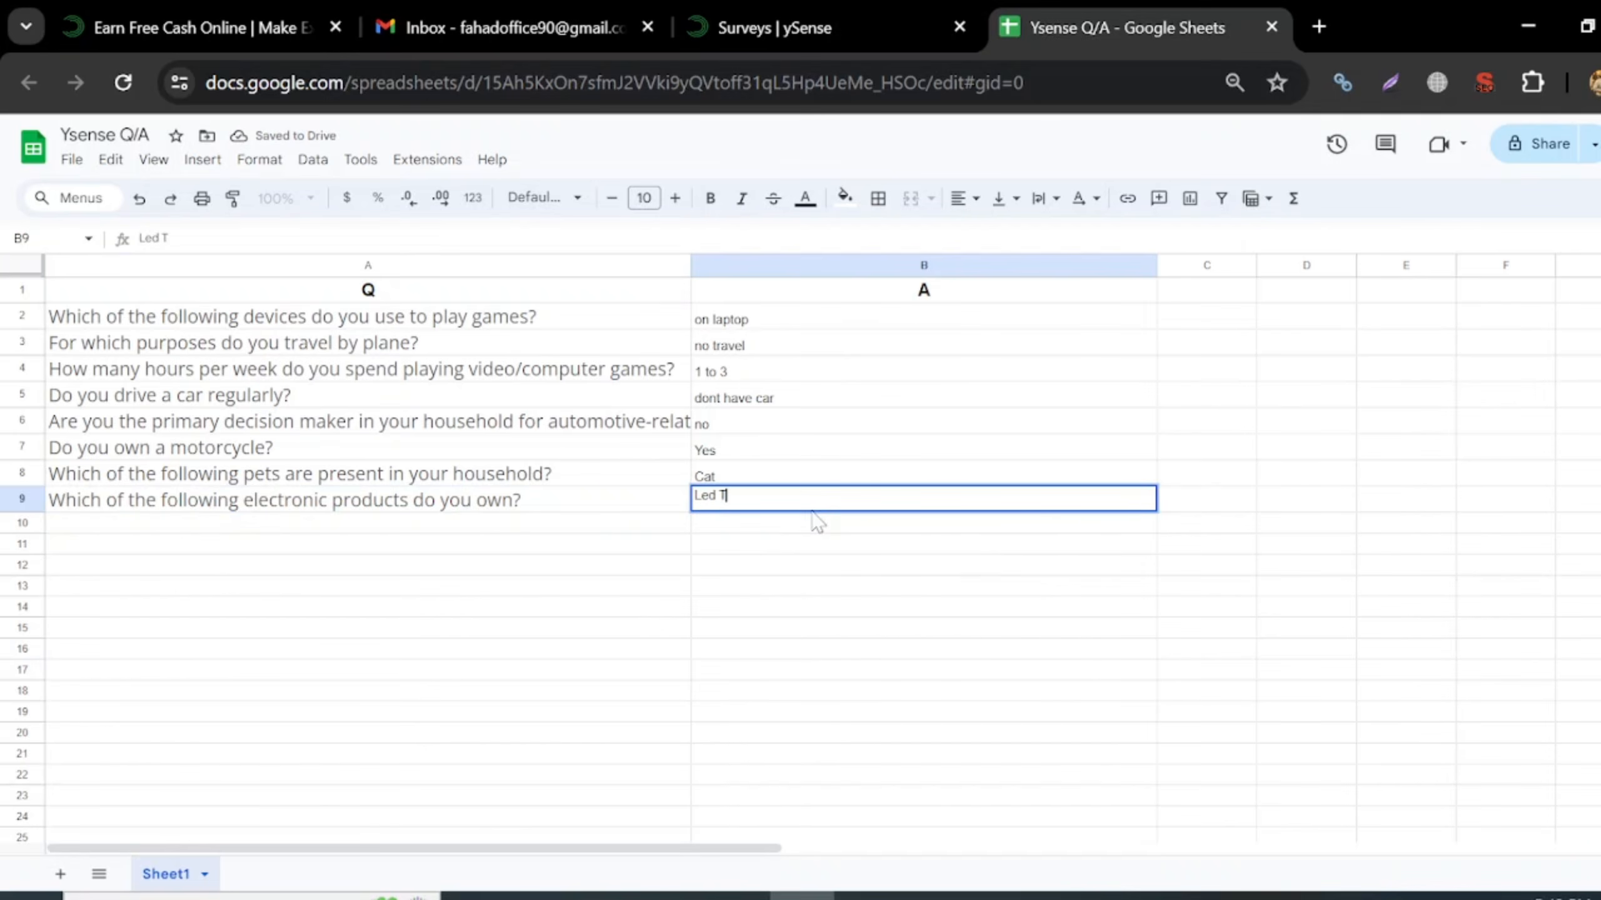
text(V)
key(Return)
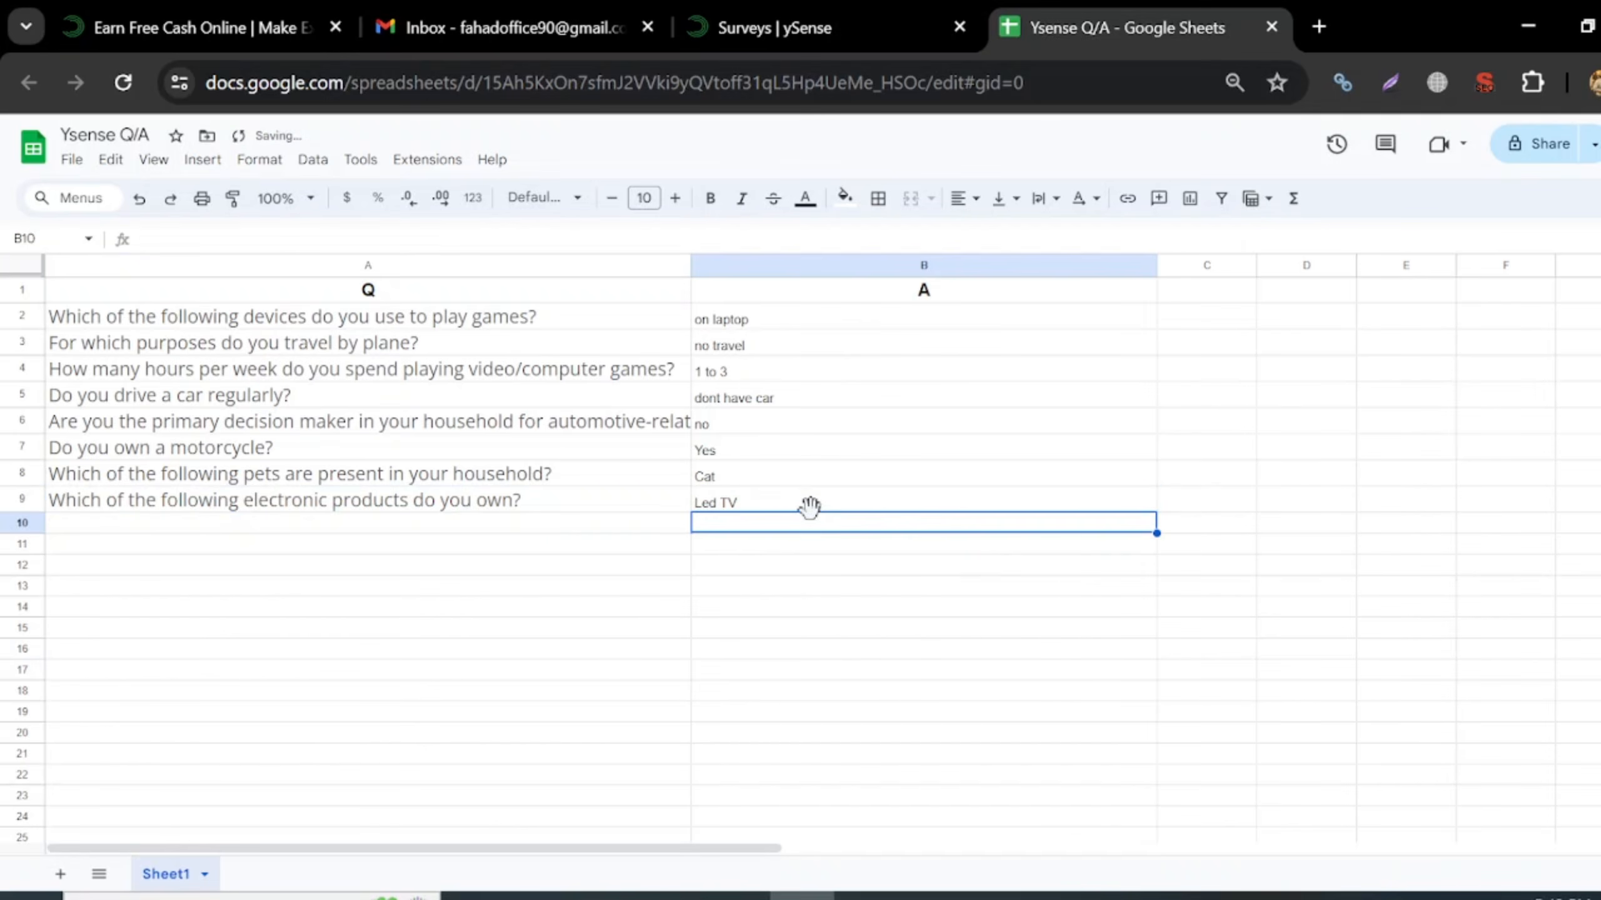
- Correct the B9 answer from 'Led TV' to 'LCD TV'
click(869, 19)
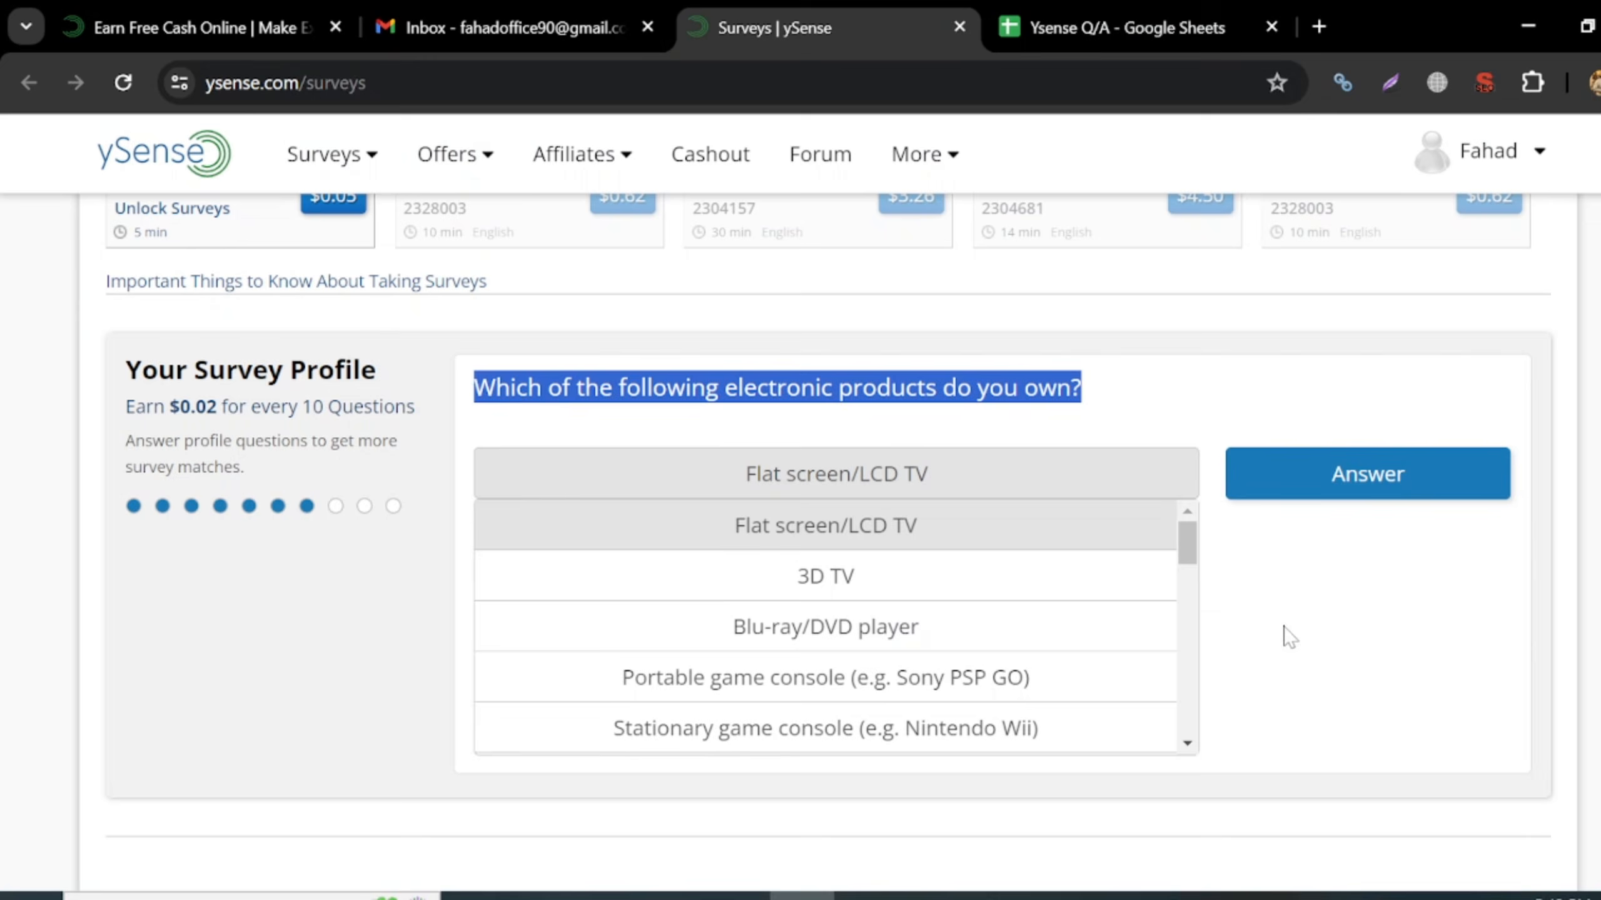
click(1122, 27)
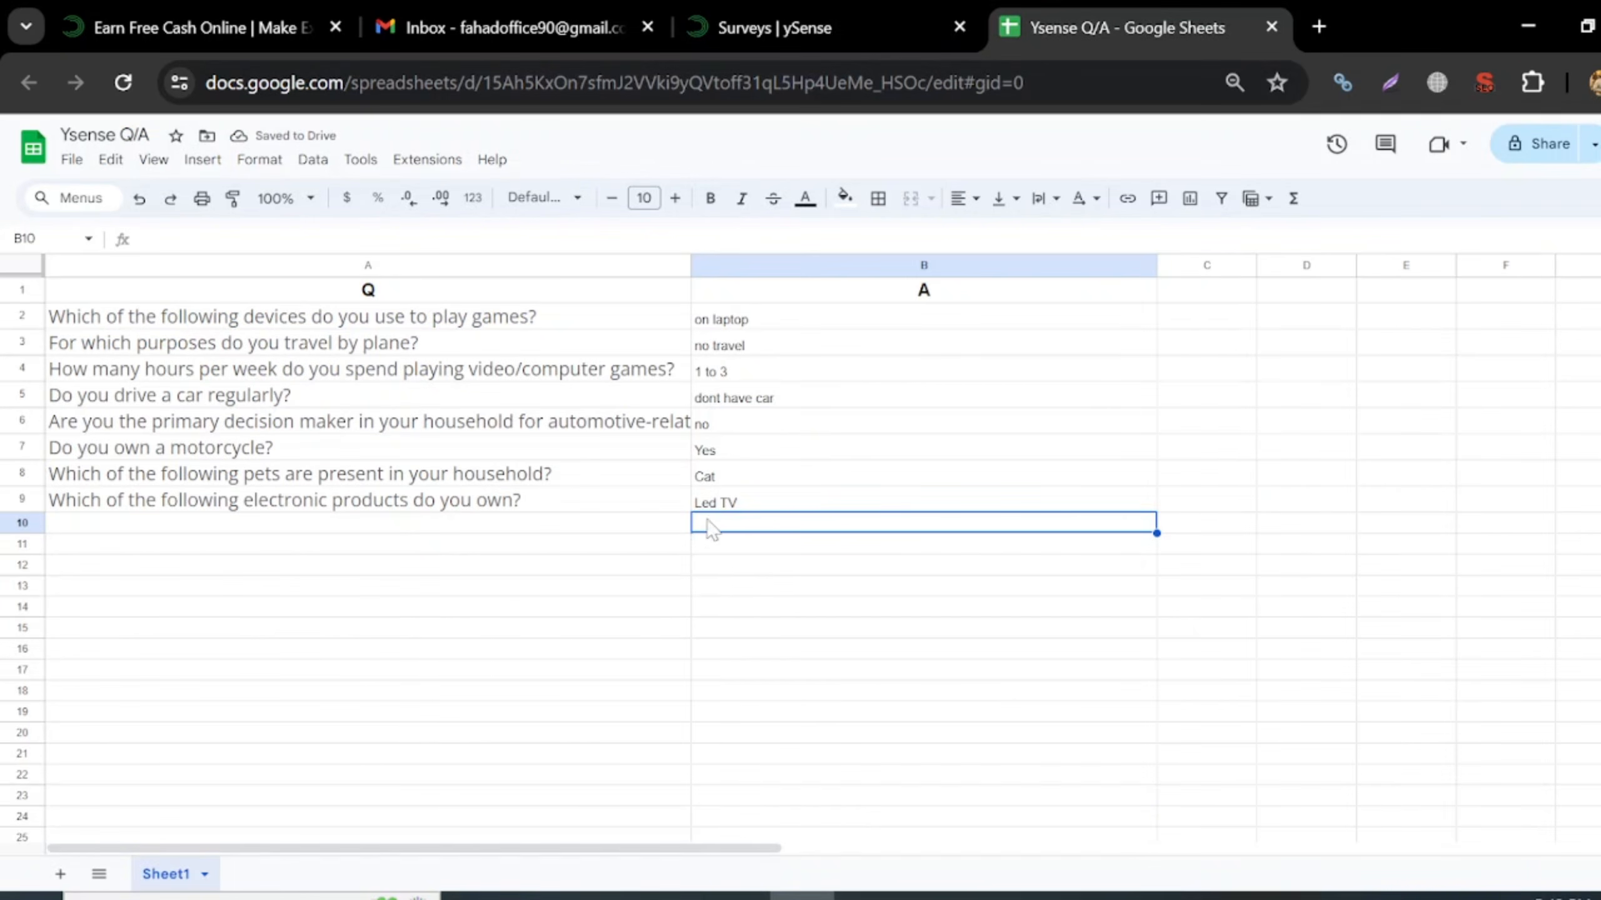
double_click(717, 506)
key(Left)
key(Left)
key(Left)
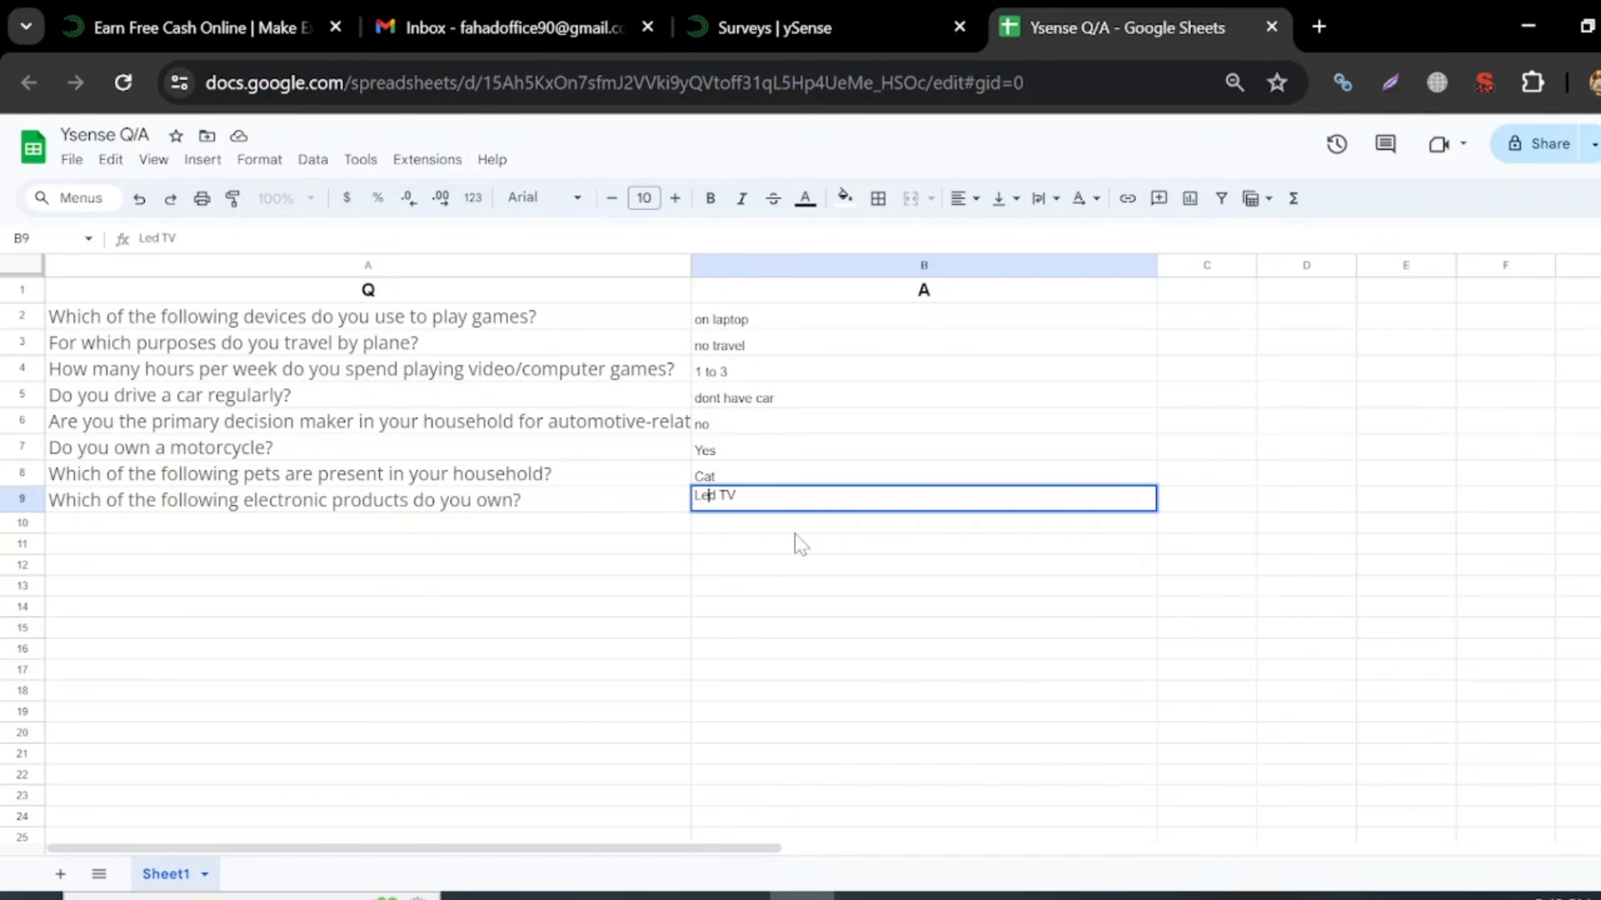
key(BackSpace)
key(BackSpace)
text(CD)
key(Return)
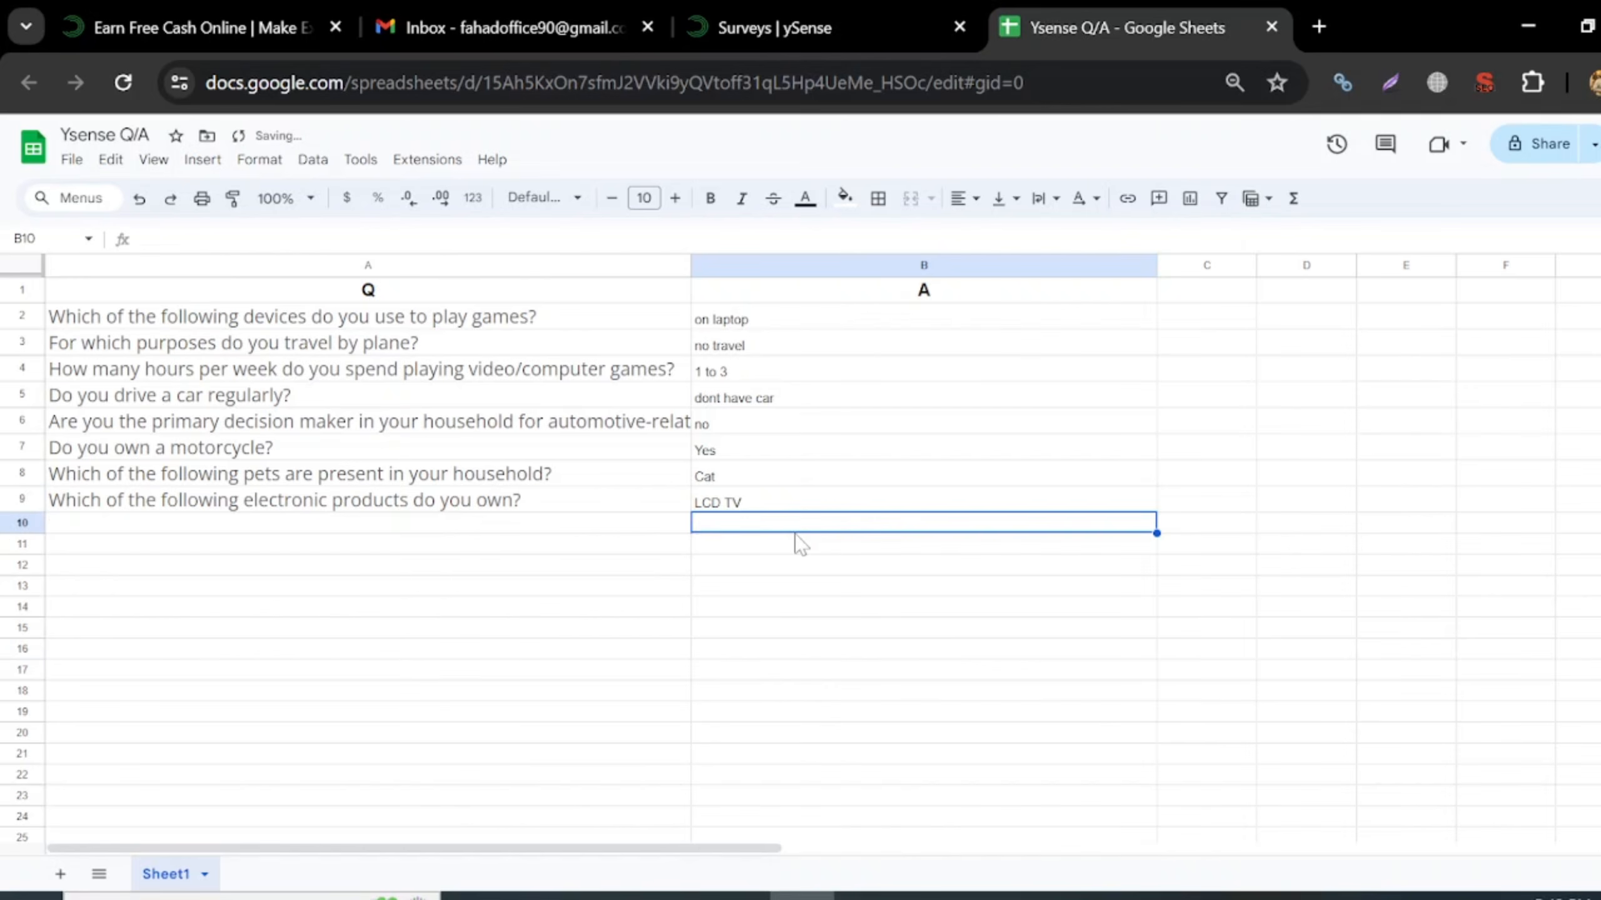
click(901, 19)
- Submit the electronics answer and choose 'I don't listen to radio'
click(1335, 467)
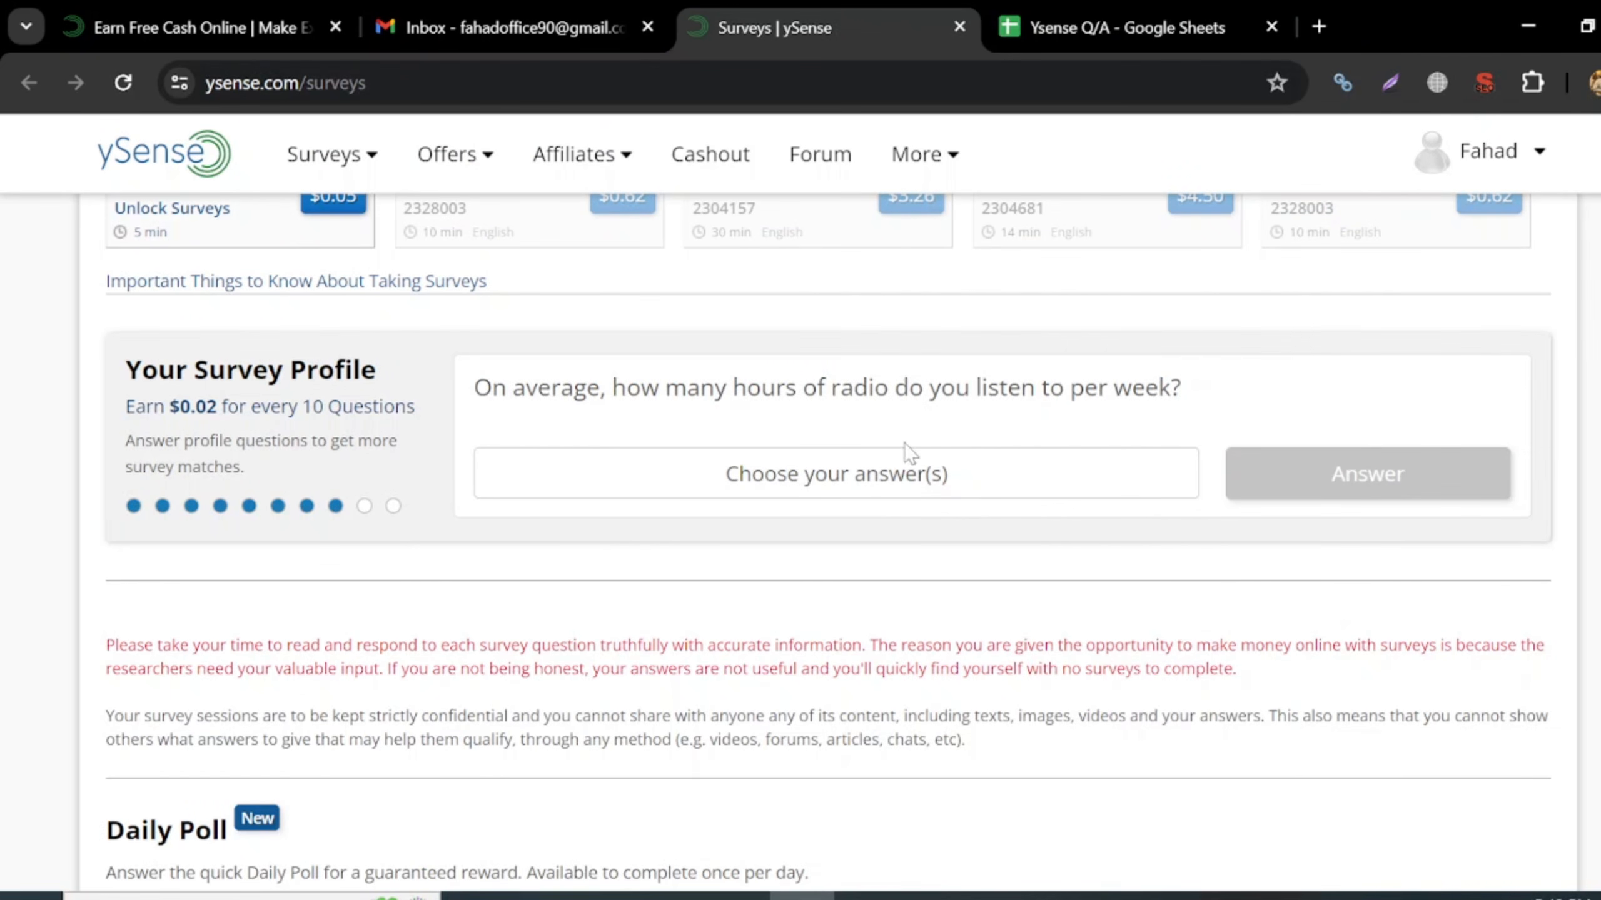
click(1004, 479)
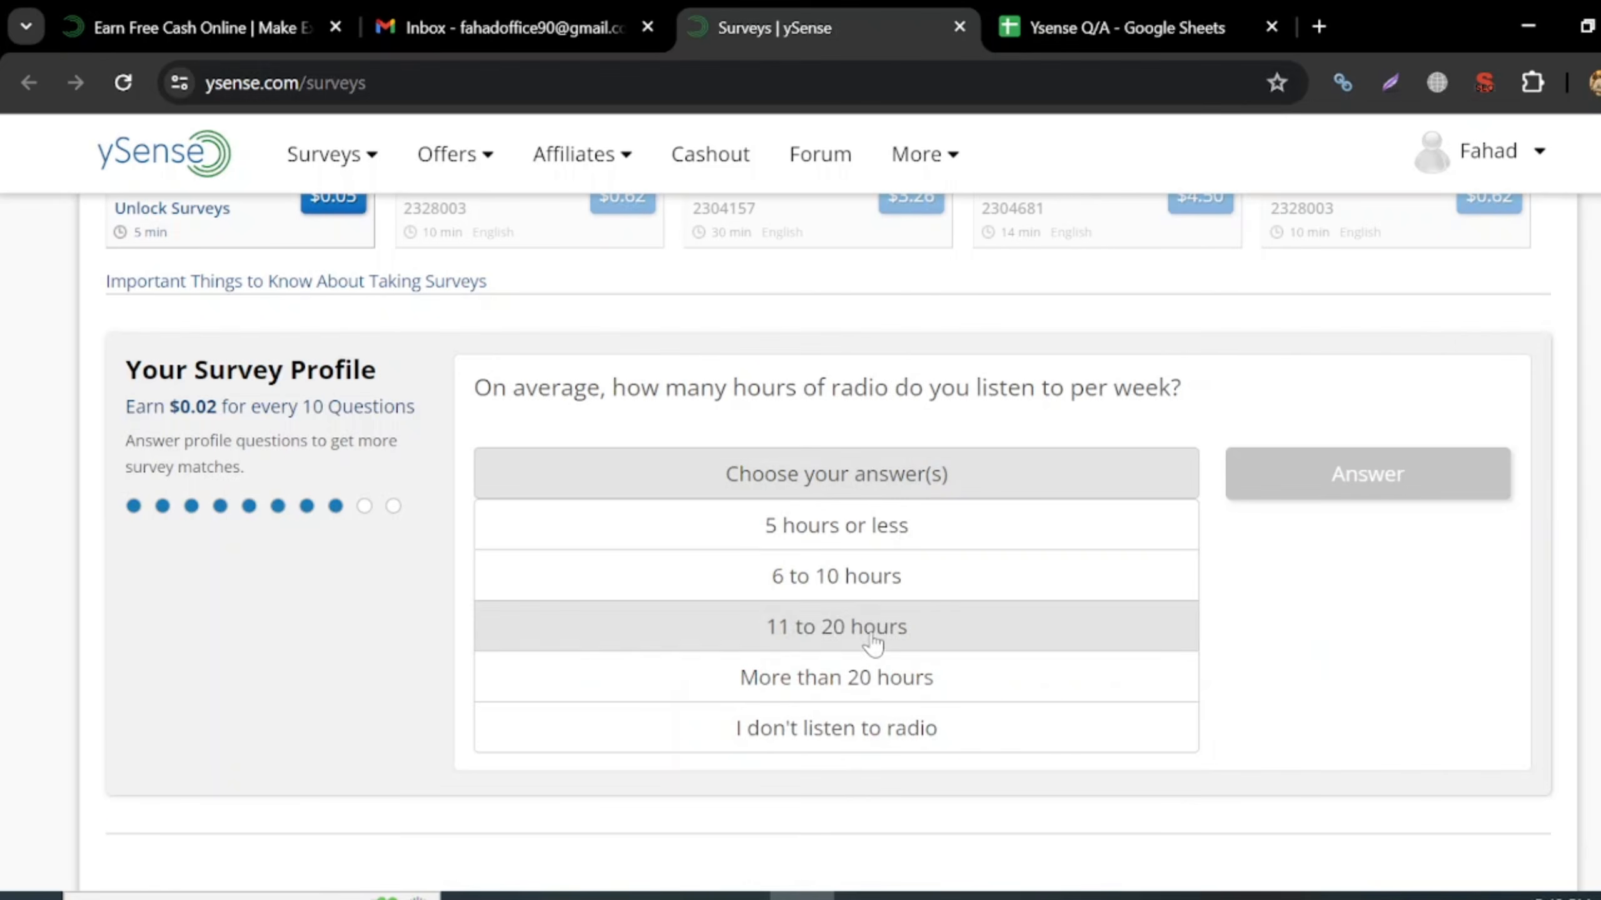
click(858, 732)
- Copy the radio question into A10 and log 'dont listen' in B10
drag(474, 387, 1220, 379)
key(ctrl+c)
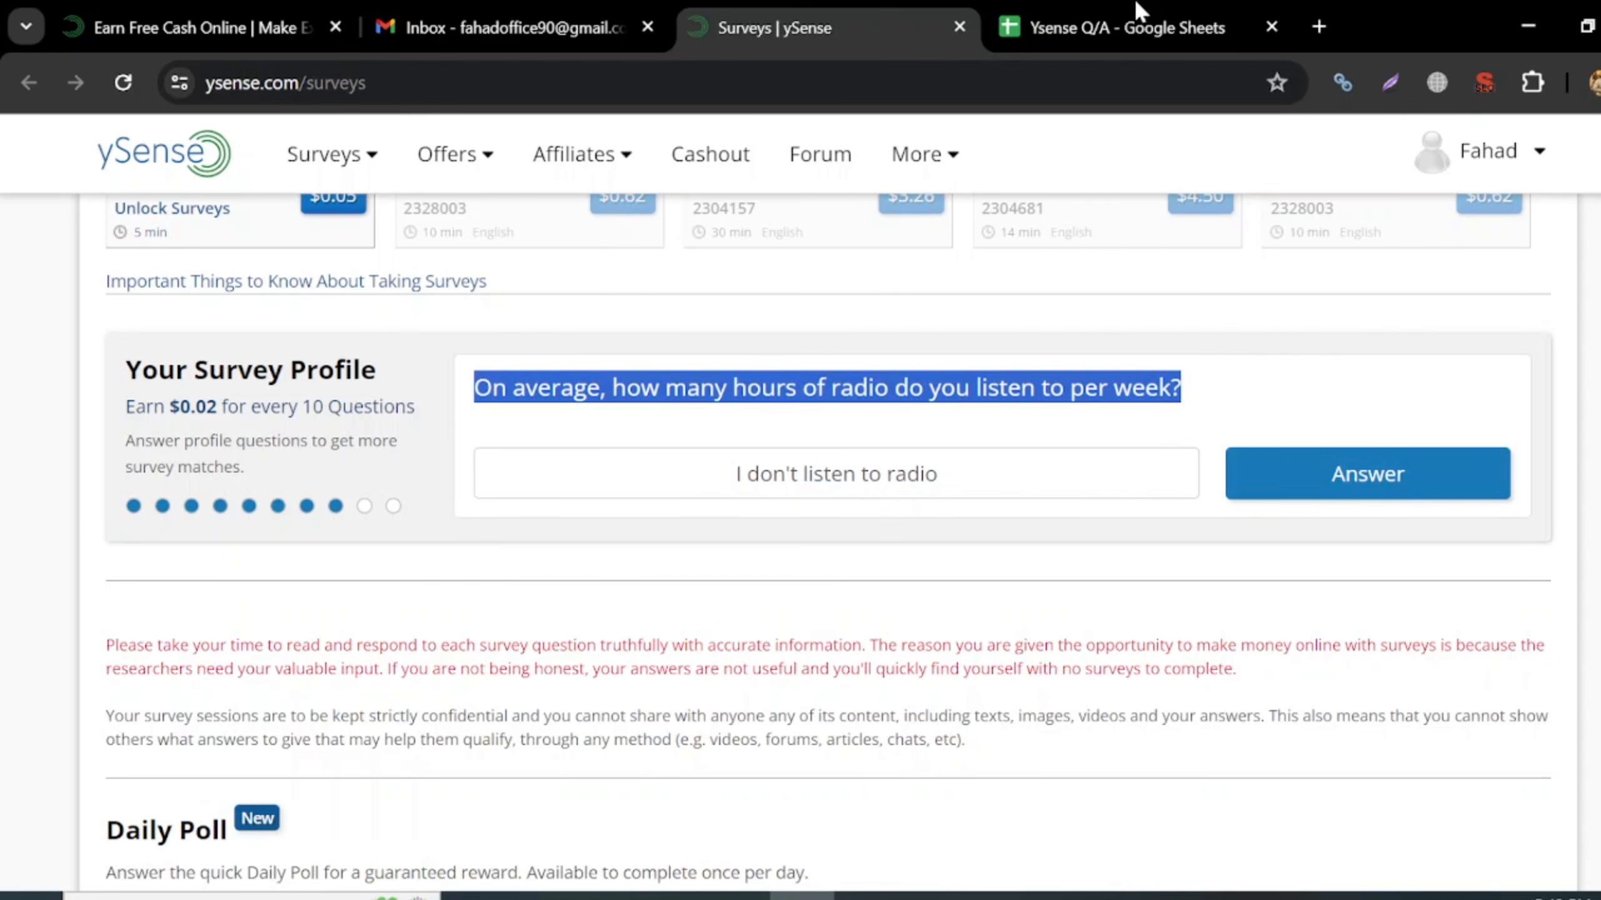
key(ctrl+Tab)
click(501, 527)
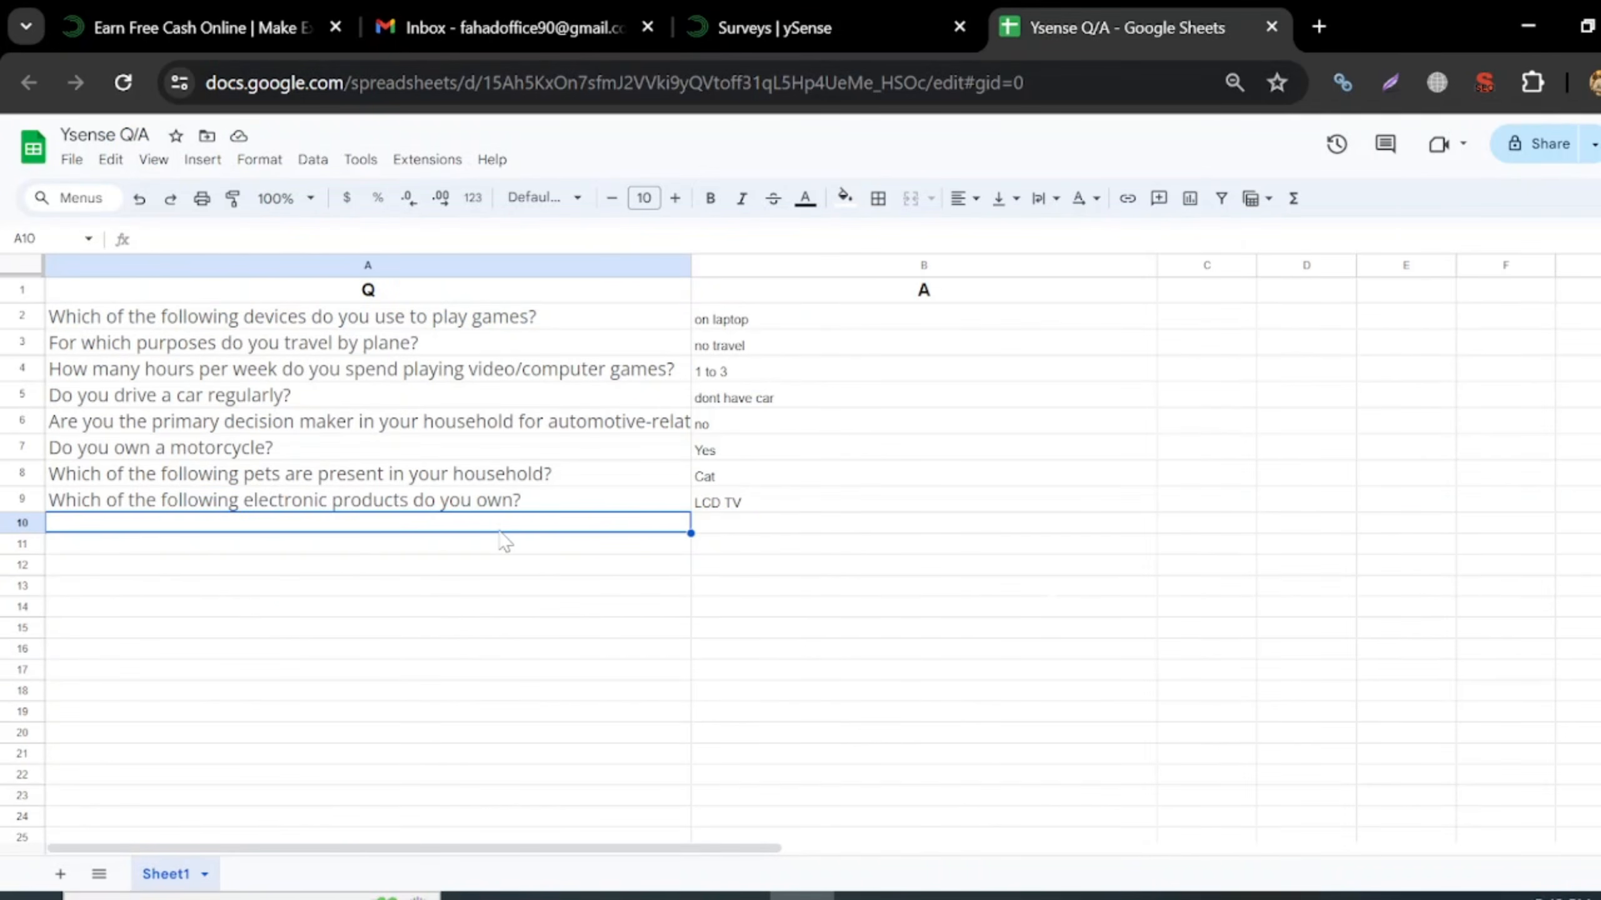
key(ctrl+v)
click(770, 535)
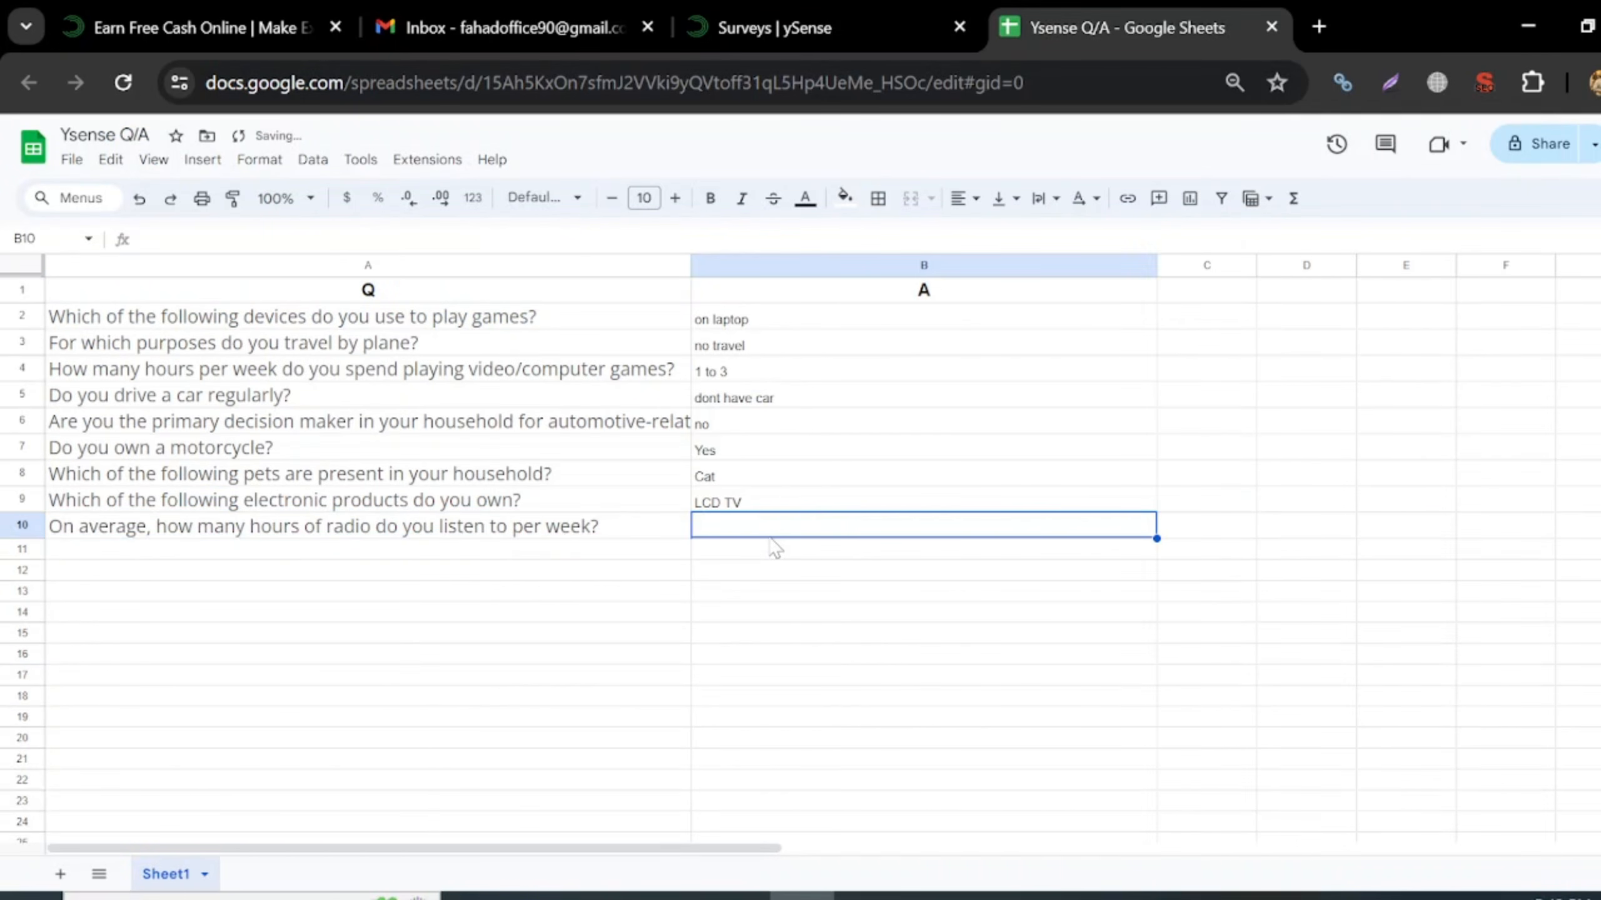
text(dont listen radio)
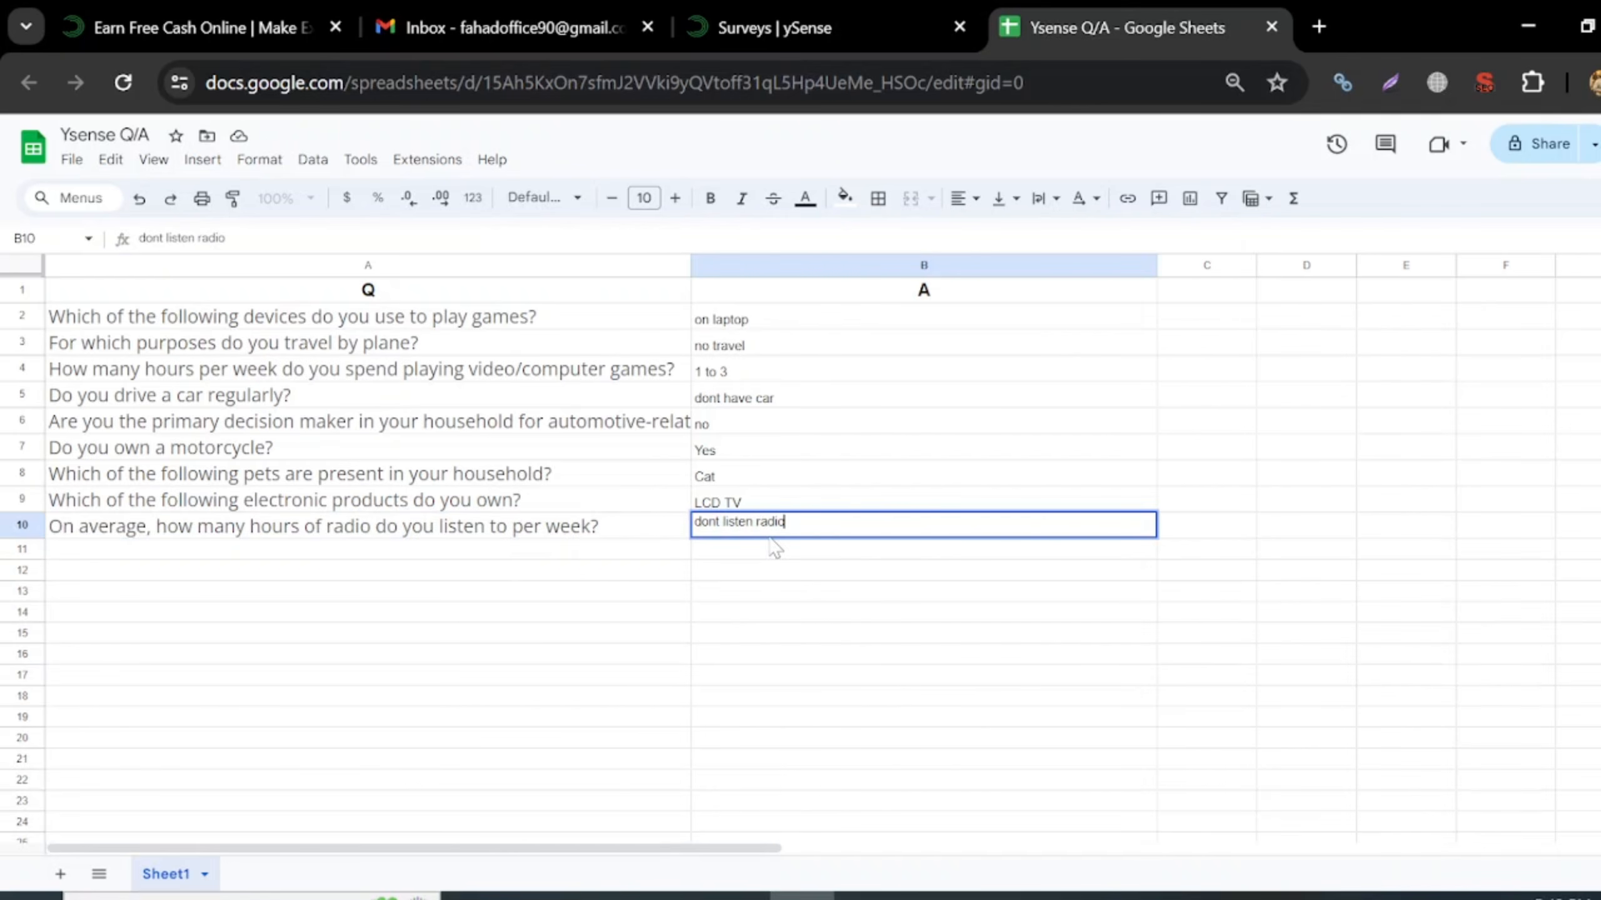
key(Return)
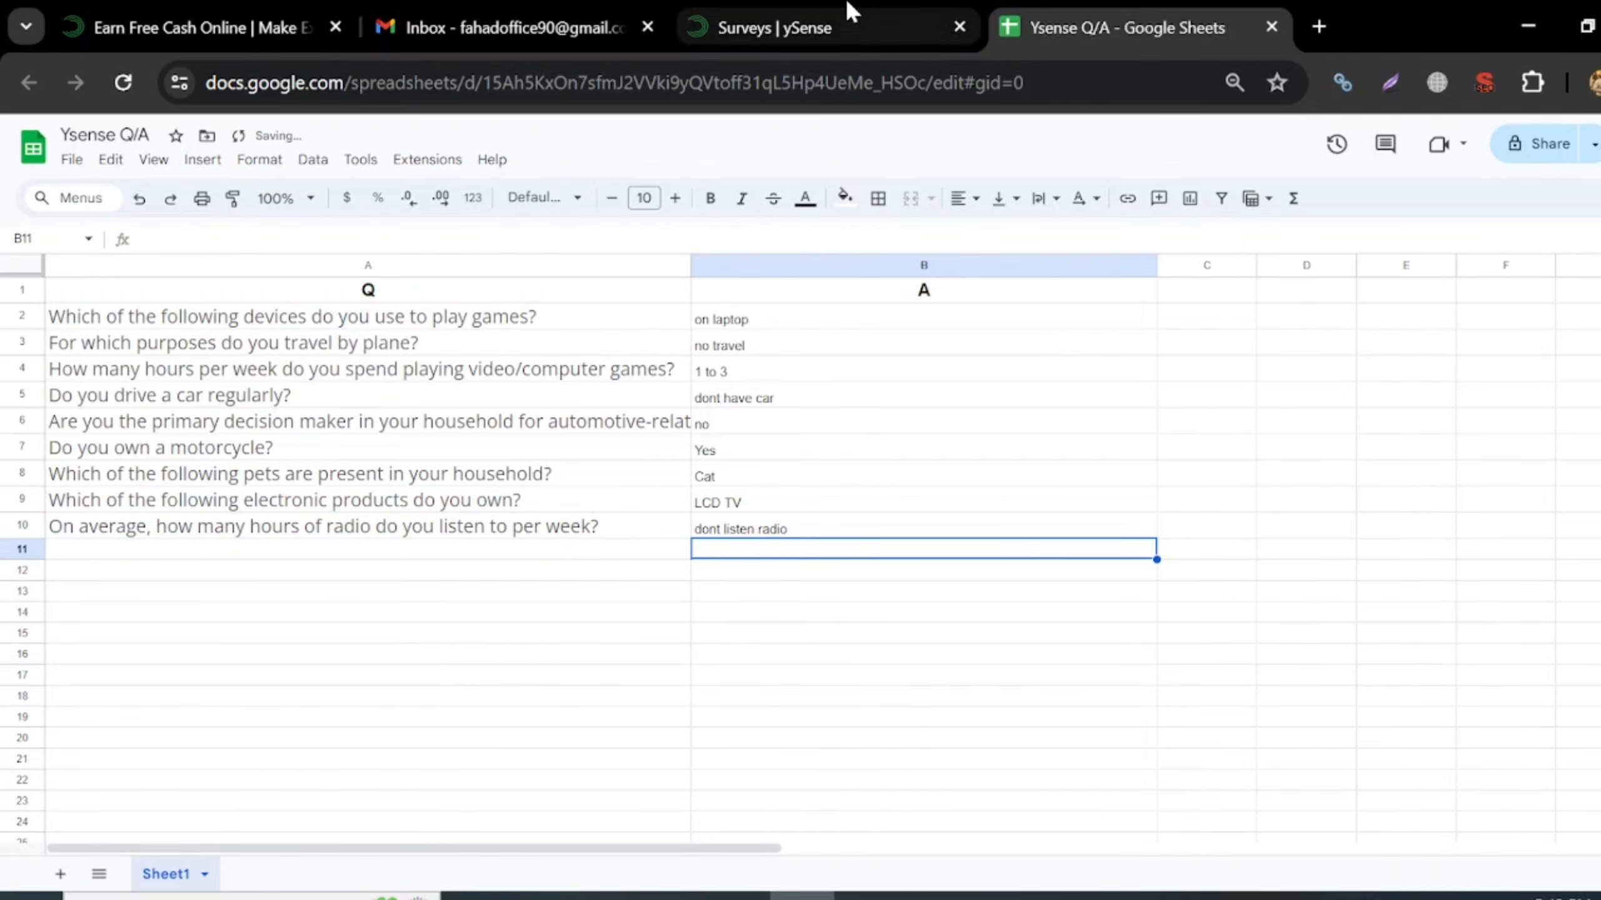
- Submit the radio answer and choose 'I don't know' for the phone-plan question
click(845, 25)
click(1440, 470)
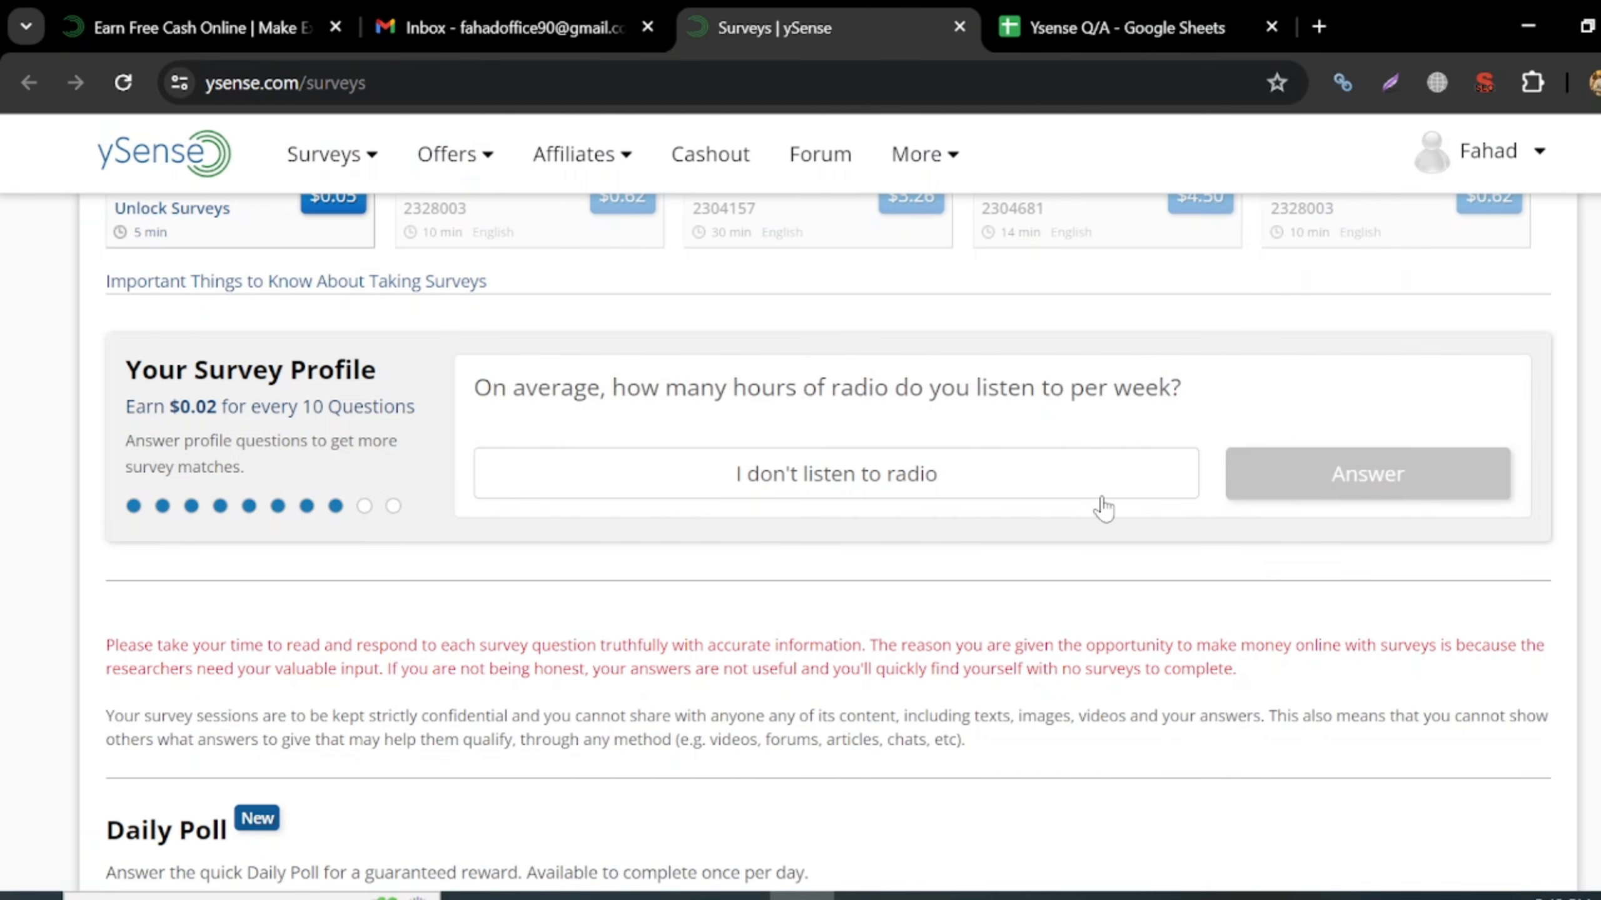
click(813, 495)
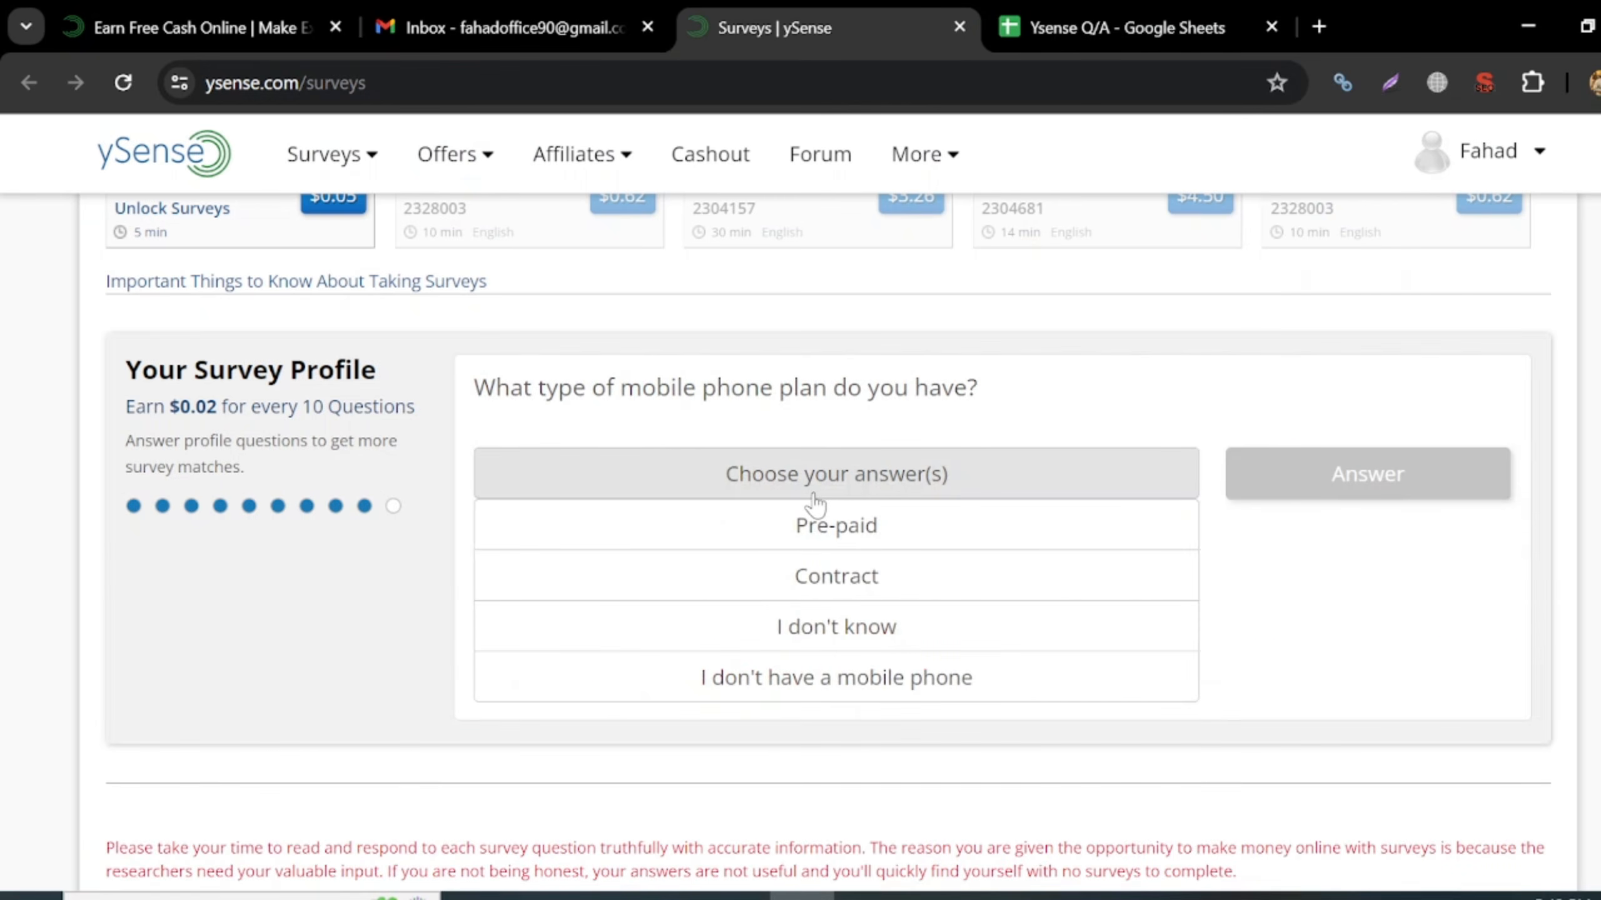
click(820, 642)
- Copy the phone-plan question into A11 and log 'dont know' in B11, fixing a typo
drag(474, 387, 1025, 347)
key(ctrl+c)
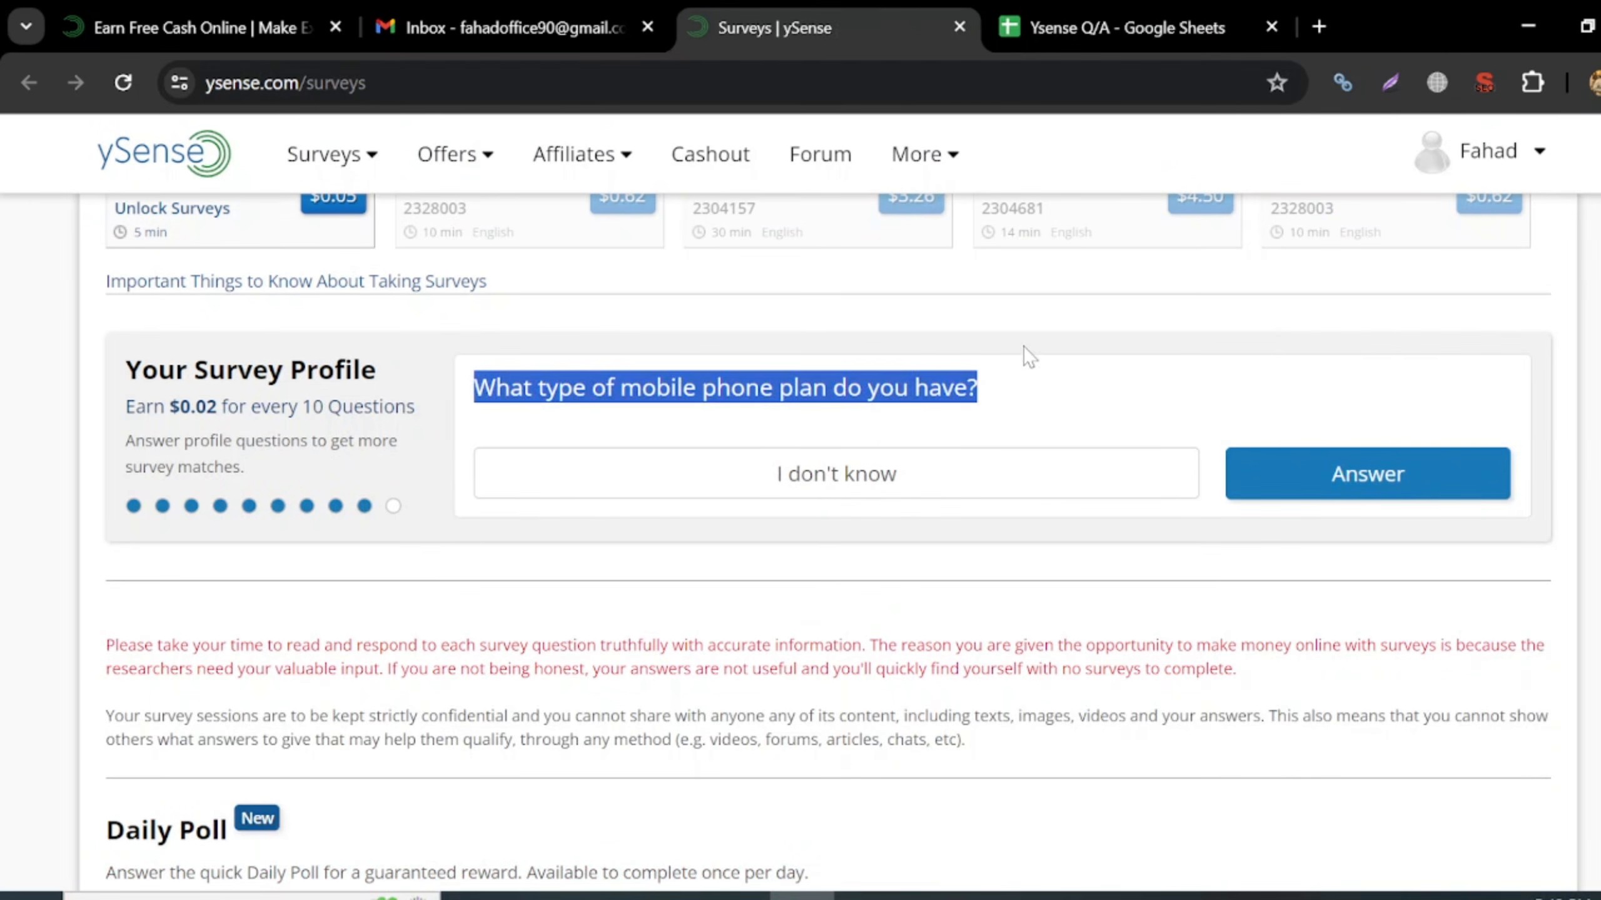
click(1121, 34)
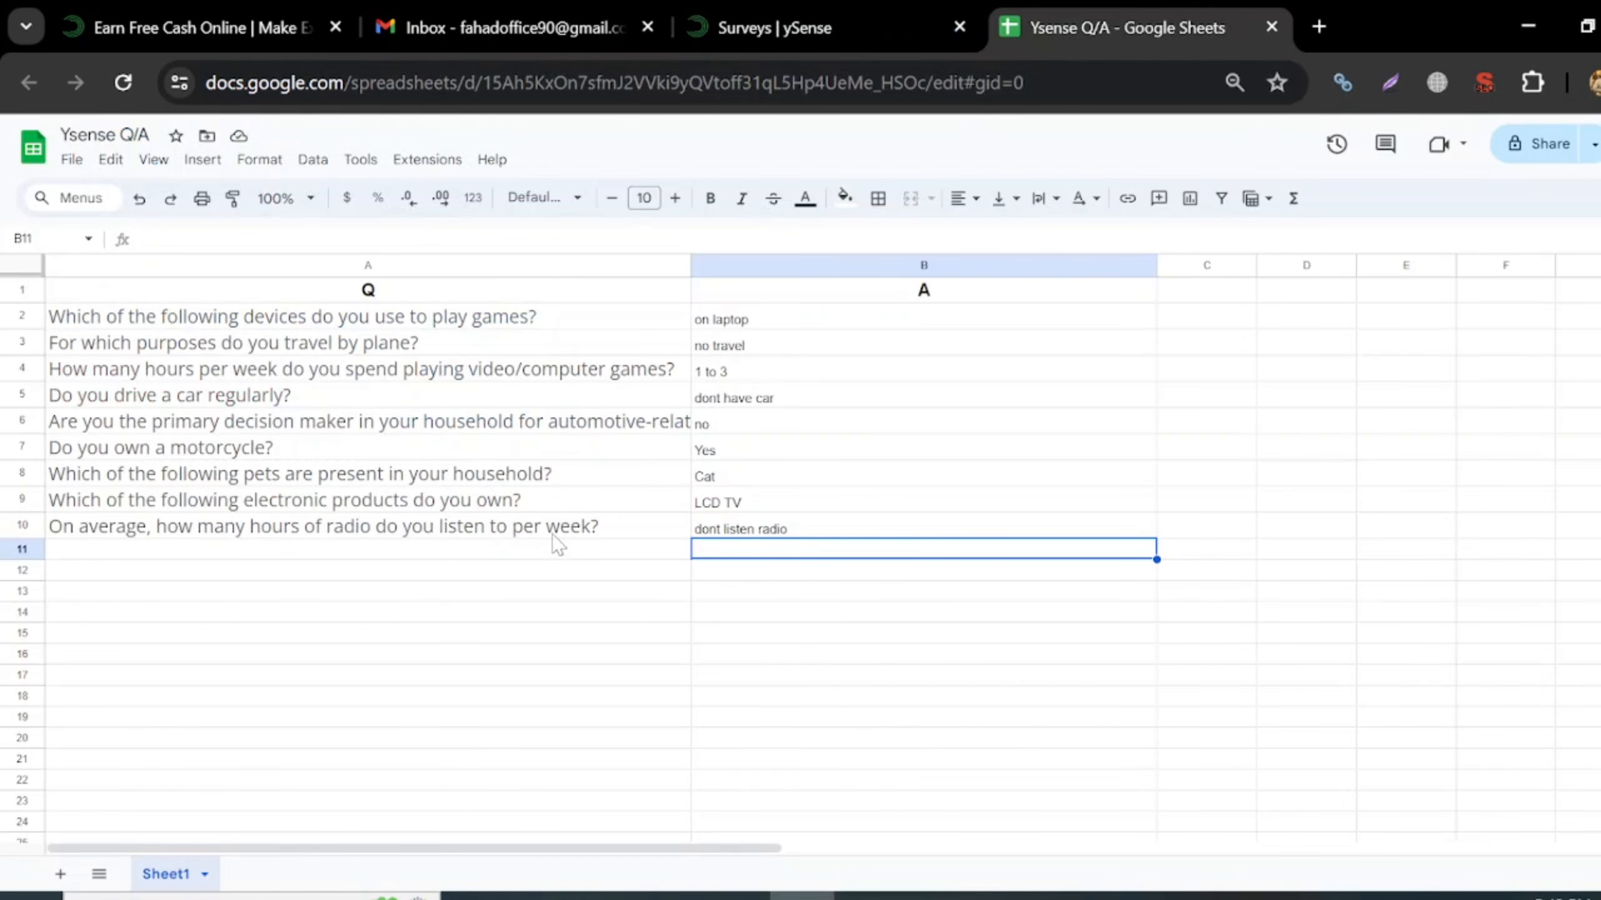
click(549, 553)
key(ctrl+v)
click(749, 571)
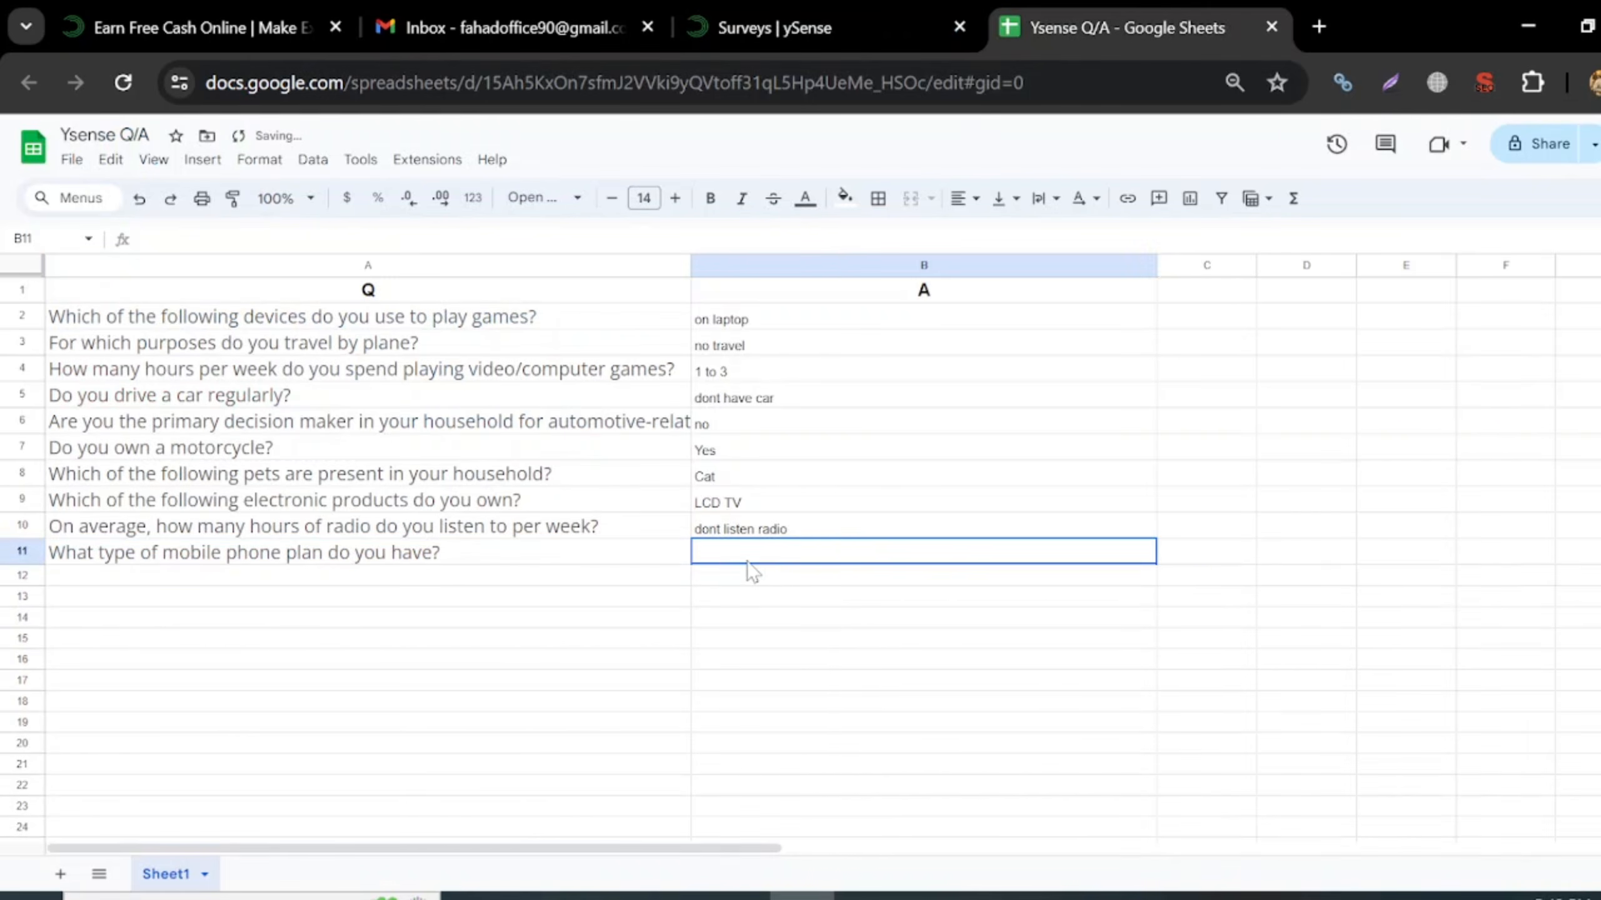
text(cont know)
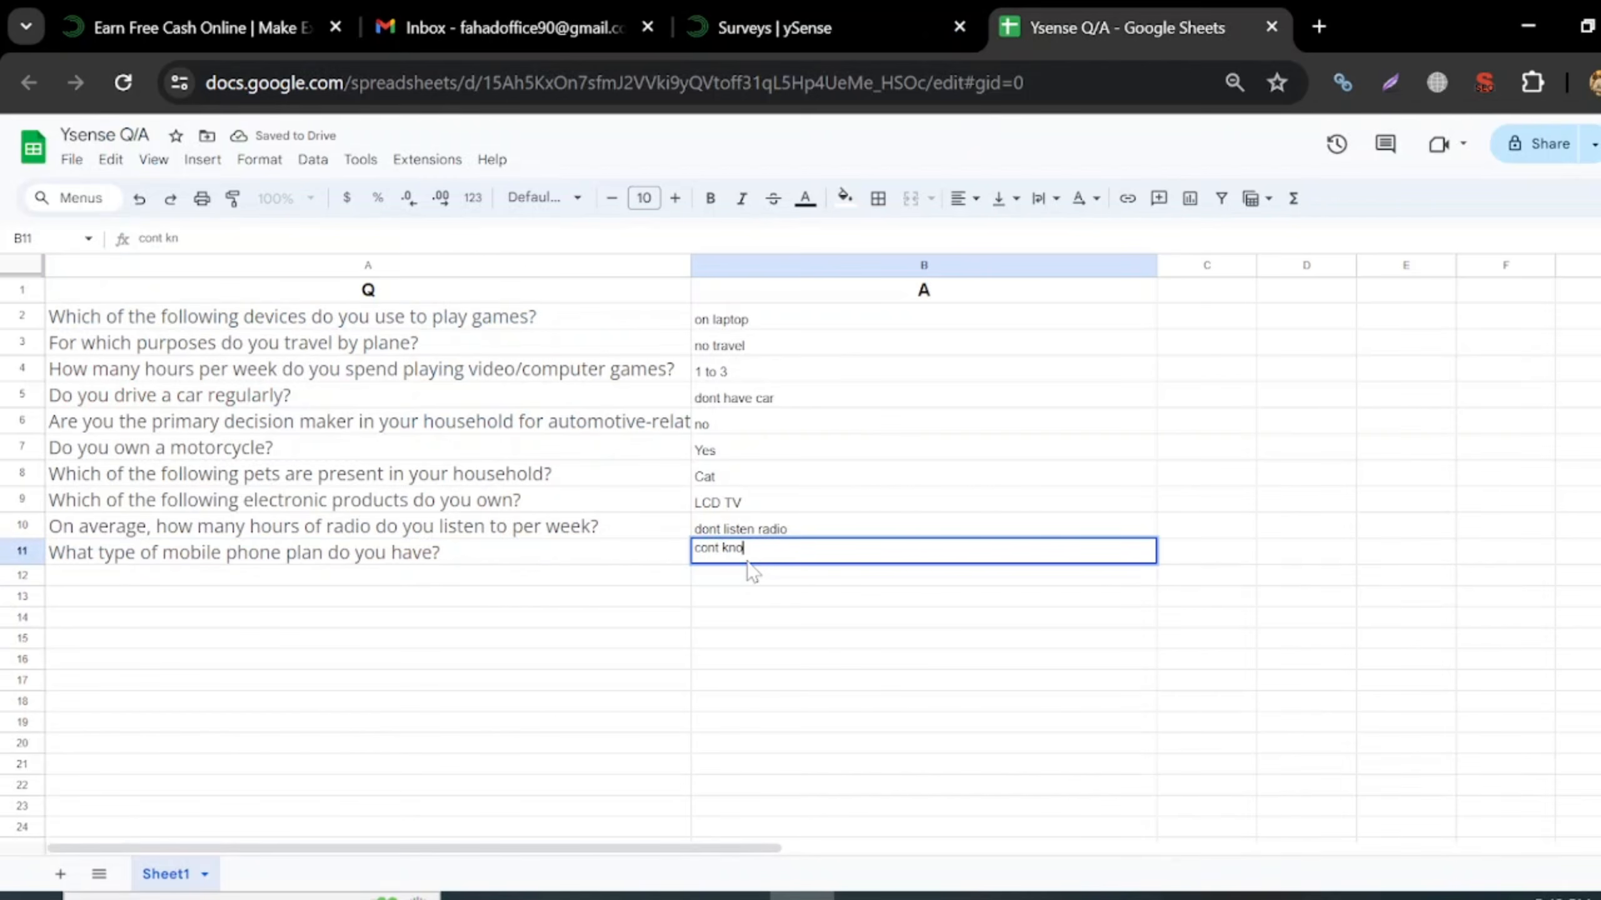
key(Return)
click(702, 557)
text(dont know)
key(Return)
click(736, 25)
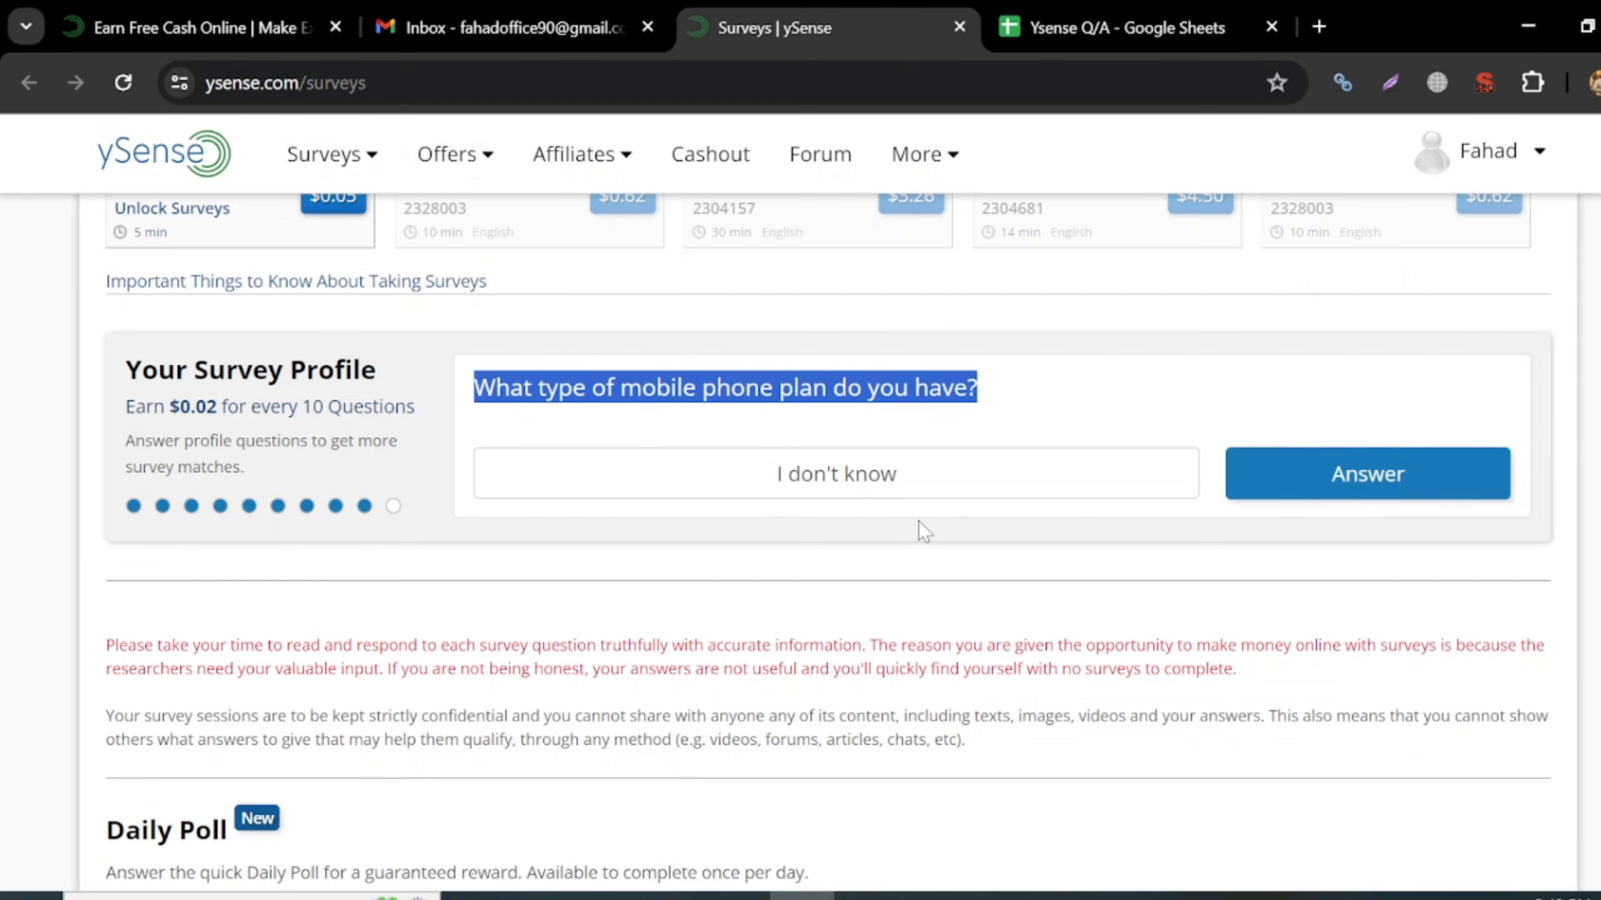
- Submit the phone-plan answer, collect the $0.02 reward, and continue to the television-hours question
click(1356, 468)
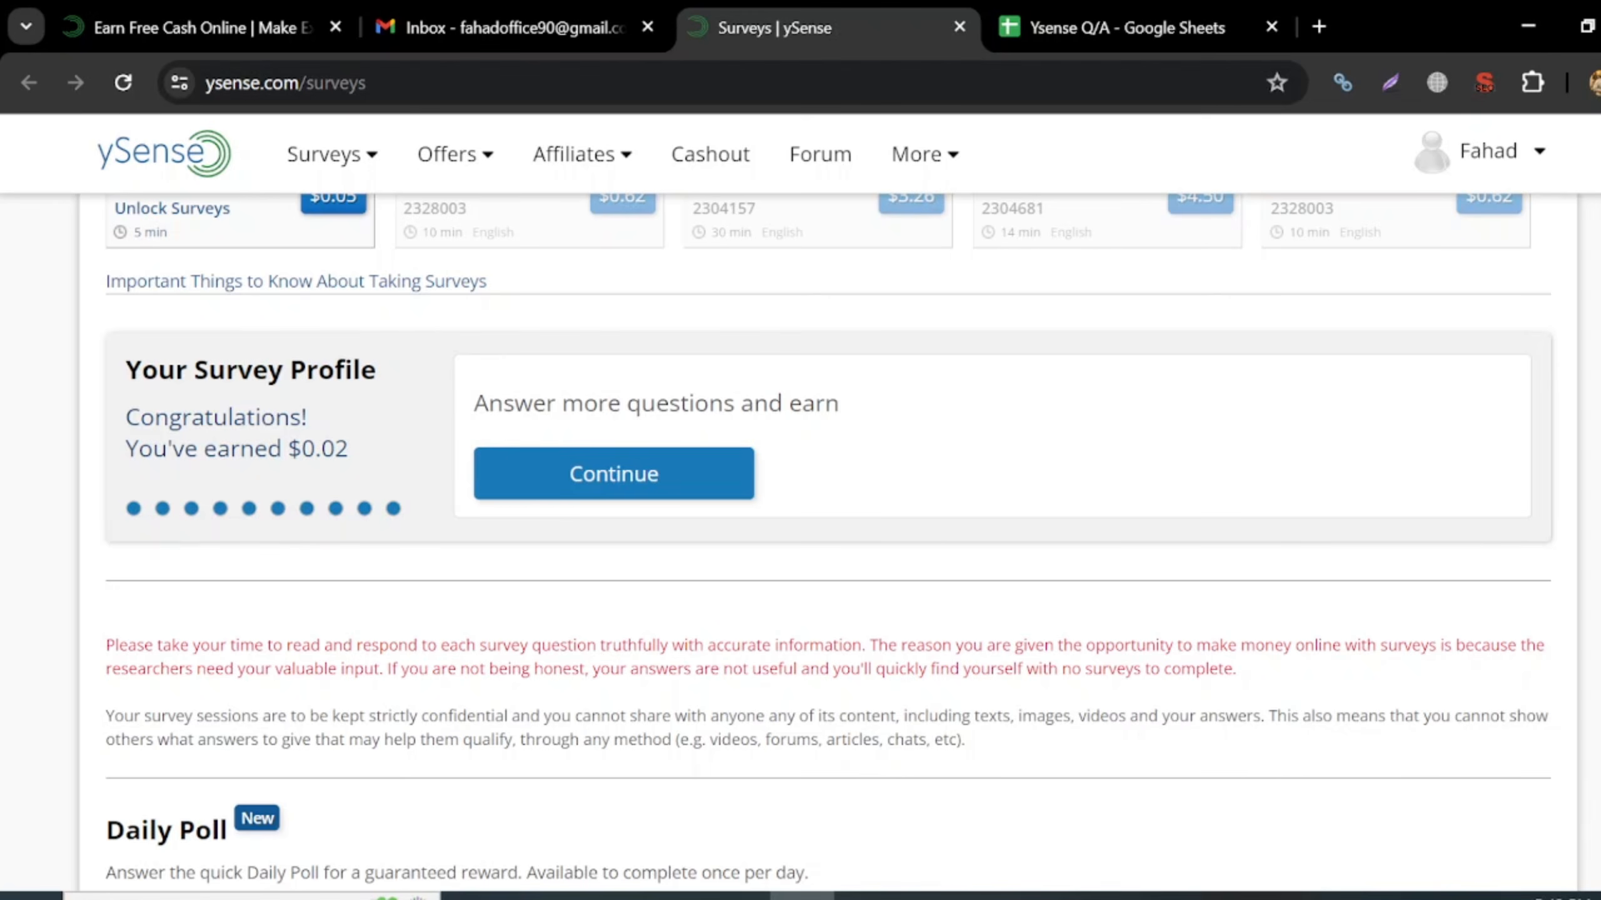
drag(126, 416, 385, 460)
click(385, 452)
click(661, 490)
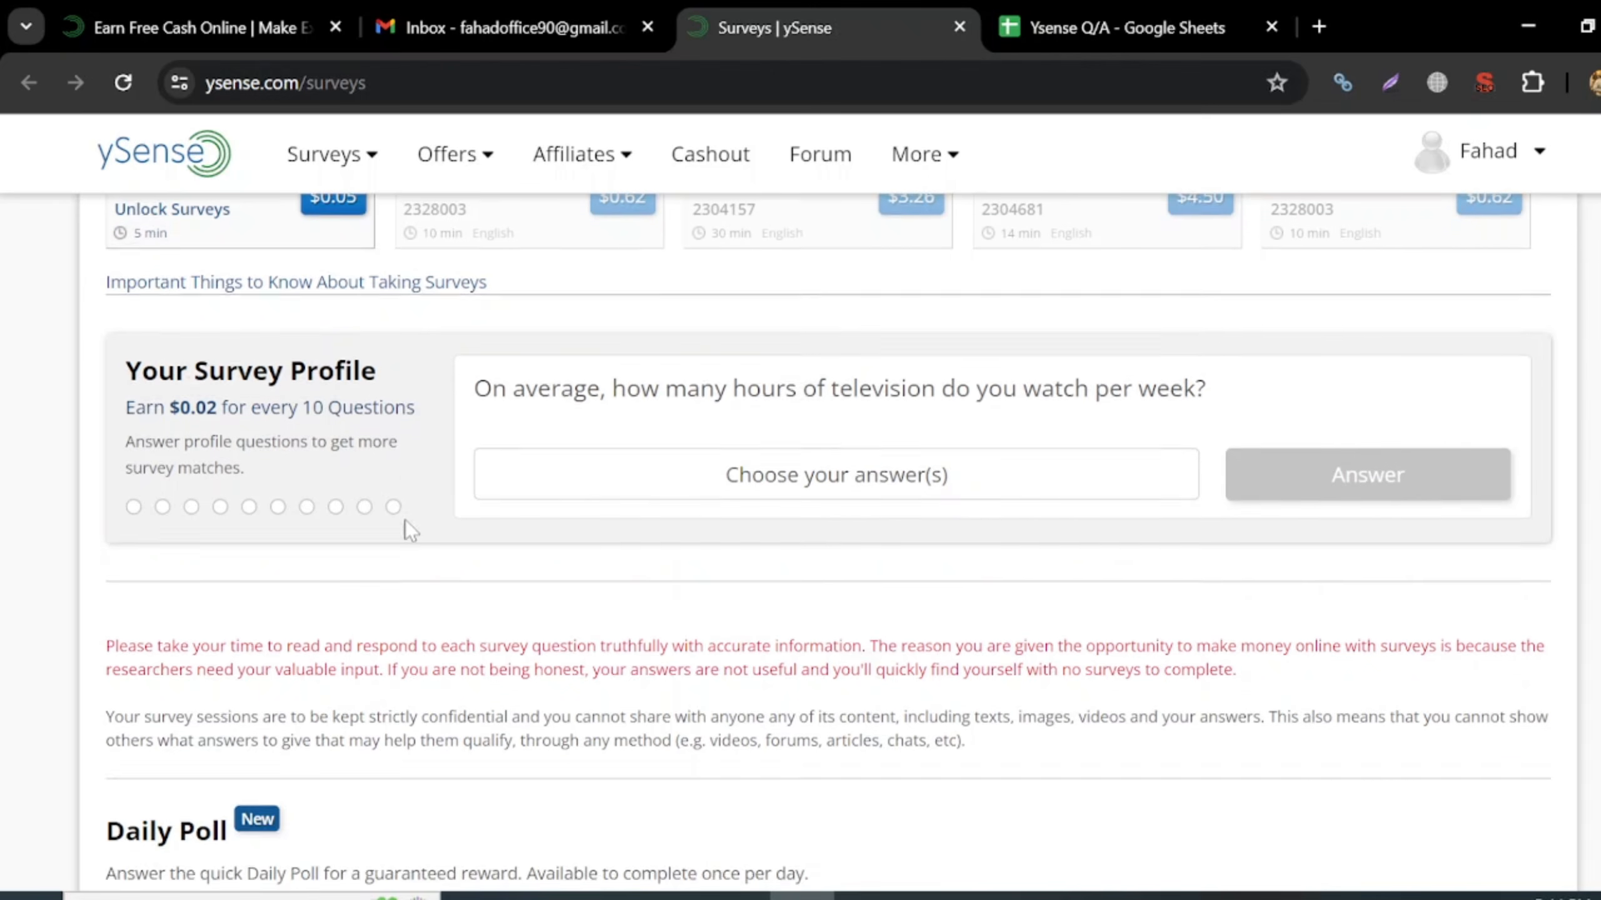
scroll(405, 521, up, 4)
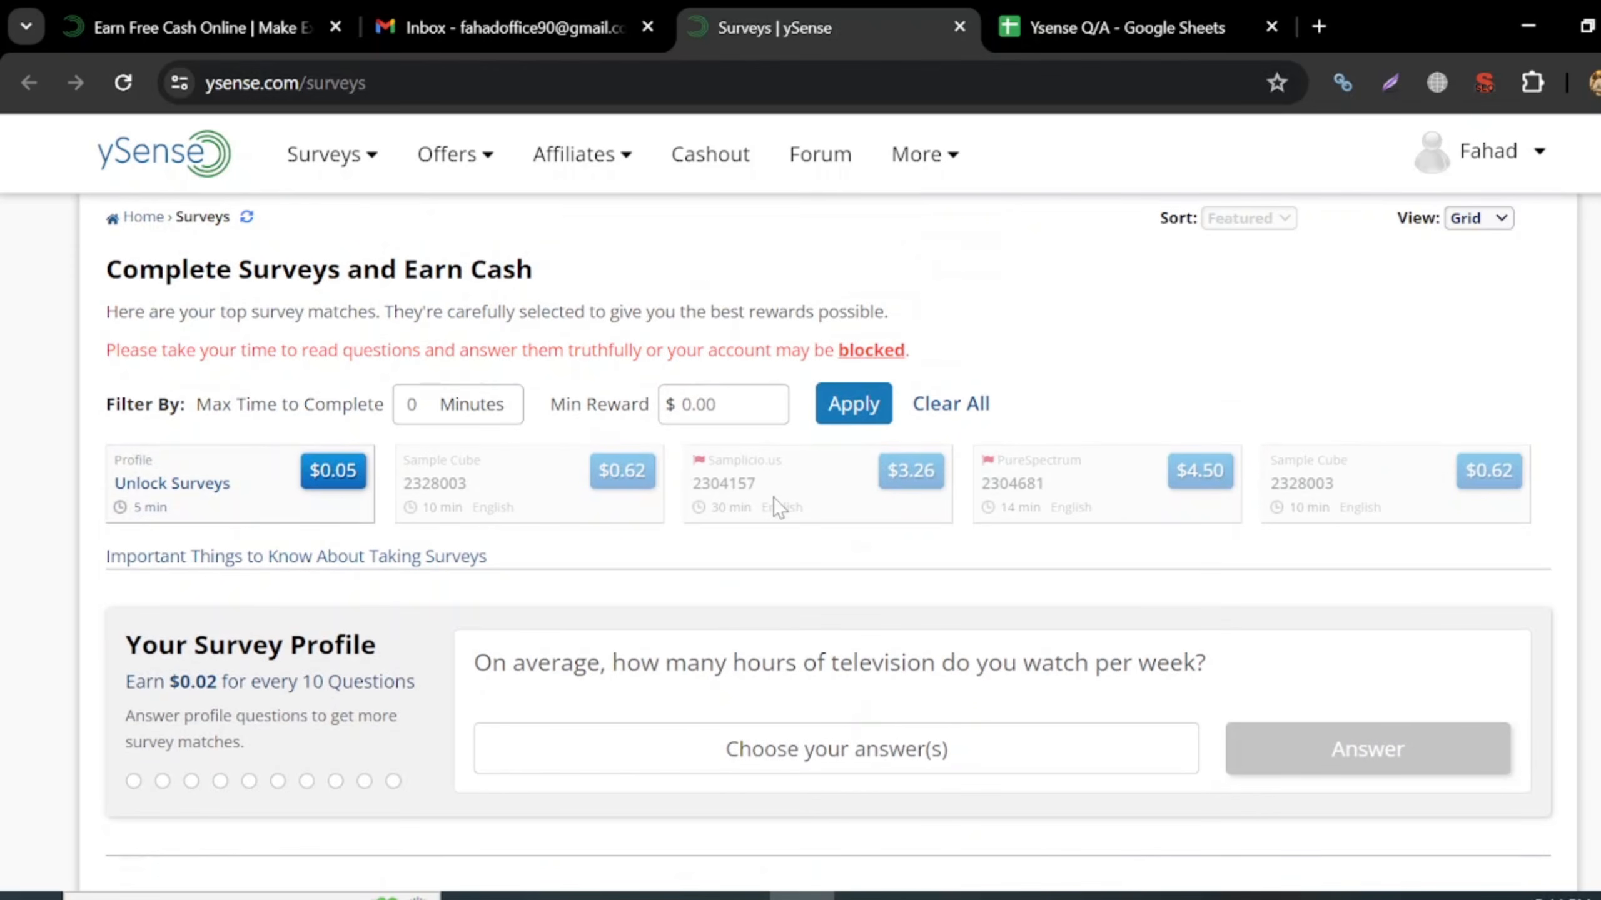
click(1515, 152)
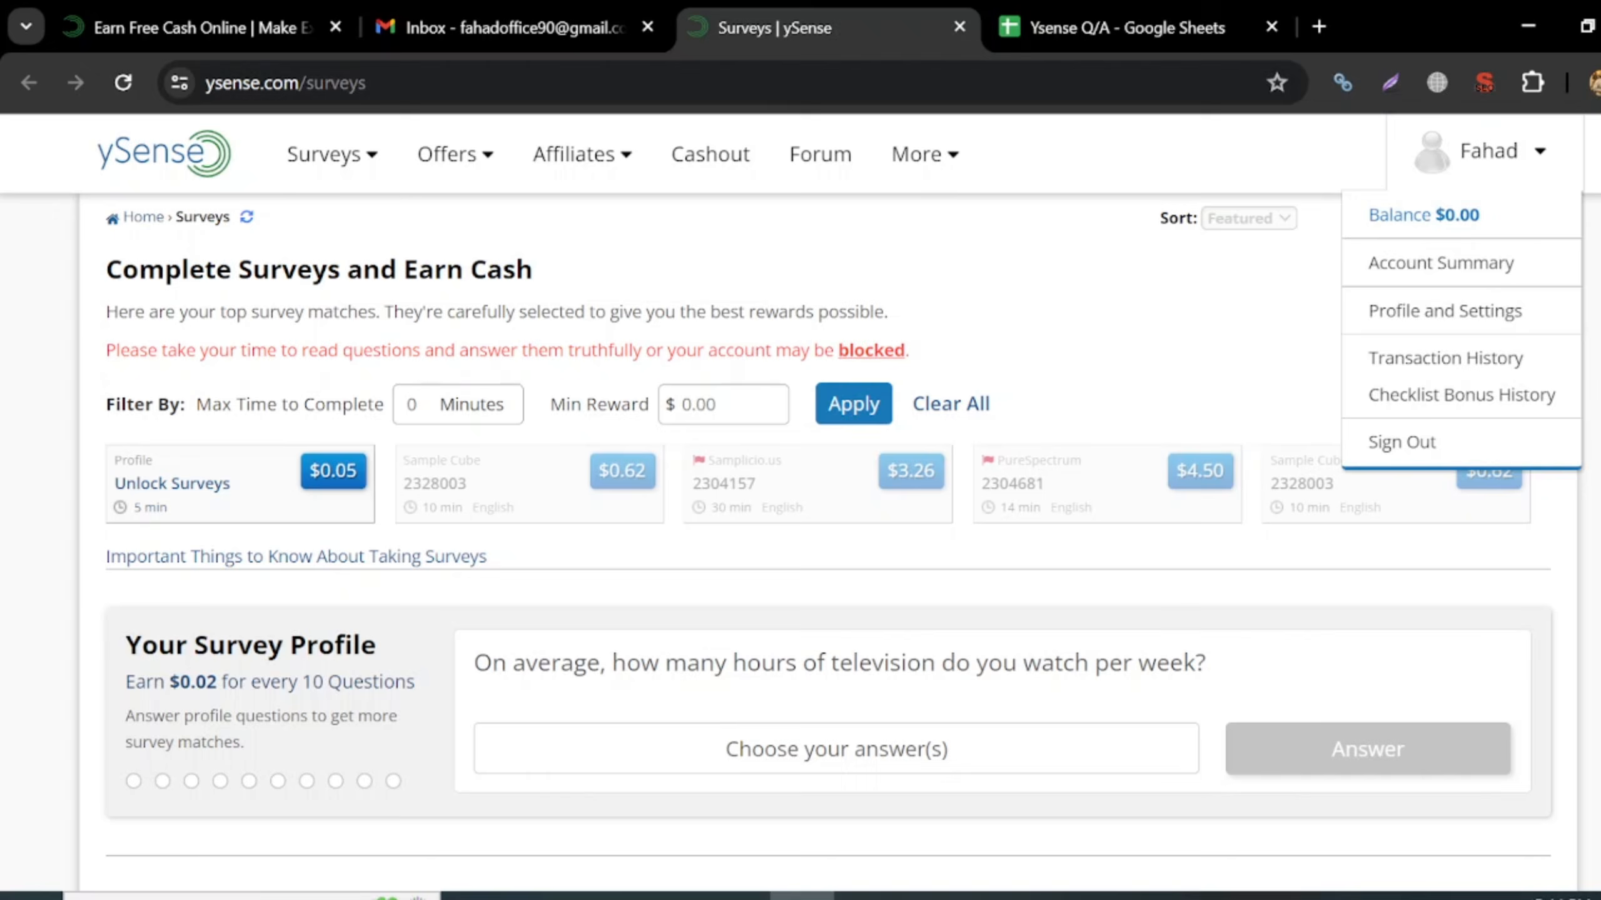
click(123, 84)
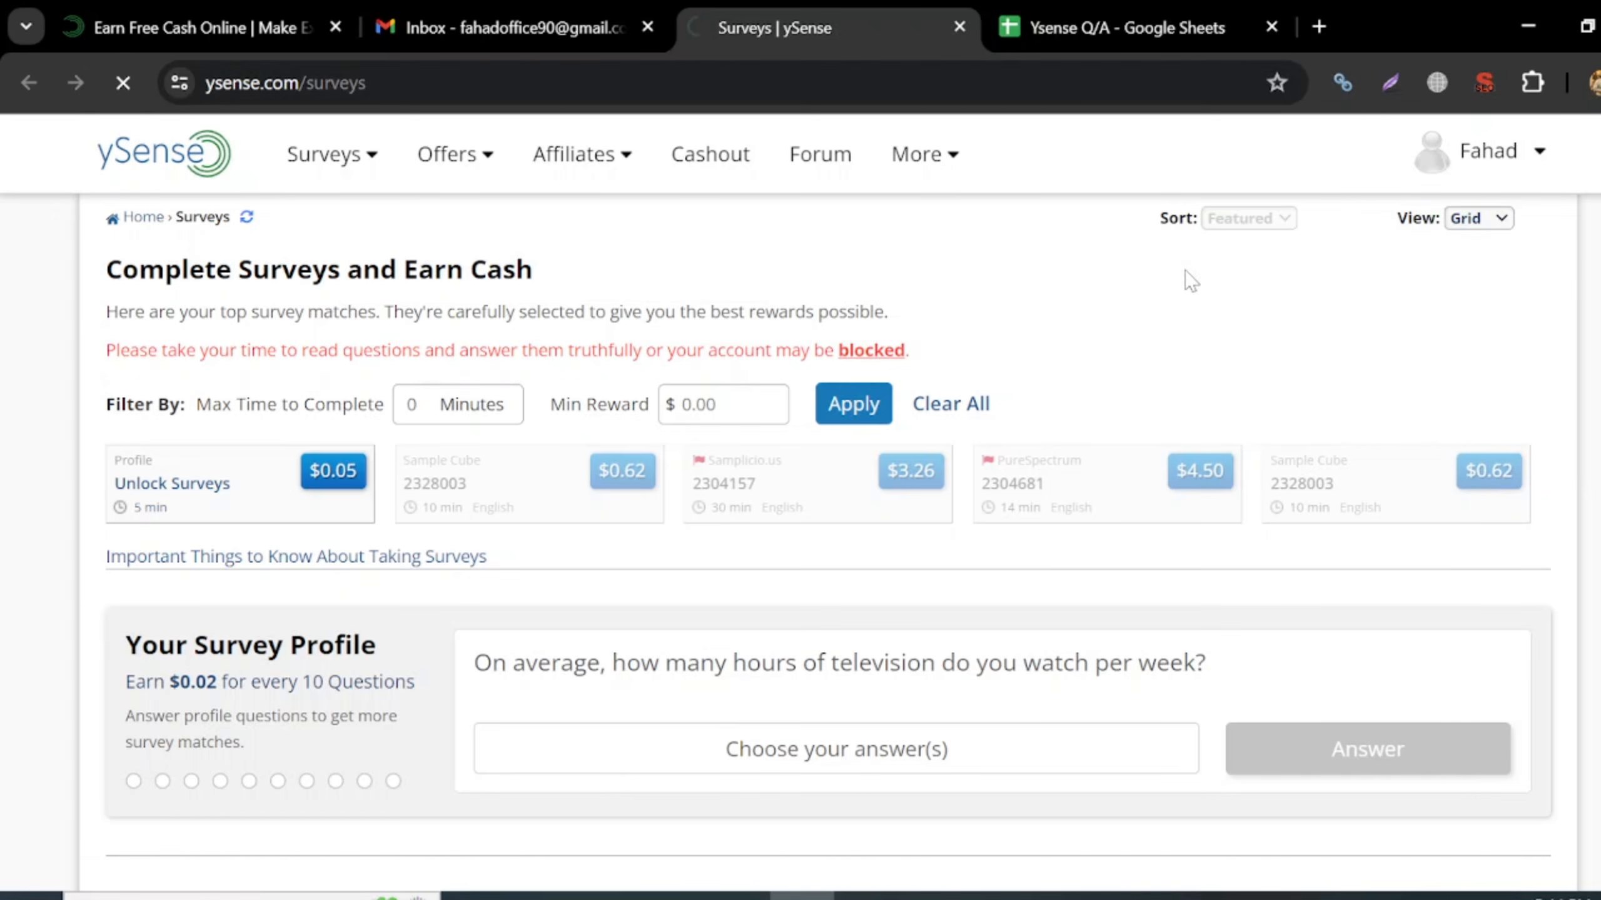
click(1505, 158)
scroll(1009, 536, down, 1)
scroll(744, 519, down, 2)
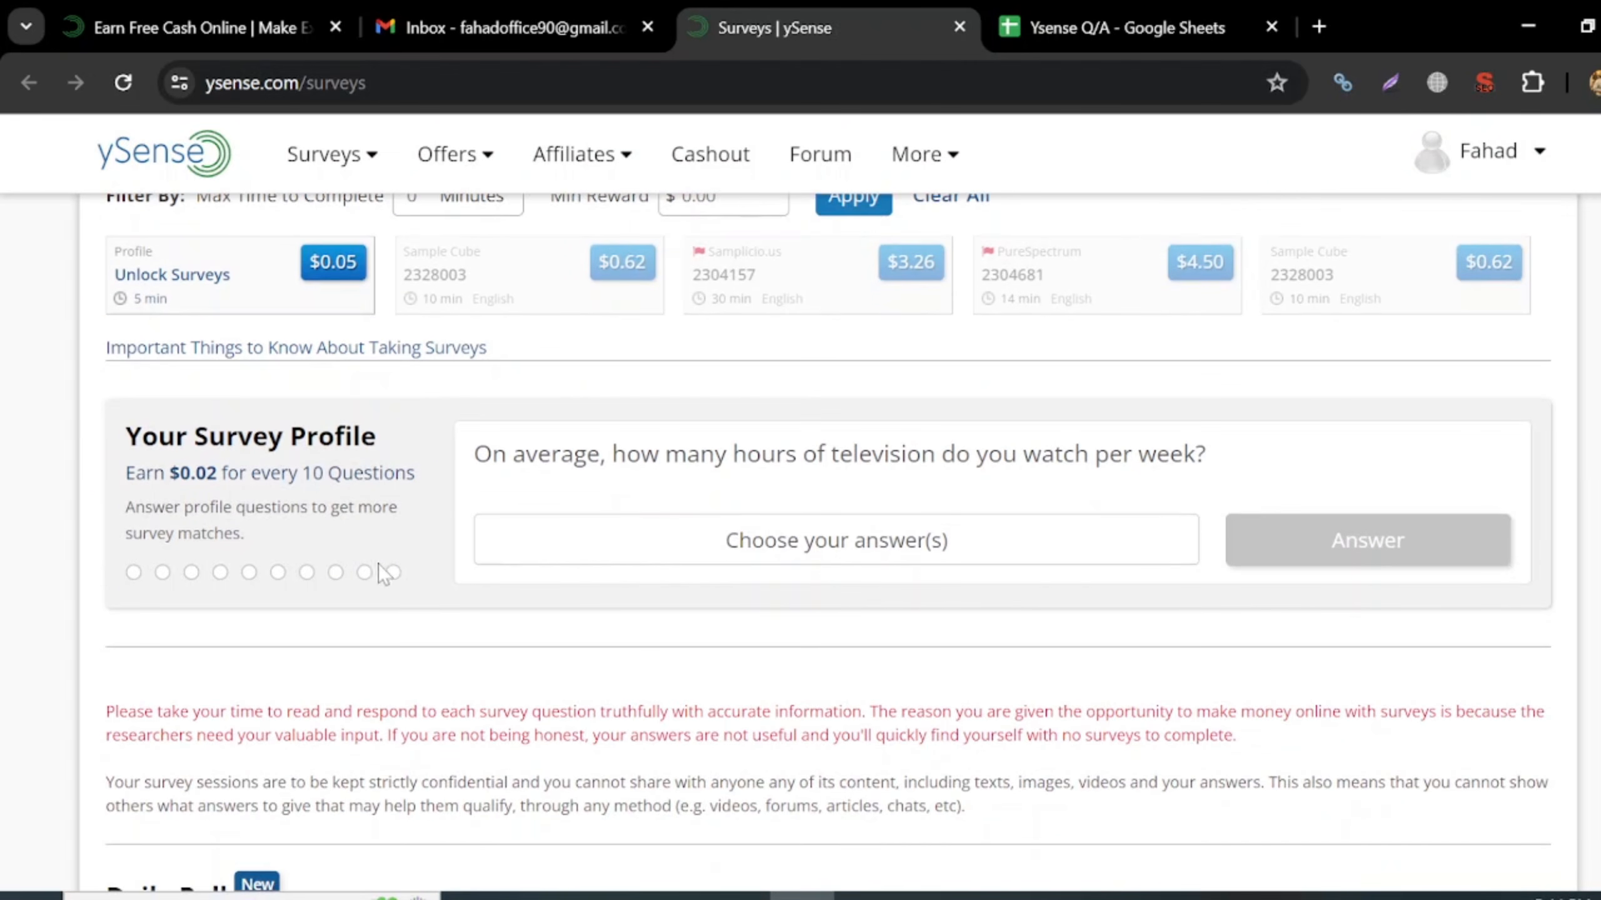
scroll(666, 600, down, 1)
scroll(666, 600, up, 3)
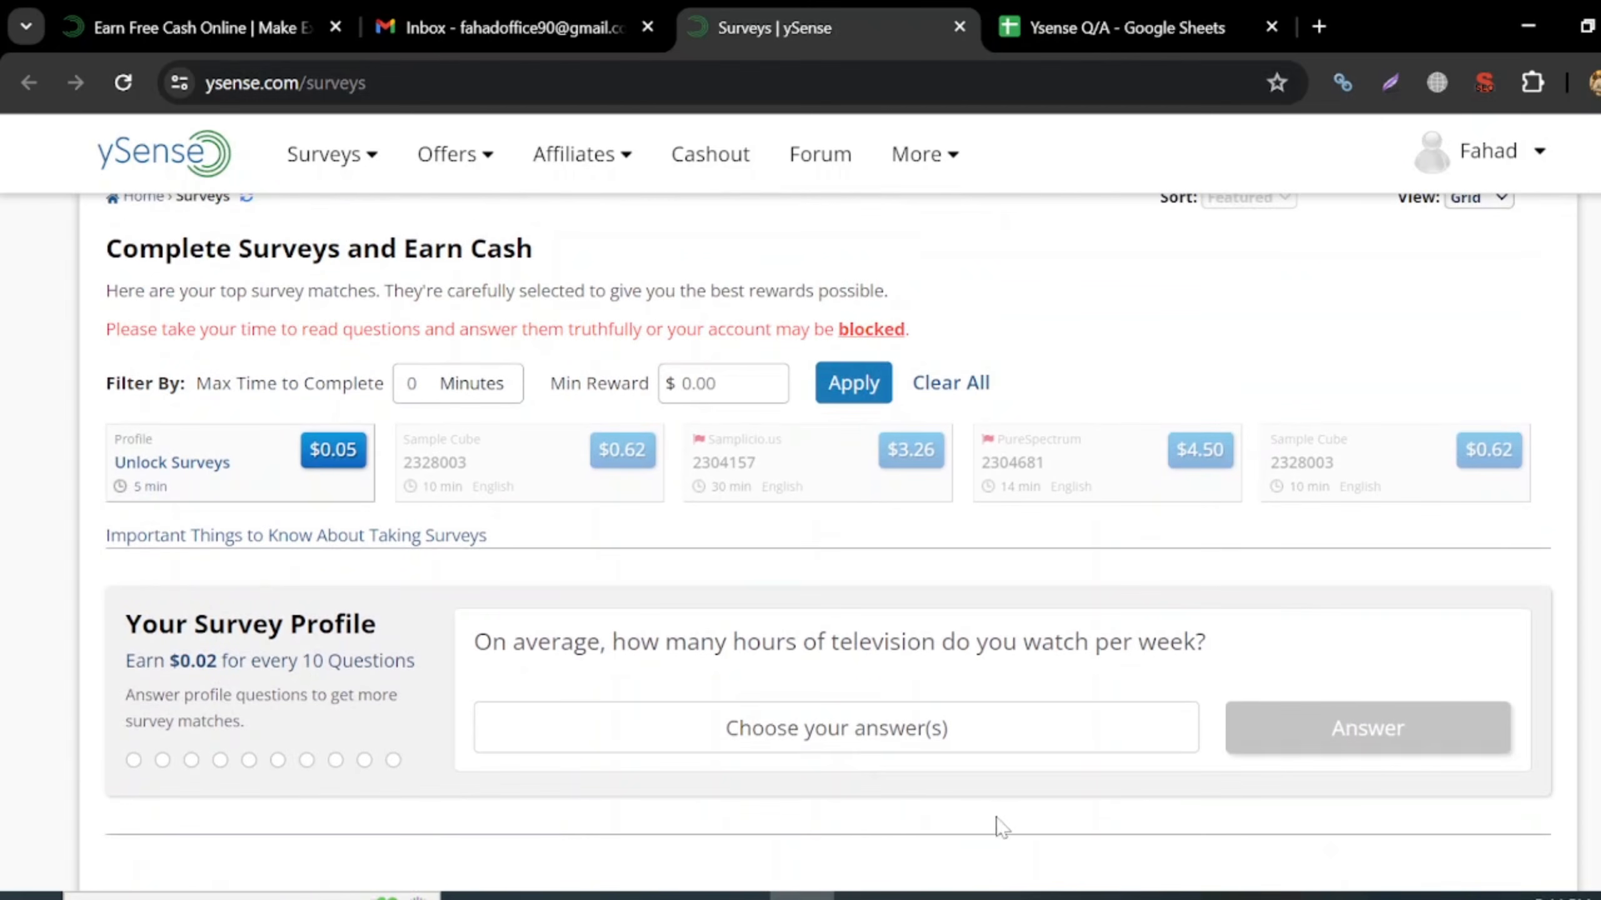
click(1182, 10)
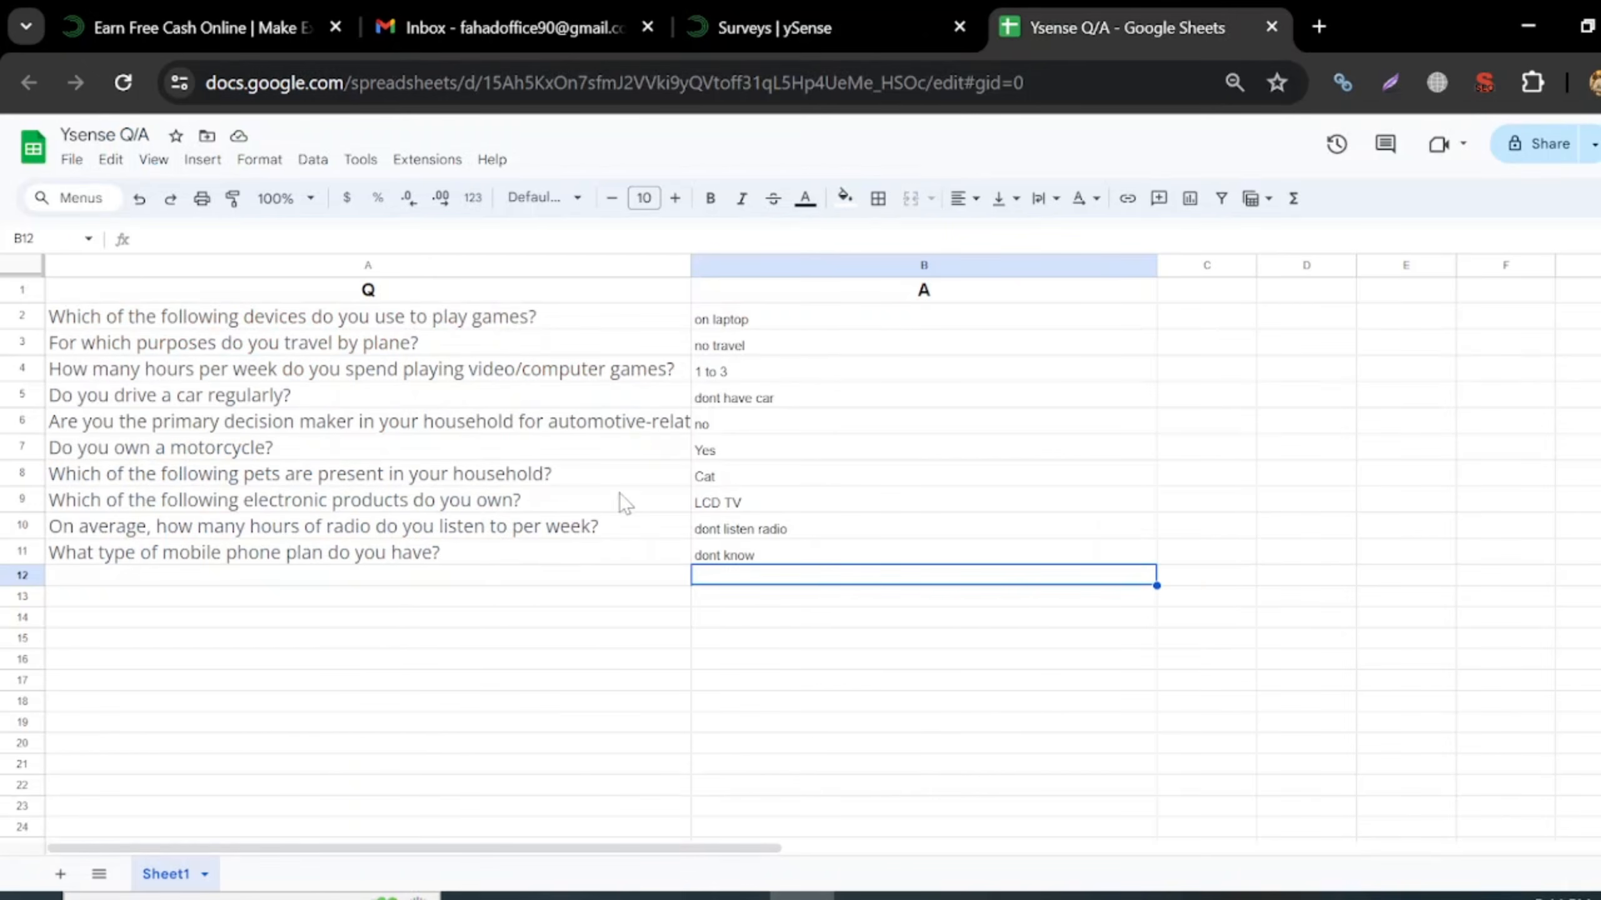
click(895, 9)
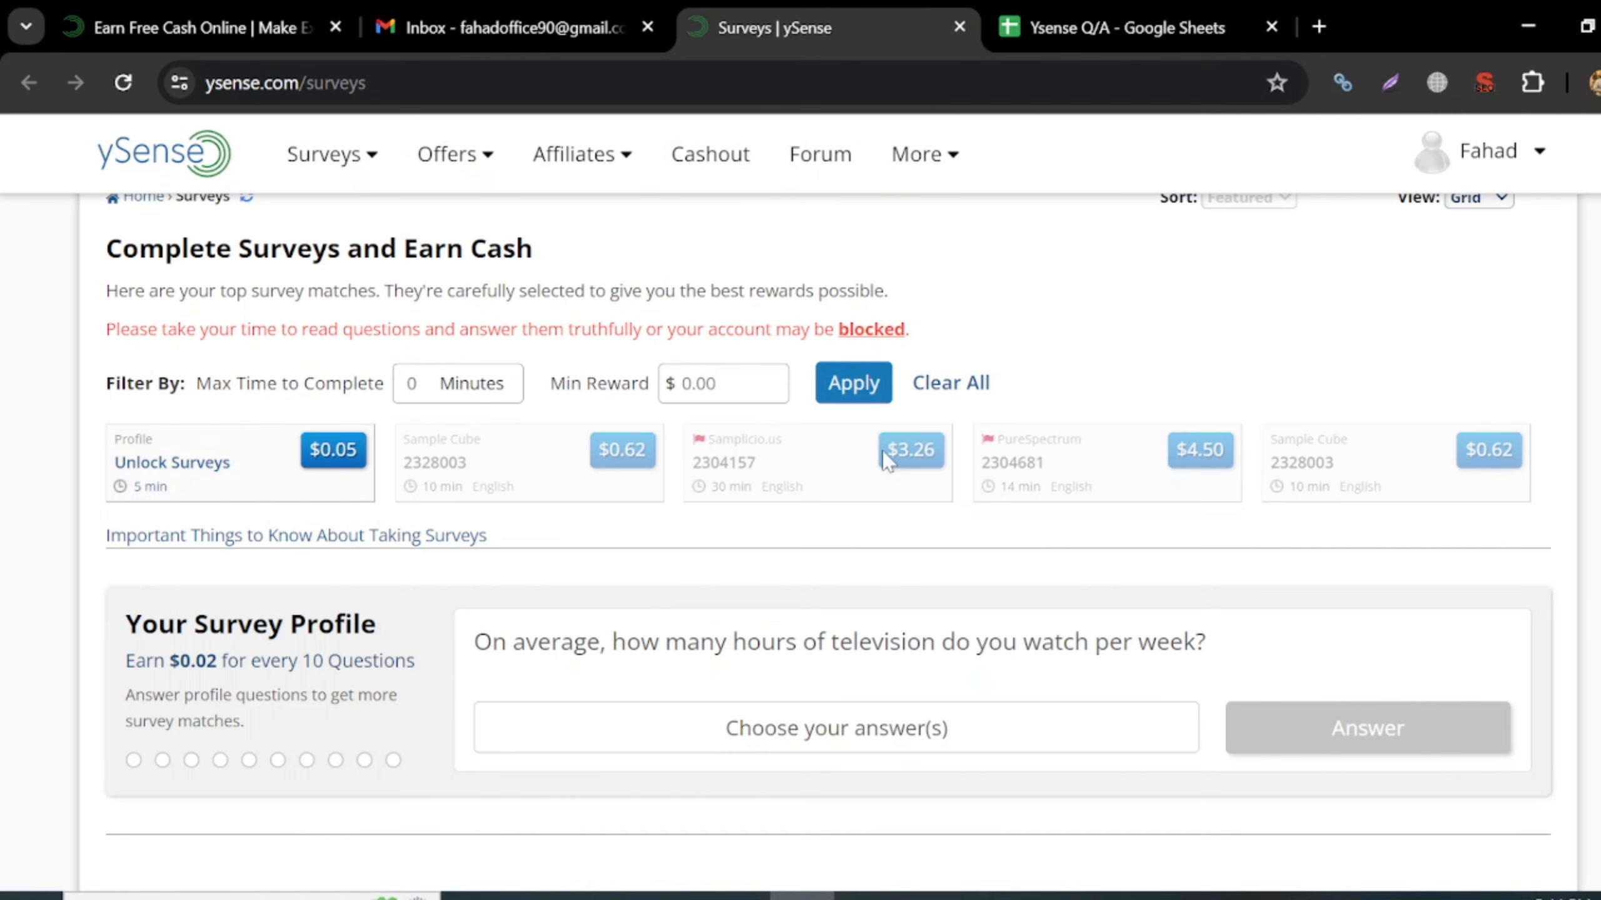
scroll(883, 460, down, 2)
scroll(512, 583, up, 3)
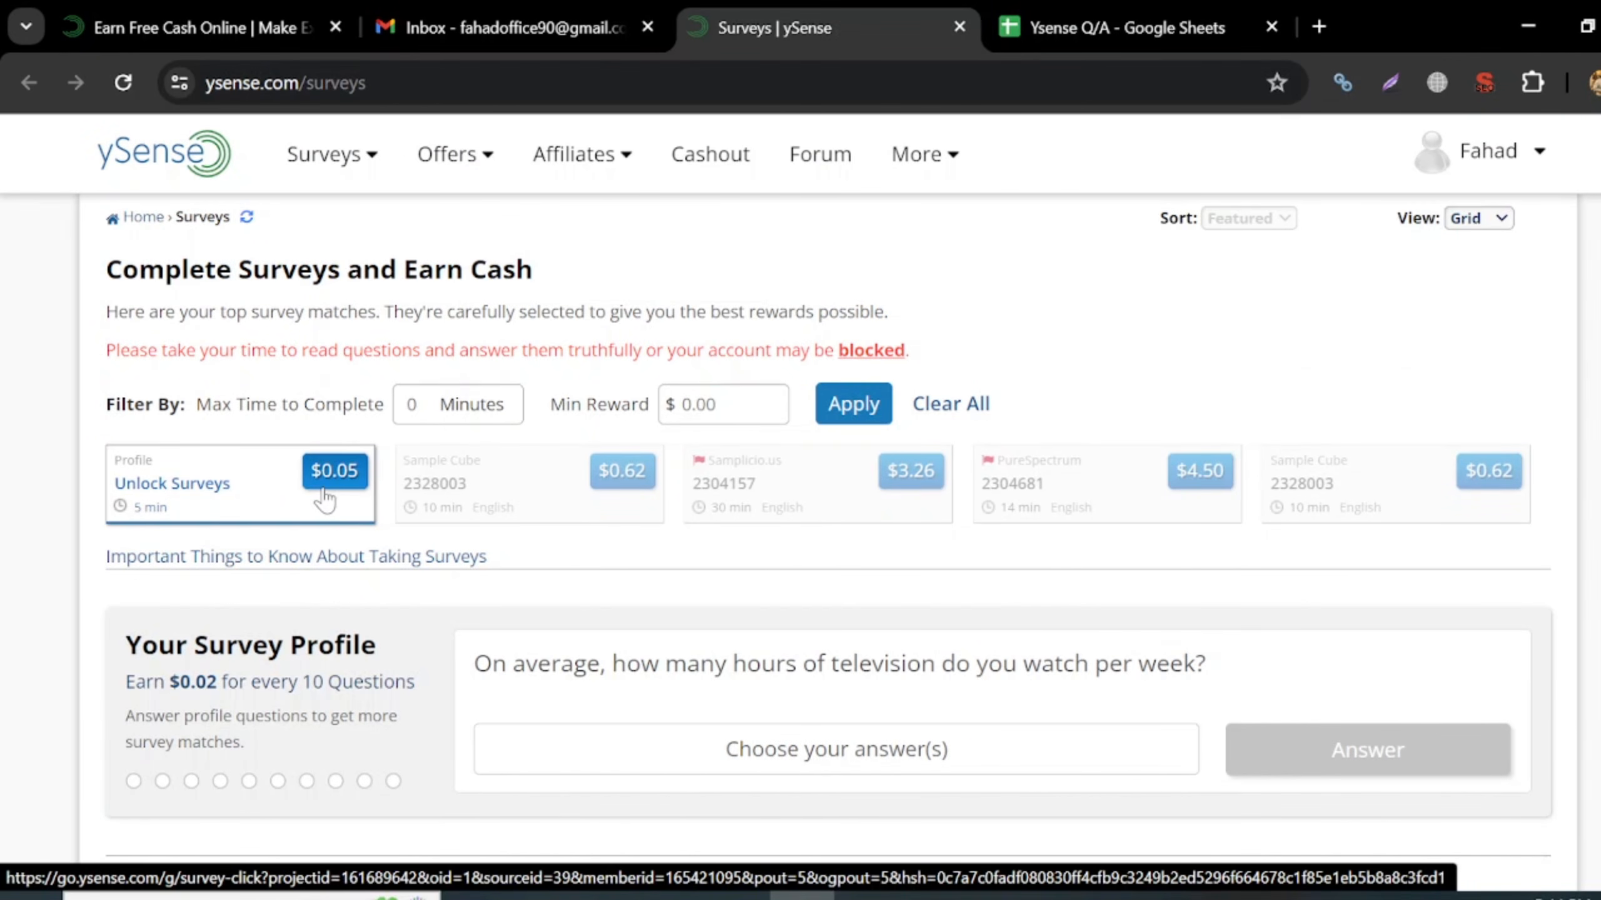
- Open the $0.05 Unlock Surveys prescreener and accept the survey-fit, honesty and confidentiality notices
click(245, 492)
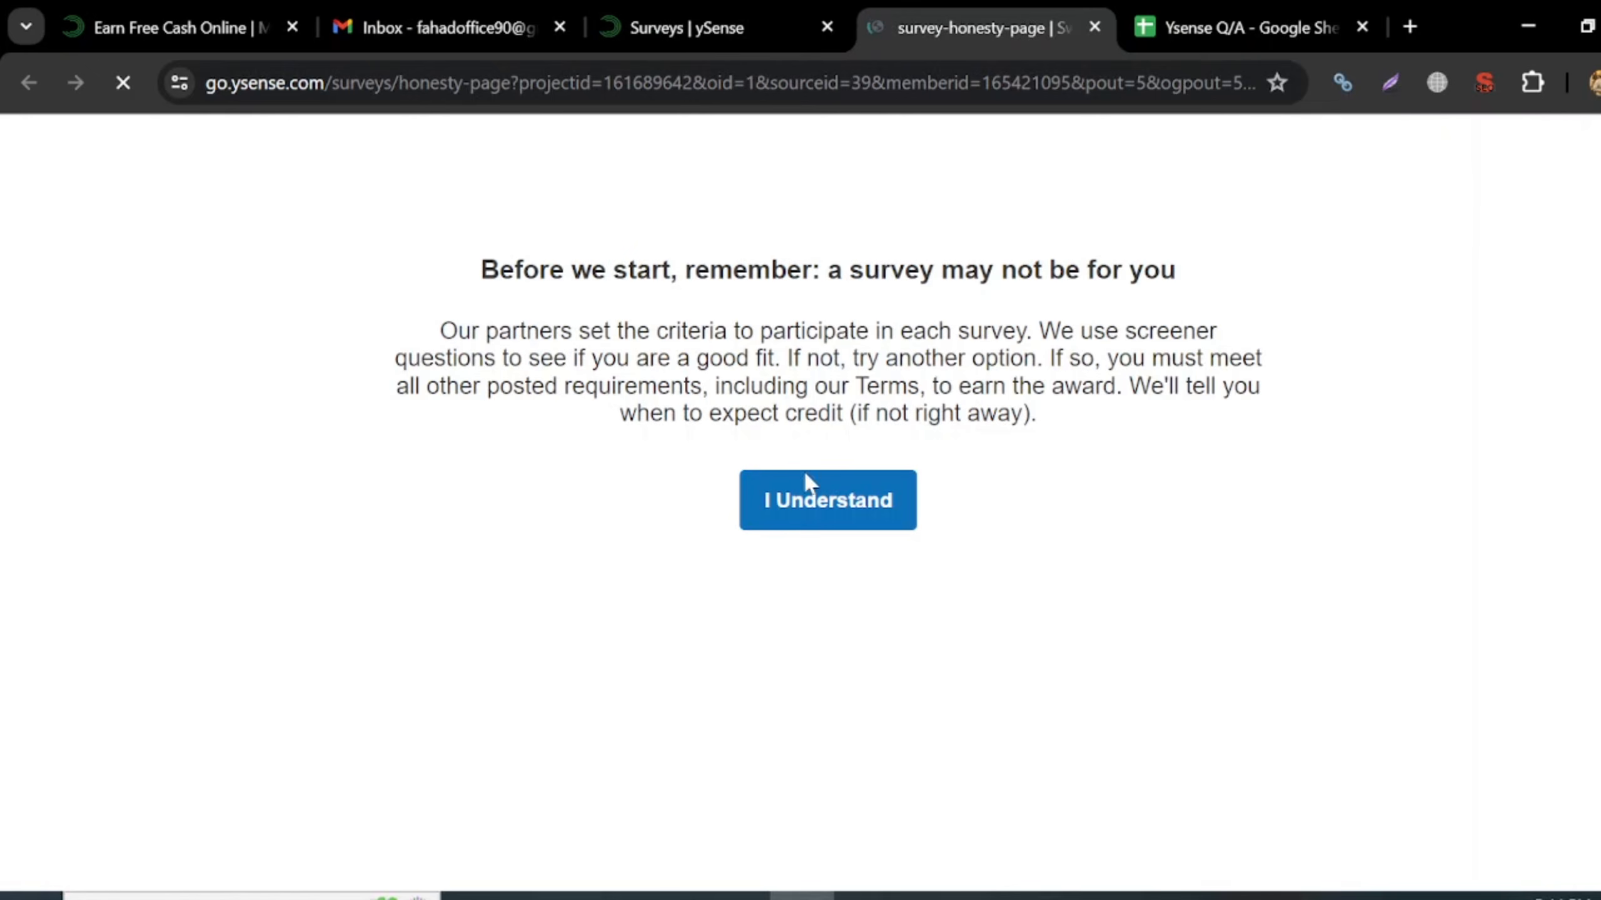
click(809, 511)
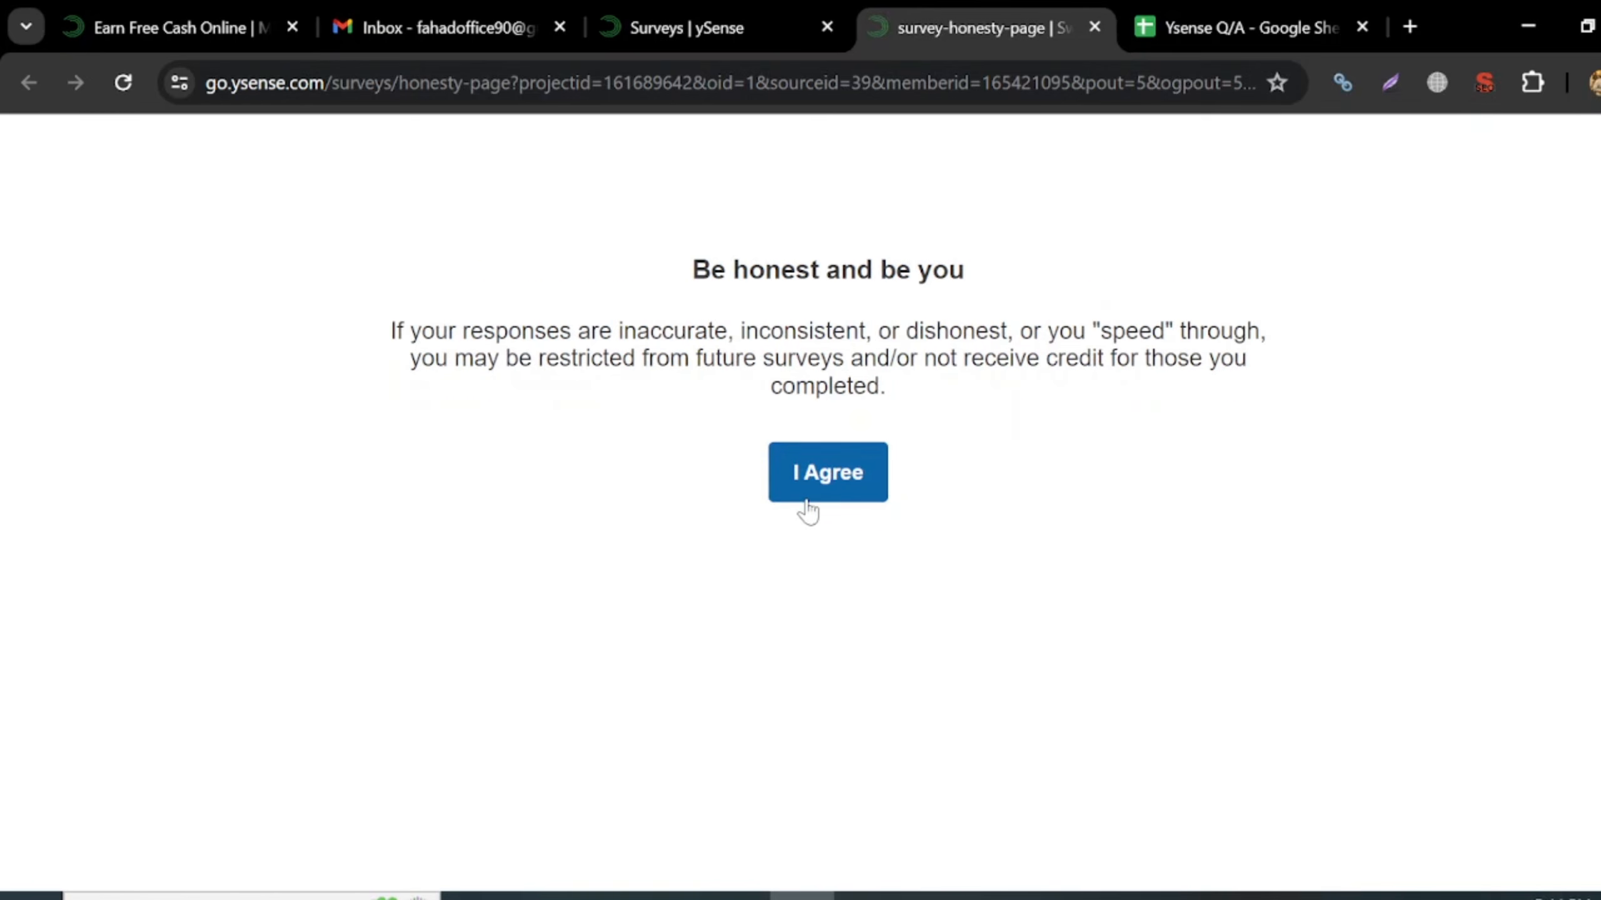
click(845, 463)
click(845, 478)
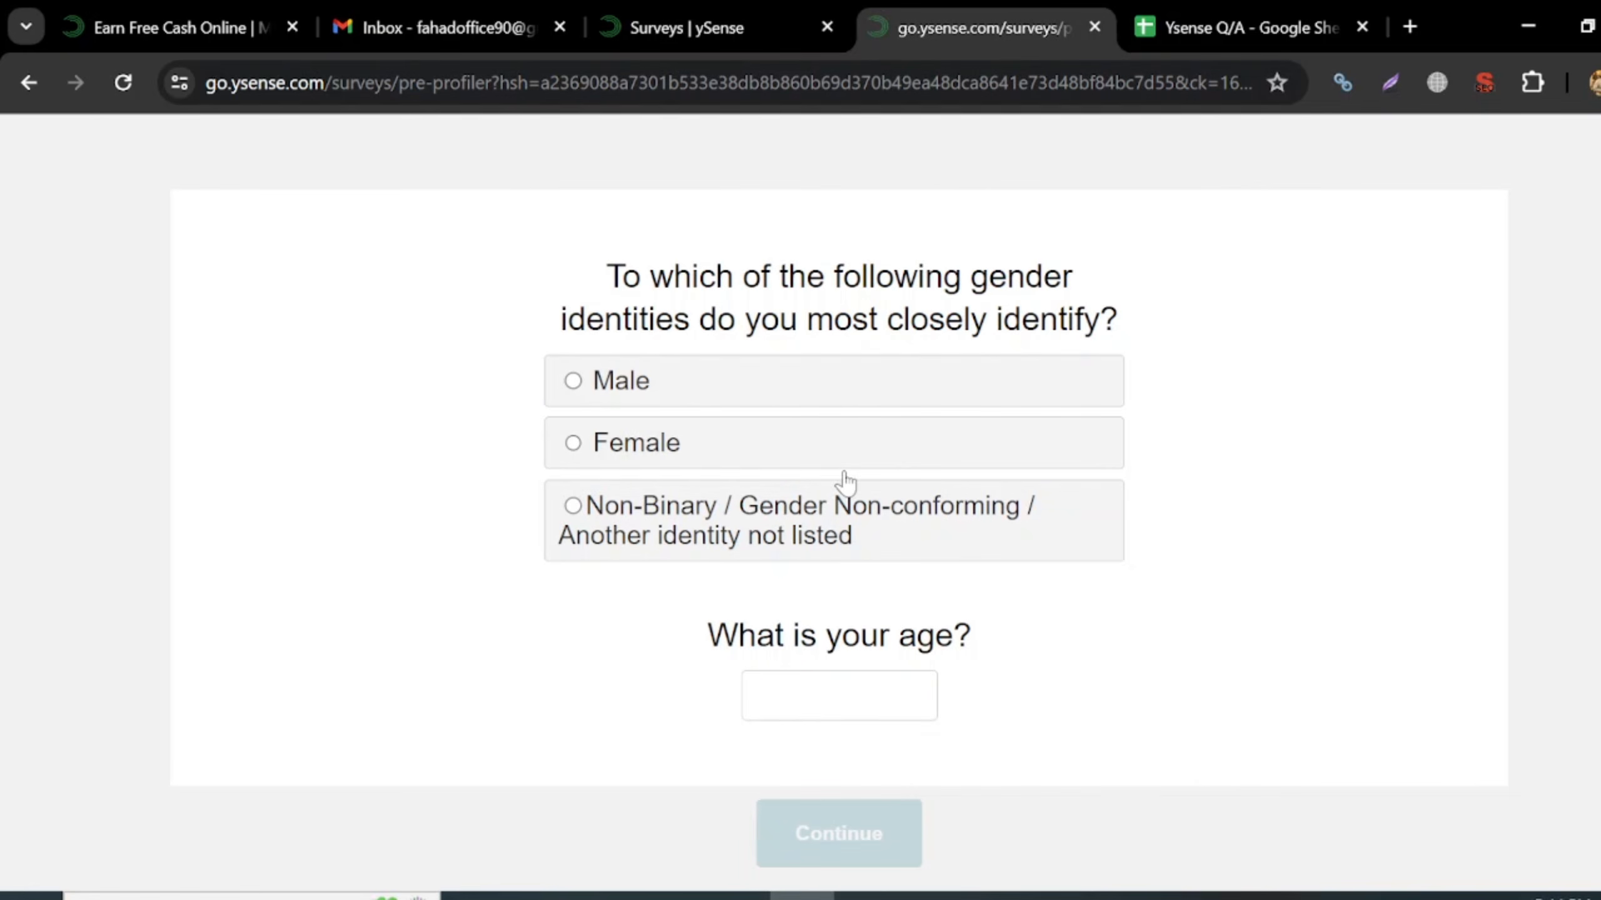
- Answer Male as gender and 25 as age on the pre-profiler
click(608, 399)
click(838, 696)
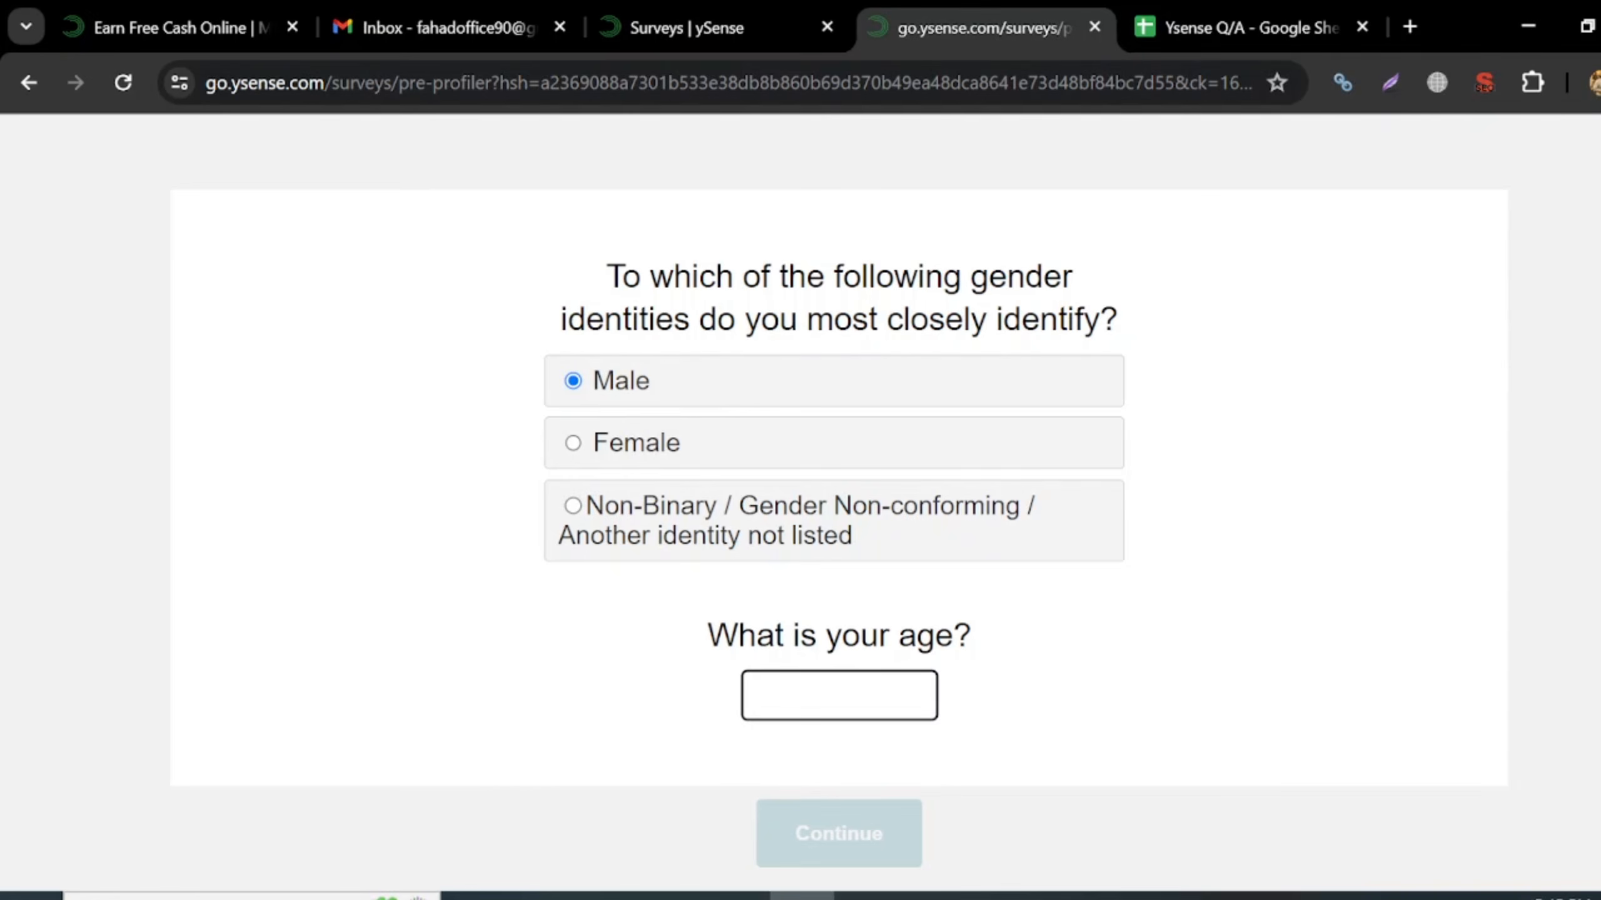
text(25)
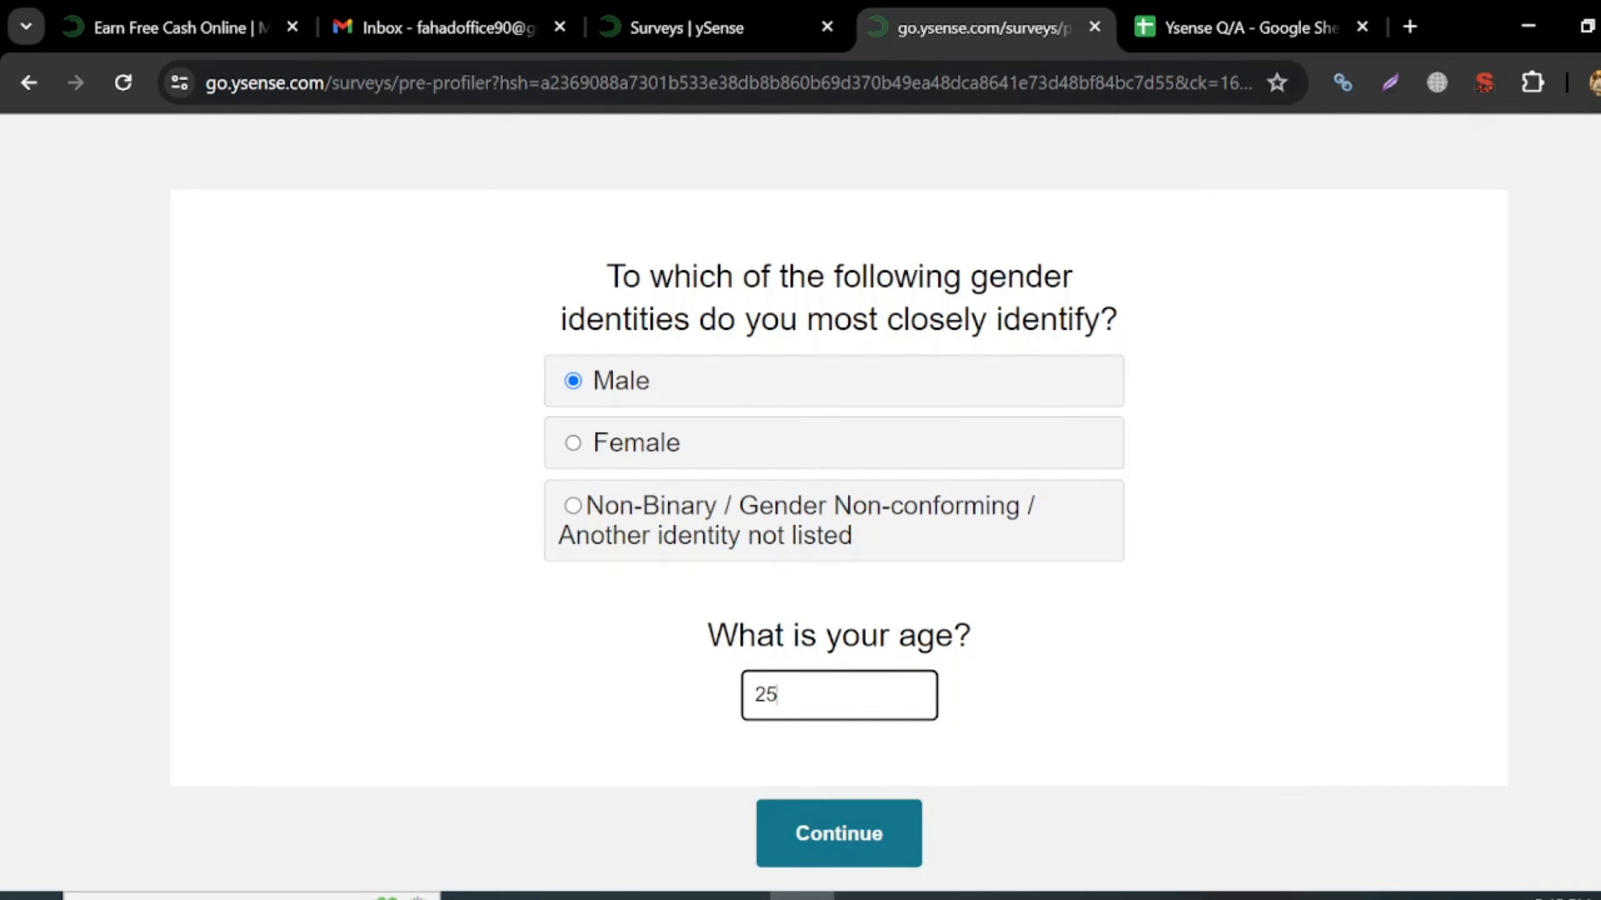
text(.5)
click(855, 858)
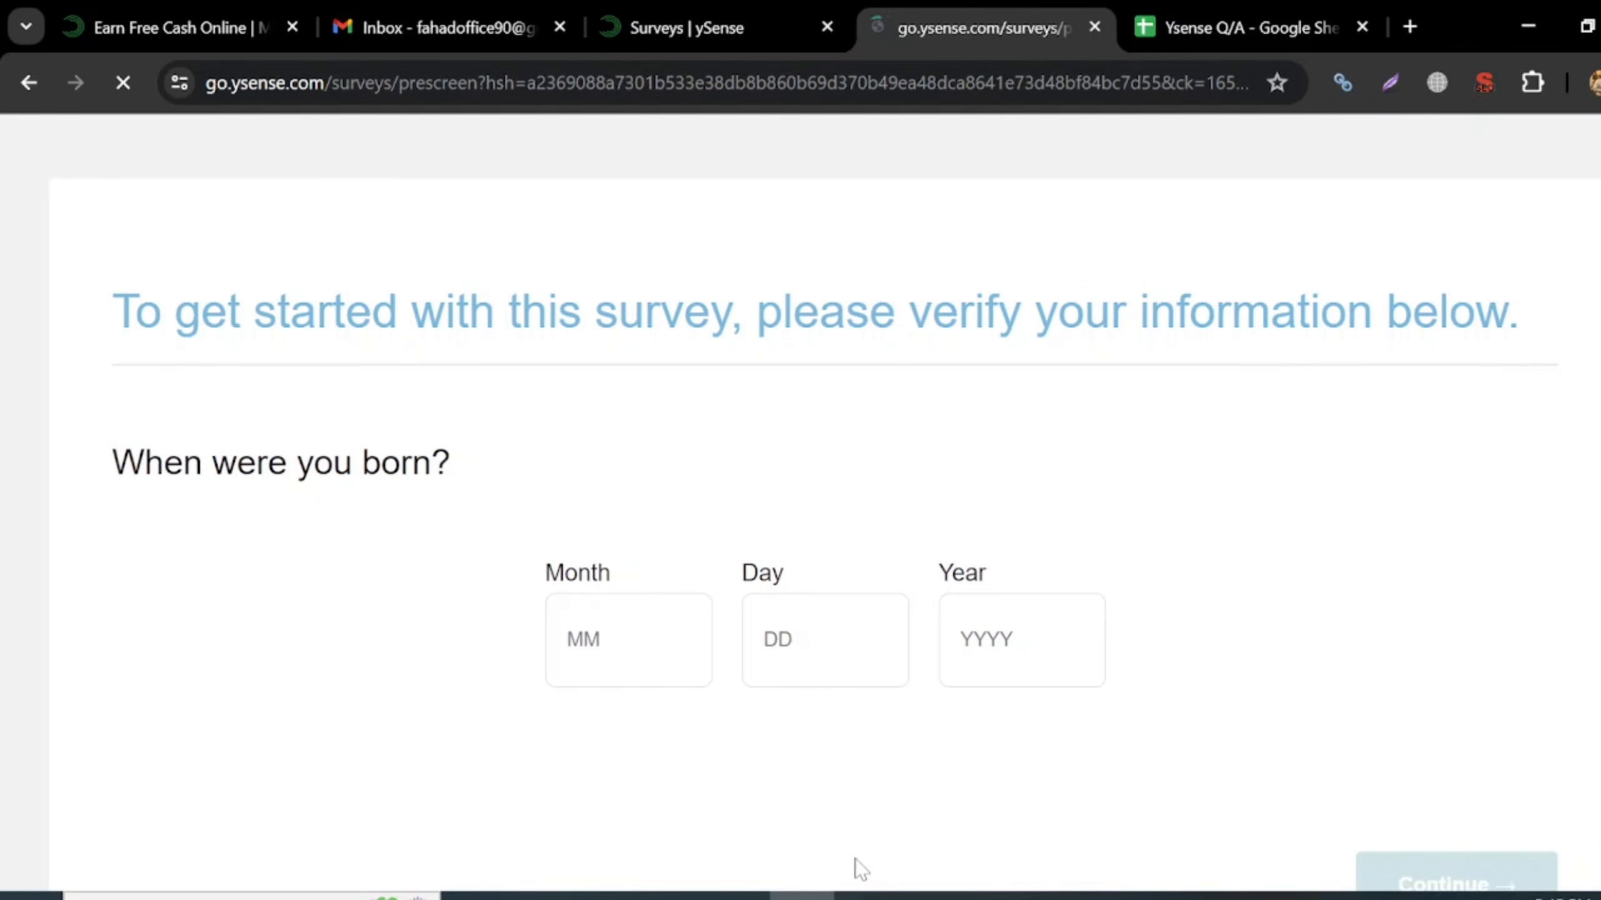
click(1021, 641)
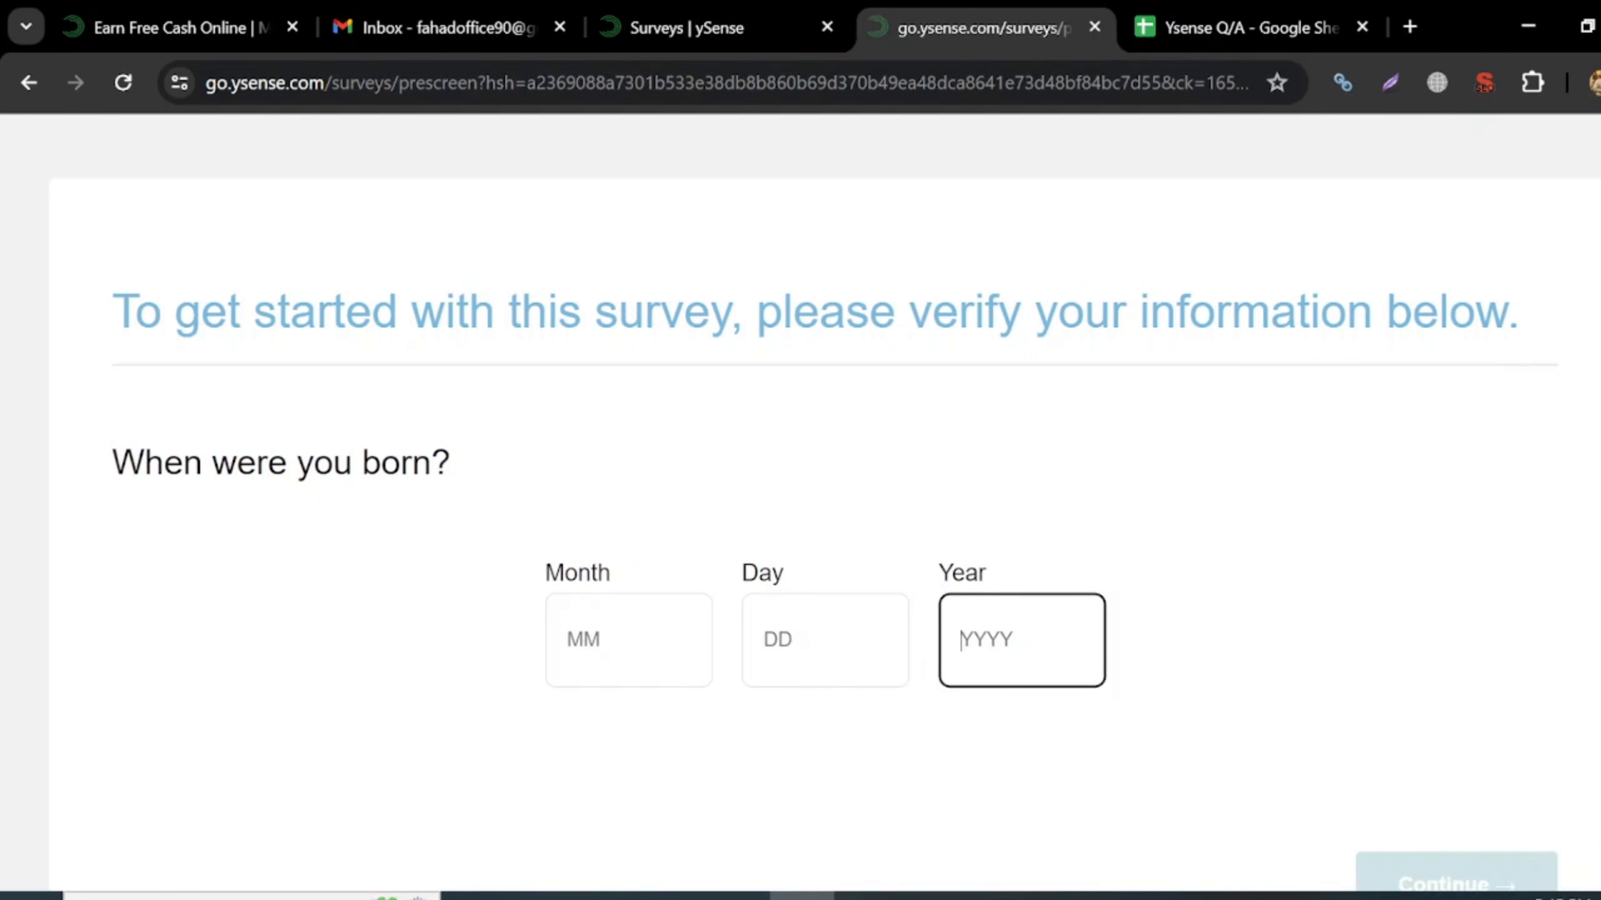
click(825, 641)
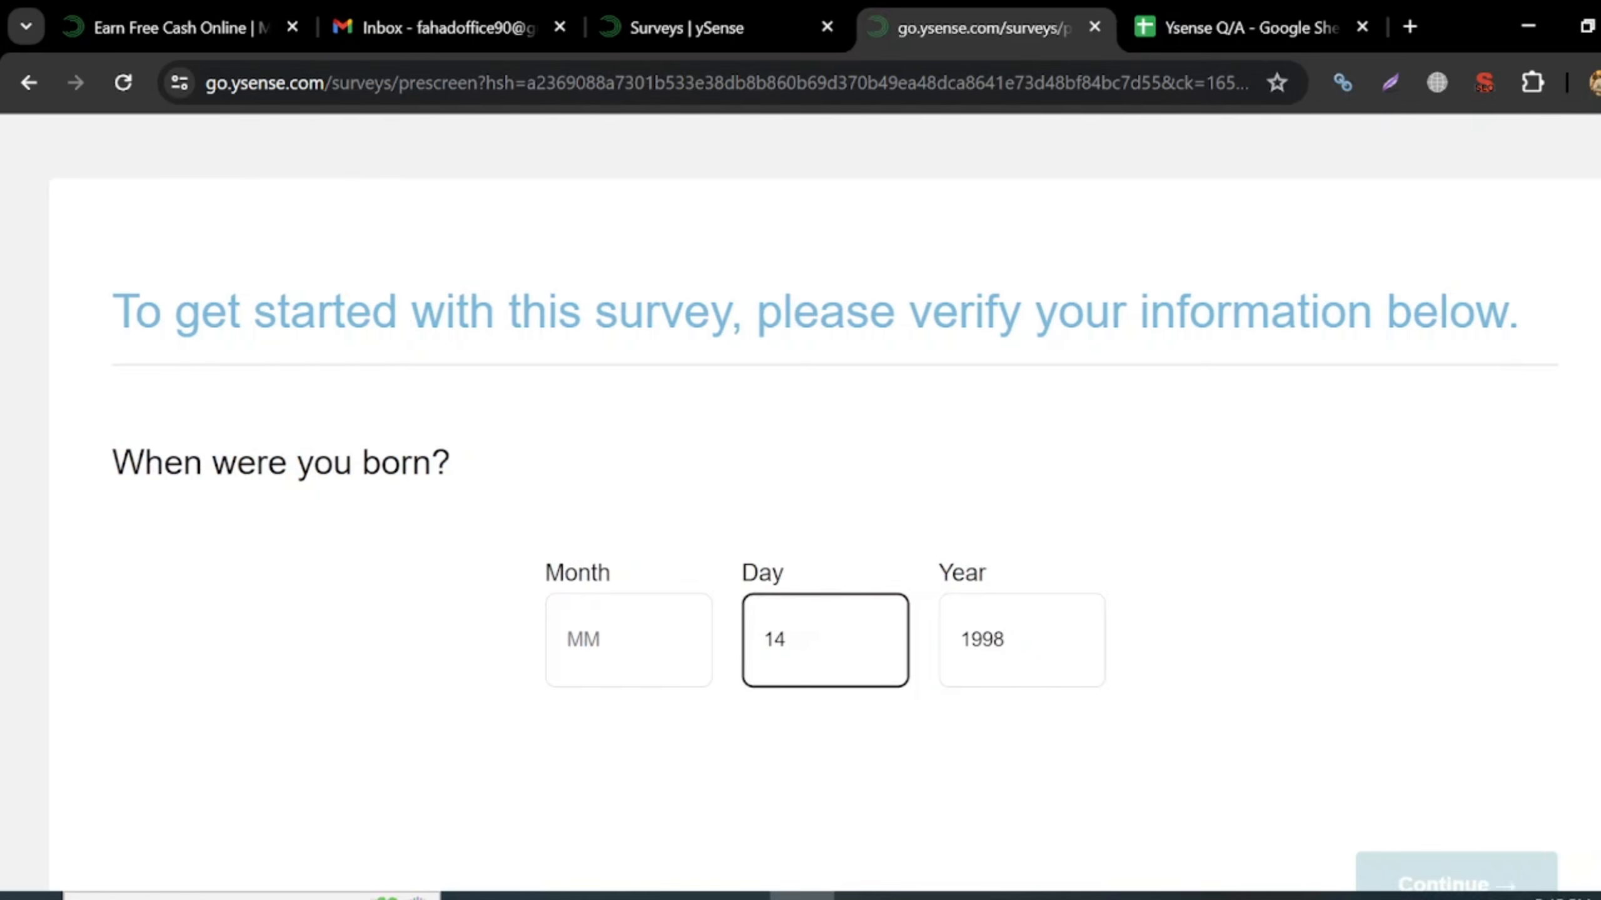
click(628, 640)
scroll(819, 505, down, 1)
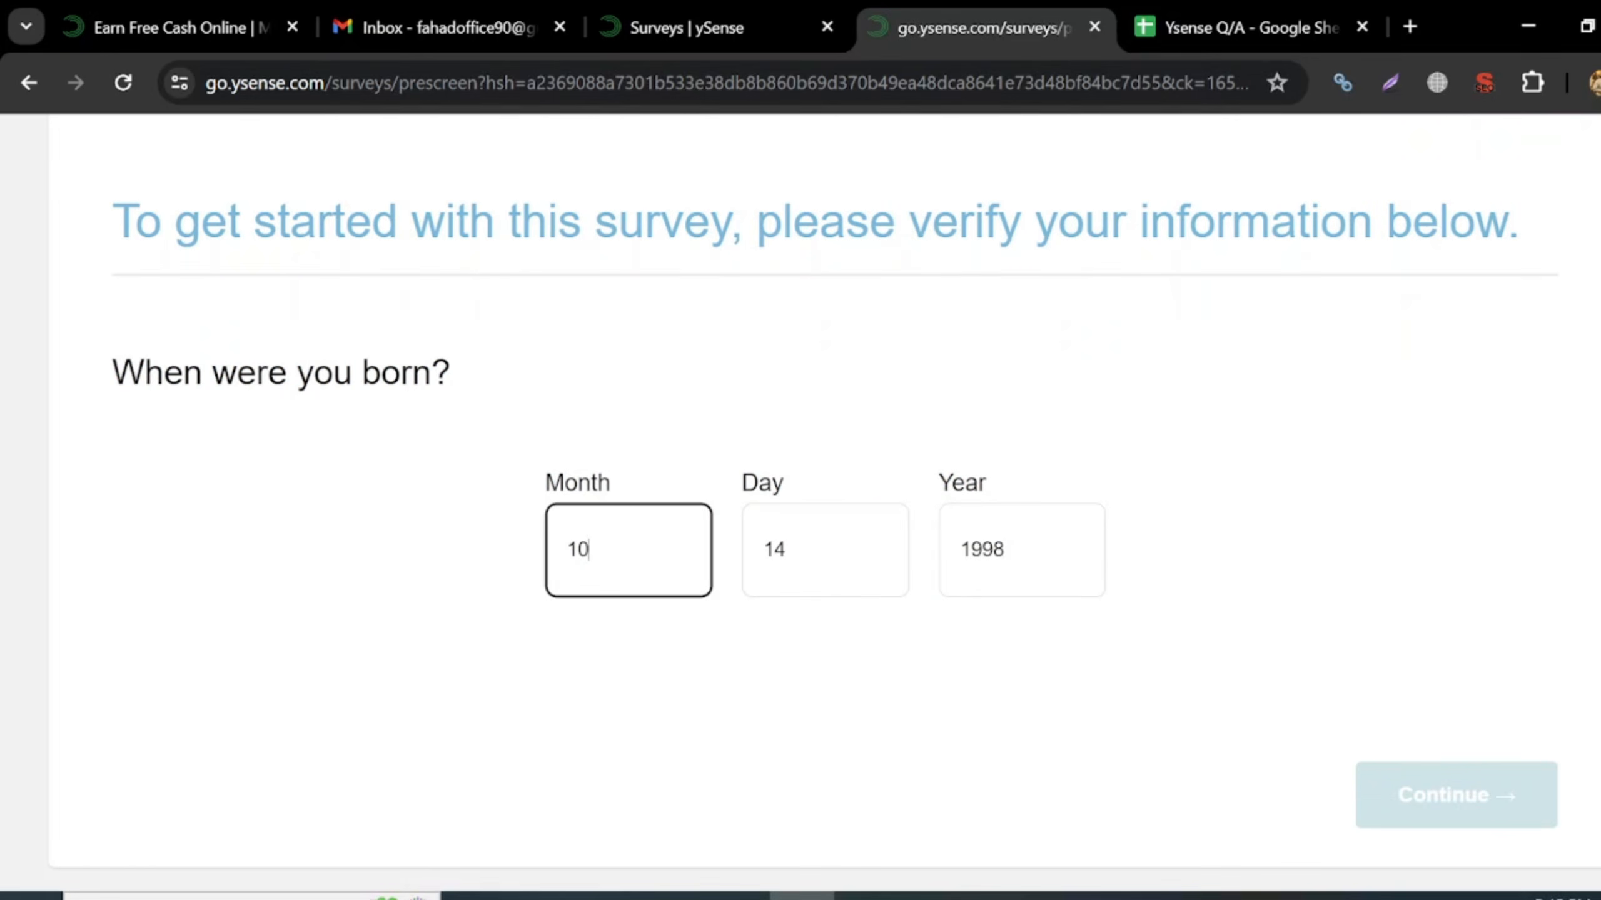
click(1147, 644)
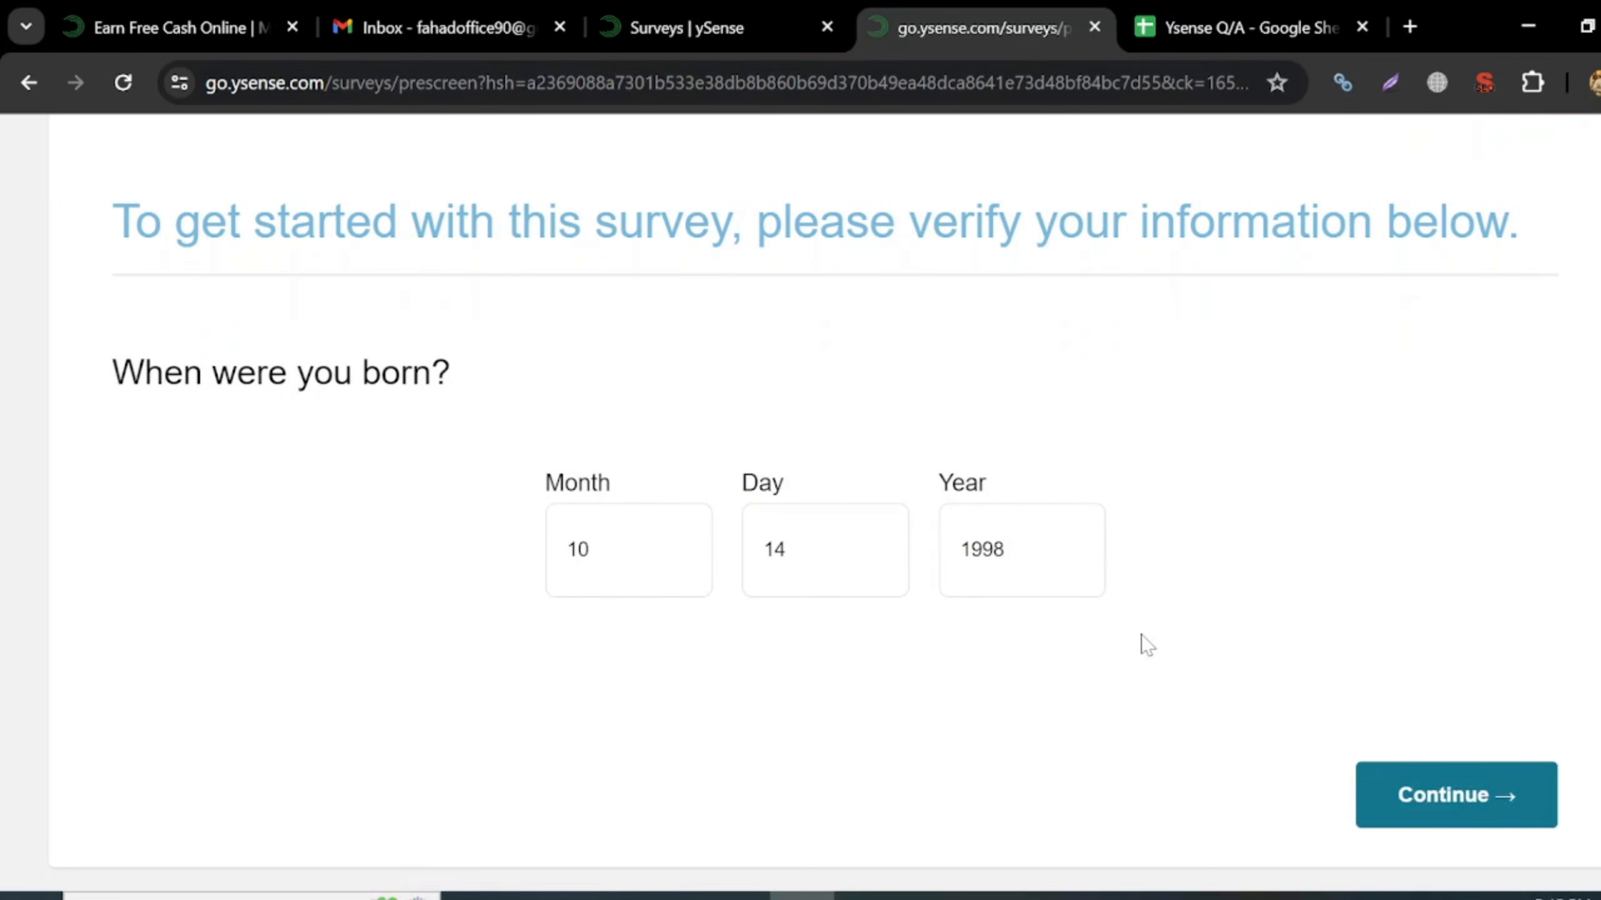
click(1412, 803)
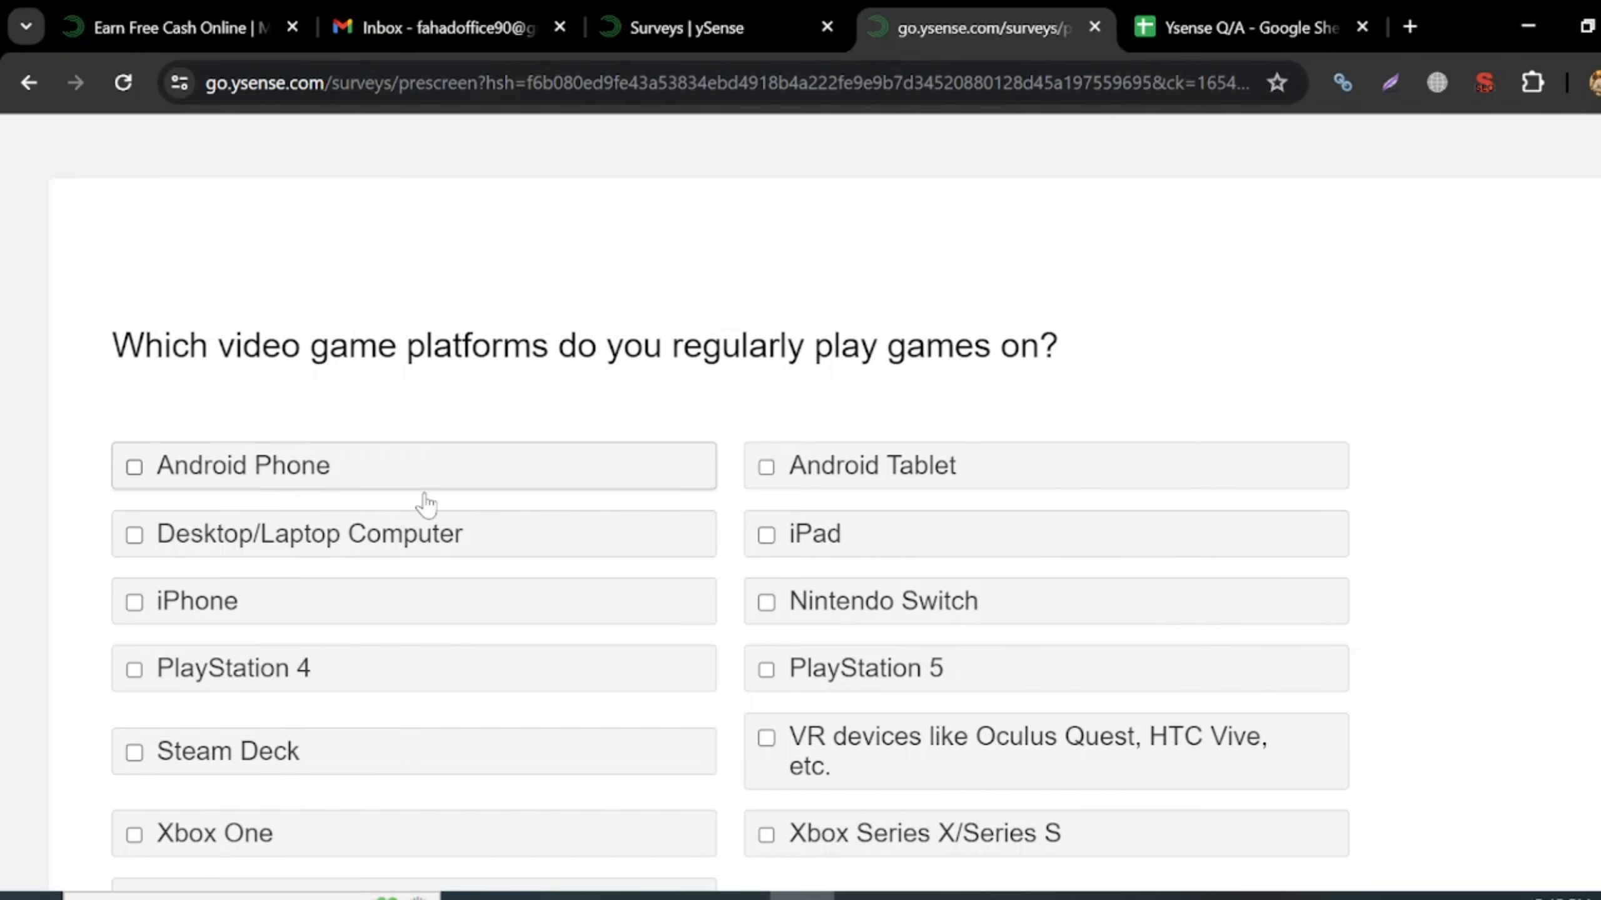
- Choose Desktop/Laptop Computer as the gaming platform and 5 persons as household size
click(1373, 13)
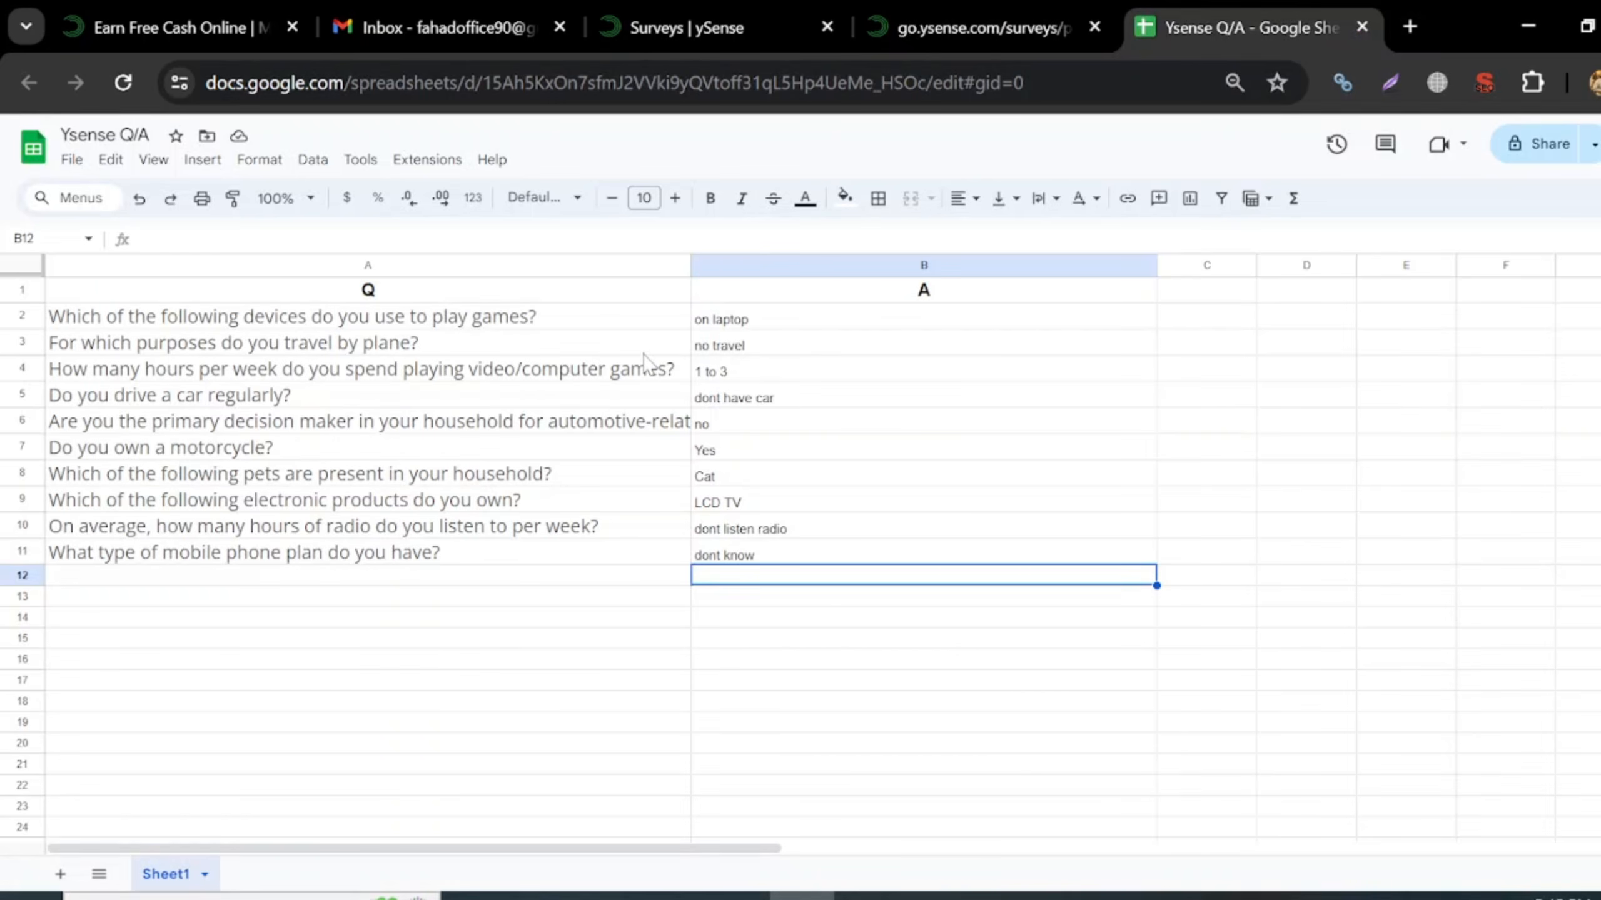
click(961, 31)
scroll(871, 602, down, 2)
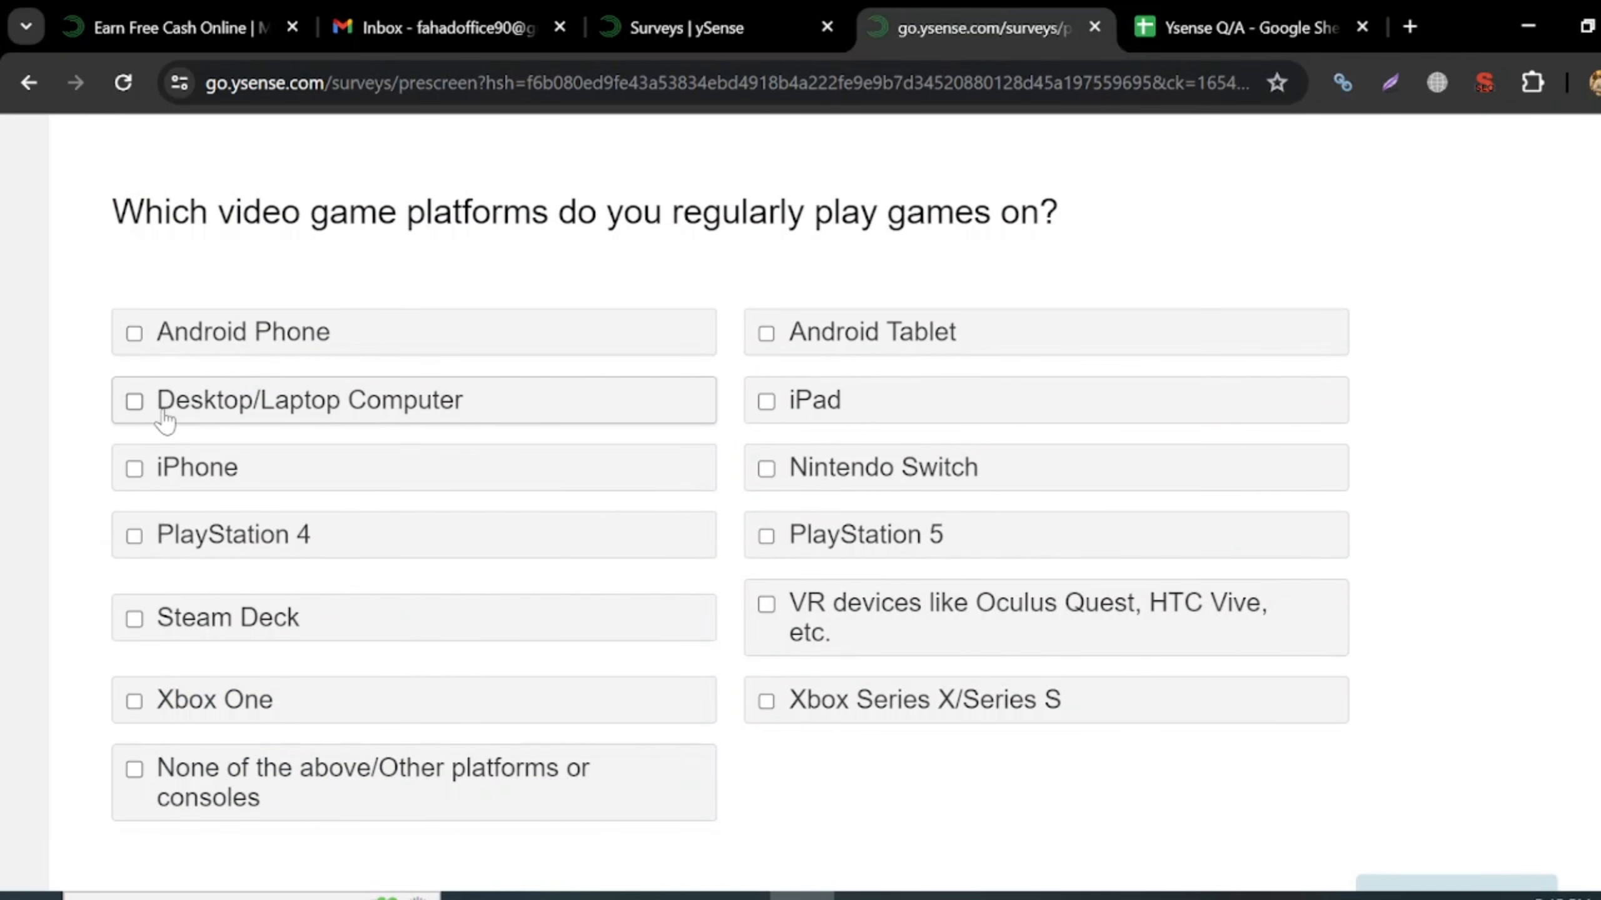
click(162, 416)
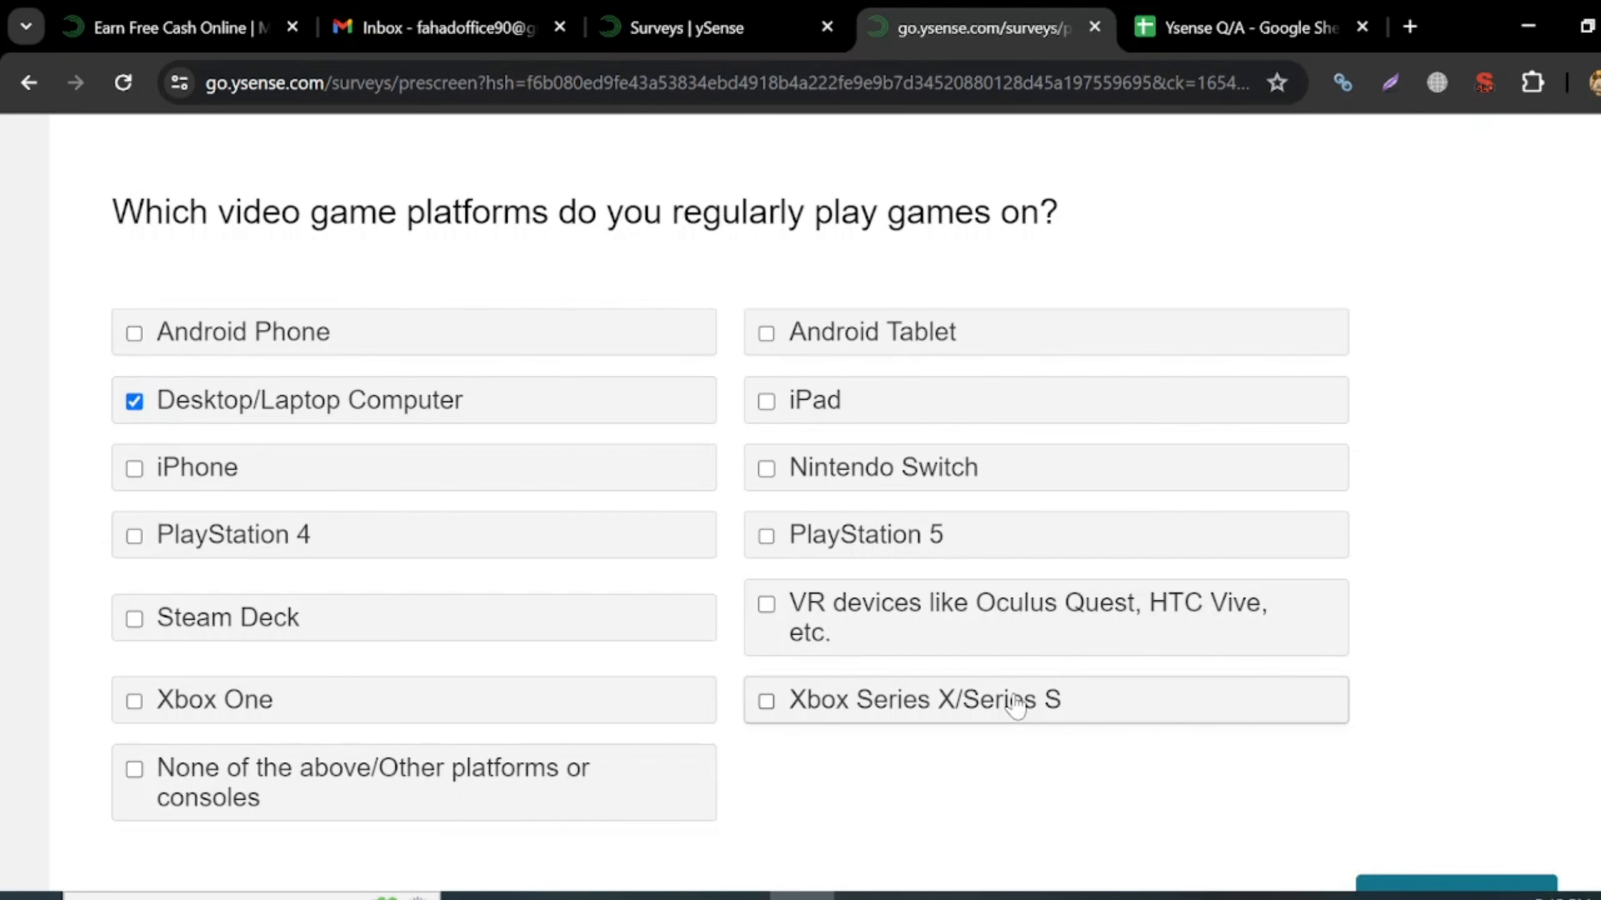
scroll(1018, 700, down, 2)
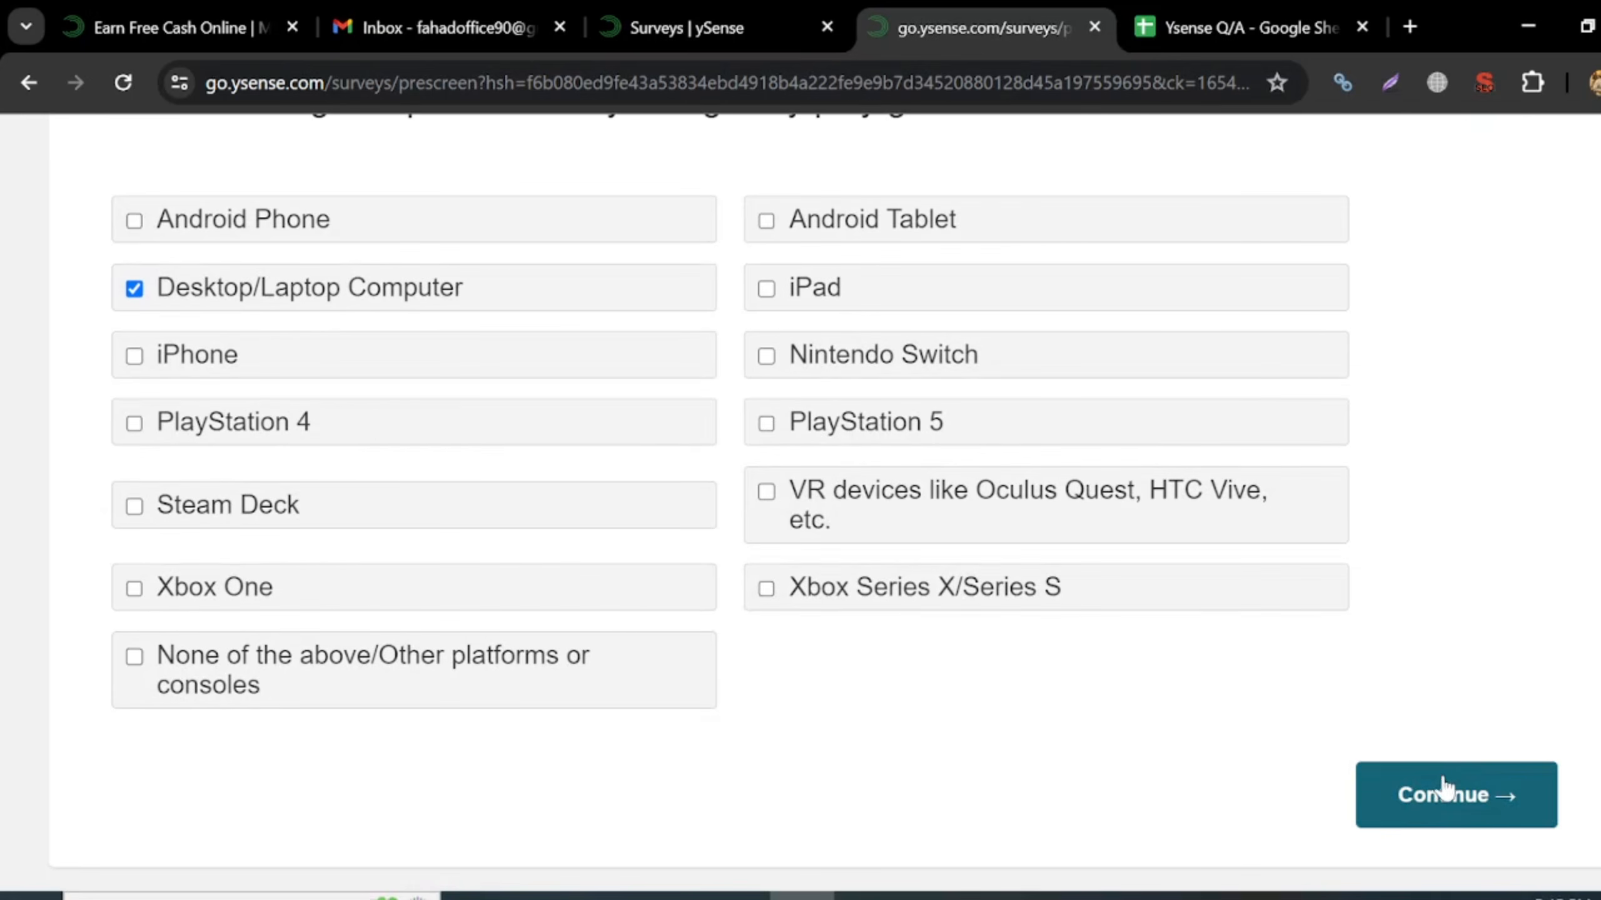
click(1442, 792)
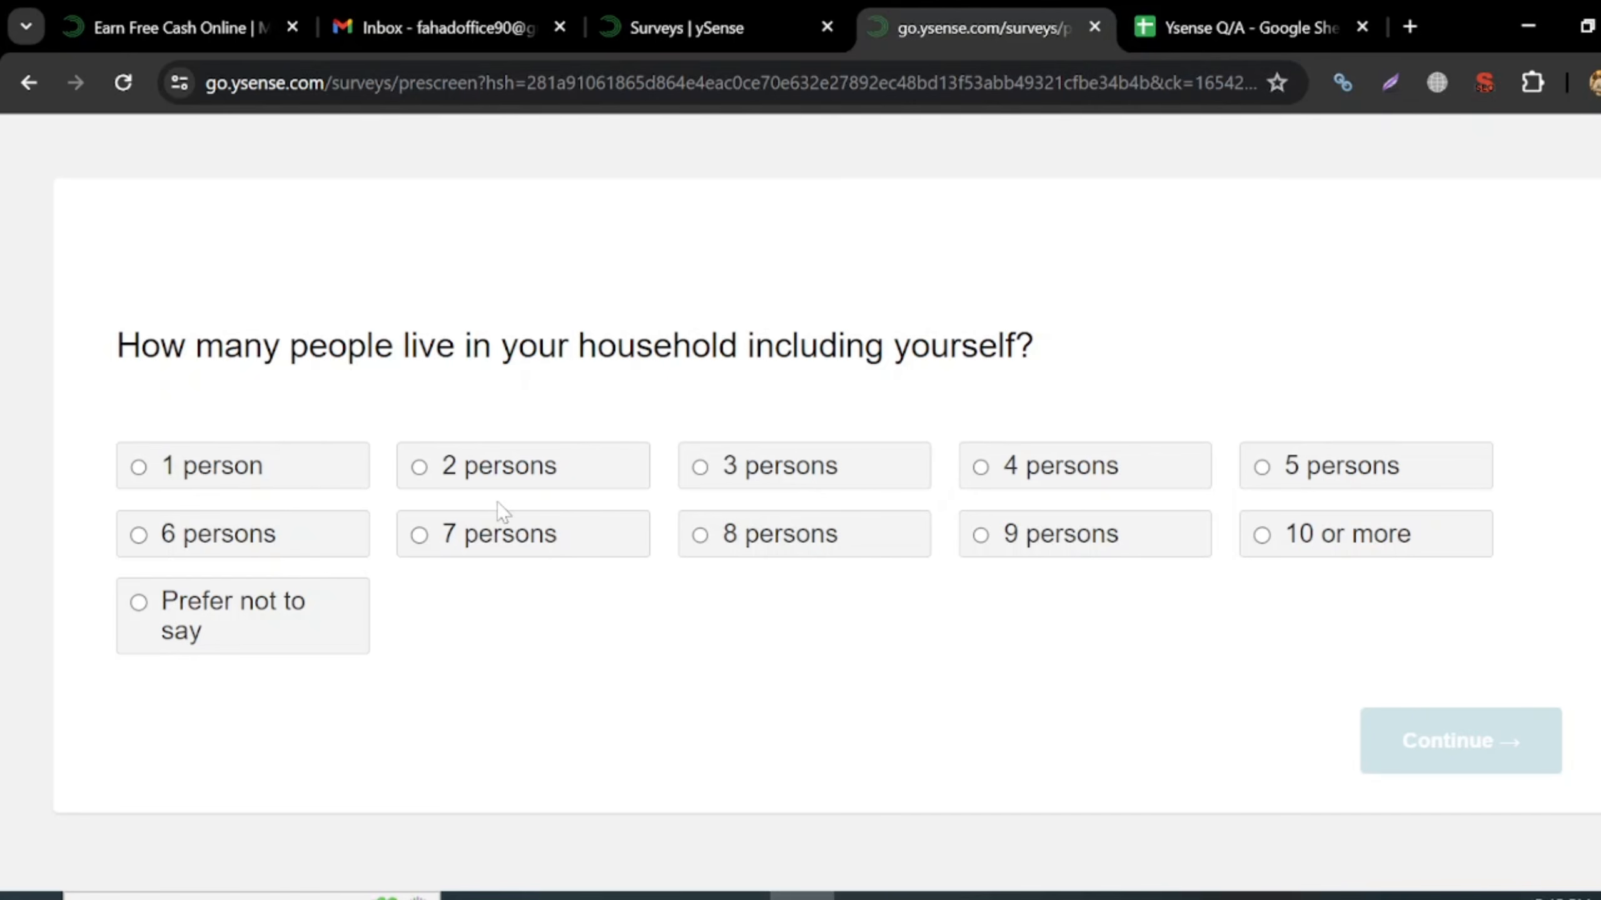
click(1308, 474)
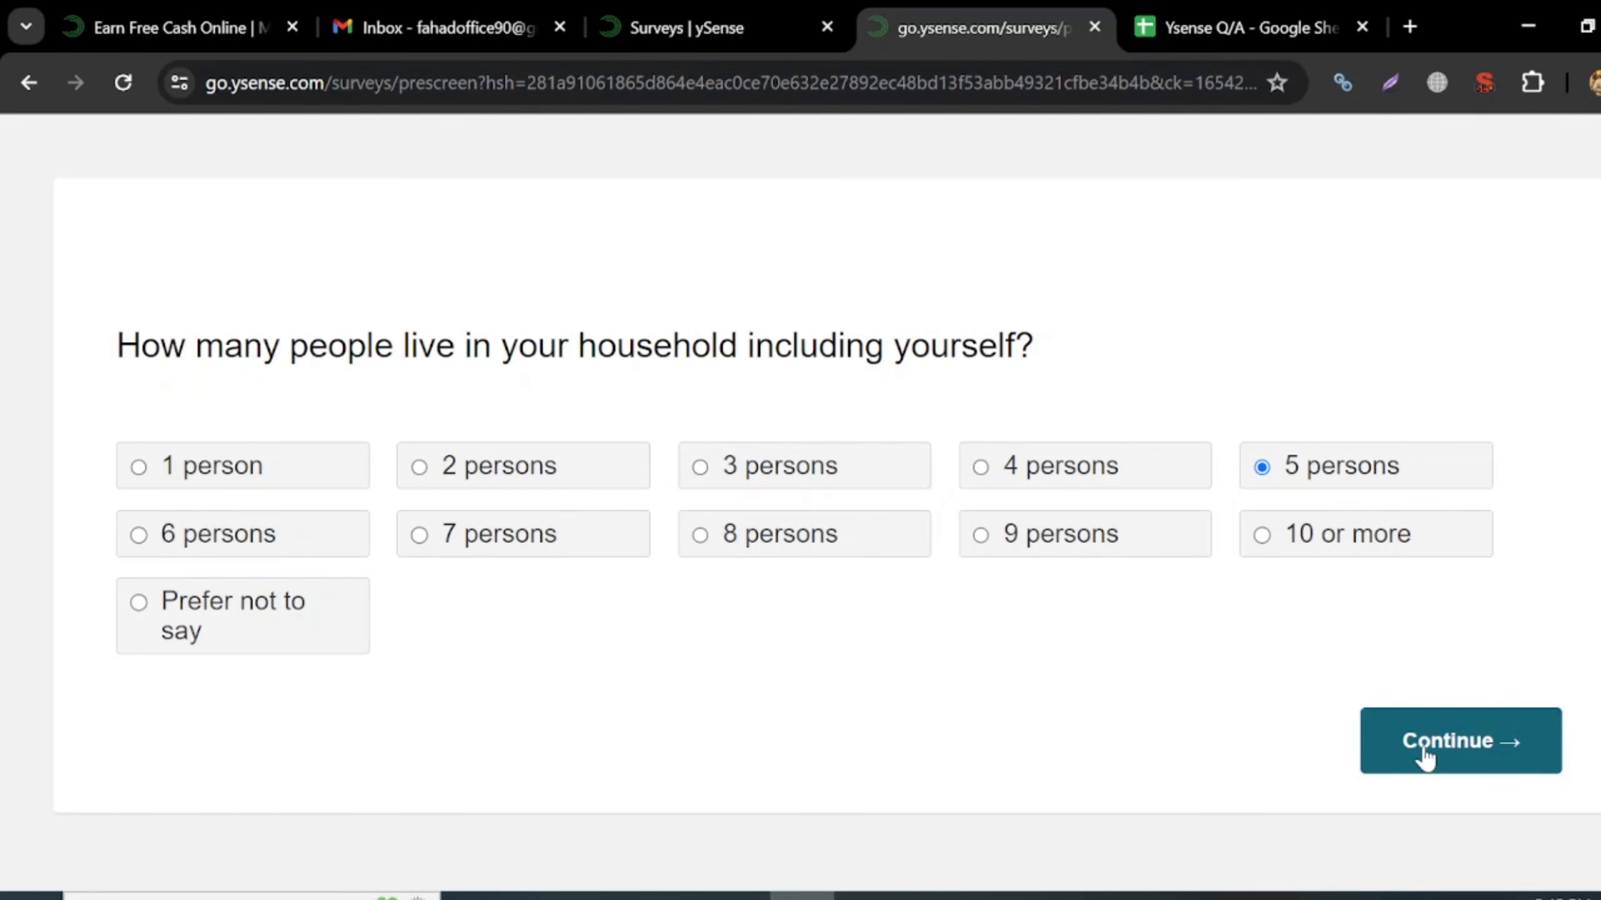
click(1380, 753)
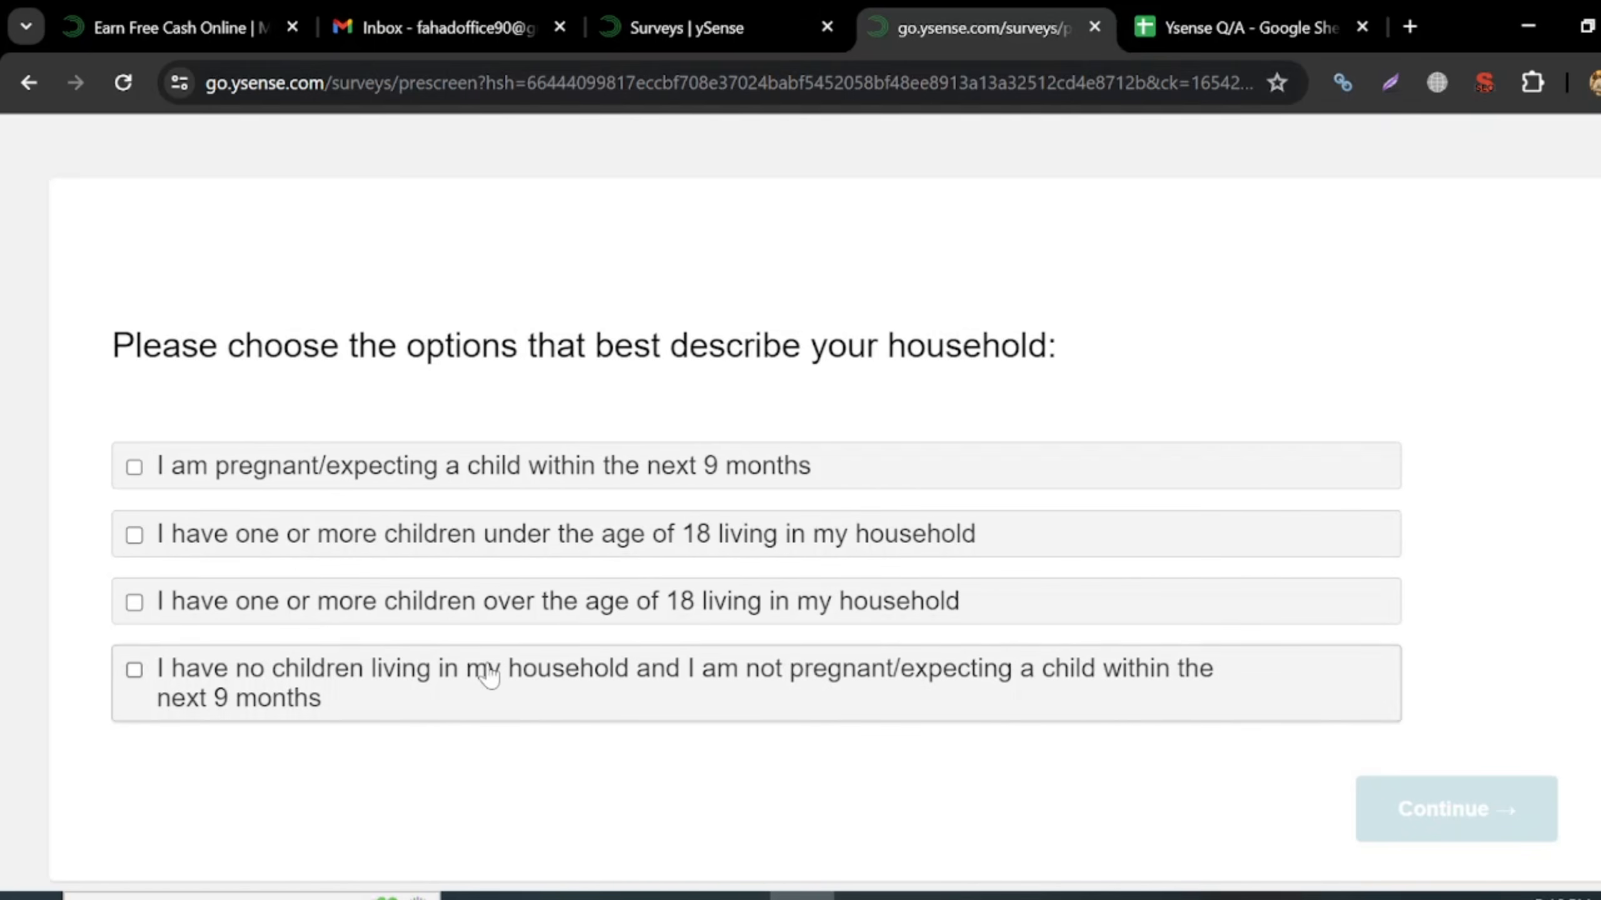
- Report children under 18 in the household, leaving only Boy age 2 selected
click(359, 547)
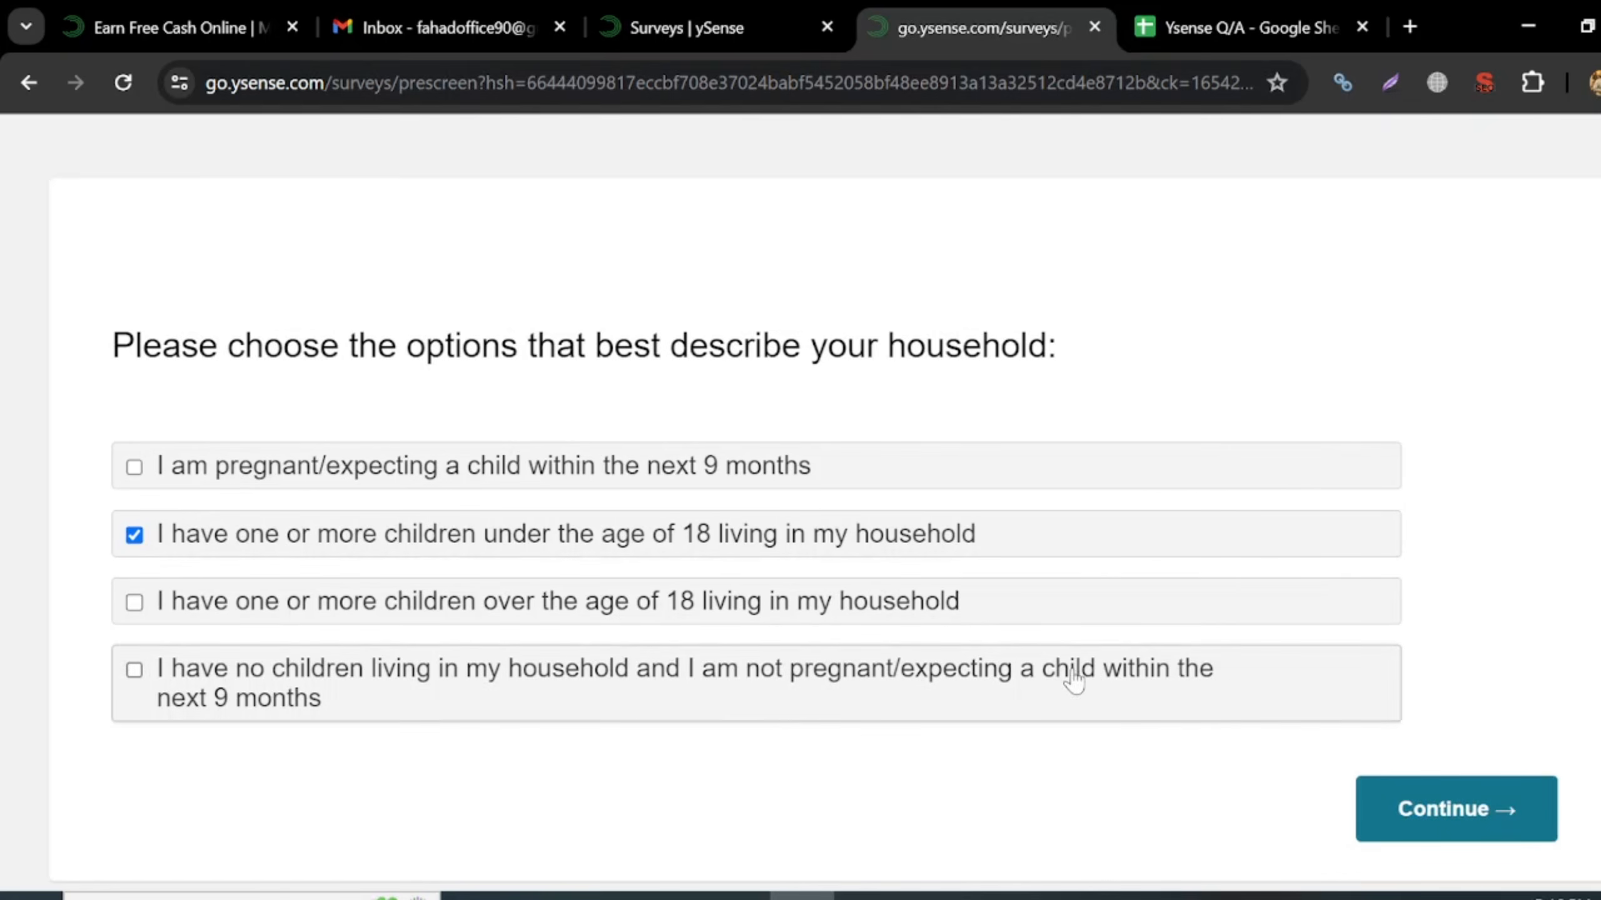
click(1400, 812)
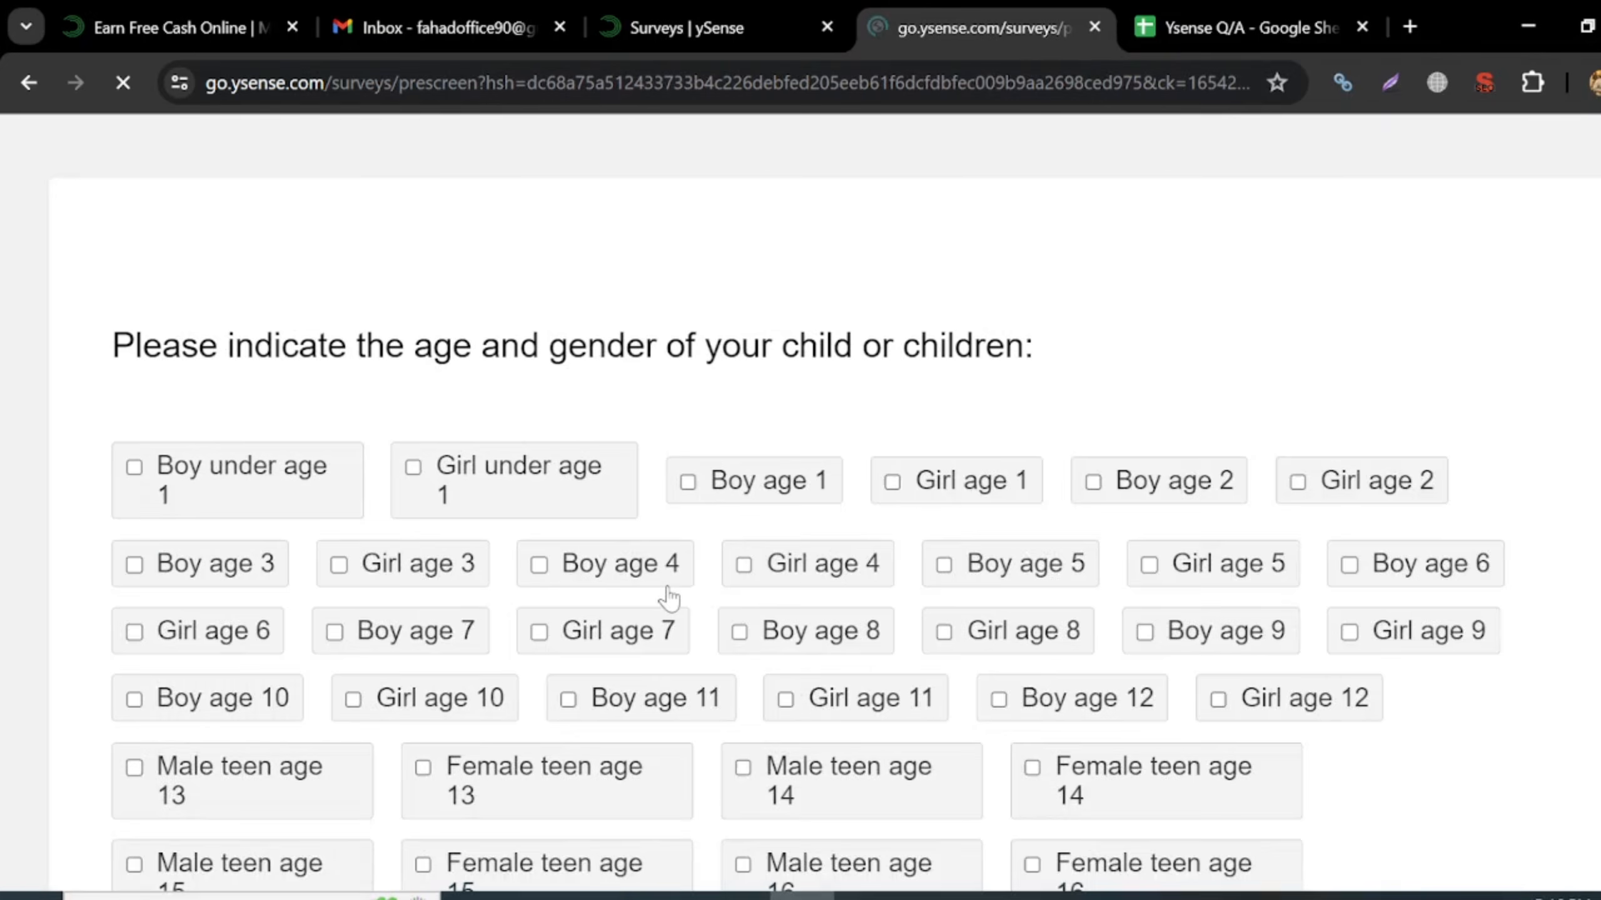
scroll(668, 593, down, 1)
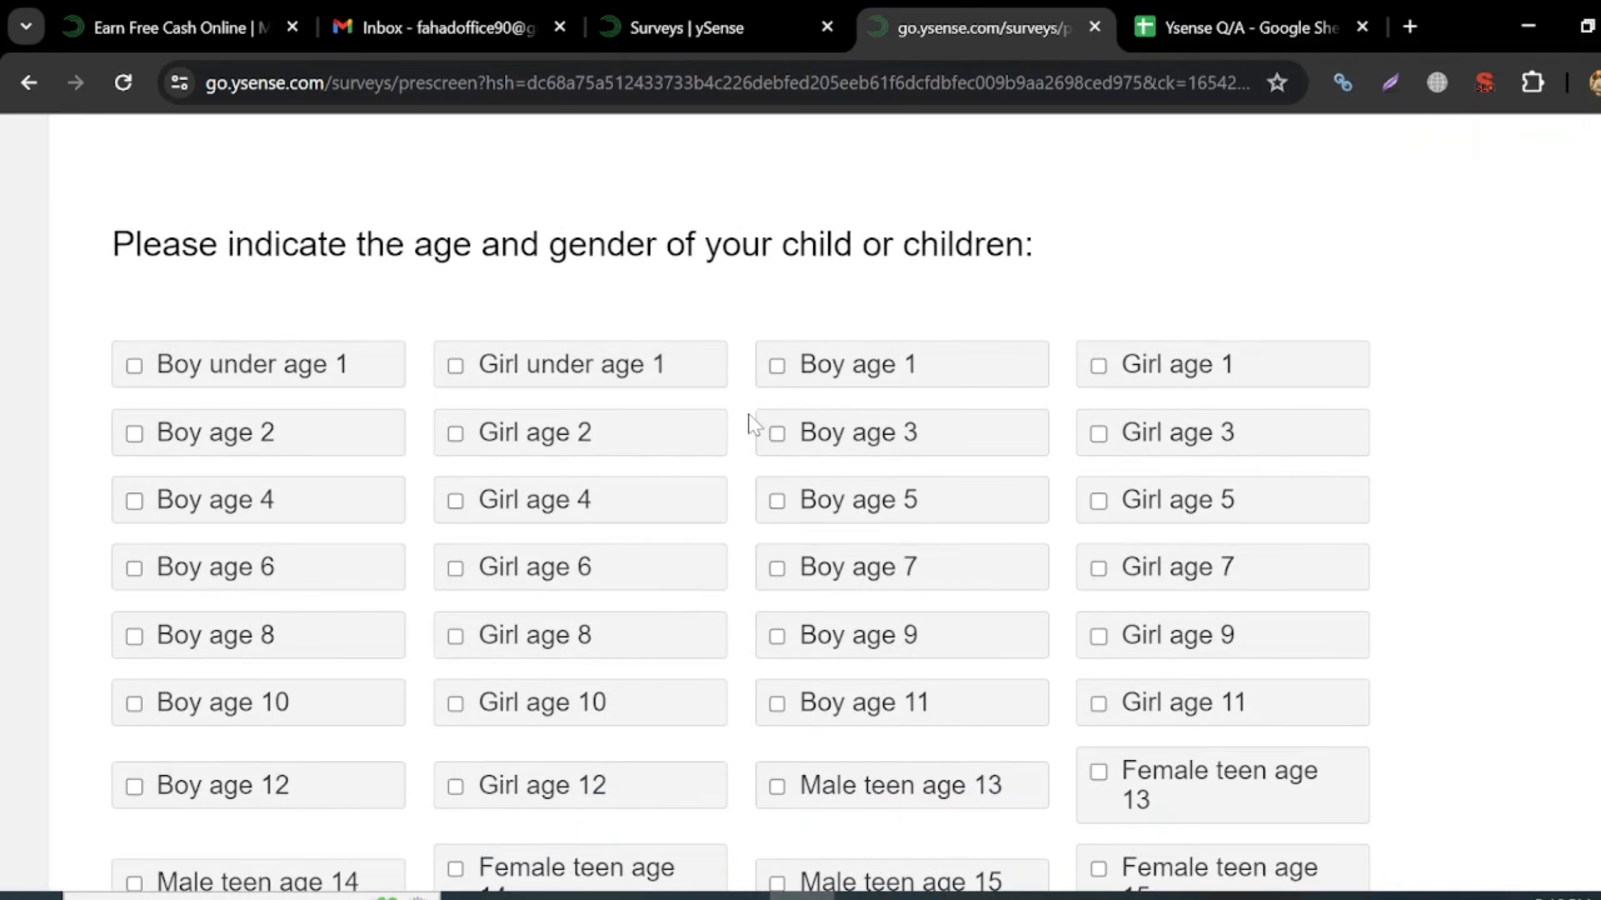
click(777, 433)
scroll(1071, 620, down, 1)
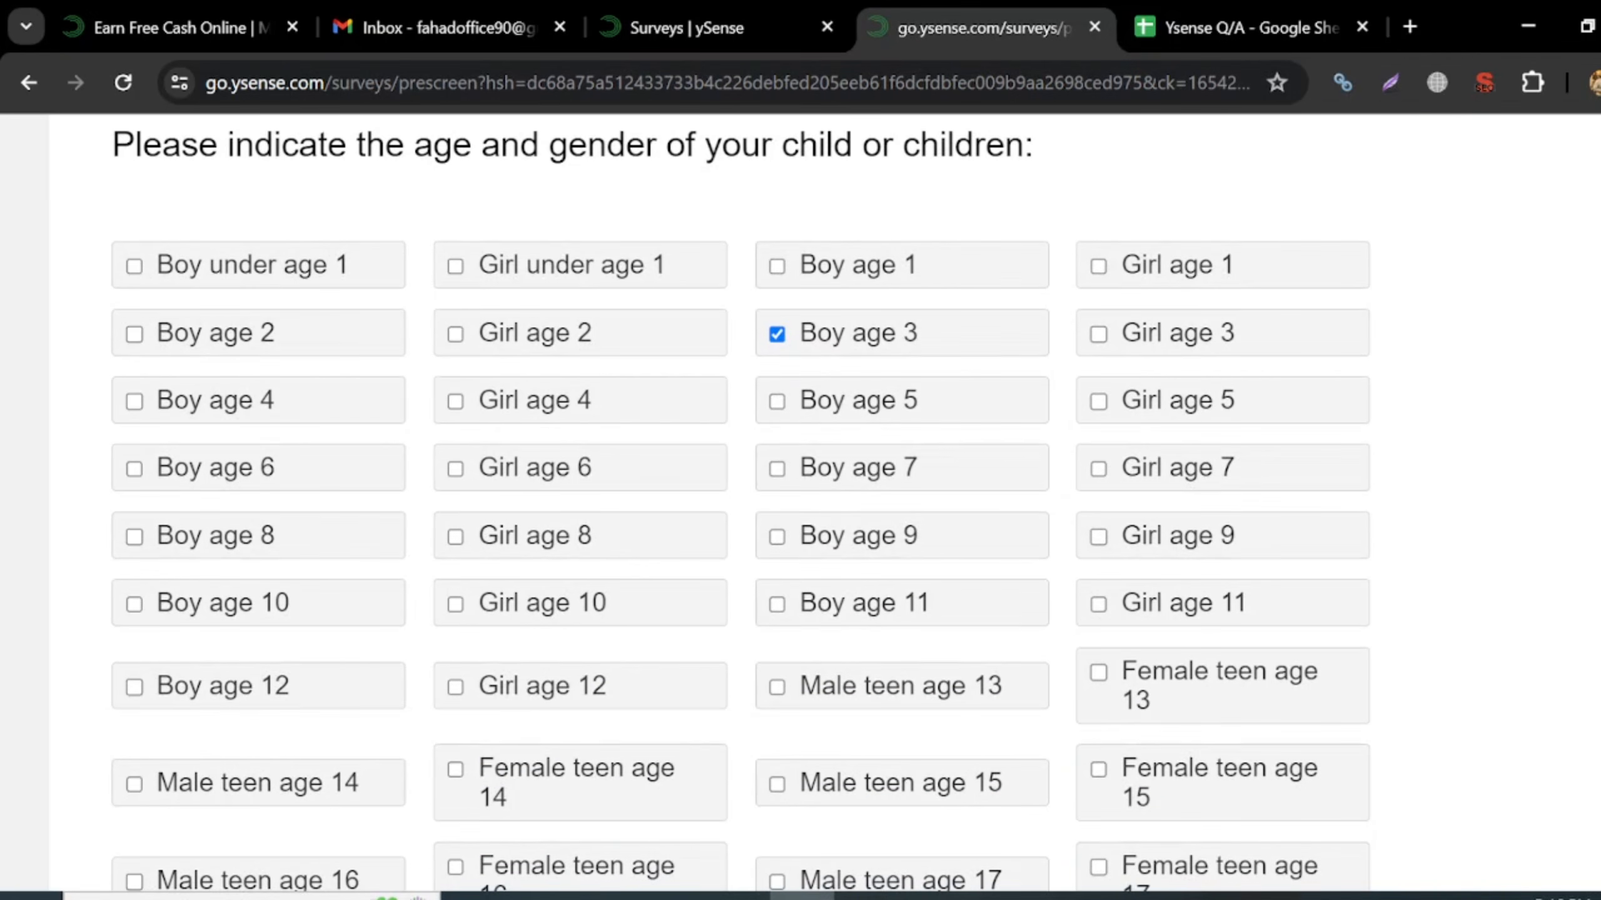
click(340, 350)
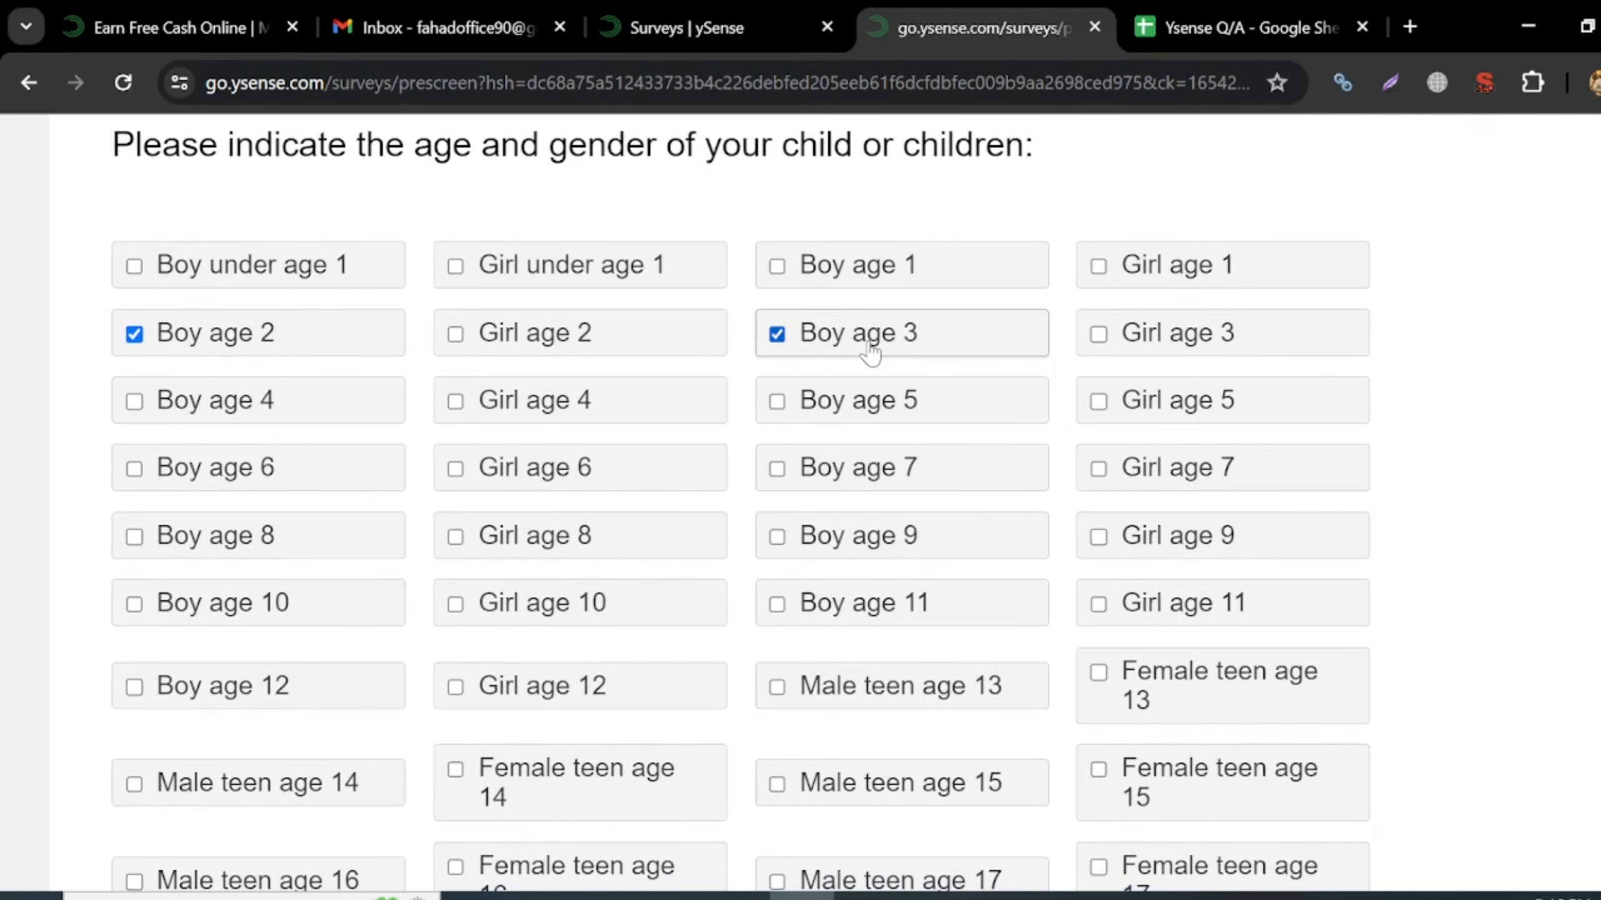
click(808, 350)
scroll(1254, 633, down, 3)
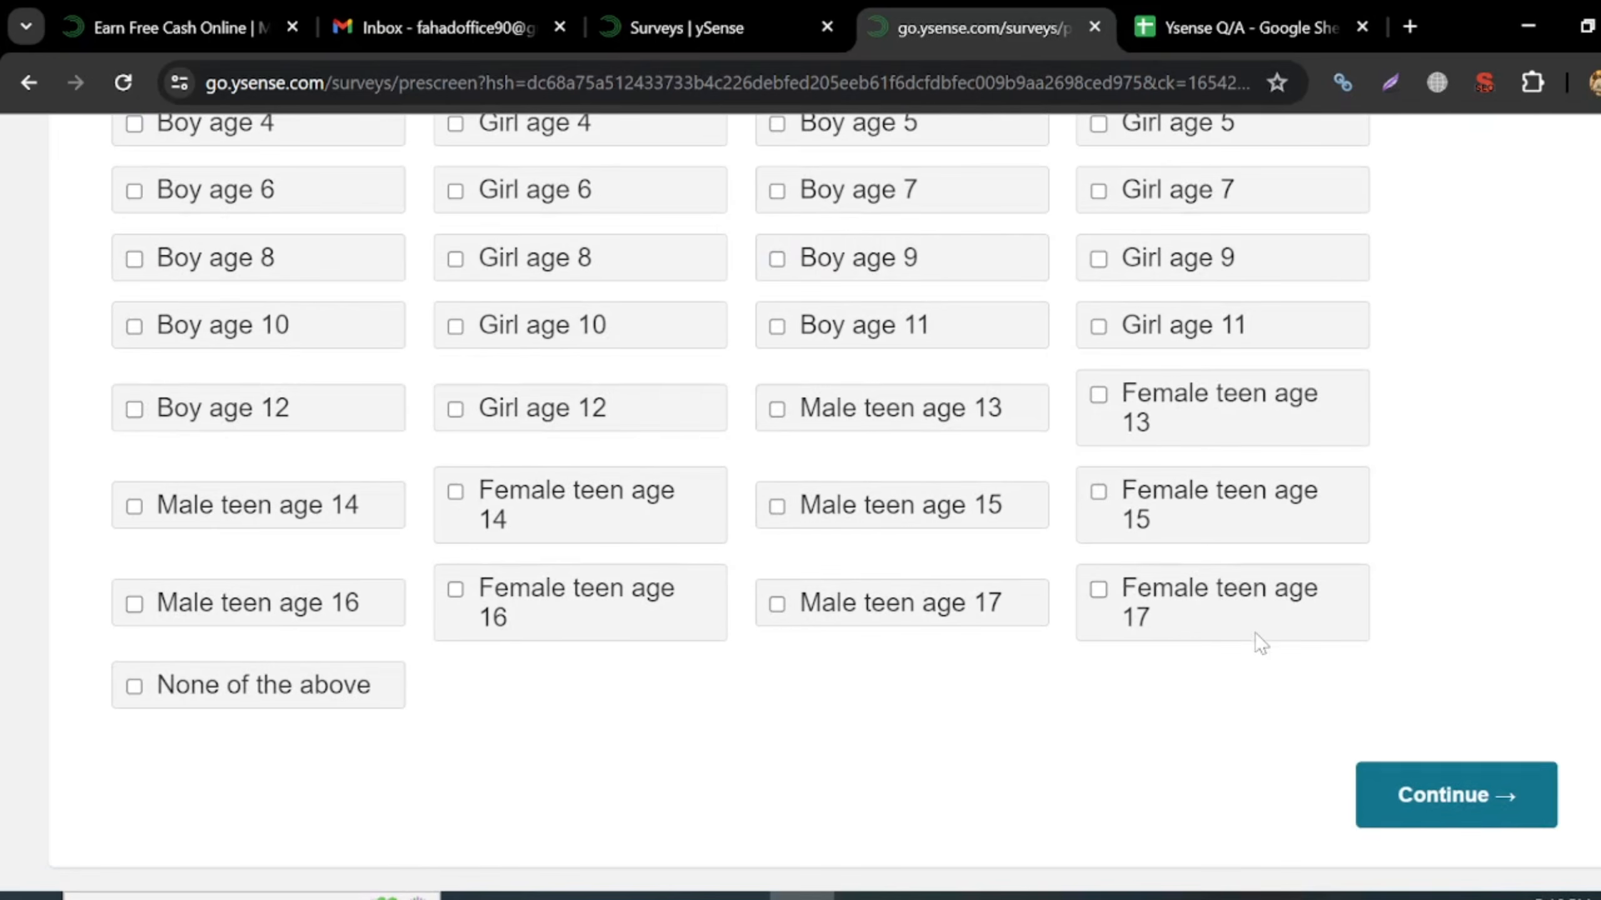
click(1404, 807)
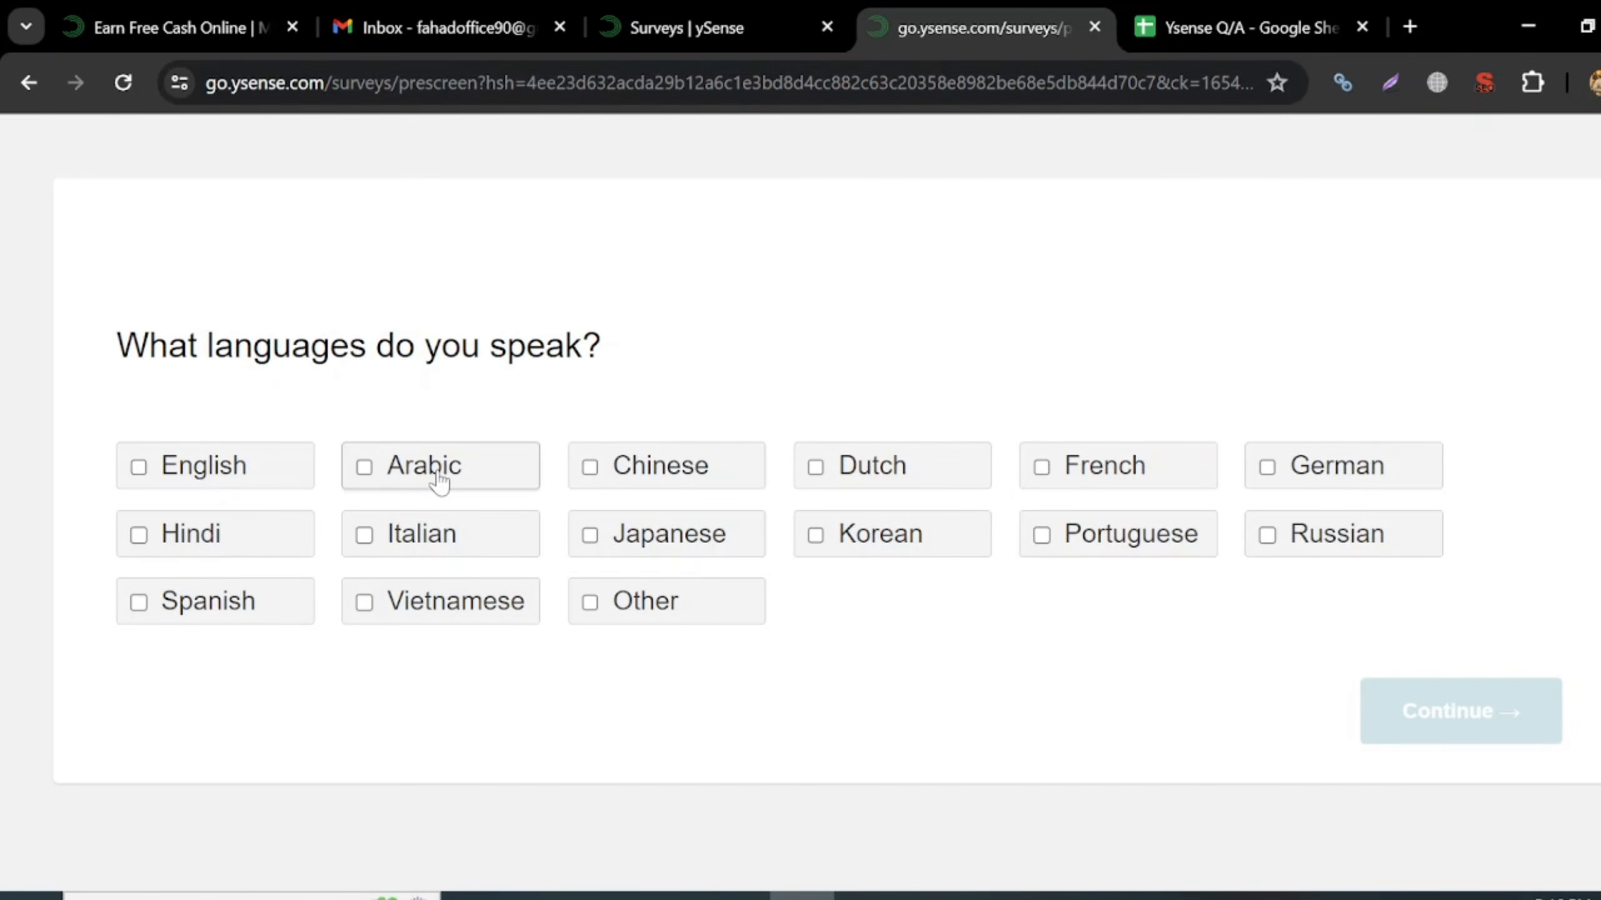
- Give English and Hindi as spoken languages and Single, never married as relationship status
click(225, 468)
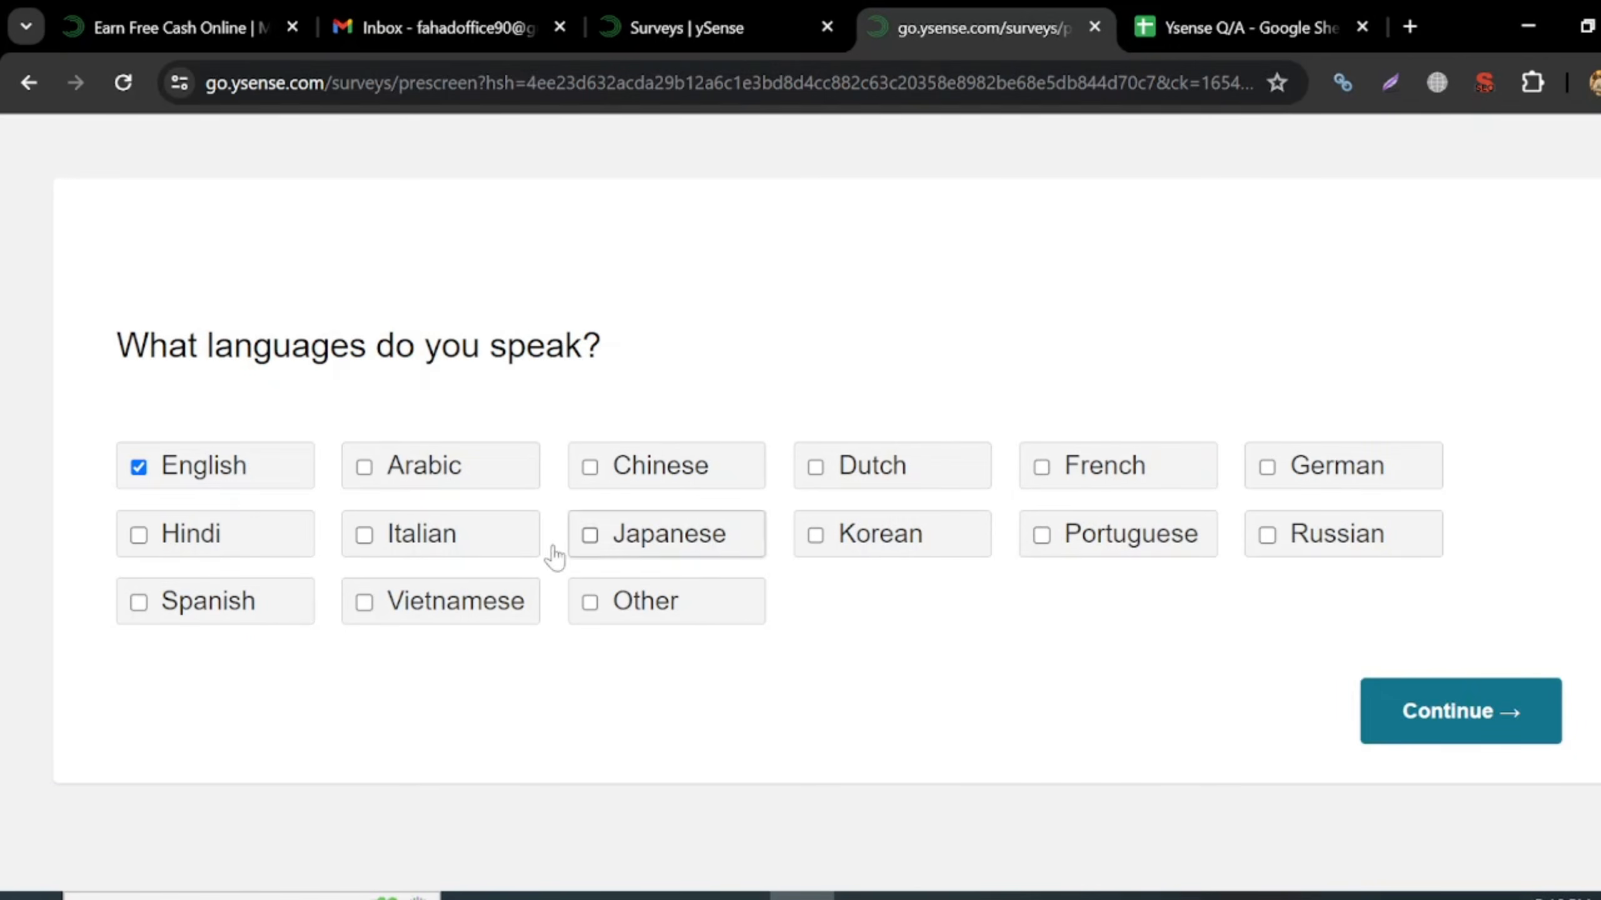
click(293, 552)
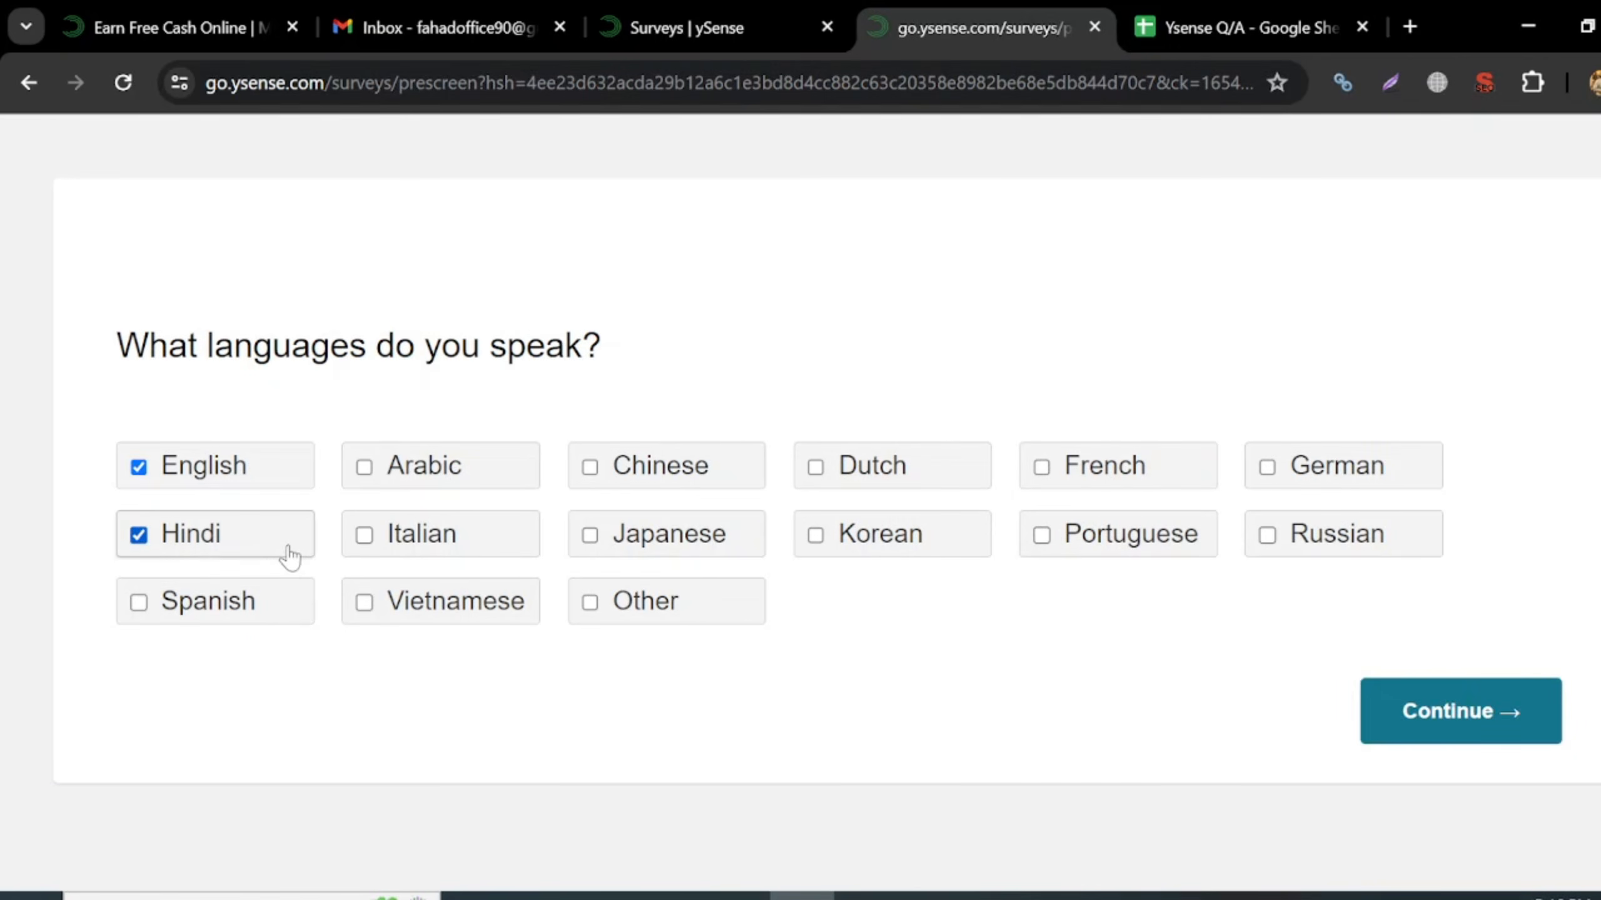
click(1463, 731)
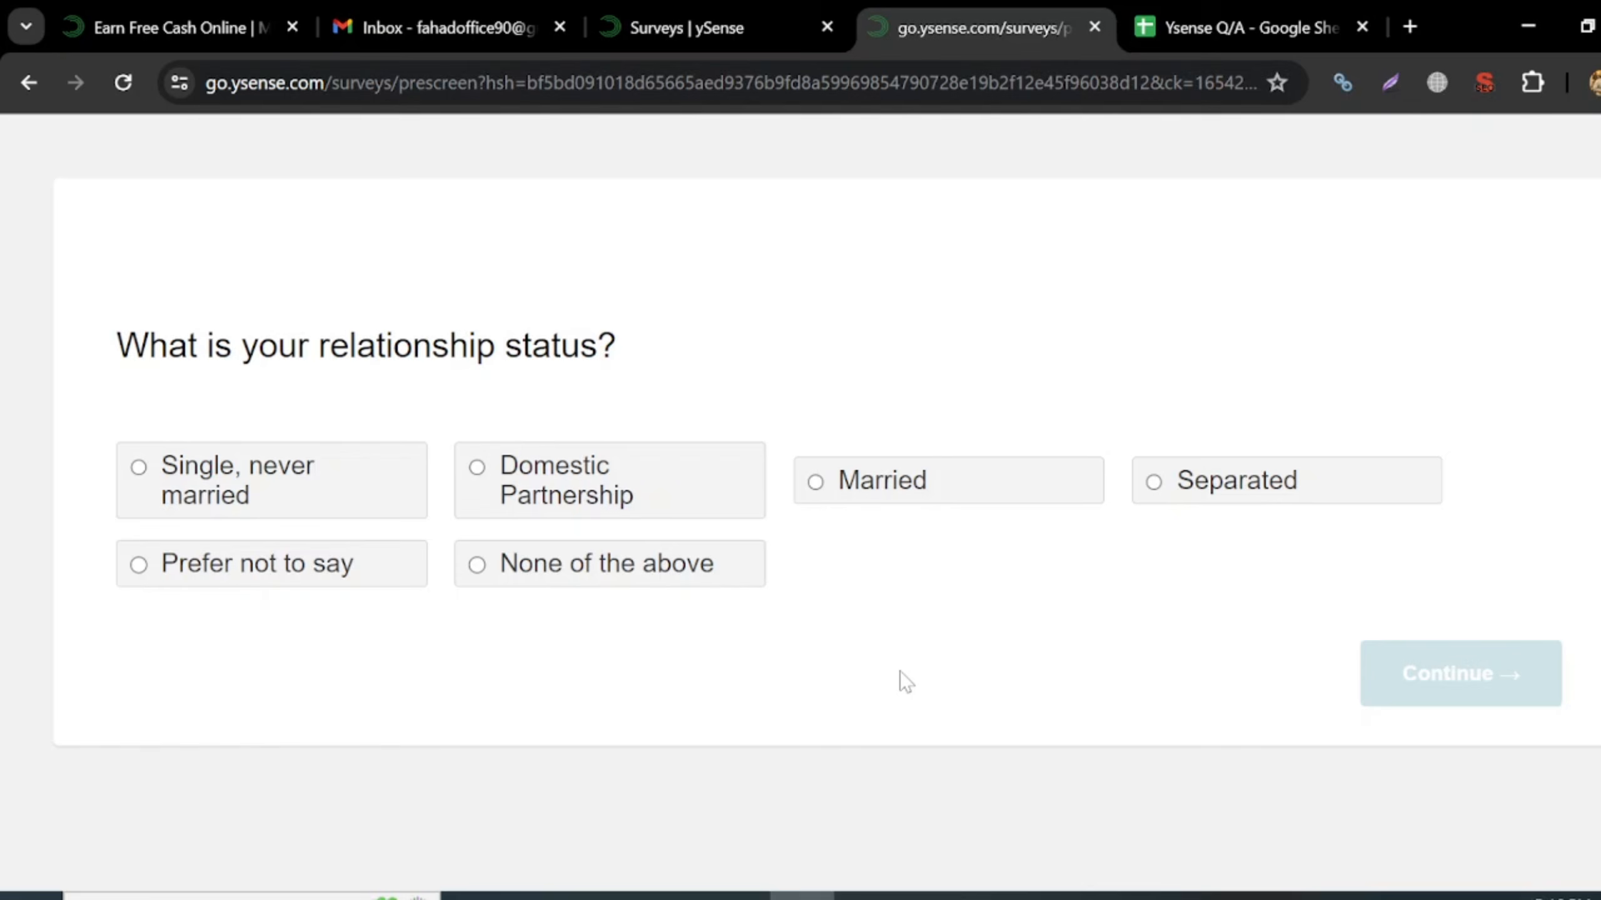
click(271, 513)
- Submit the relationship status and answer Employed full-time for employment status
click(1465, 691)
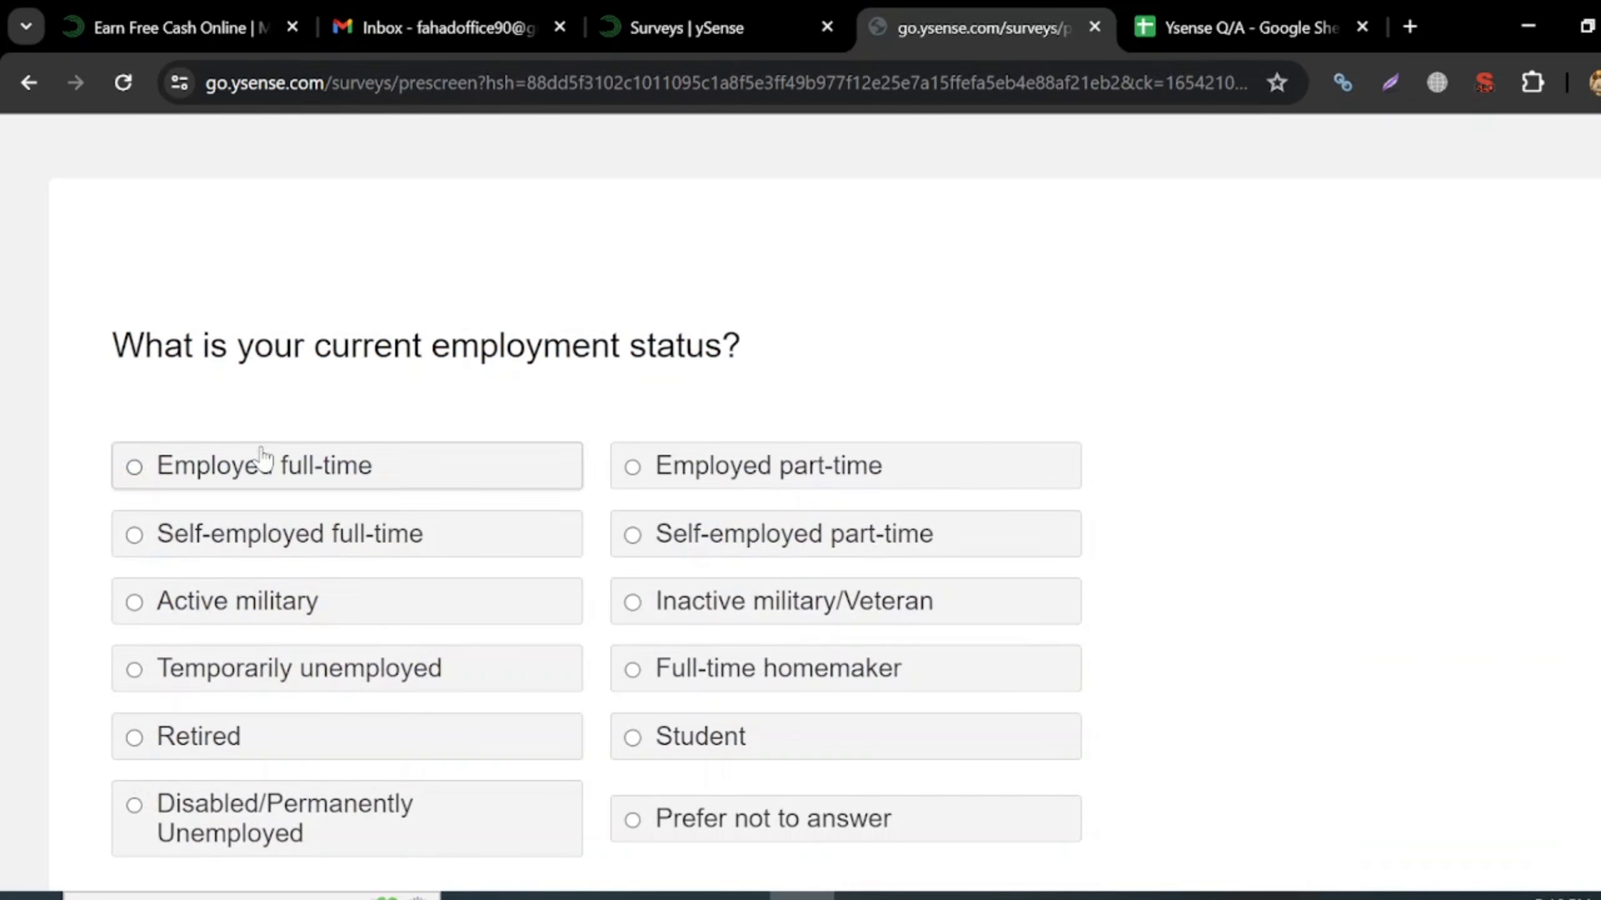
scroll(615, 467, down, 2)
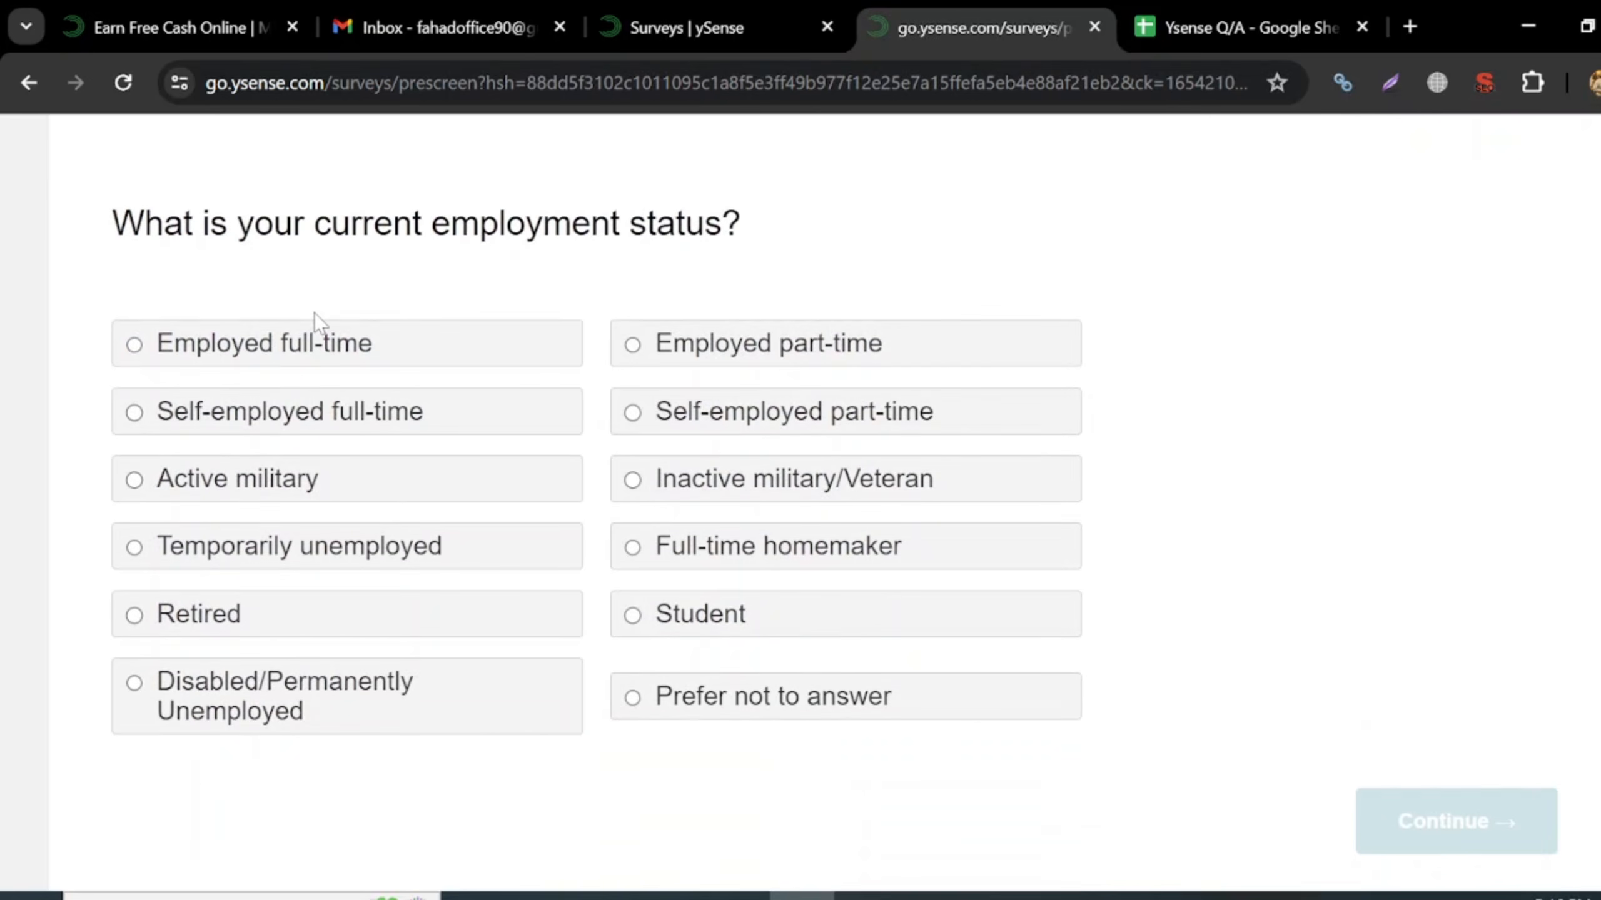
click(317, 344)
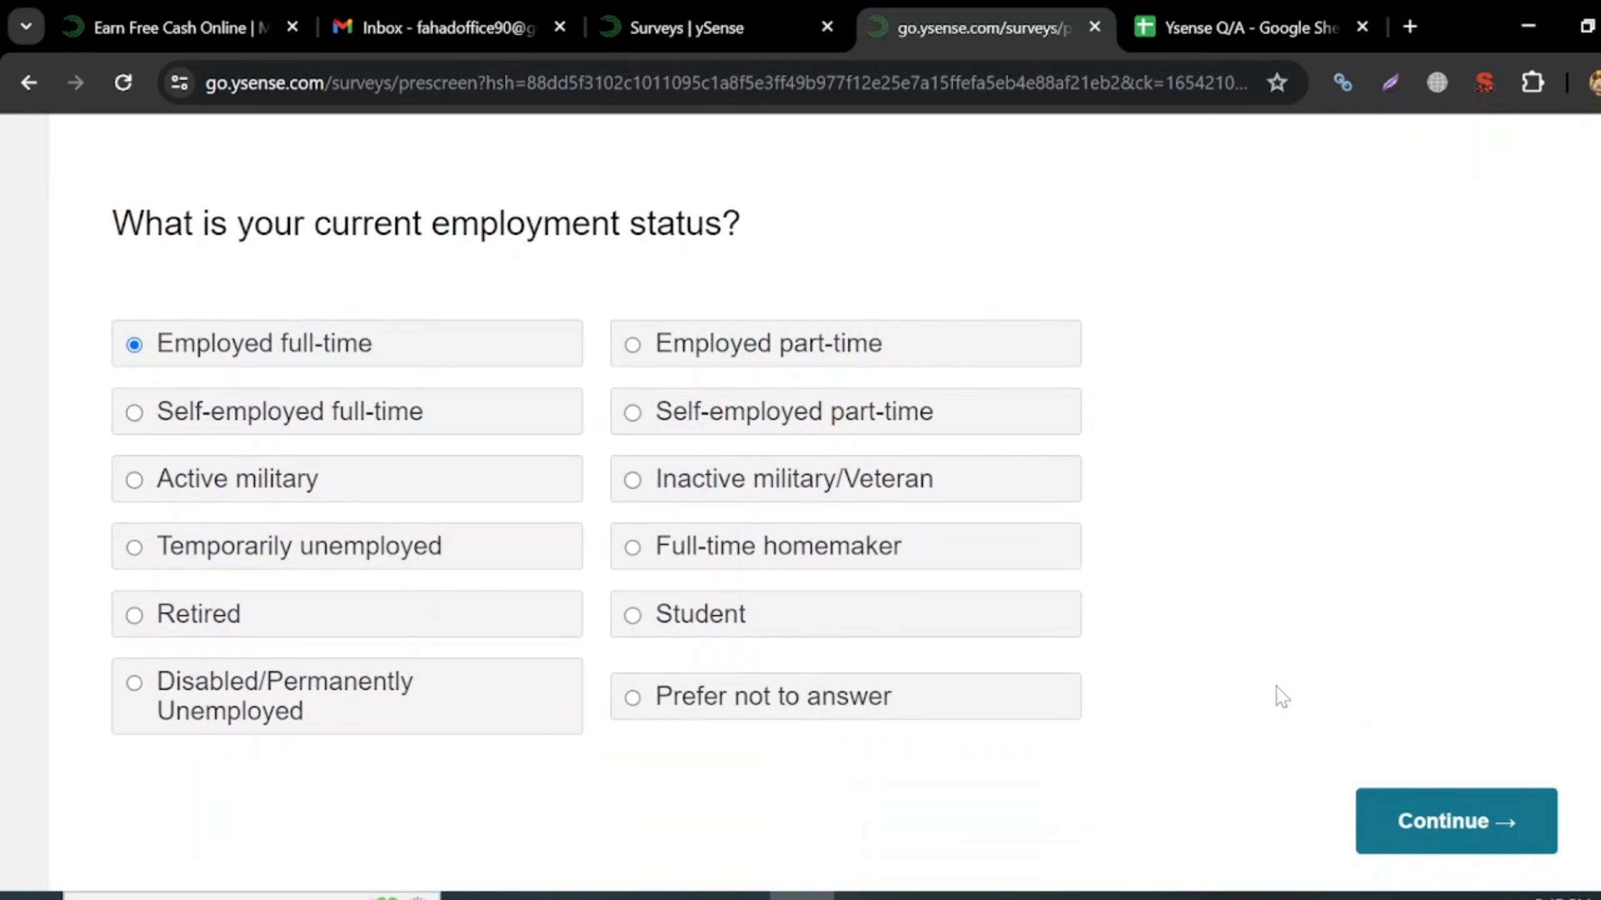
click(1450, 826)
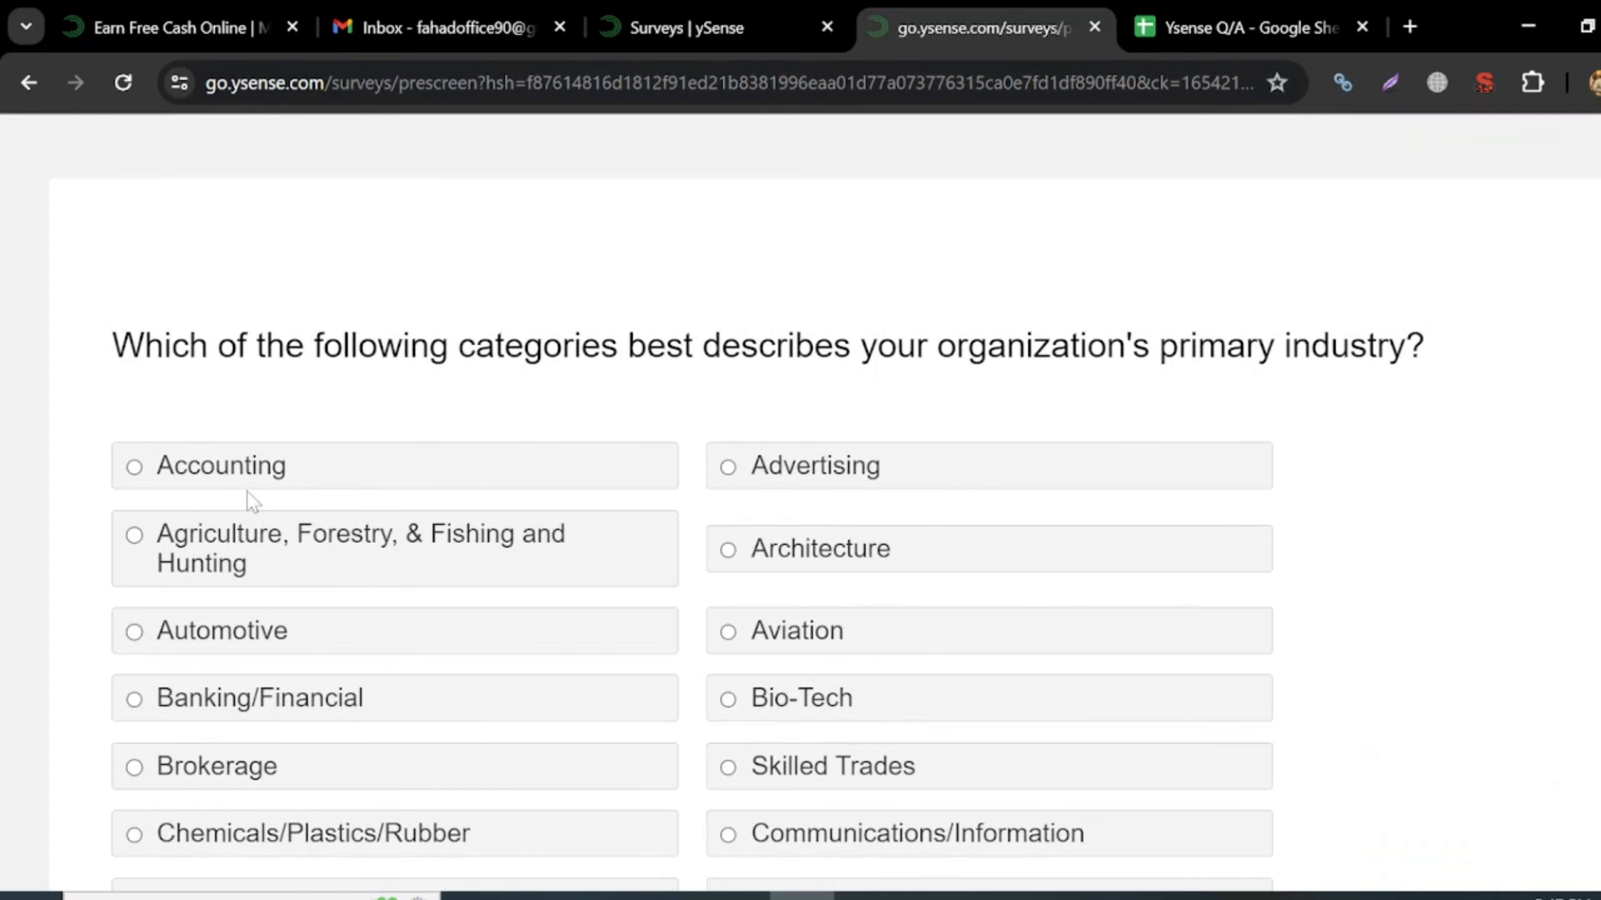
- Choose Information Technology/IT as the organisation's primary industry and submit
scroll(248, 492, down, 2)
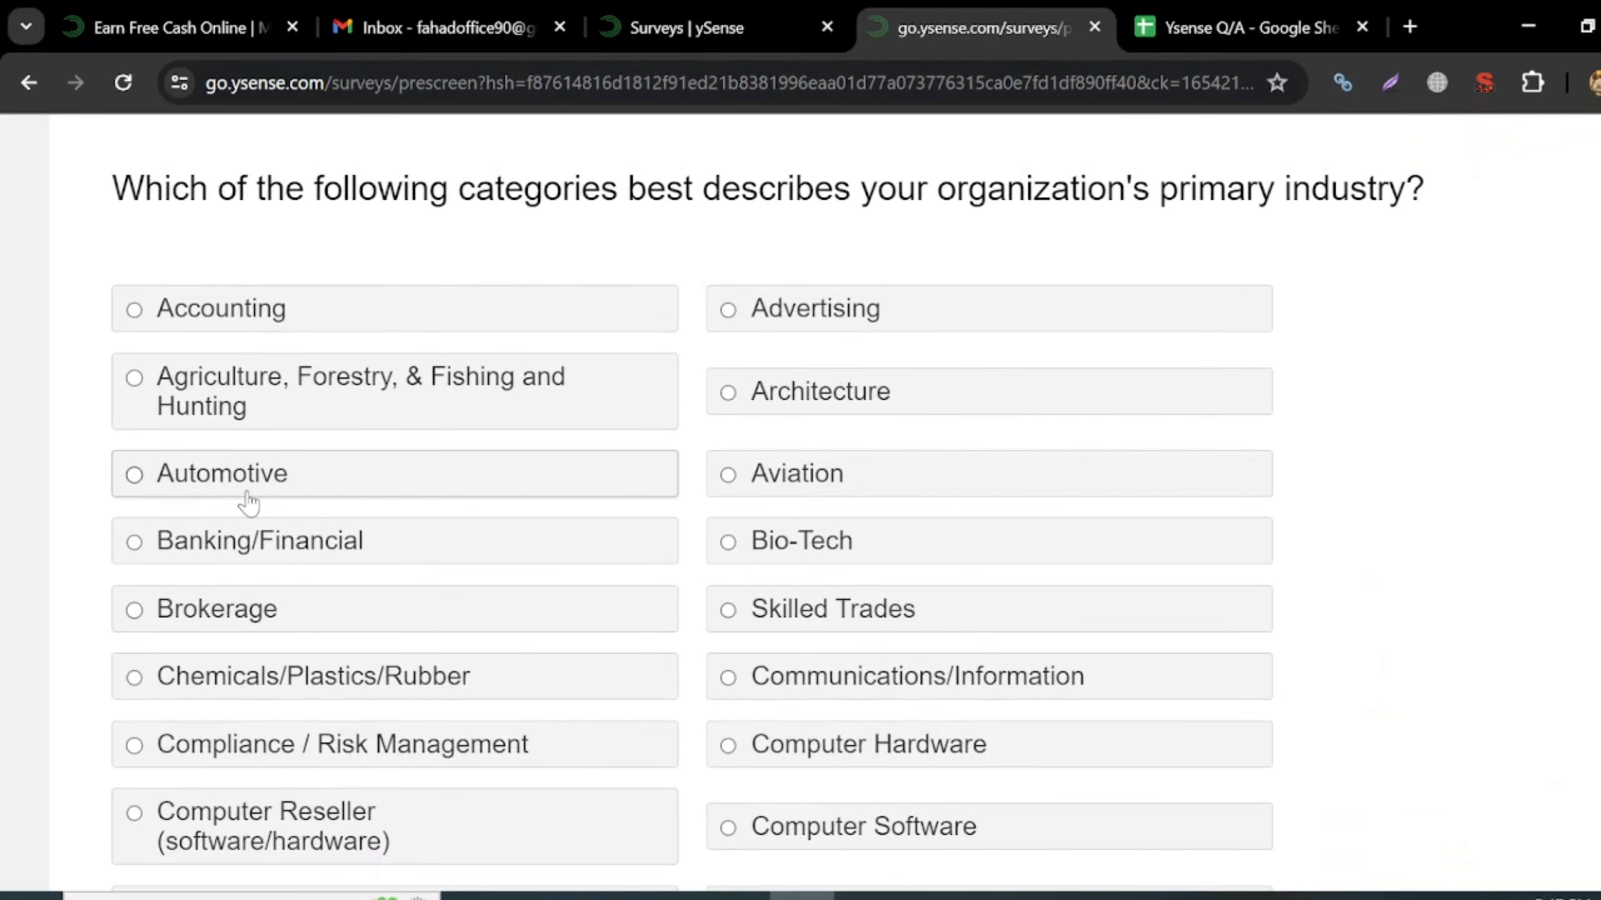
scroll(247, 502, down, 2)
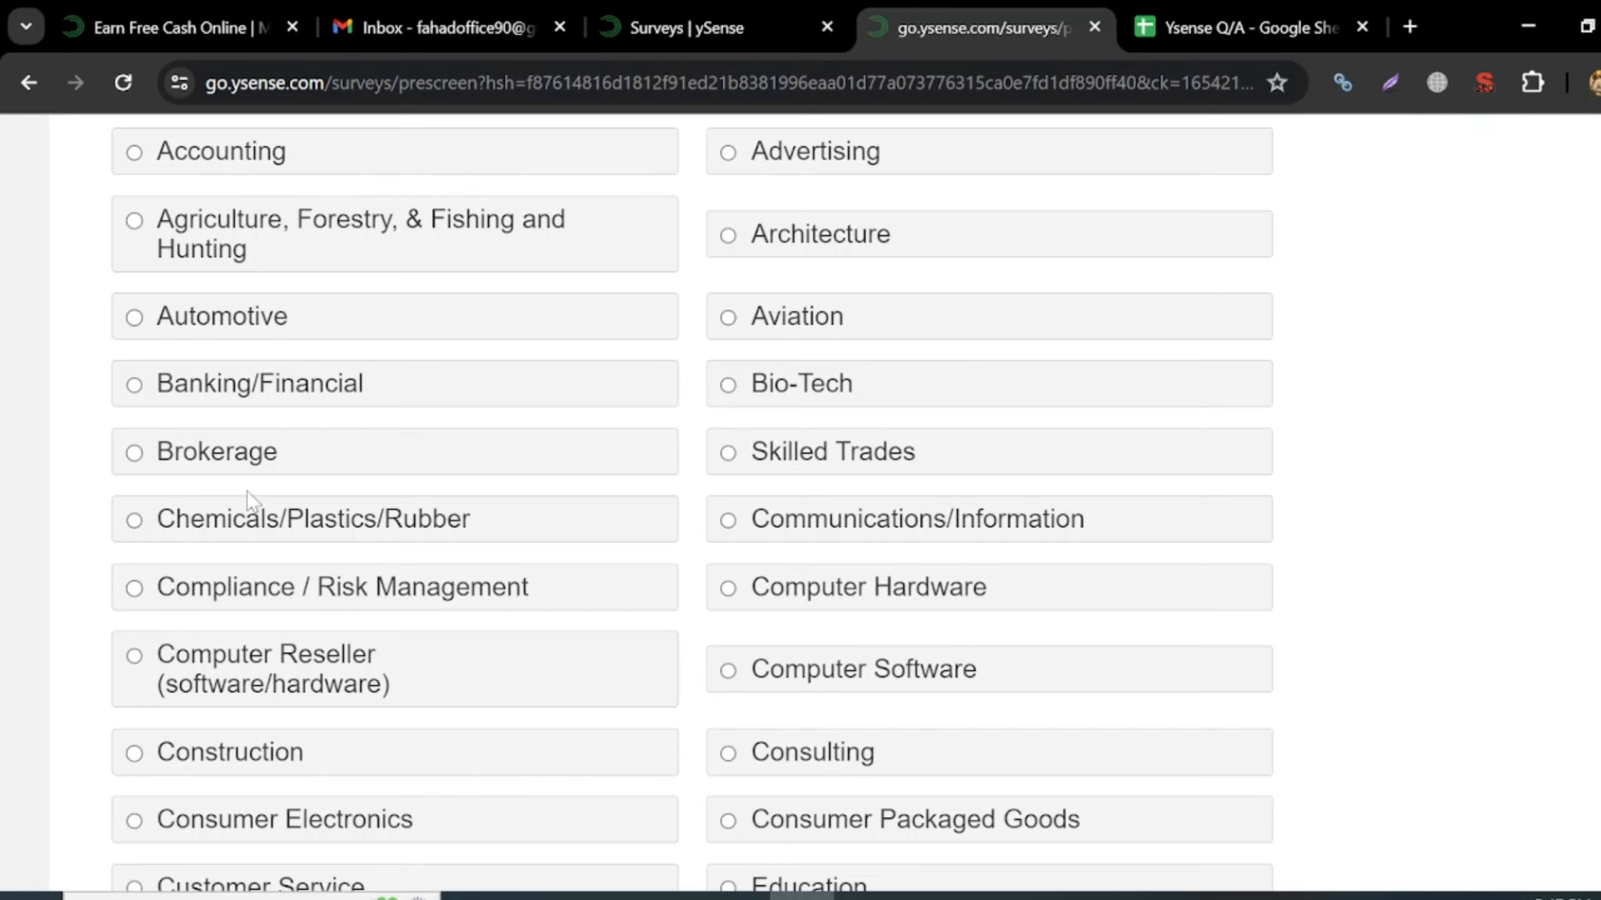
scroll(247, 493, down, 3)
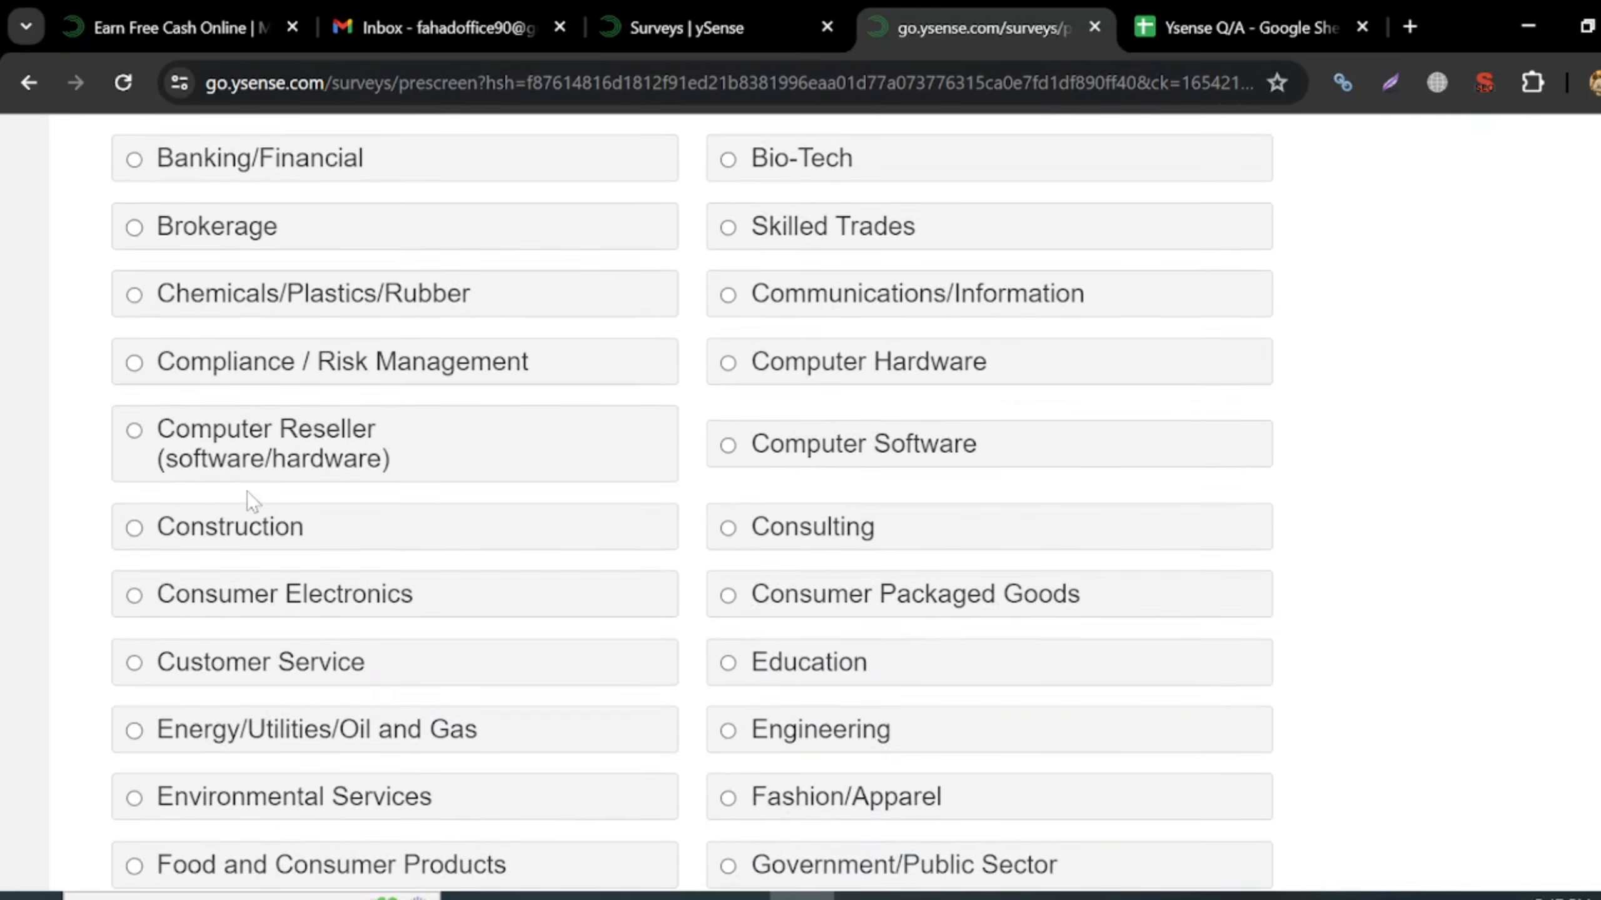
scroll(248, 492, down, 3)
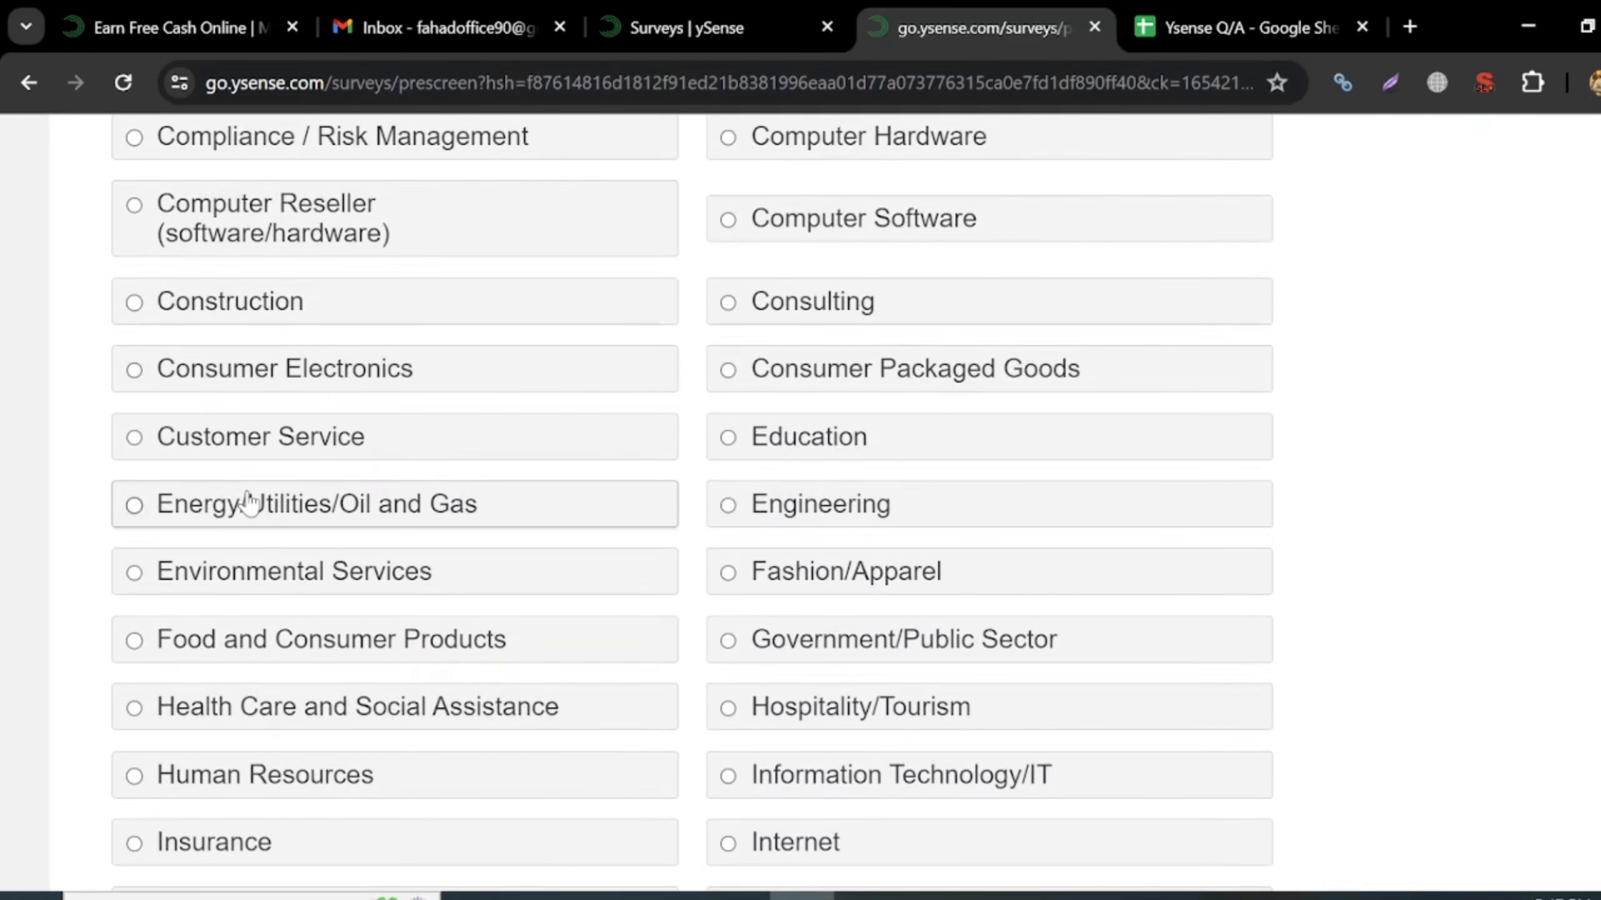
scroll(248, 504, down, 3)
click(1026, 583)
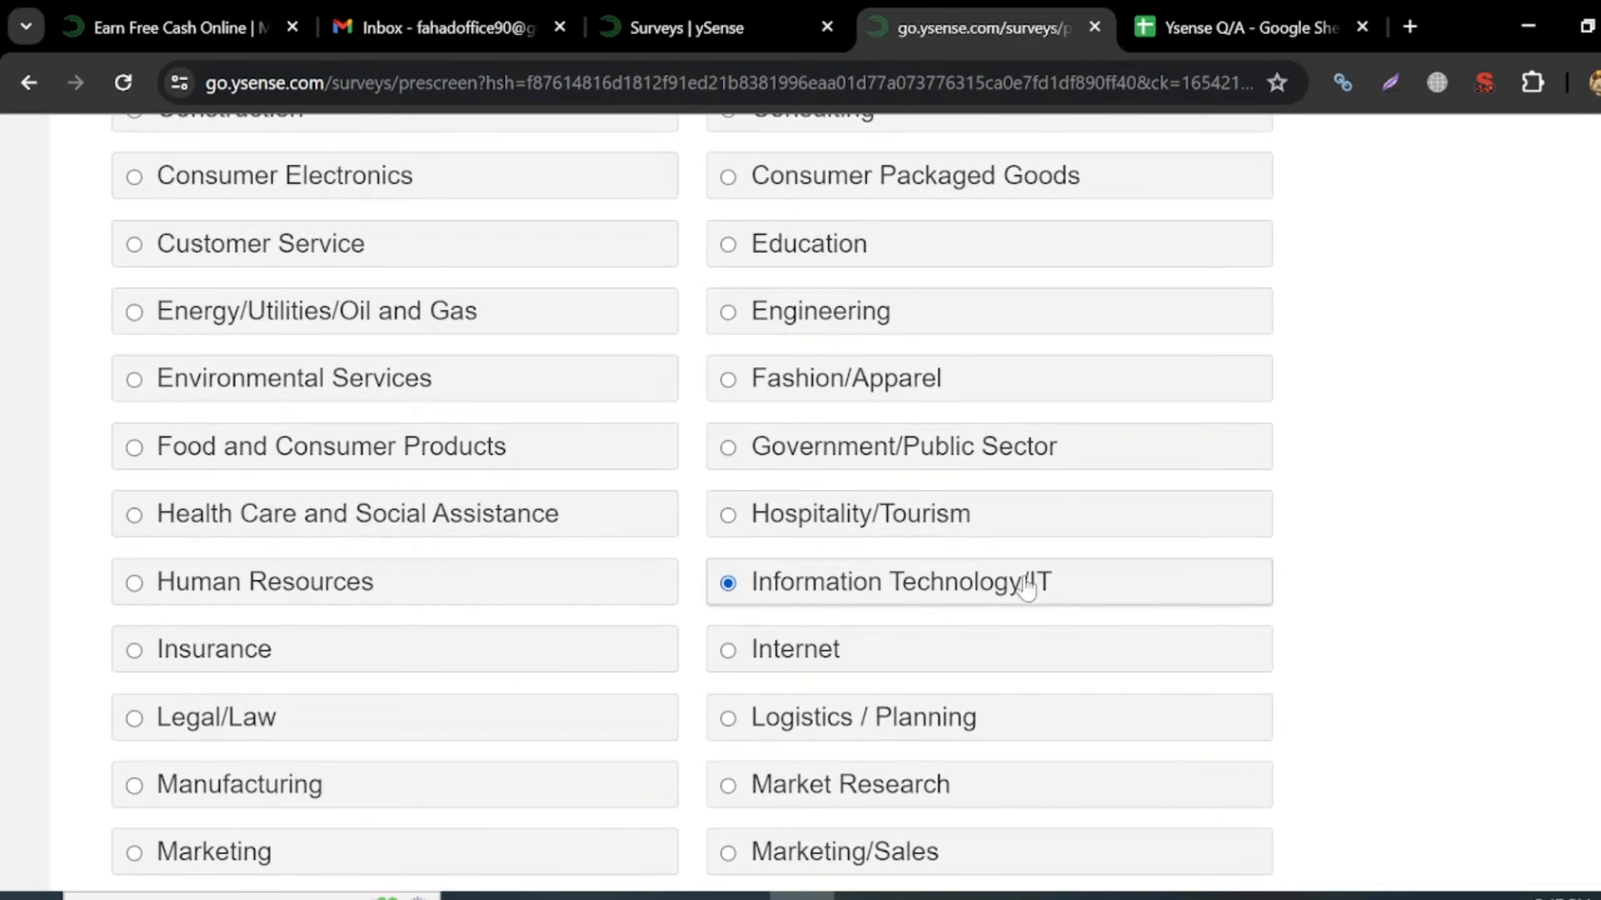
scroll(1366, 639, down, 10)
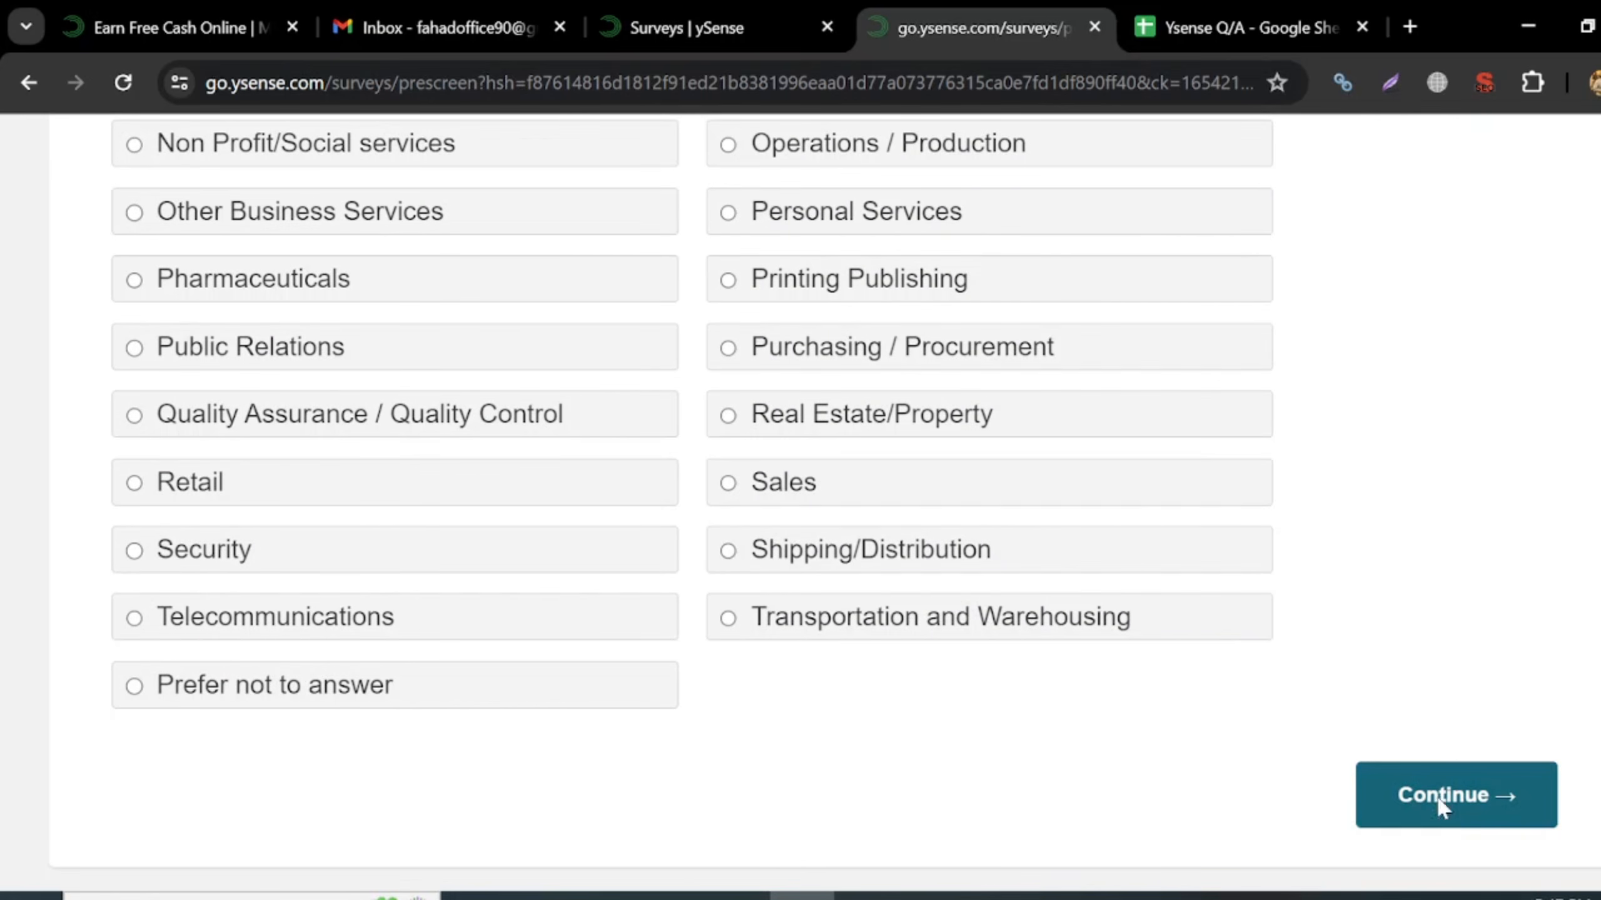
click(1441, 807)
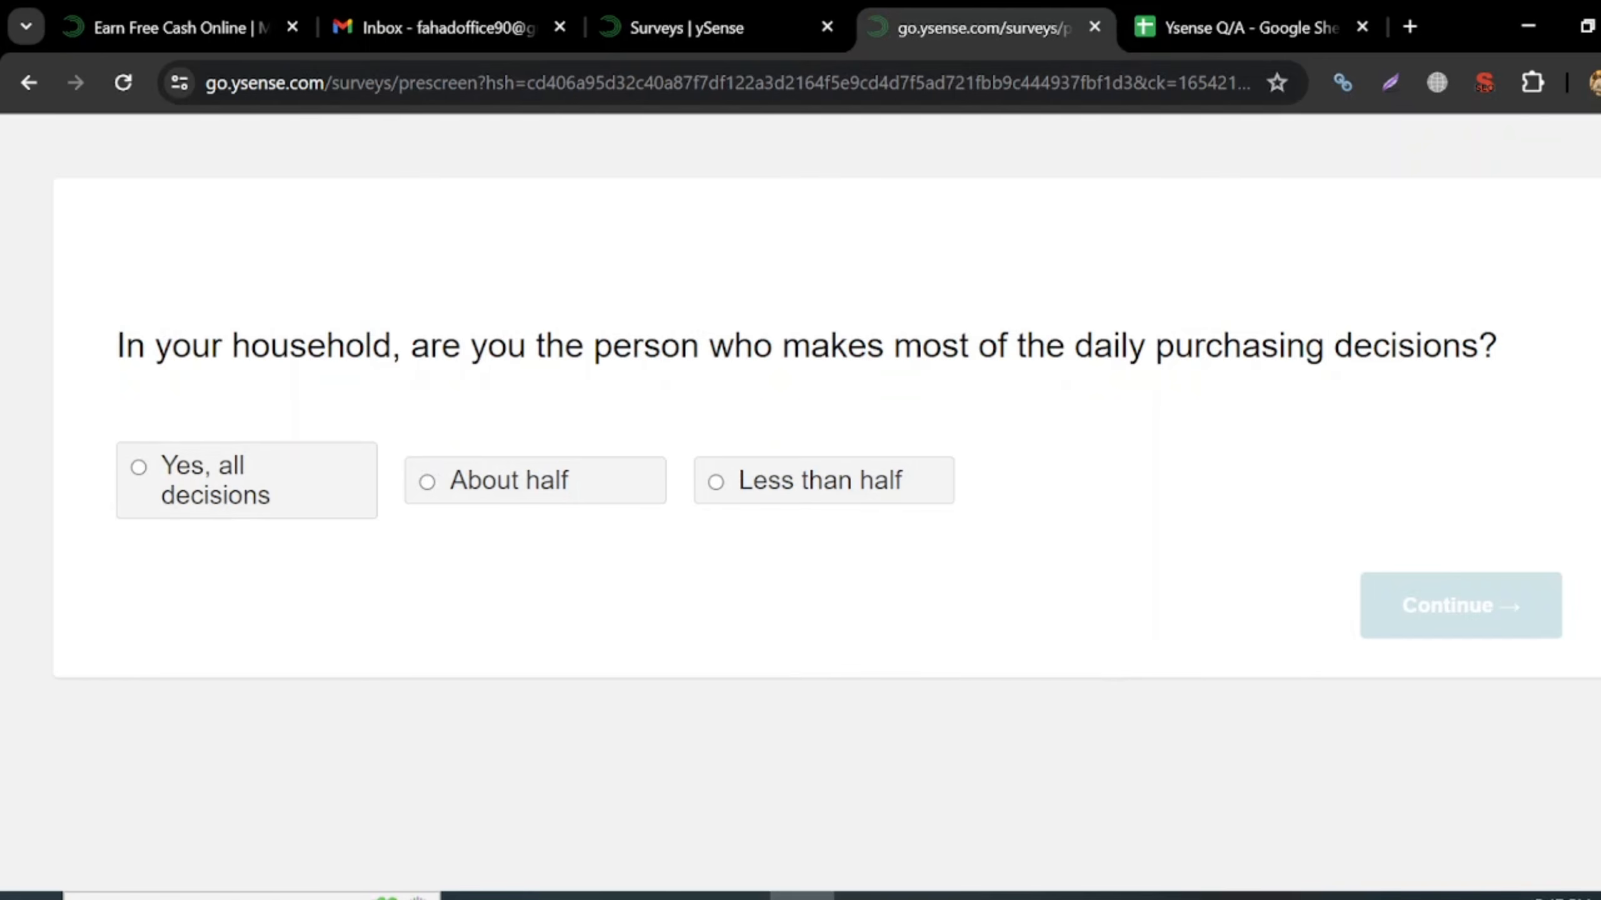
- Check the Ysense Q/A sheet, then answer Less than half for purchasing decisions and Youtube for how you heard
click(1197, 19)
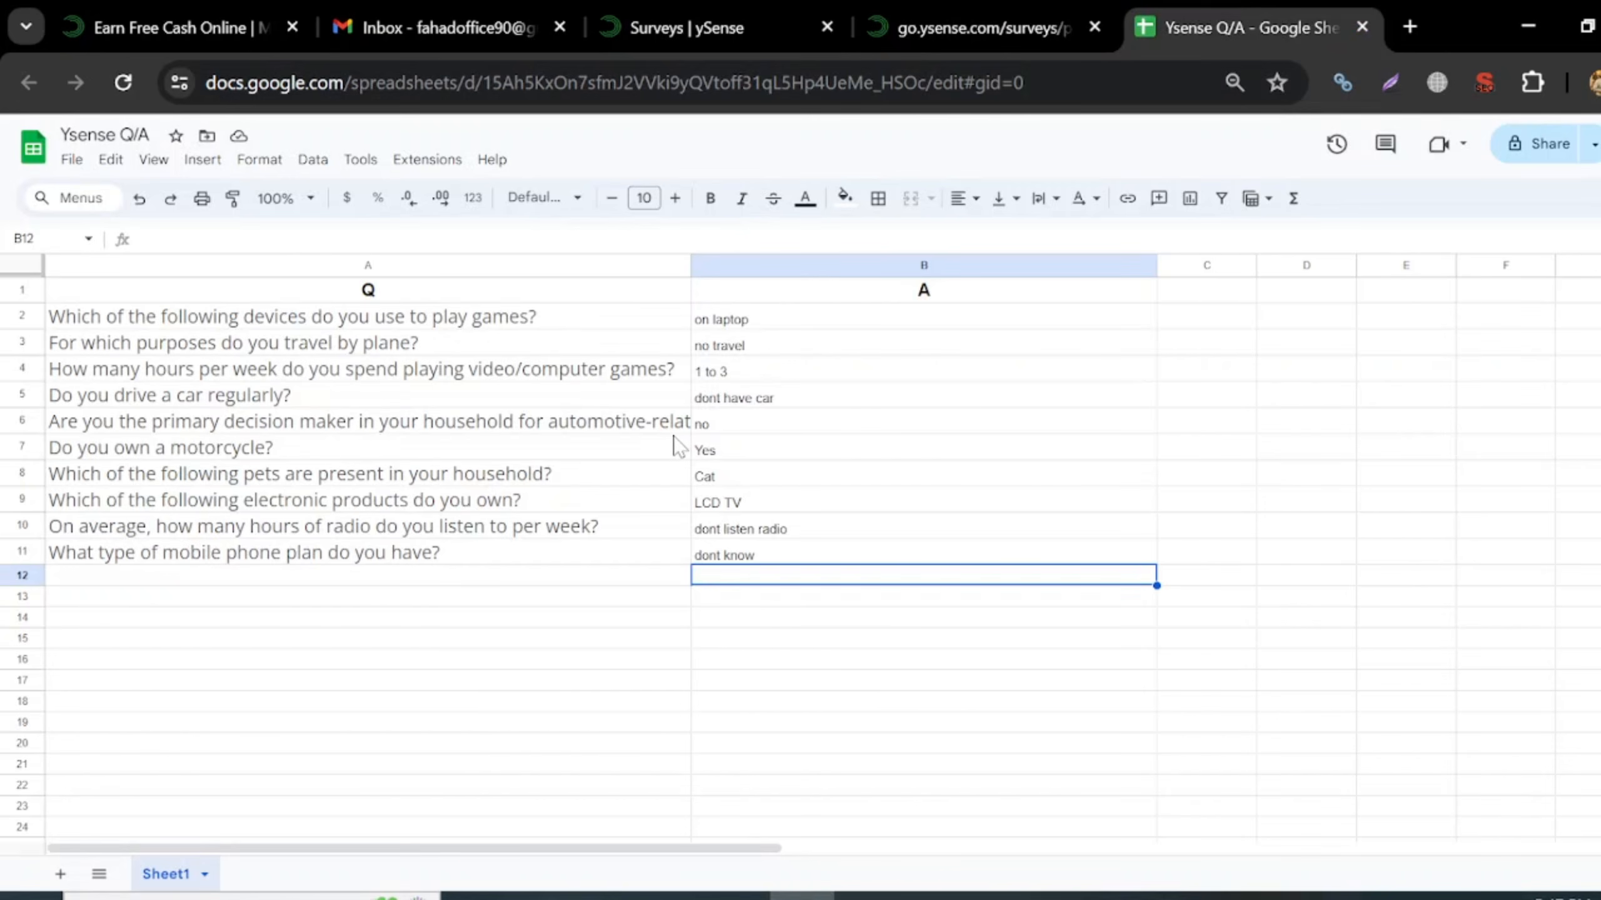
click(925, 6)
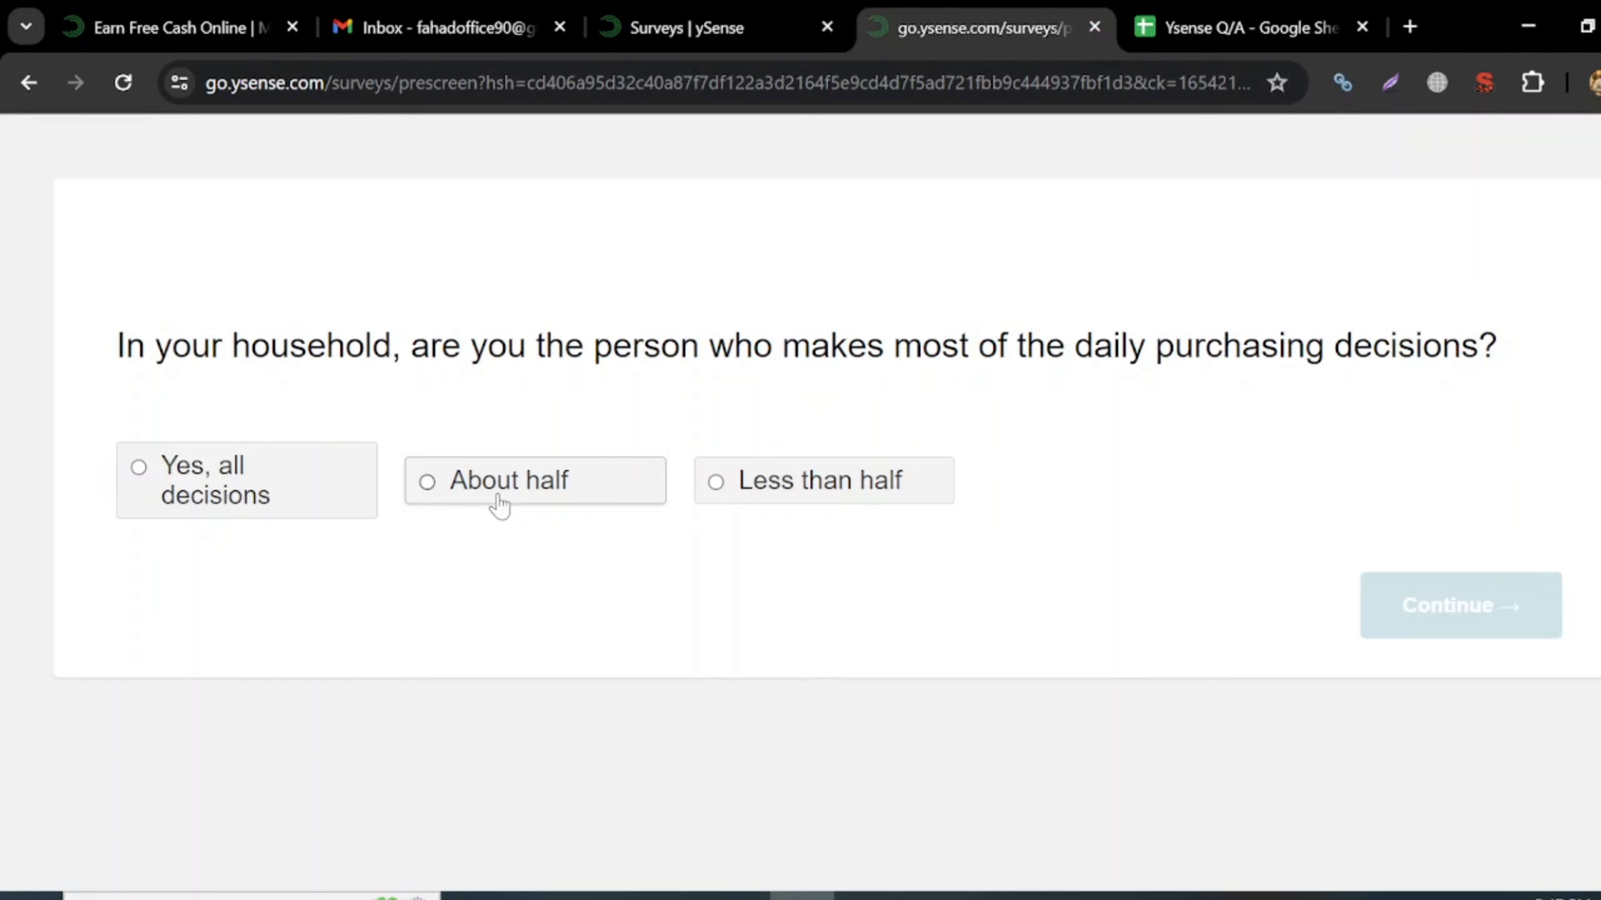
click(796, 492)
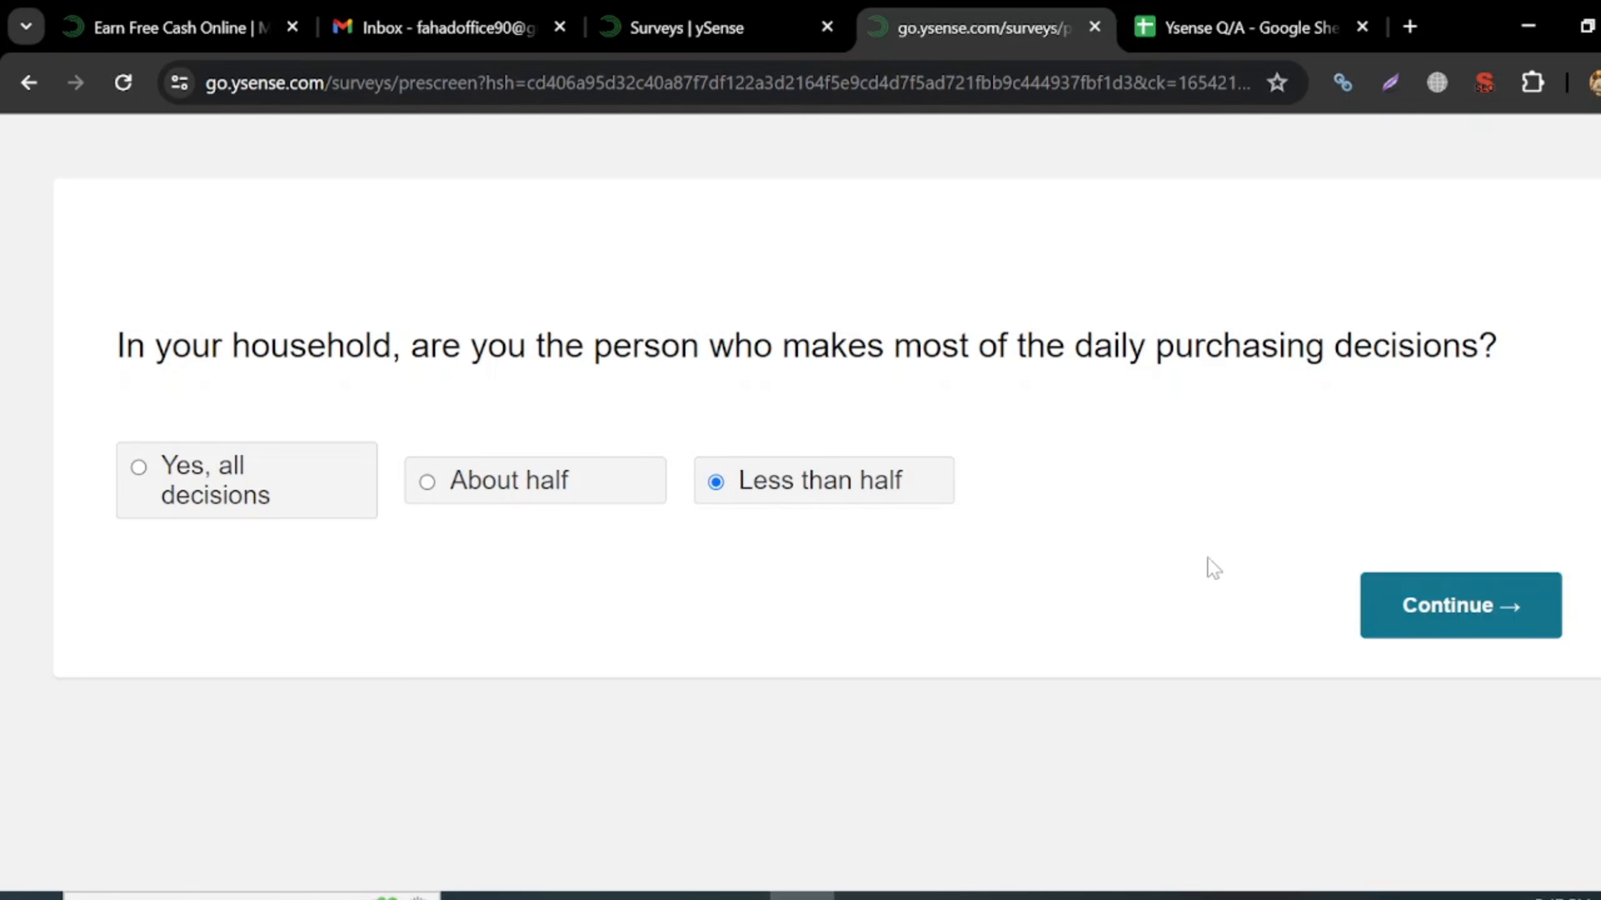
click(1454, 624)
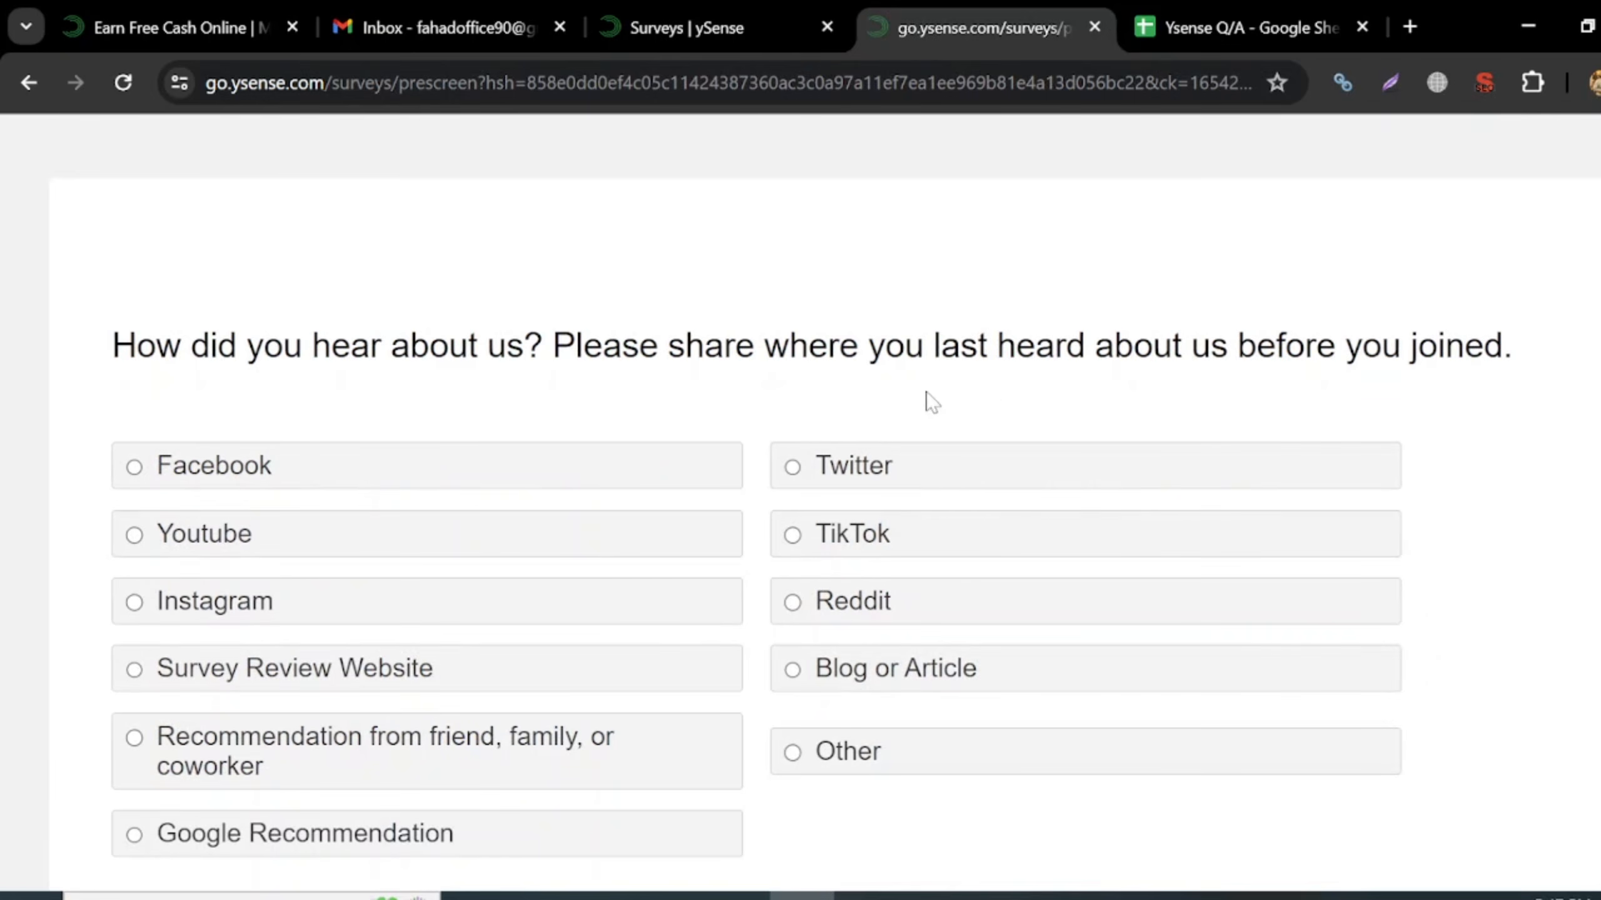
scroll(729, 656, down, 1)
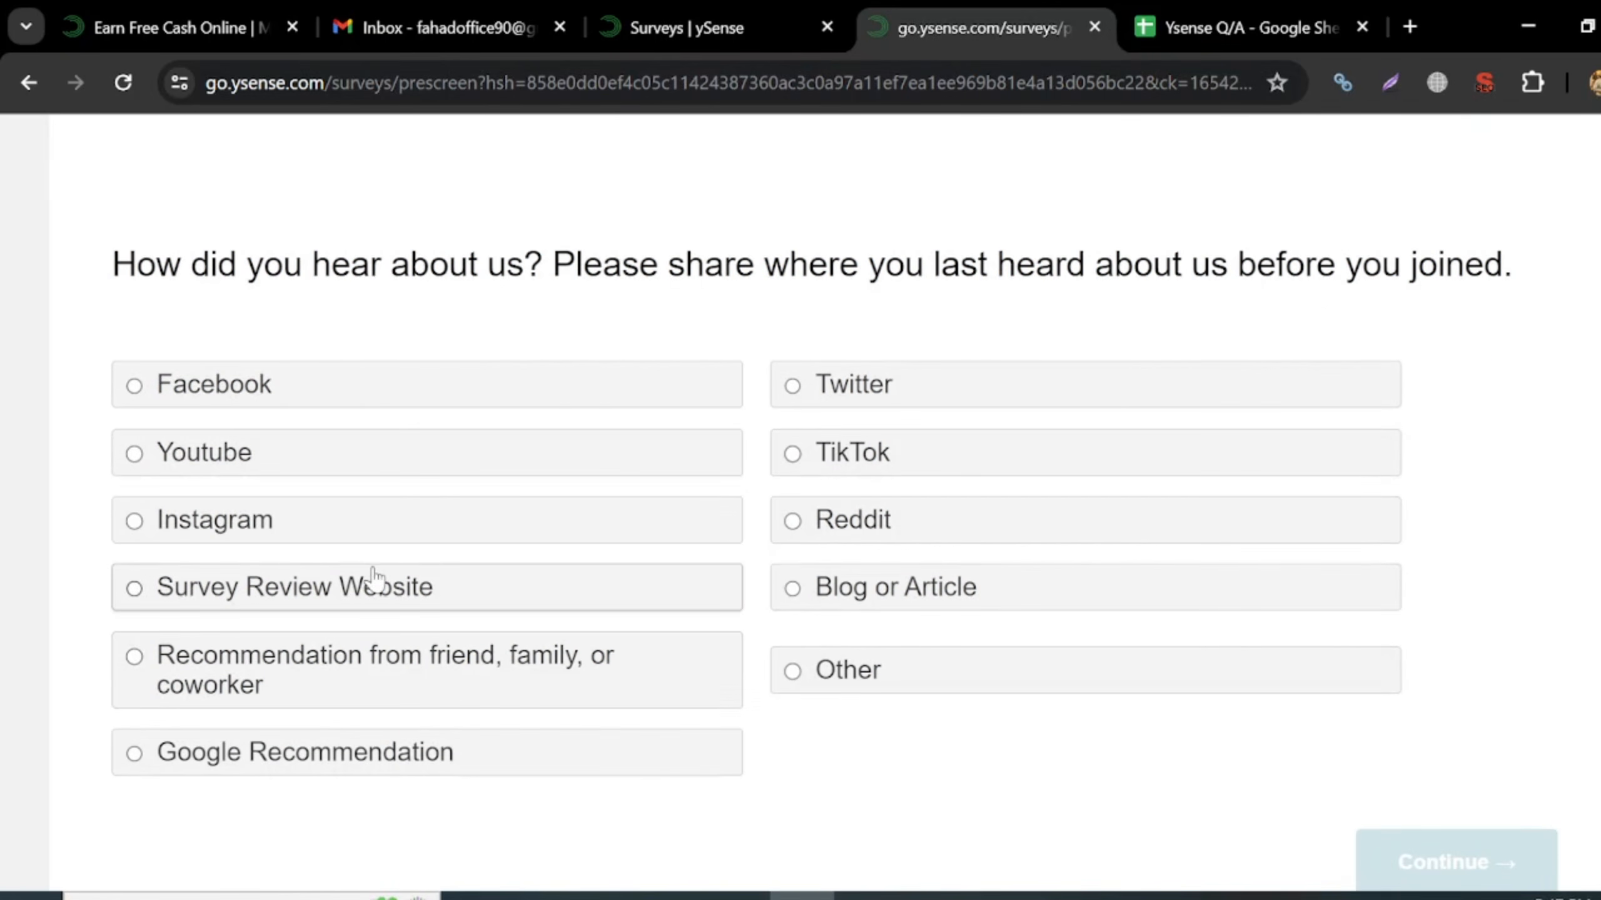
click(492, 457)
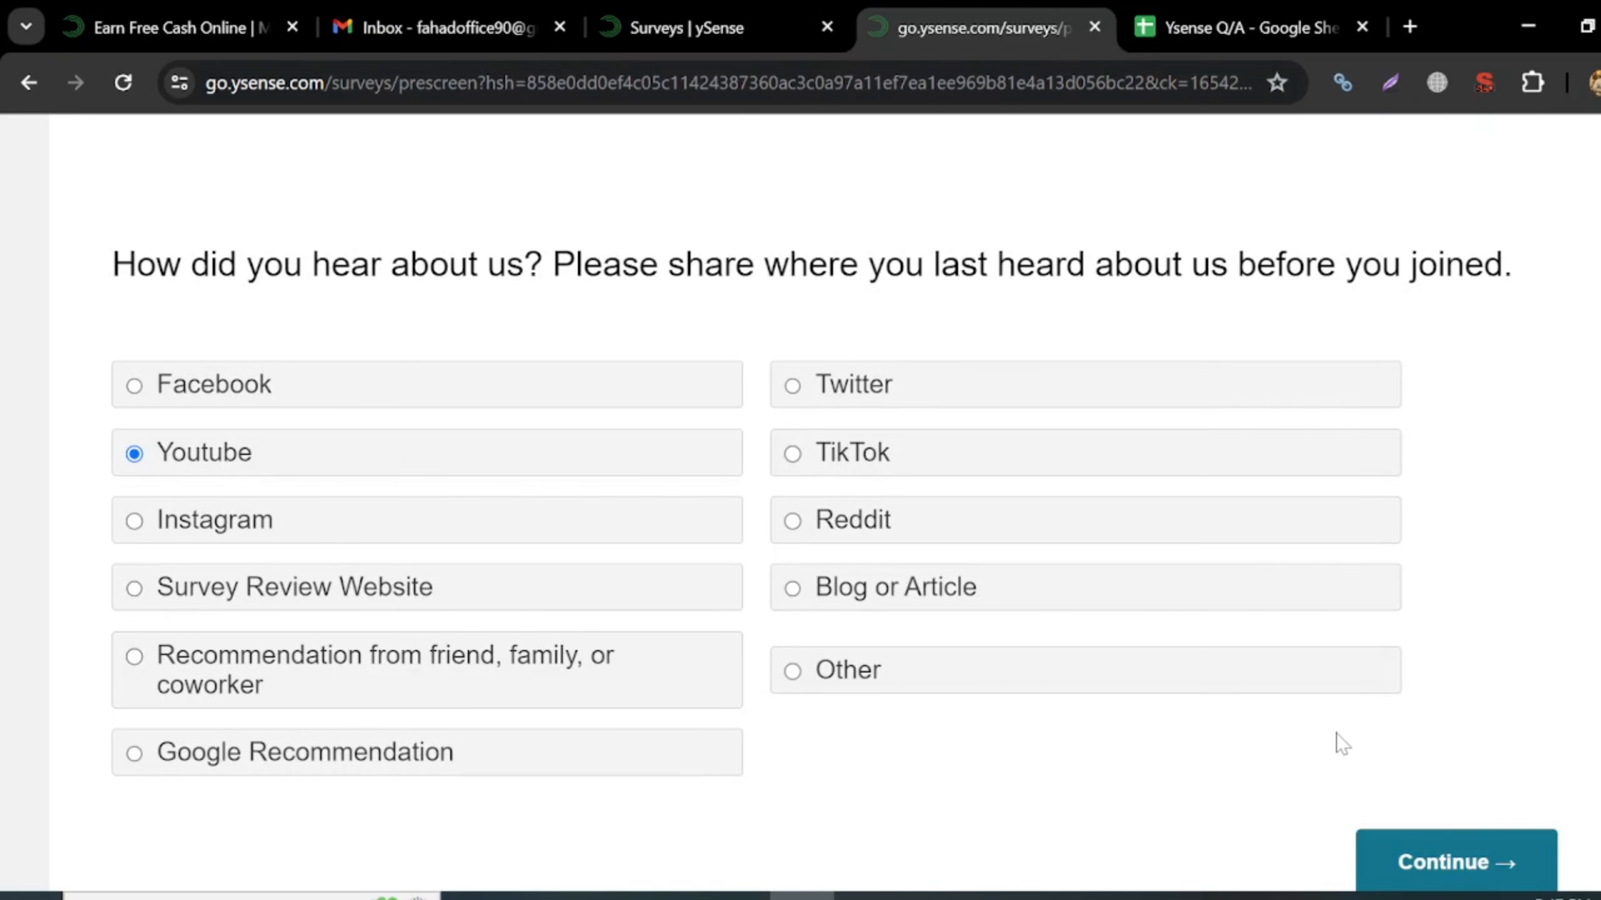
click(1442, 873)
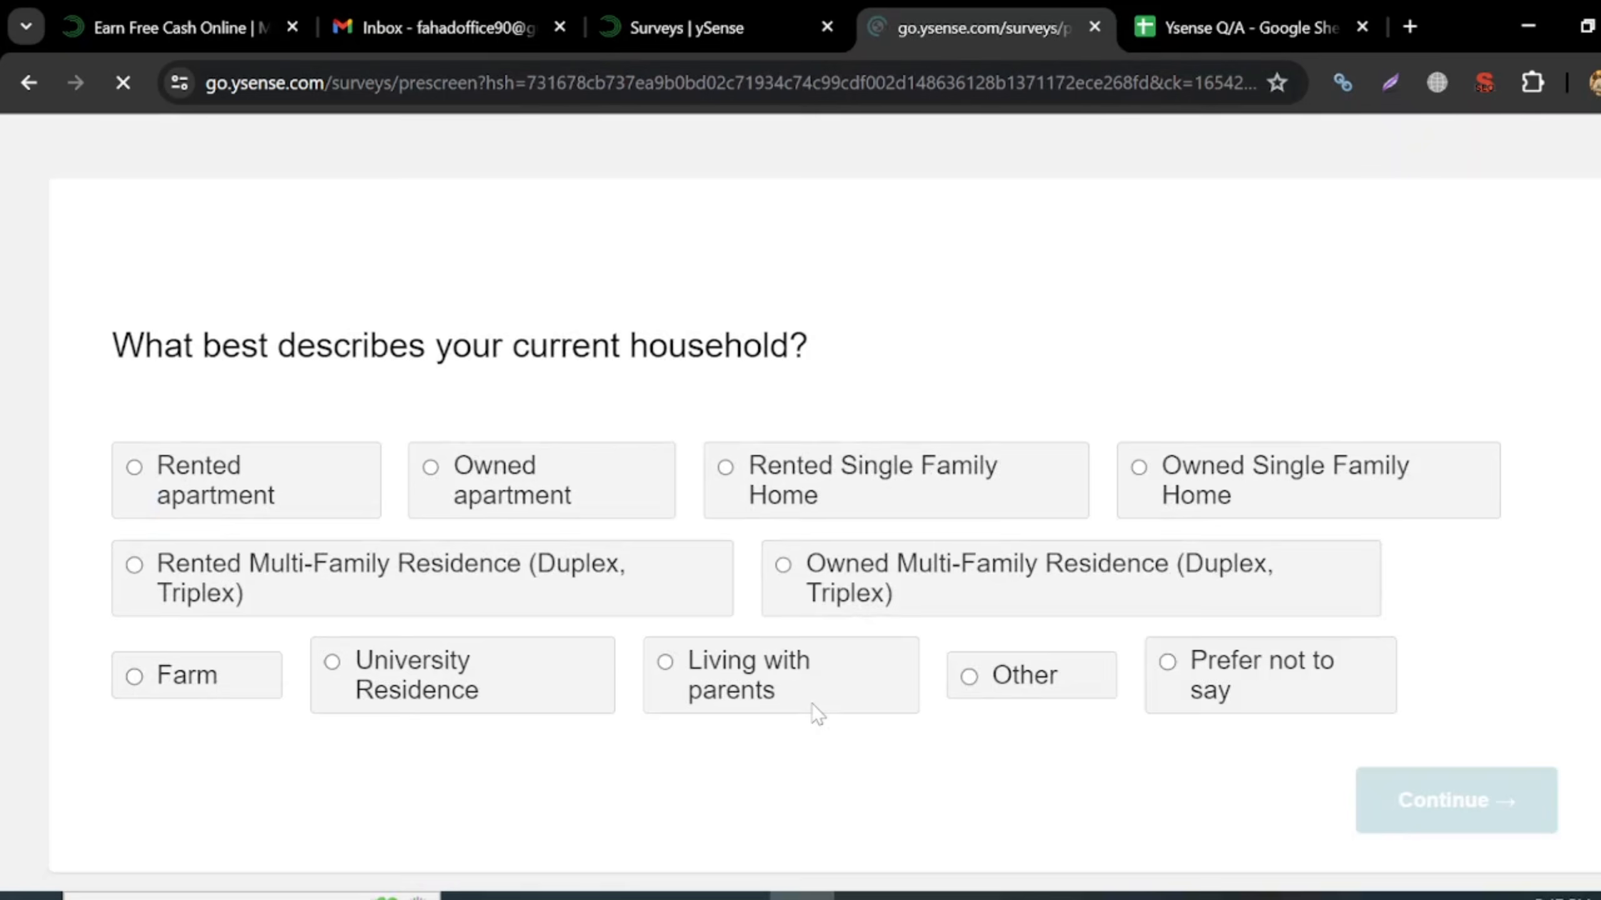
- Answer Owned apartment for household type and Executive Leadership for department
scroll(816, 712, down, 1)
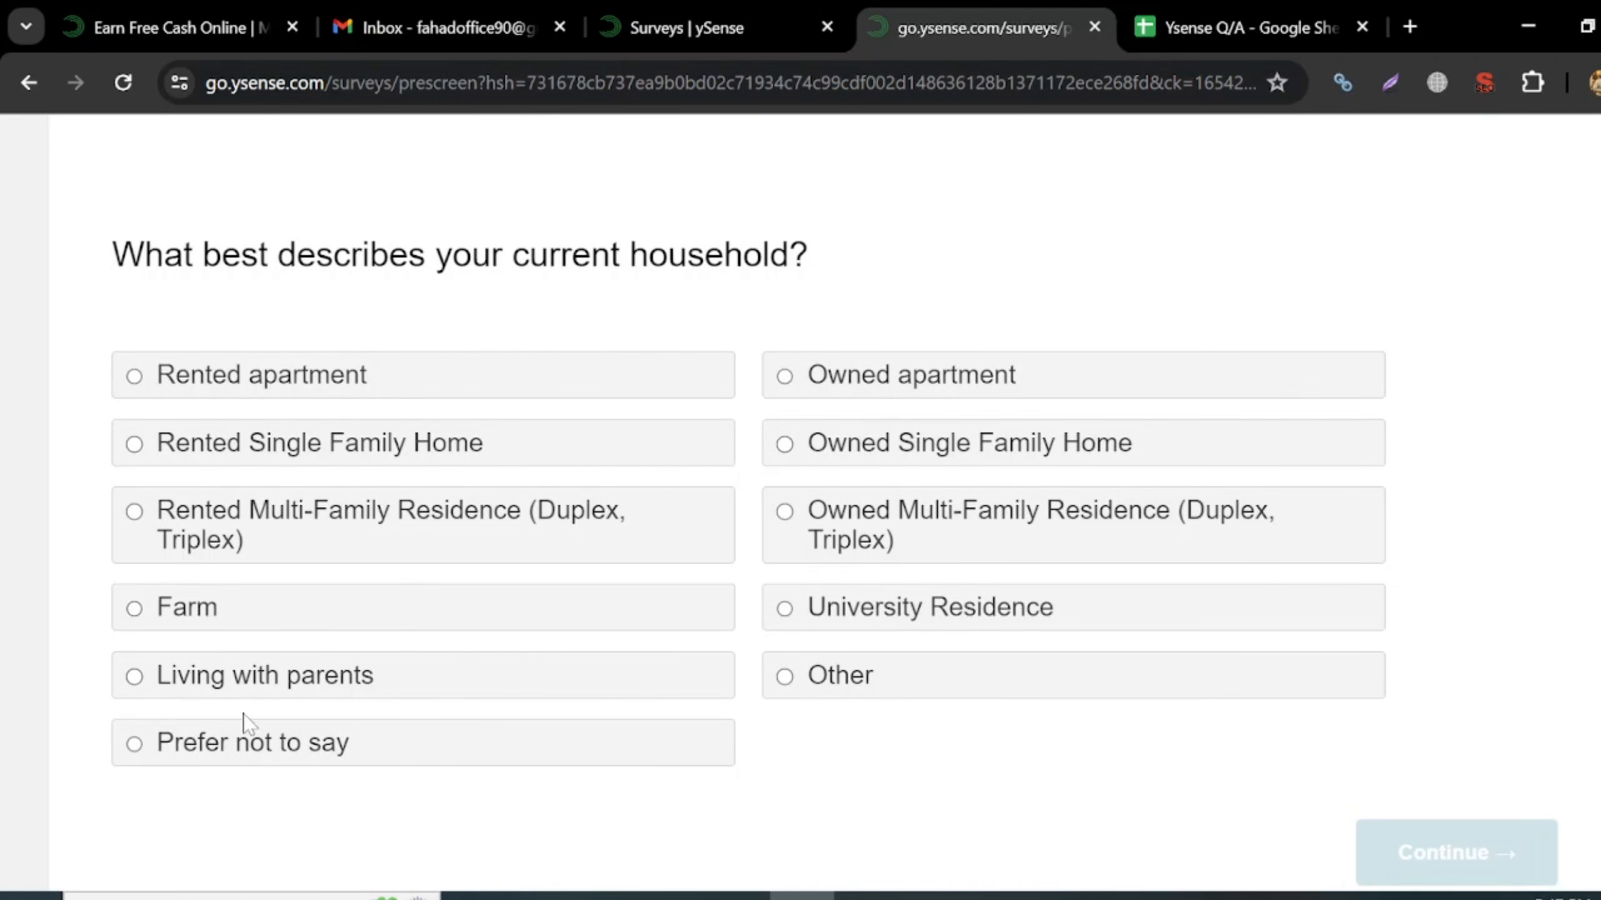
click(905, 394)
click(1406, 858)
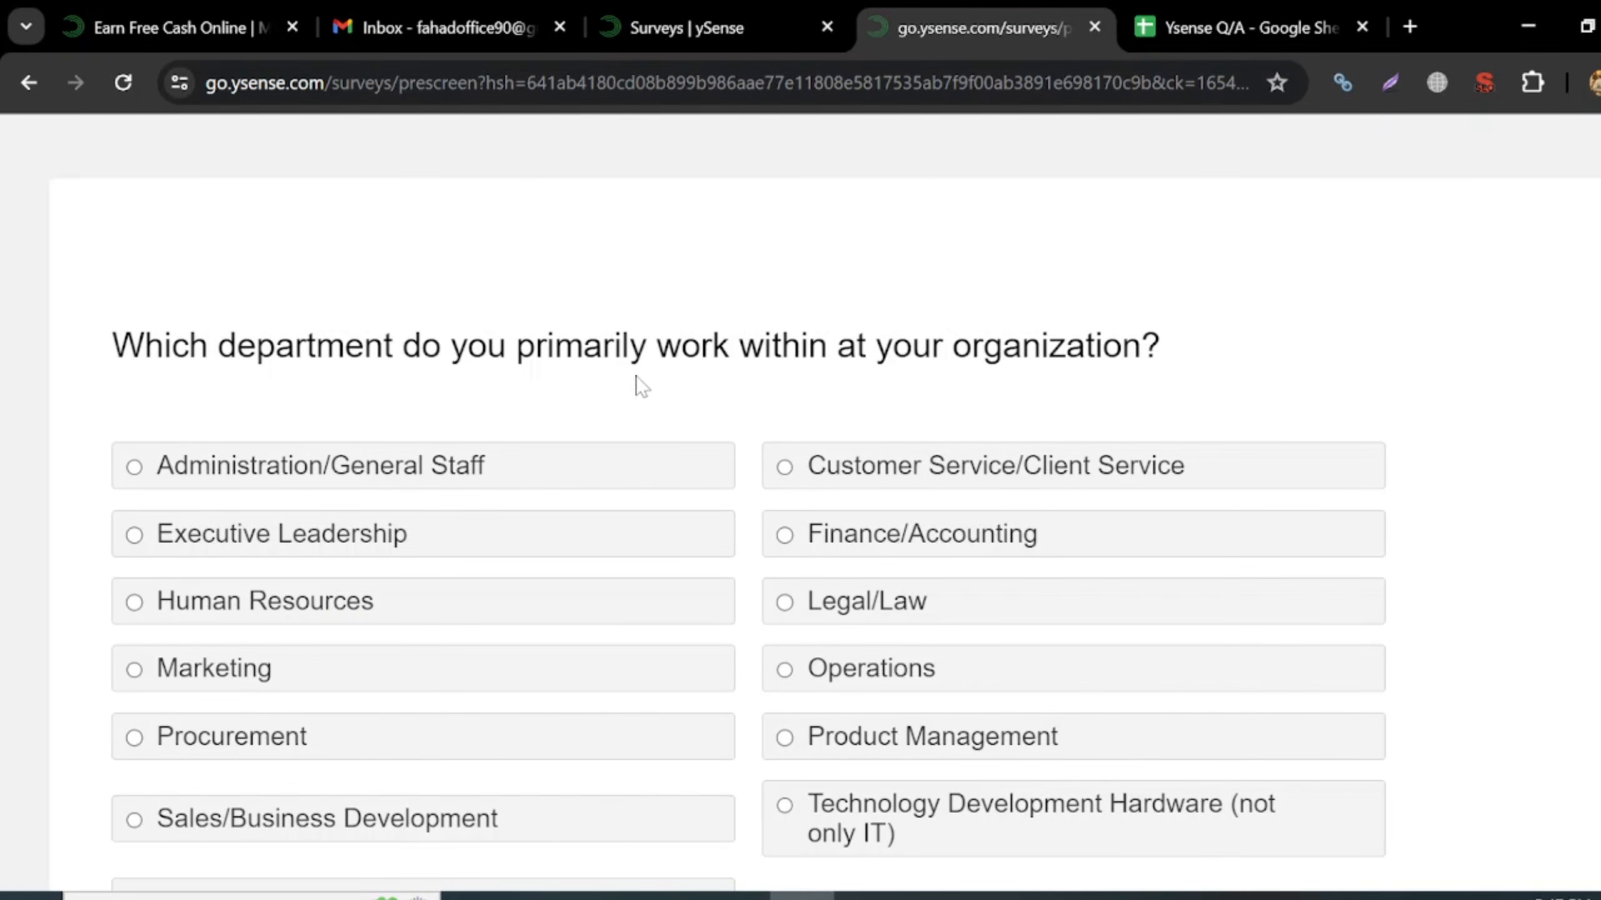
scroll(448, 544, down, 2)
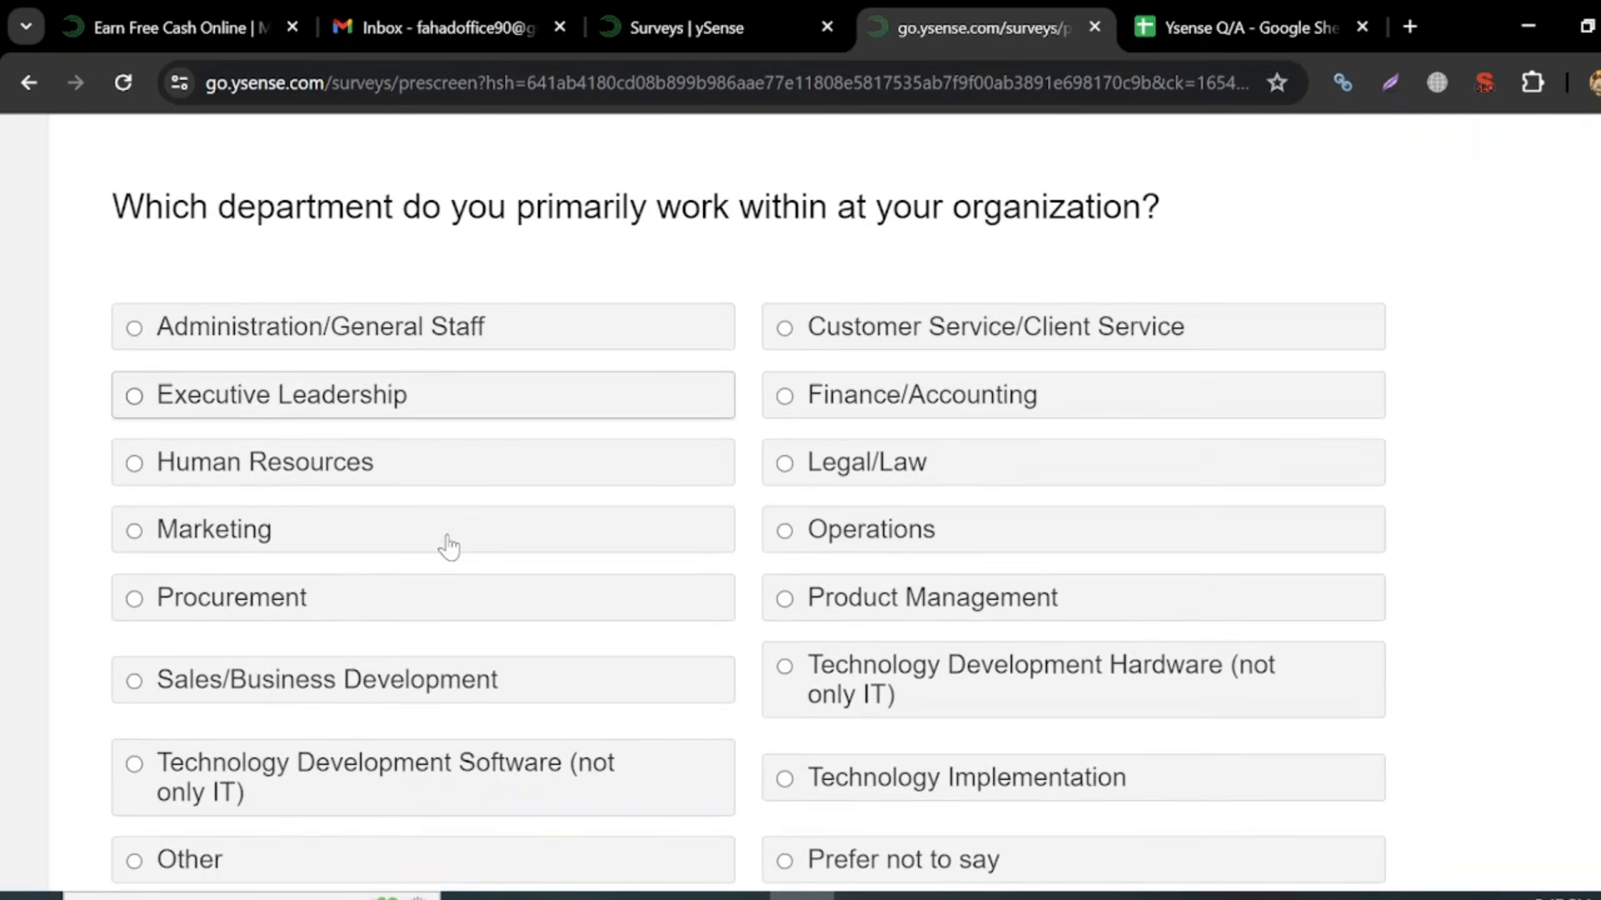
click(231, 383)
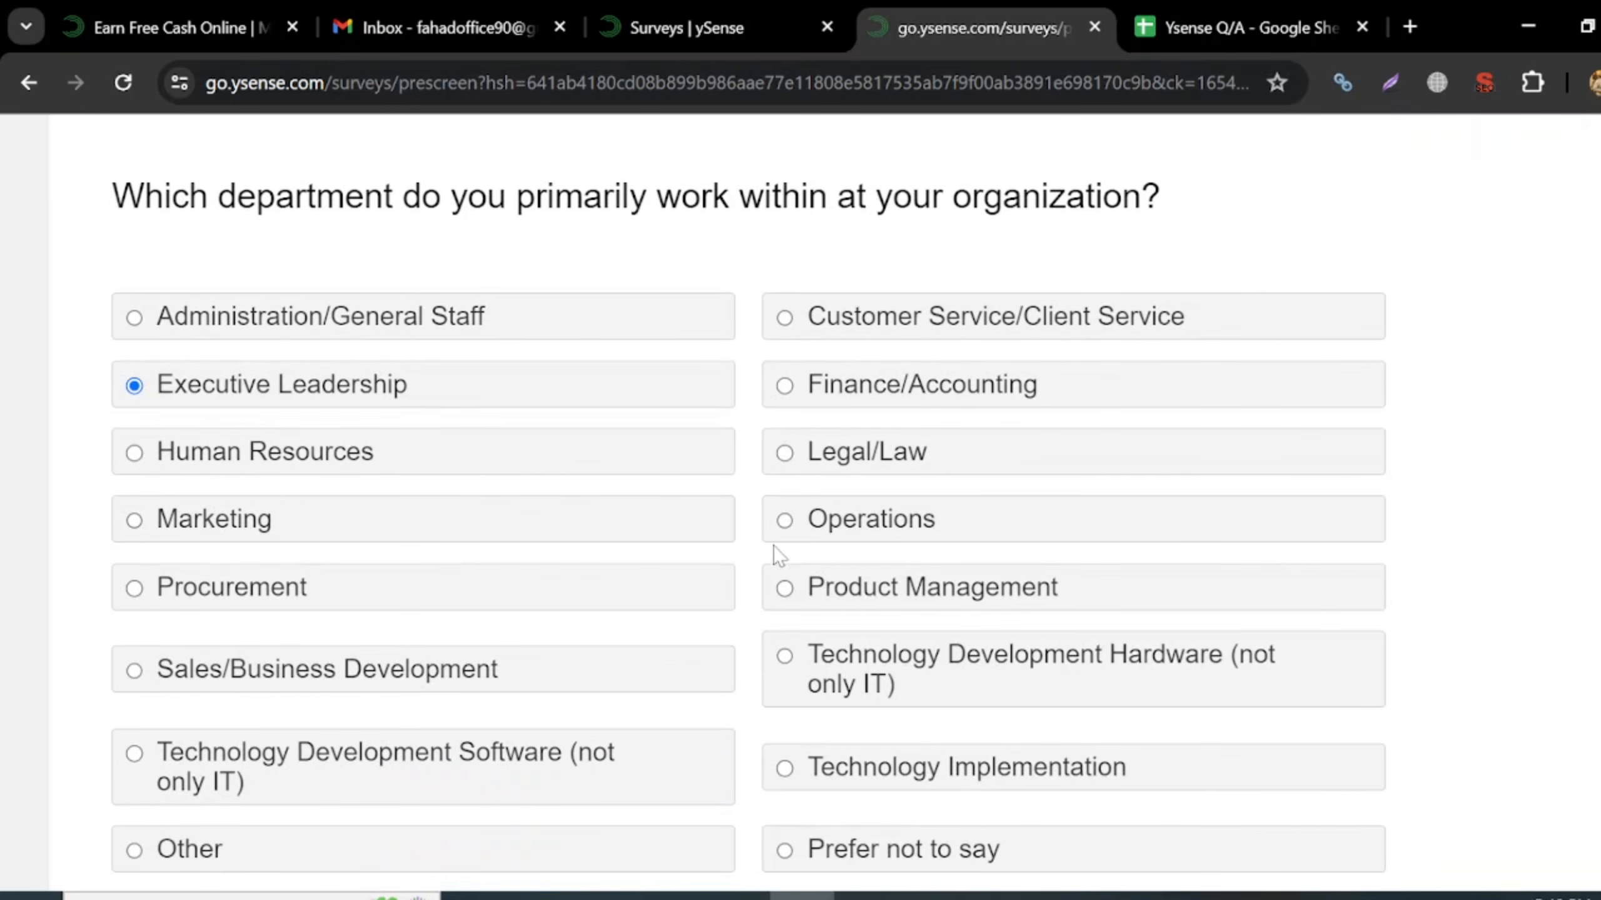
scroll(773, 546, down, 3)
click(1495, 804)
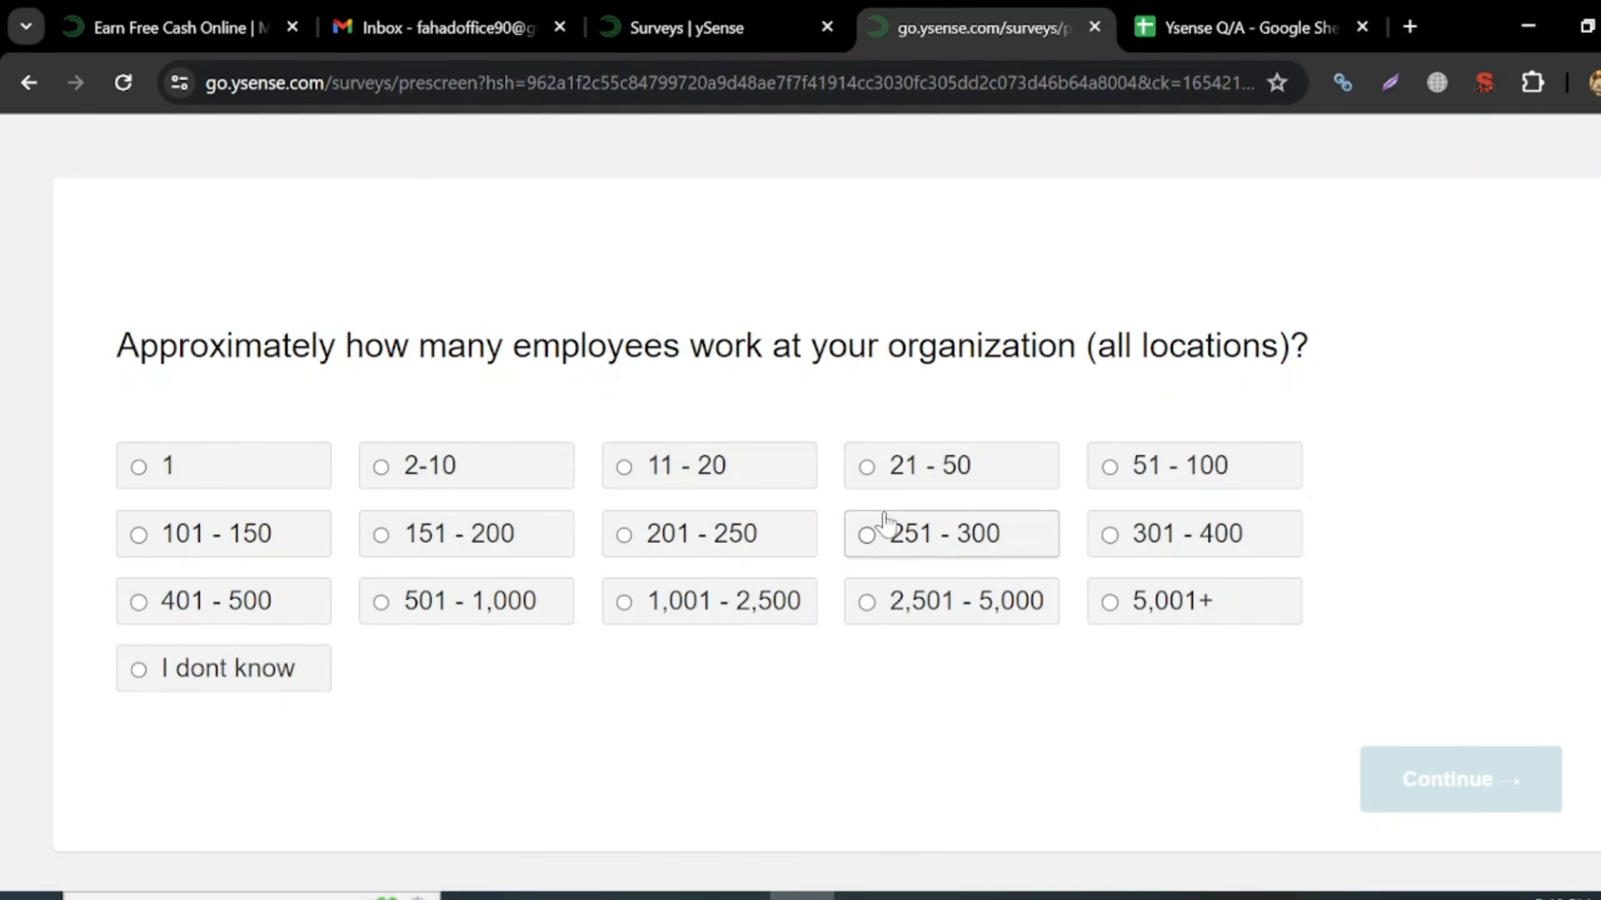
- Answer 21 - 50 for organisation employee count and Analyst as job title
click(907, 480)
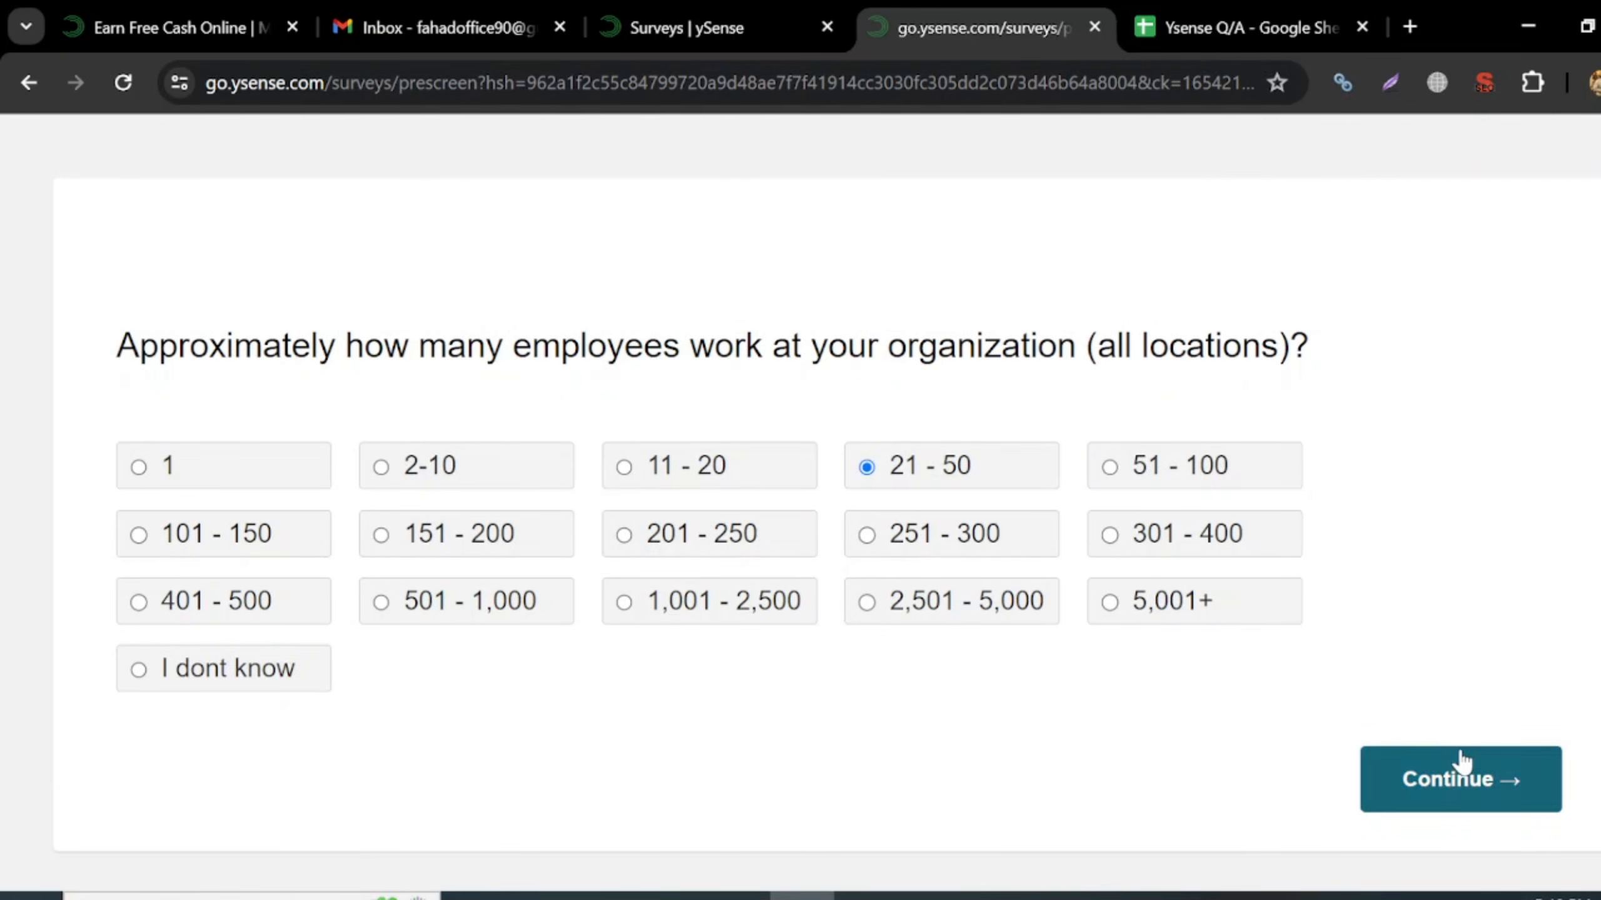
click(1461, 758)
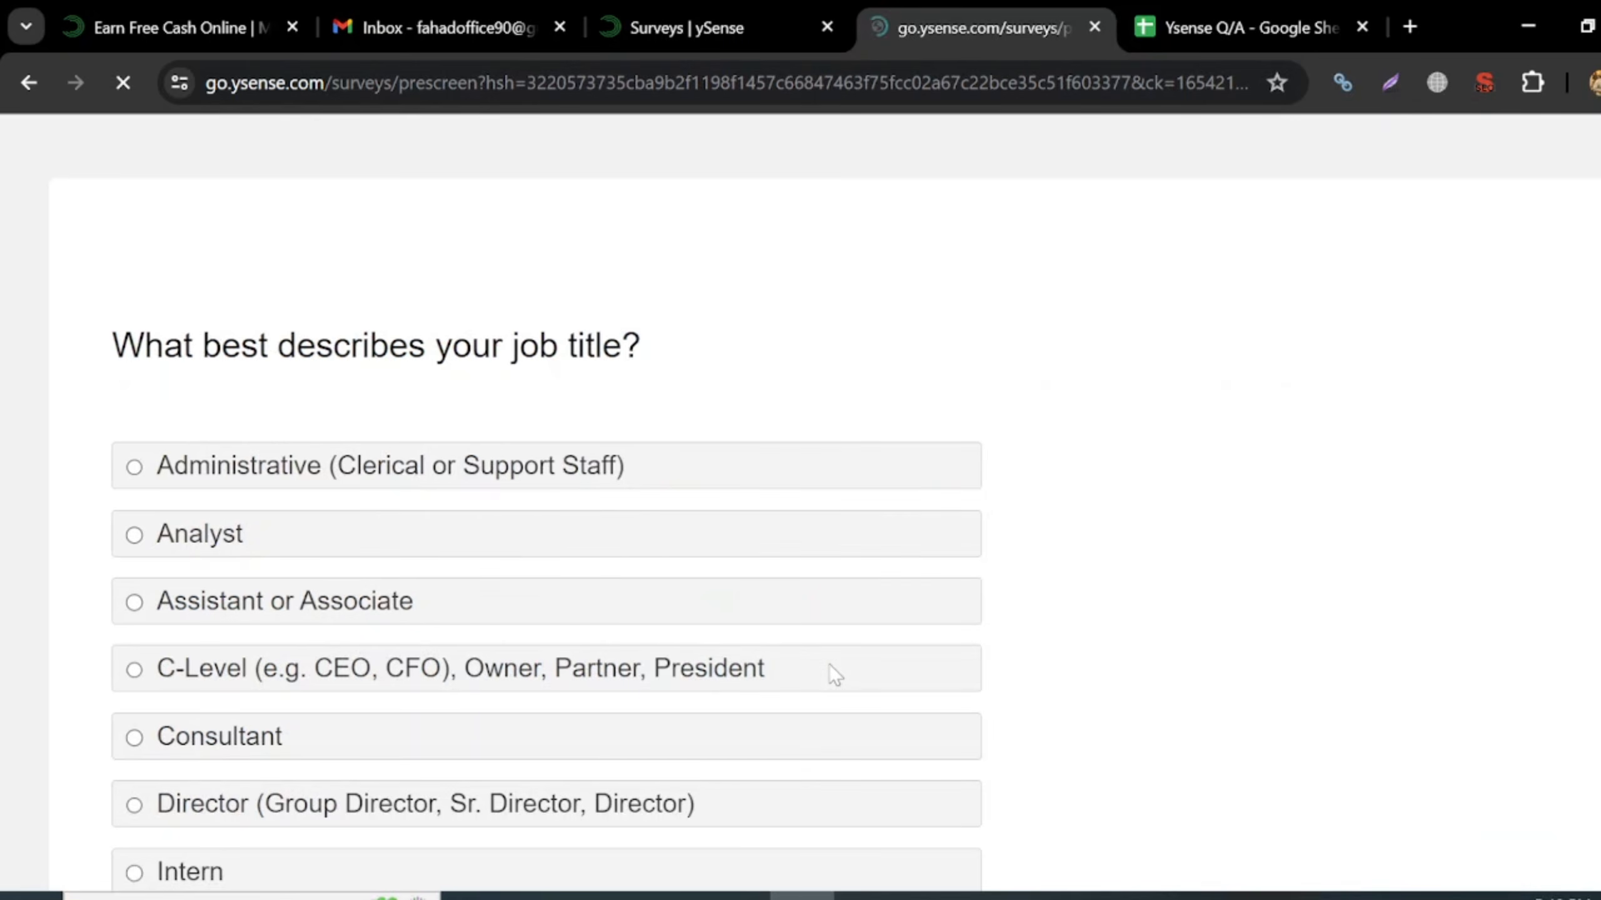
scroll(423, 610, down, 5)
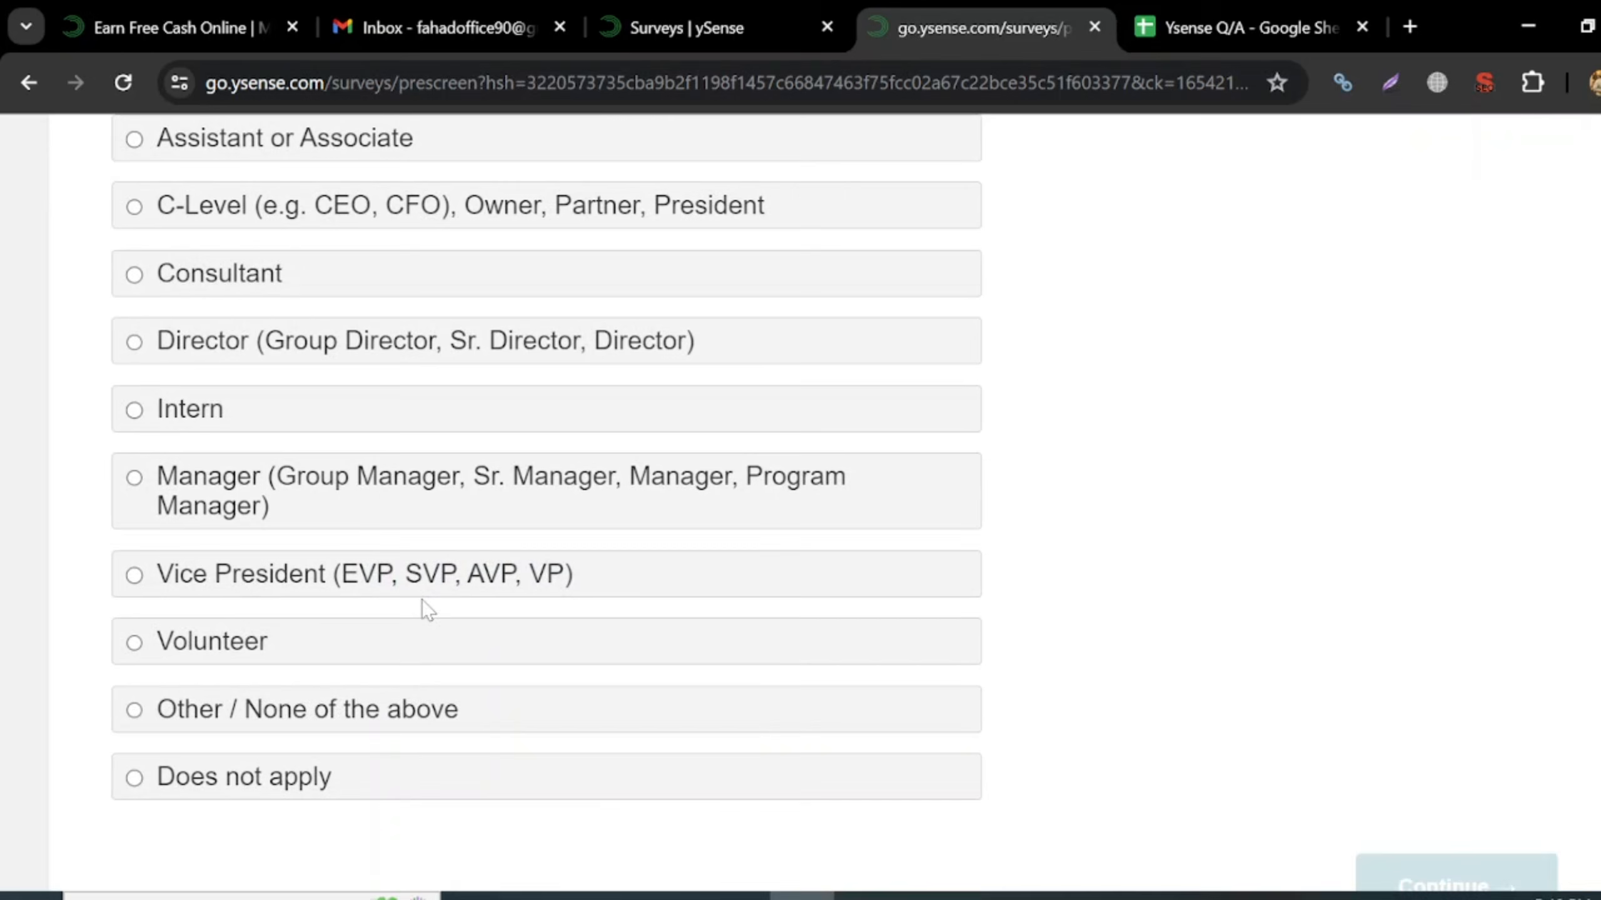
scroll(422, 607, up, 1)
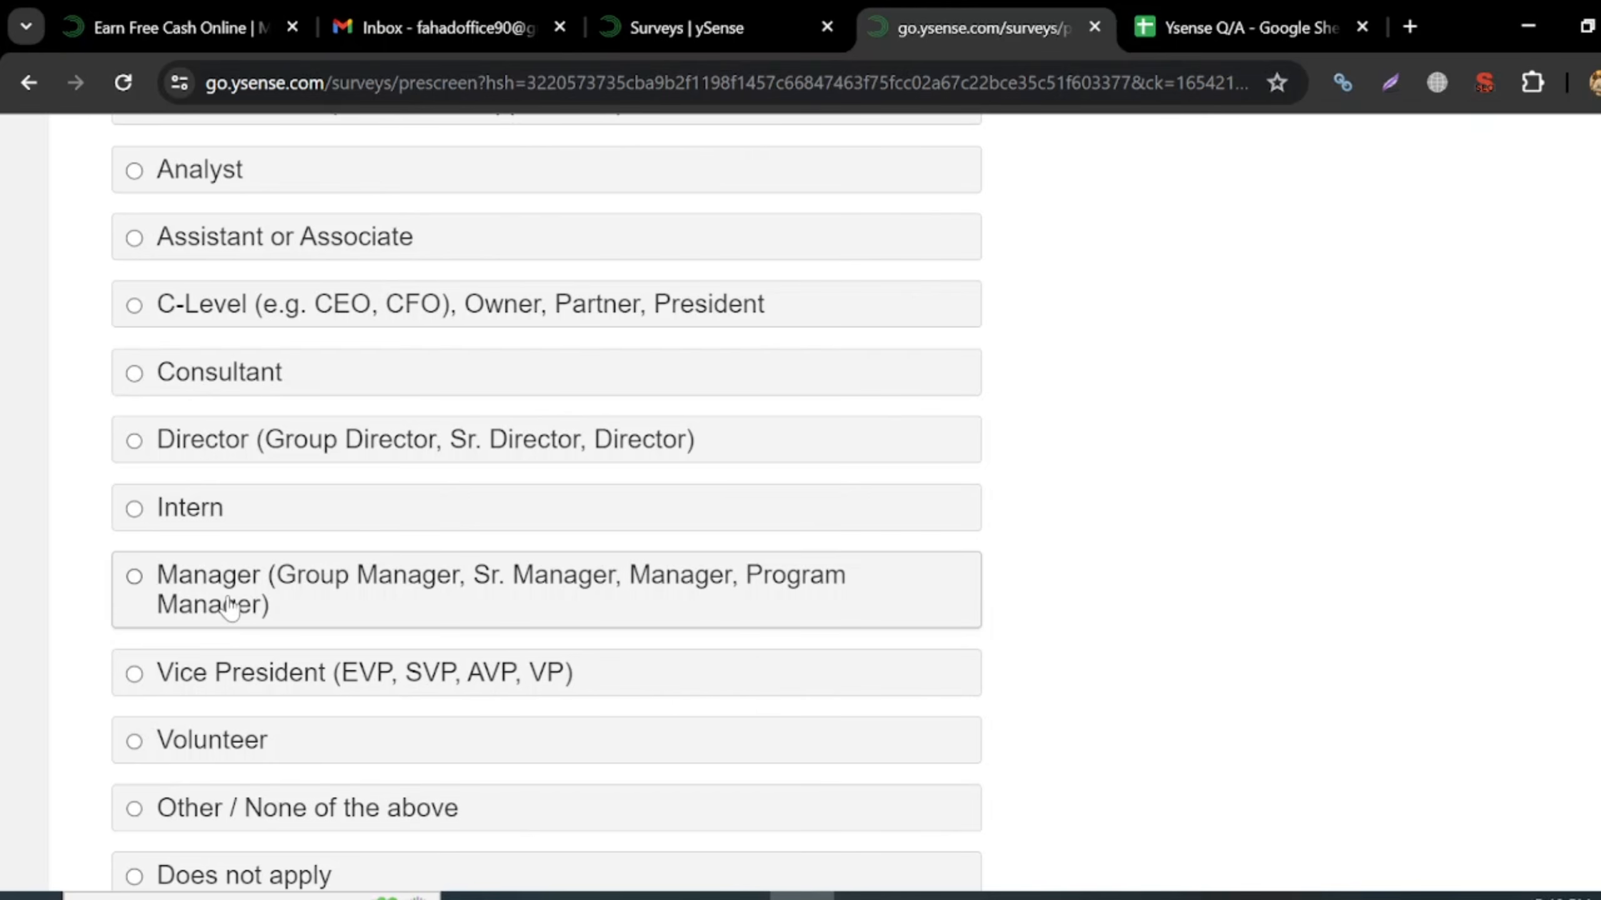
scroll(230, 605, up, 1)
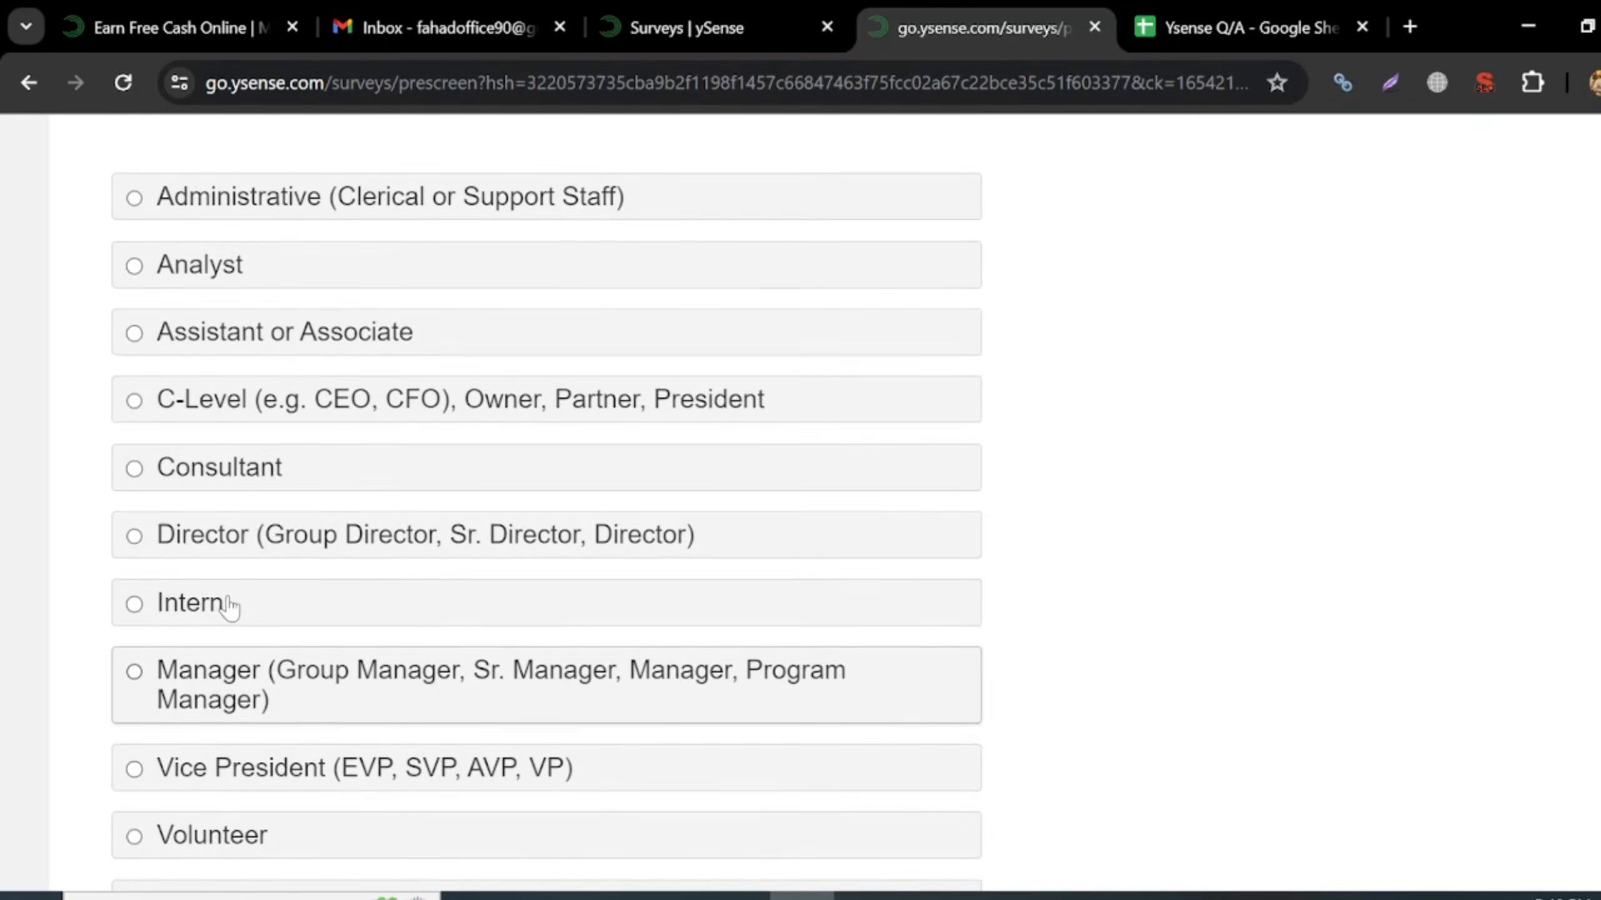
scroll(227, 607, down, 1)
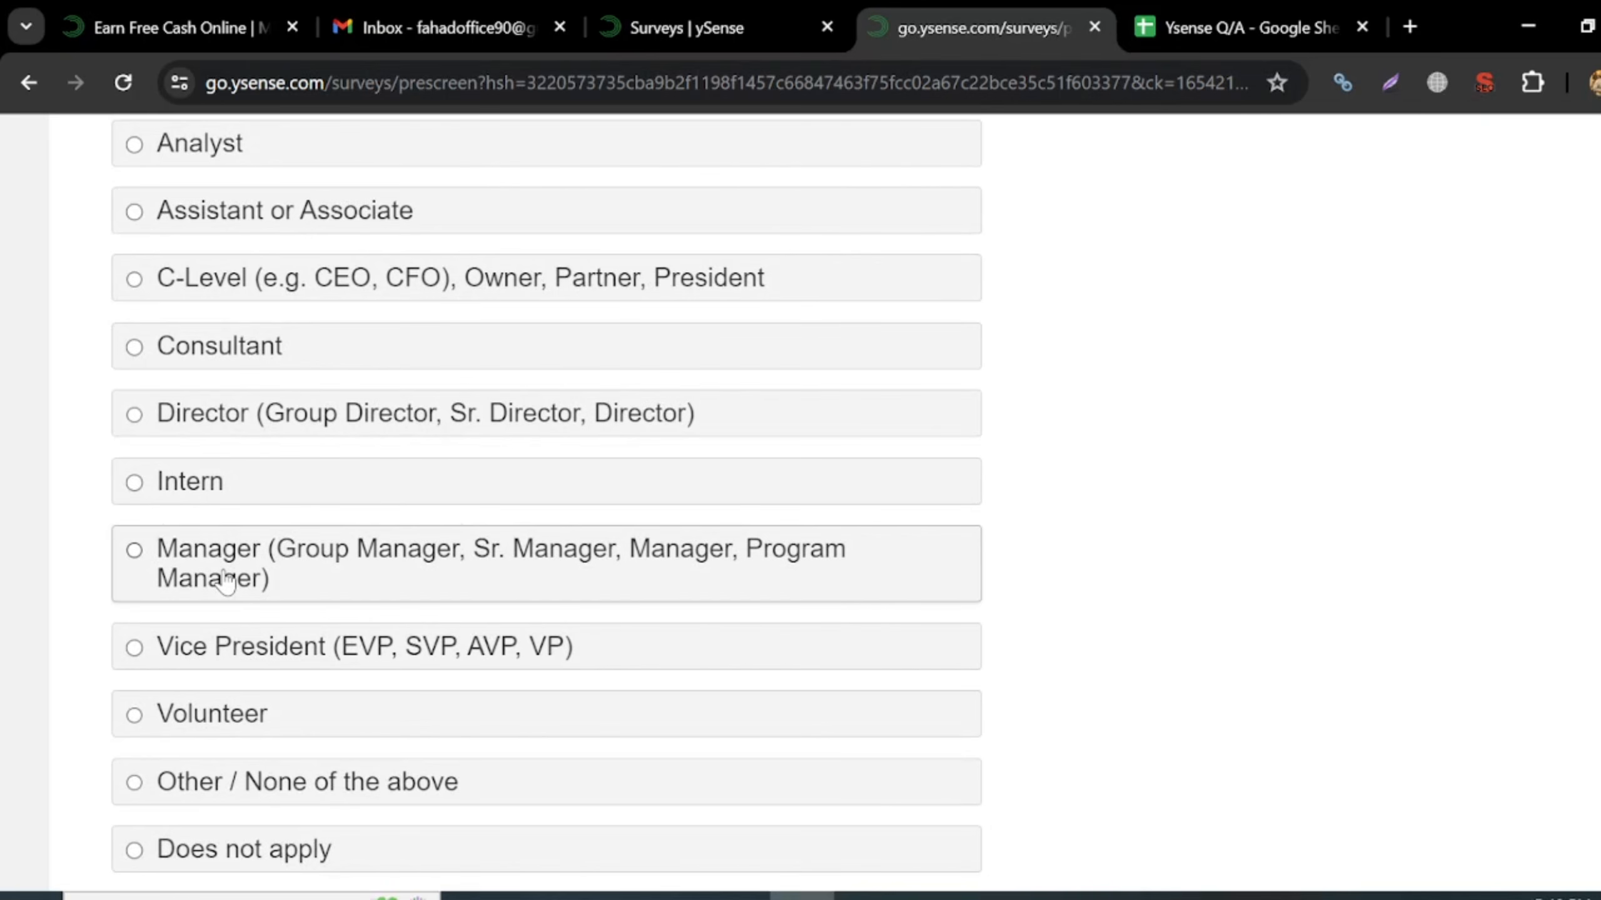
scroll(347, 607, up, 2)
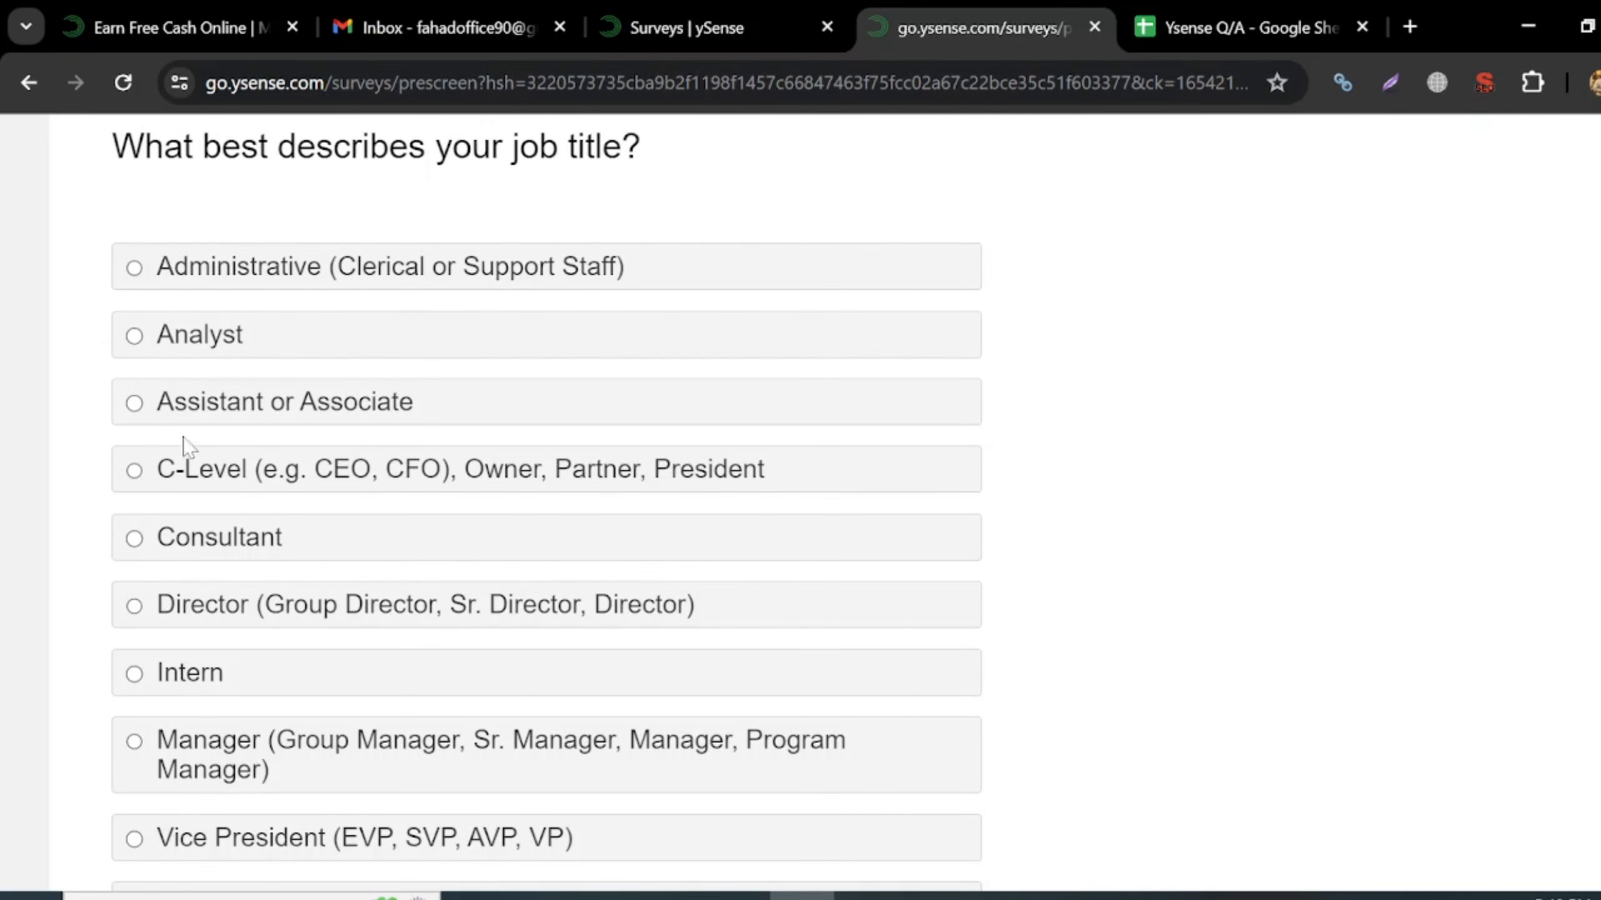
click(165, 354)
scroll(1169, 565, down, 3)
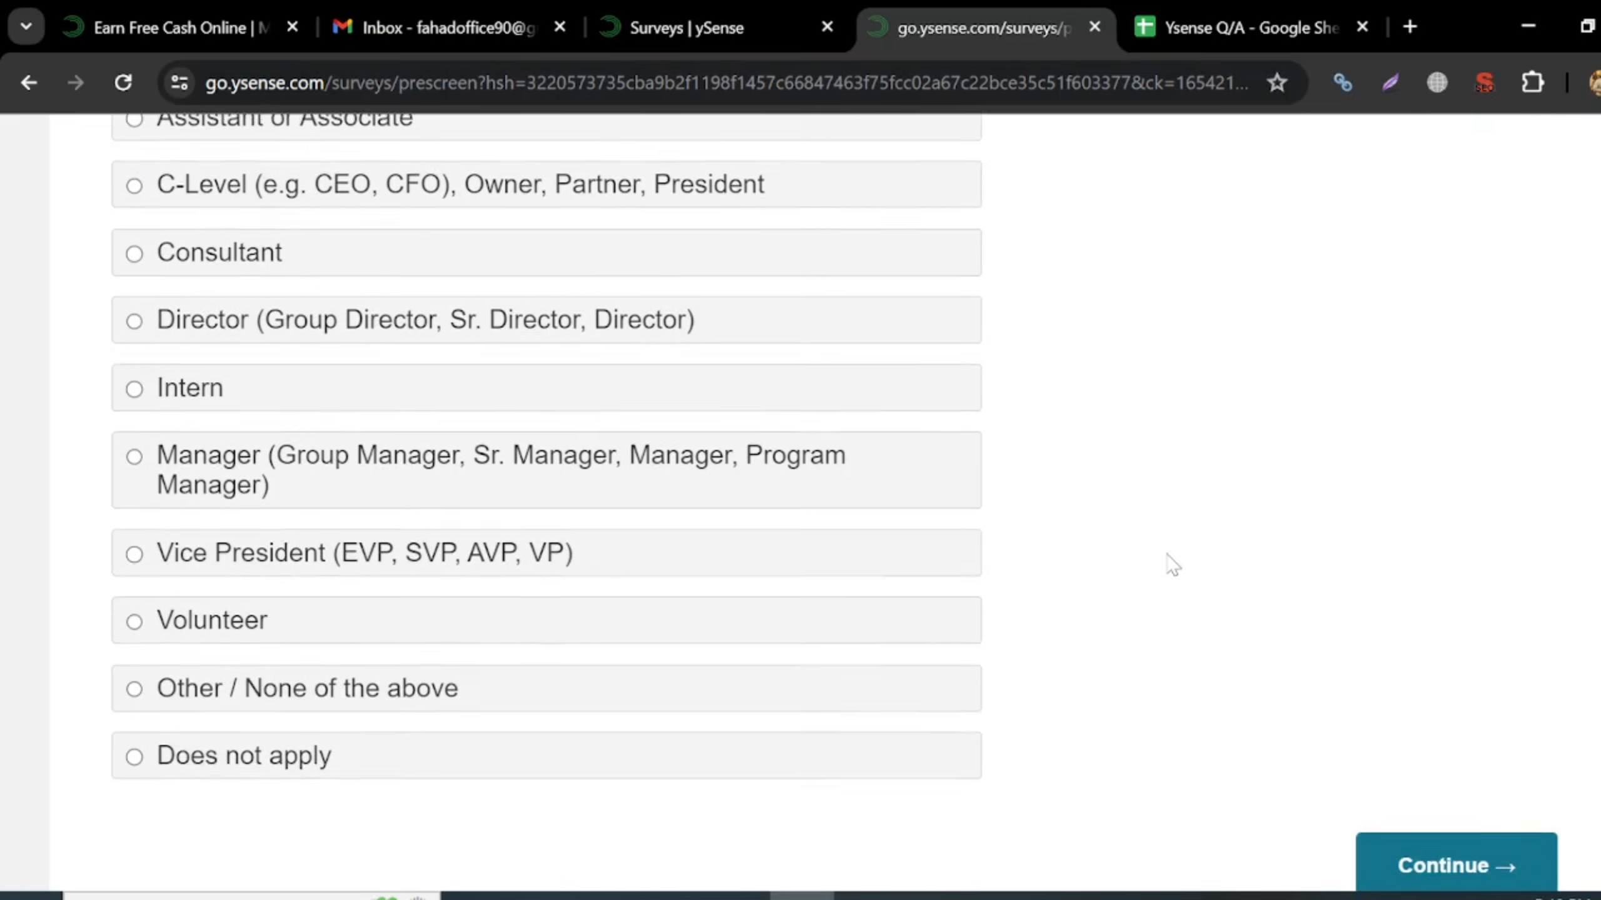
click(1488, 843)
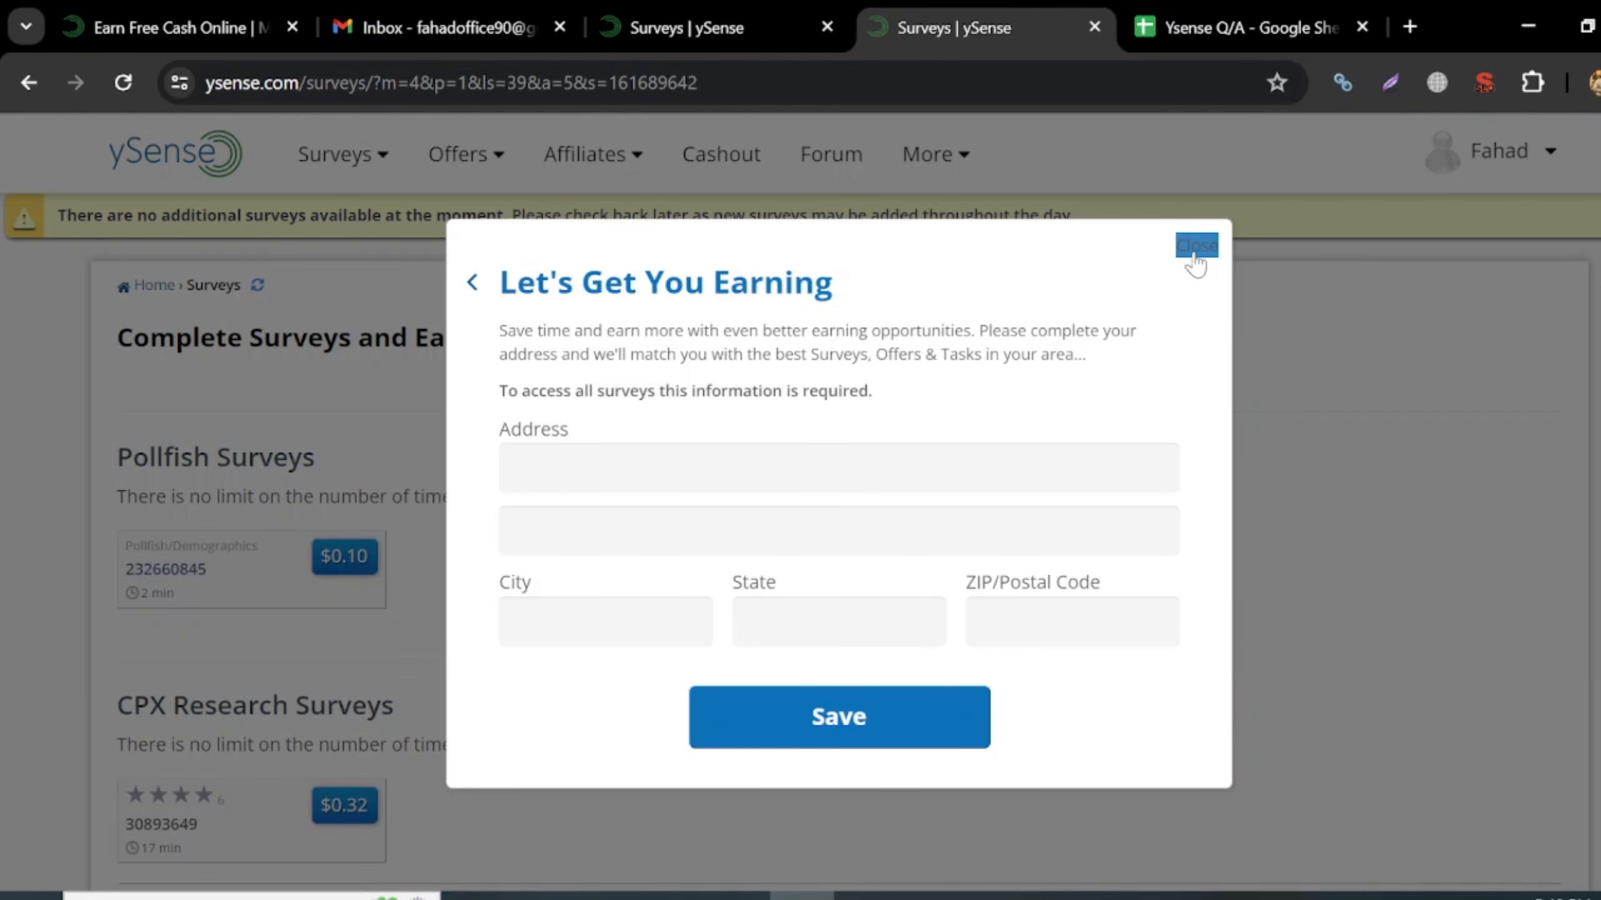
- Dismiss the address prompt, go to Surveys > Complete Surveys, and close the prompt again
click(1196, 248)
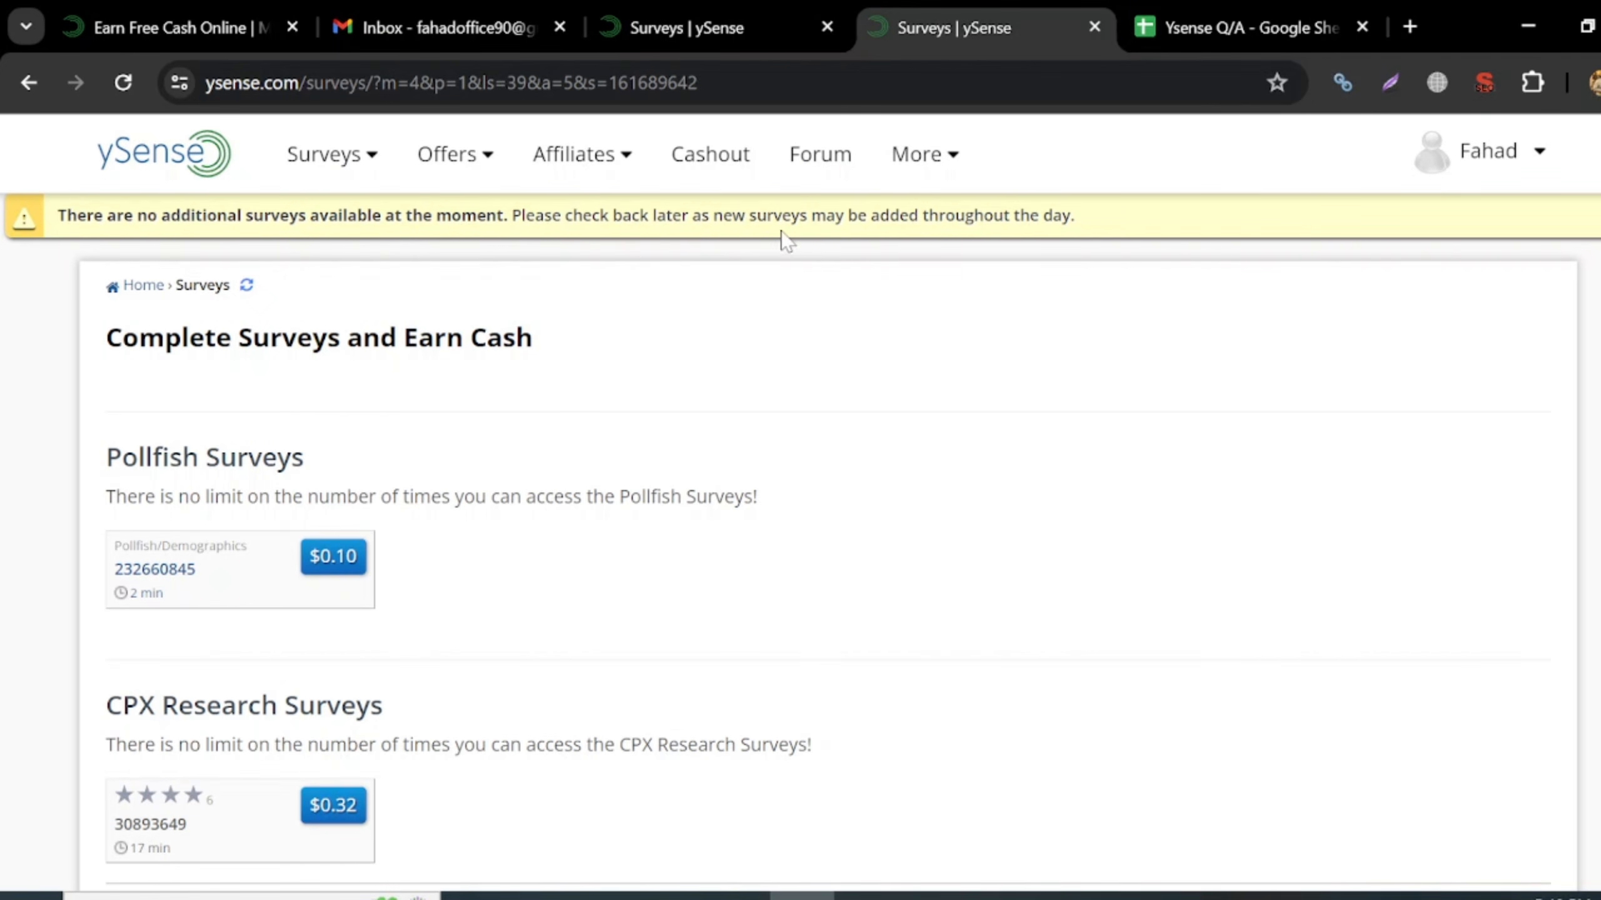
scroll(542, 529, down, 2)
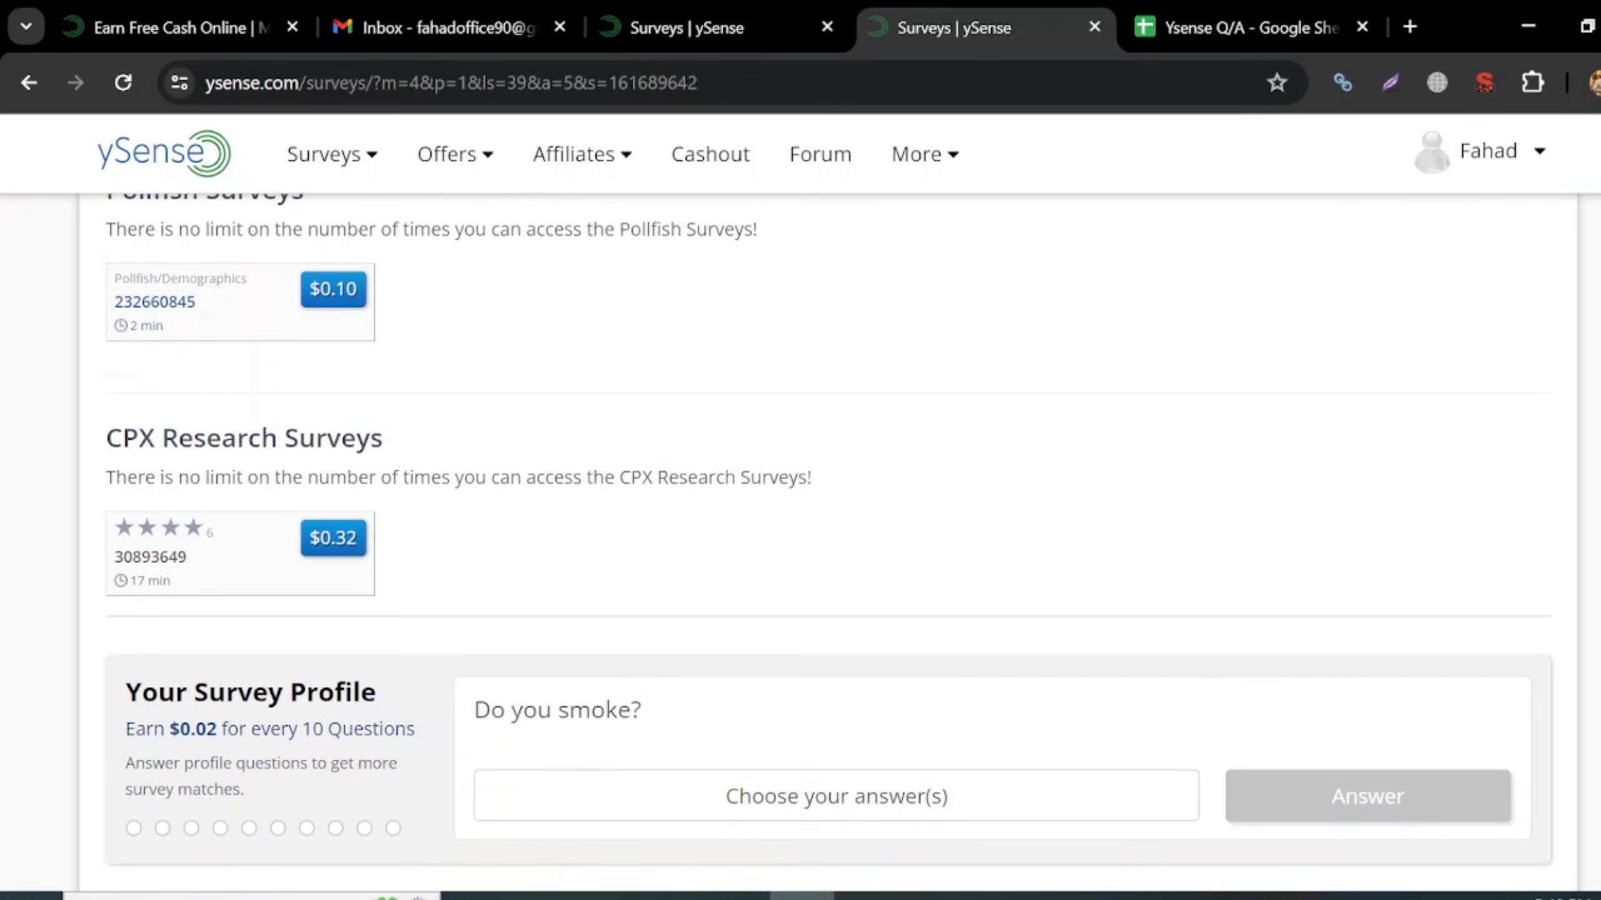
scroll(801, 542, up, 4)
mouse_move(336, 178)
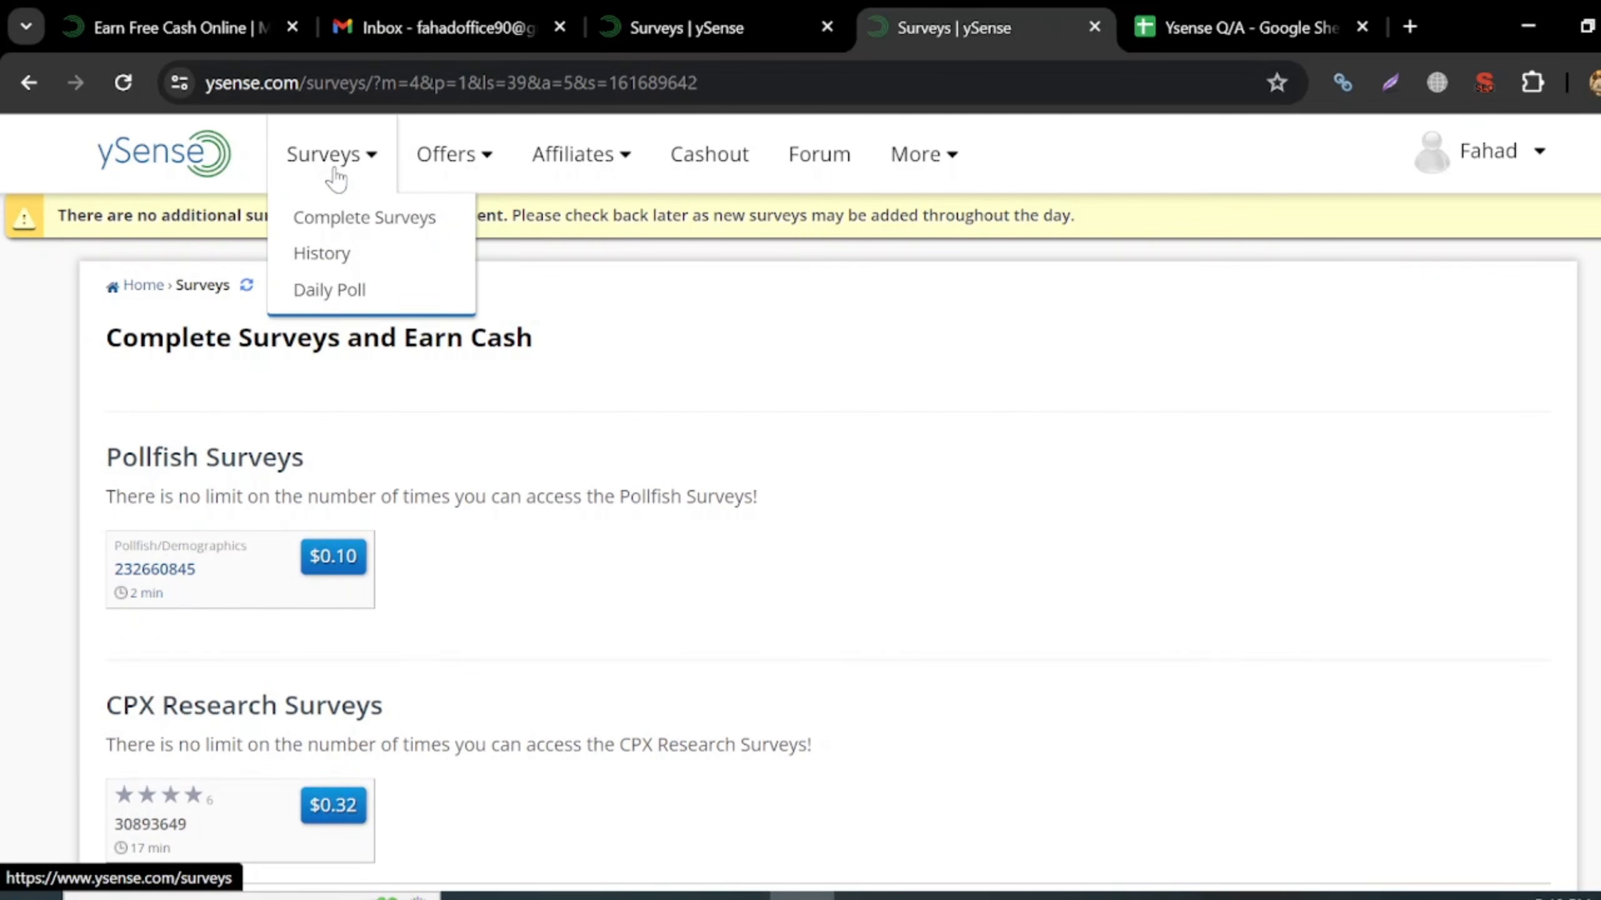
click(356, 230)
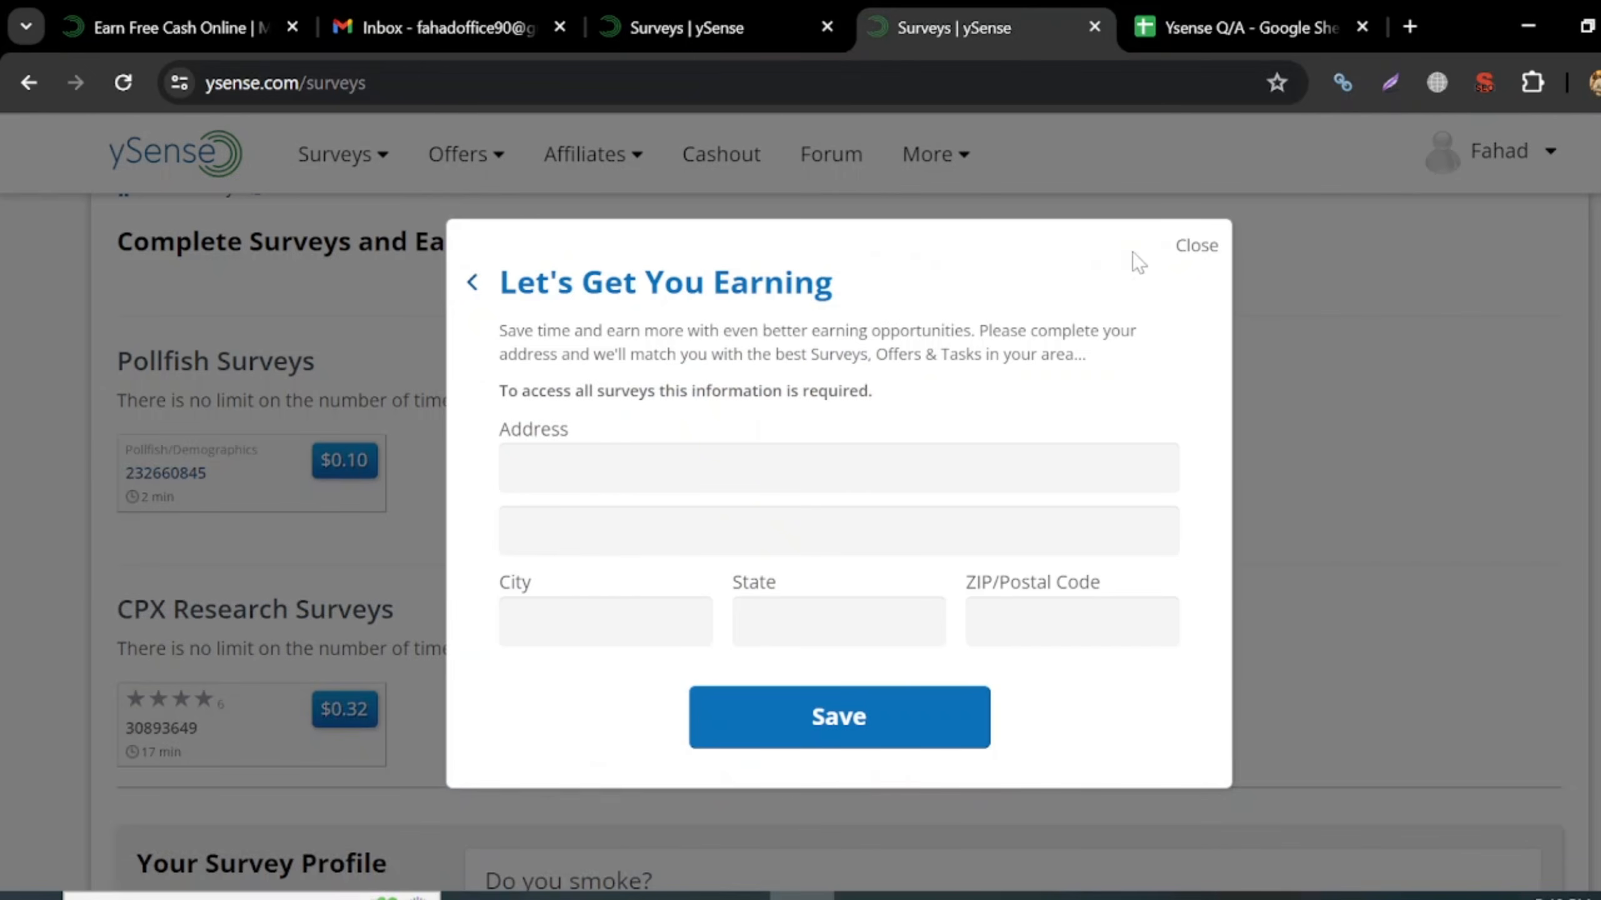
click(1197, 245)
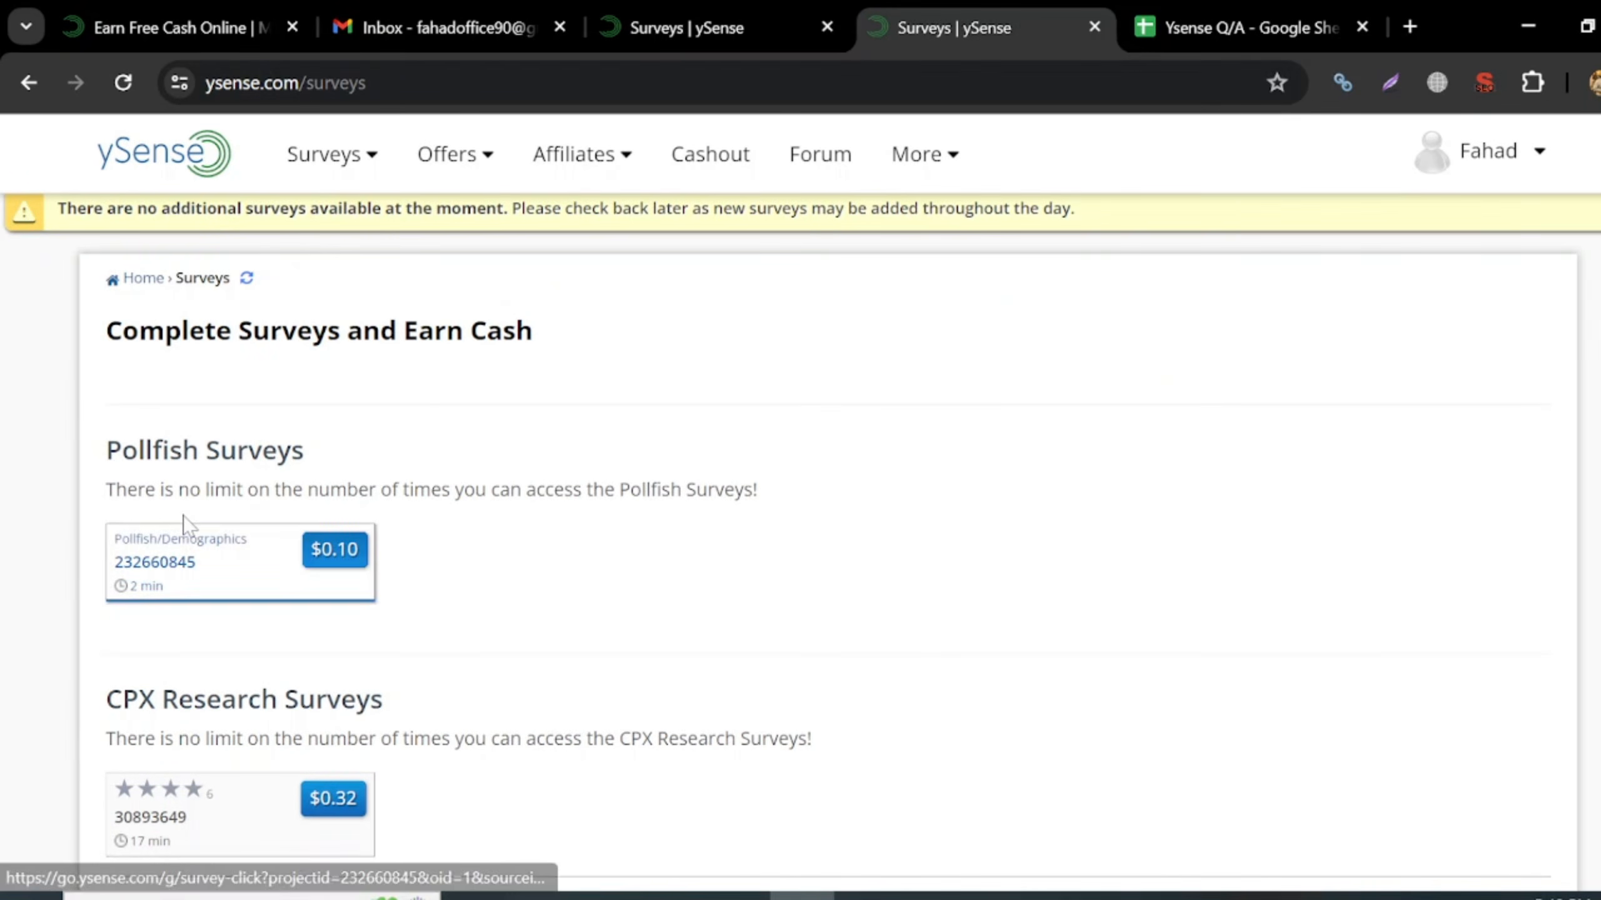
- Review the listed surveys and open the account menu to check the $0.07 balance
scroll(444, 644, down, 4)
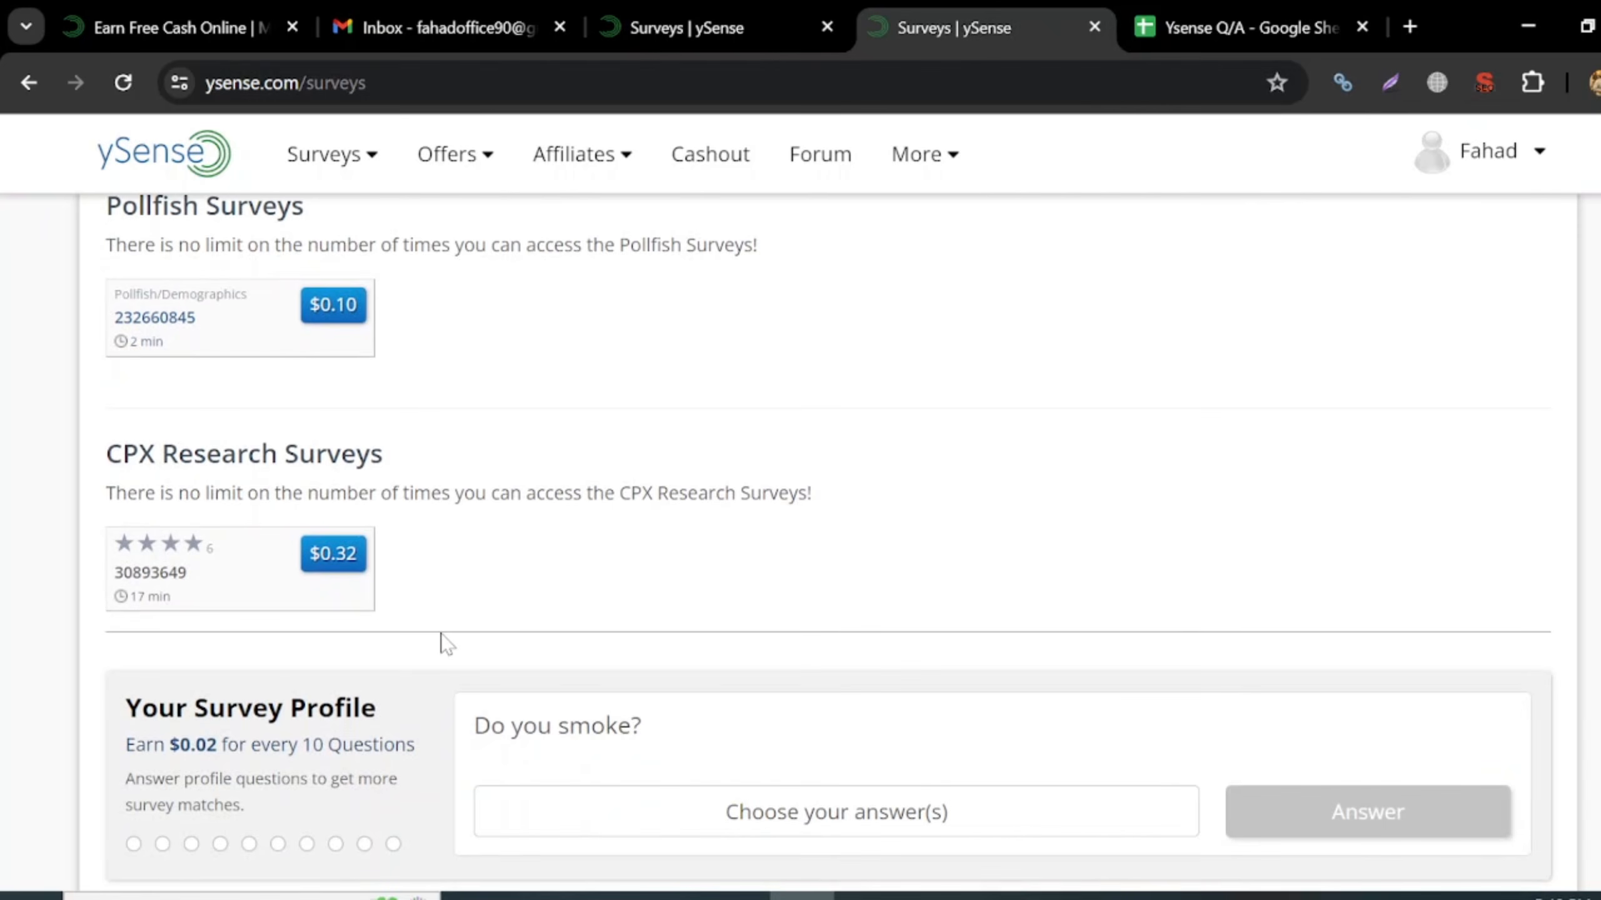
scroll(445, 643, down, 3)
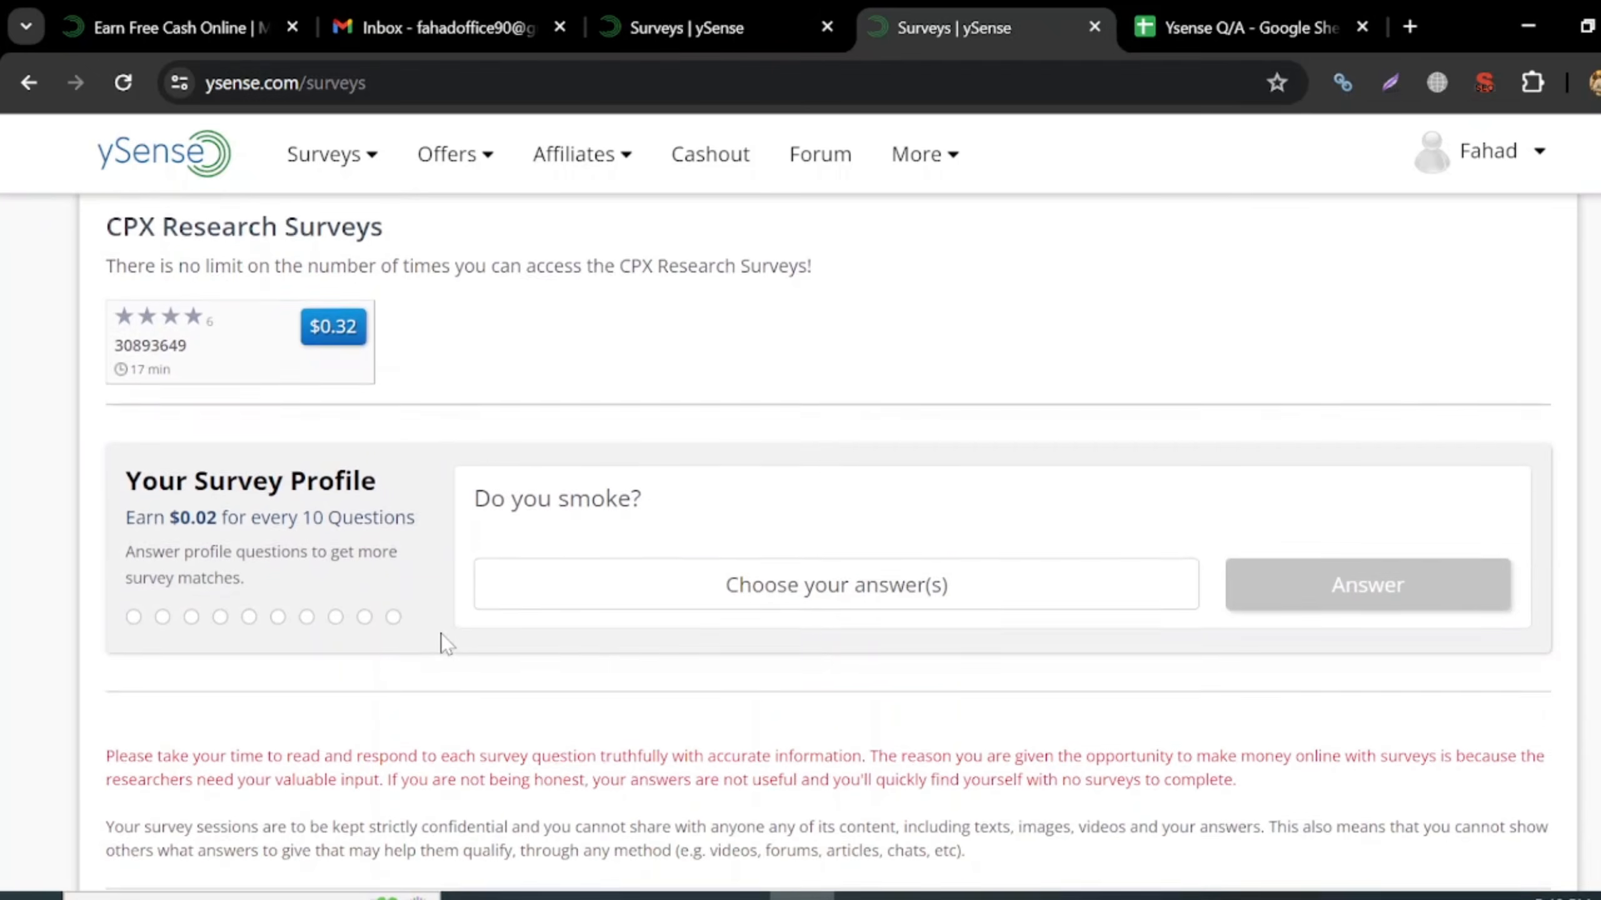
scroll(445, 644, down, 2)
scroll(444, 643, up, 1)
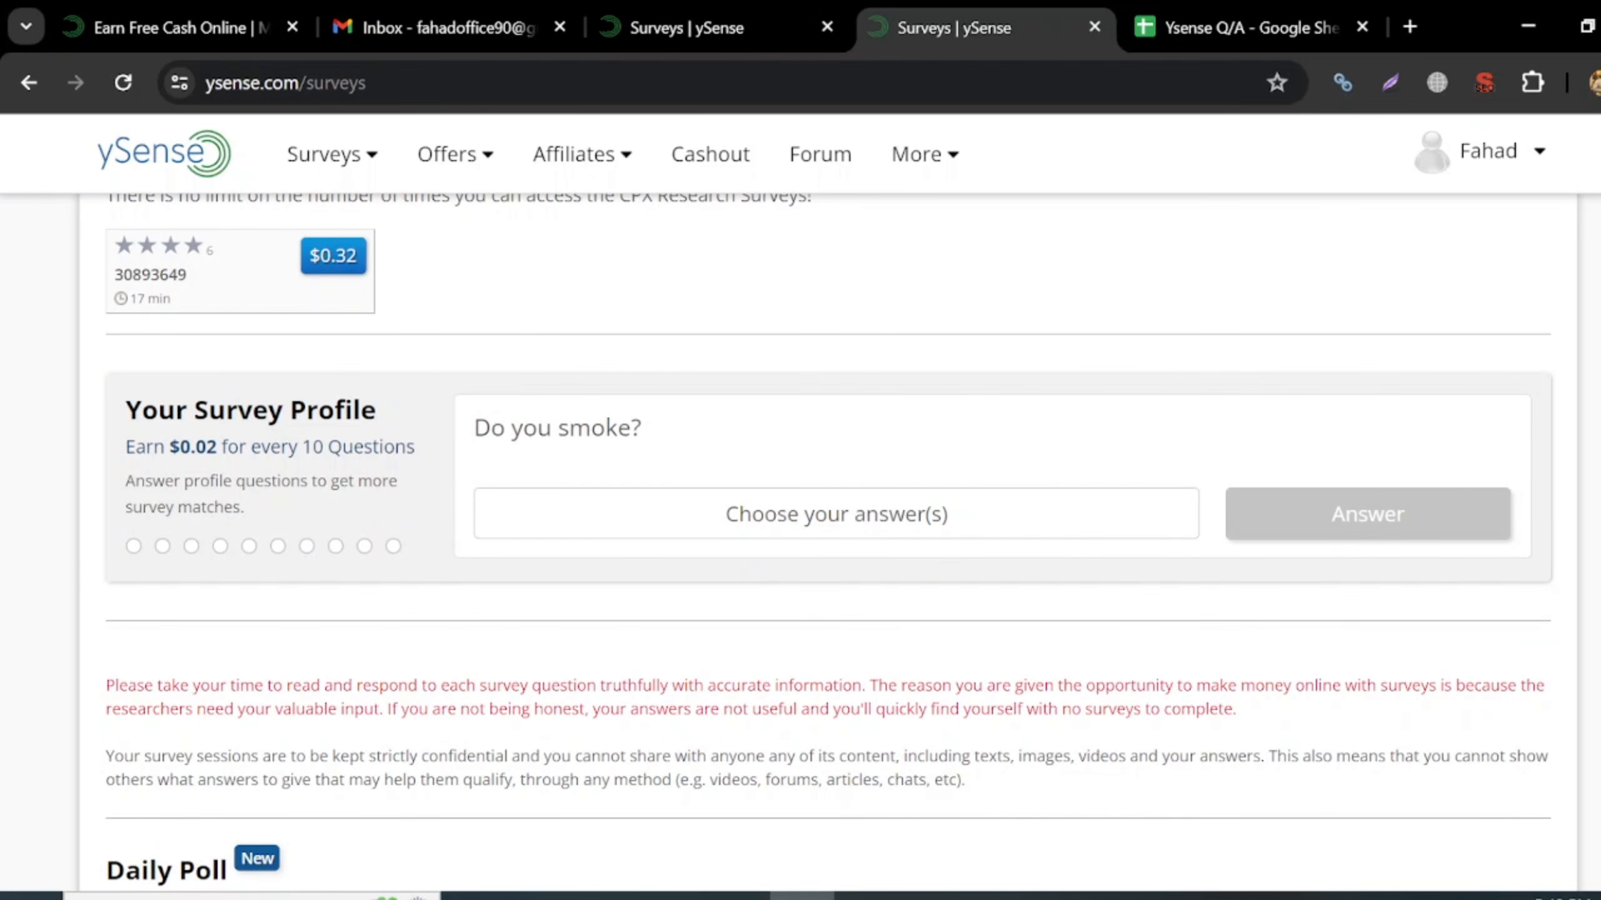
scroll(1232, 464, up, 9)
click(1528, 176)
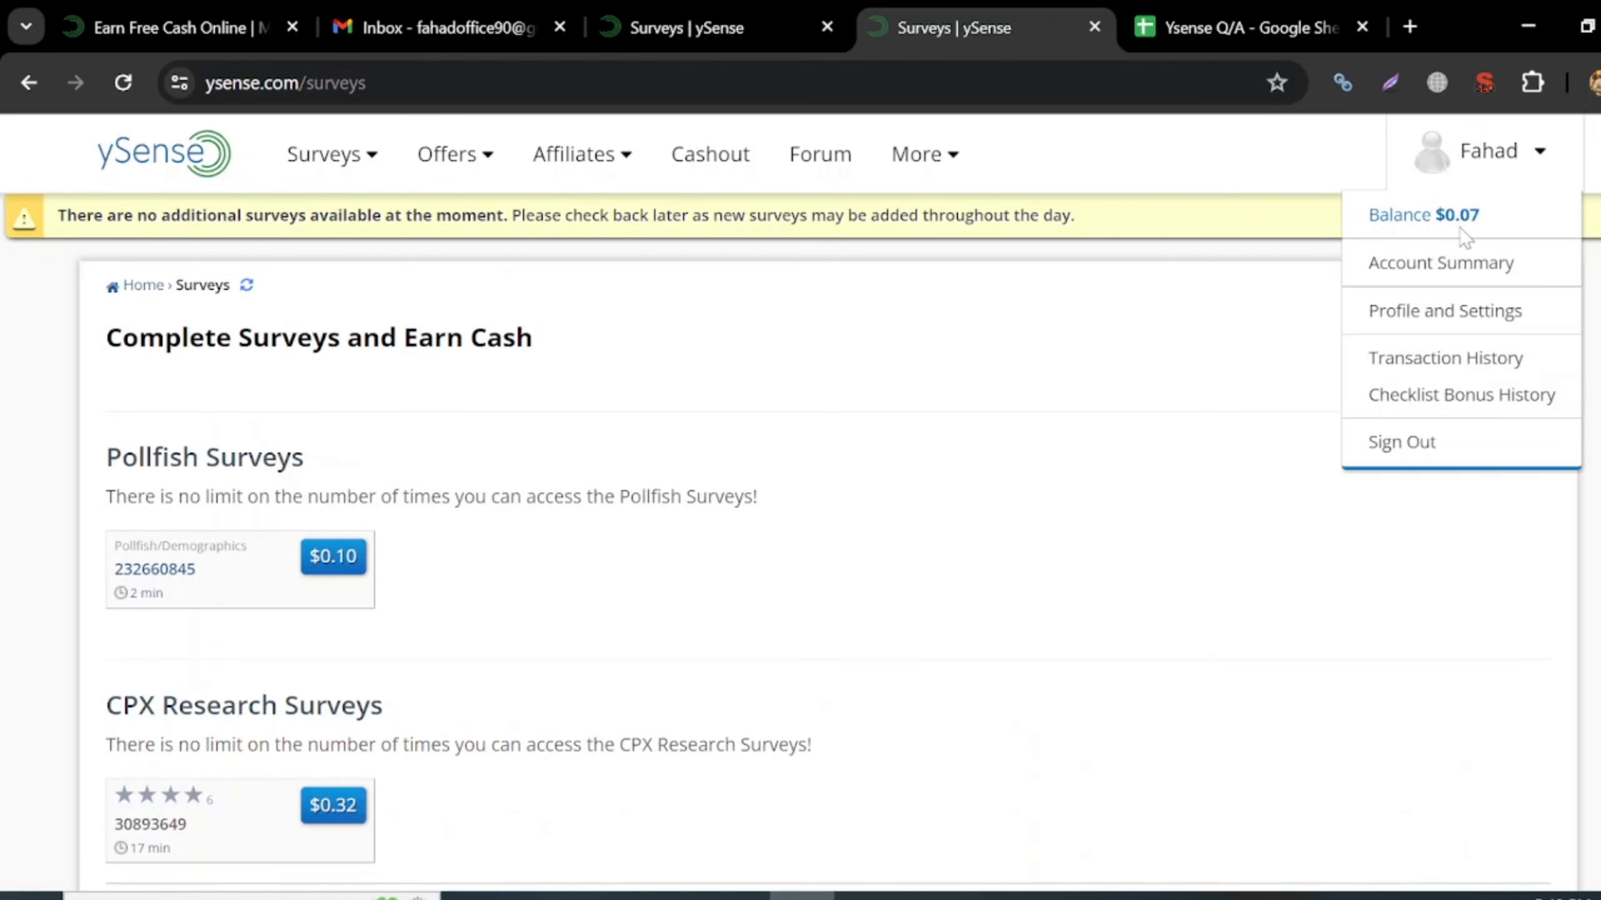
- Close the account dropdown and scroll the surveys page down and back up
click(796, 535)
scroll(797, 535, down, 10)
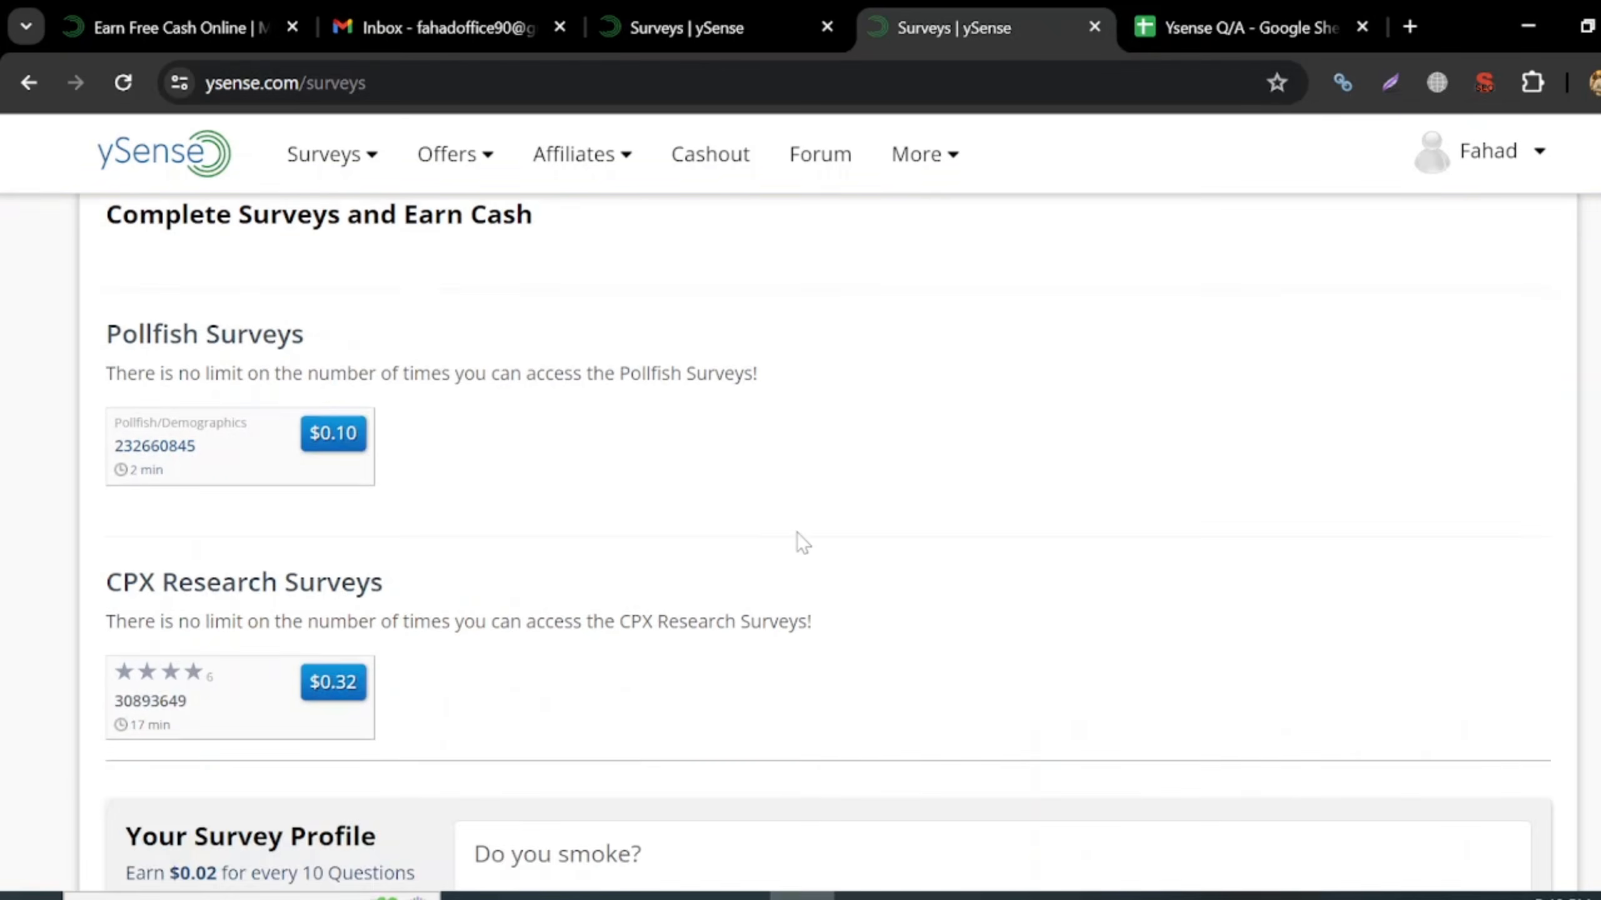
scroll(797, 533, down, 1)
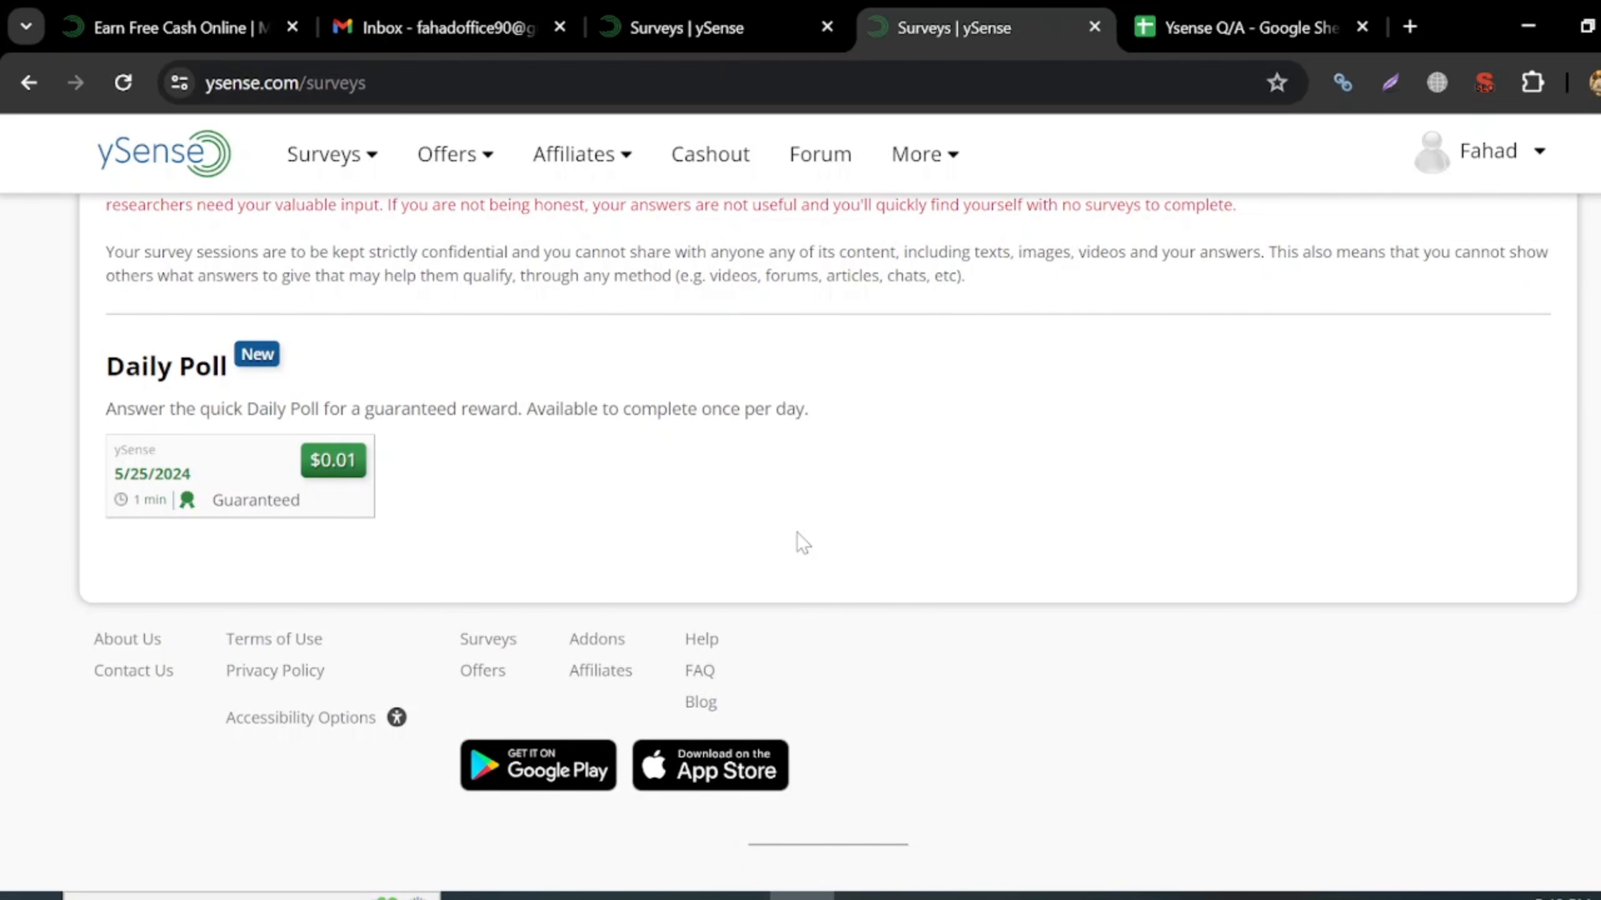
scroll(797, 533, up, 15)
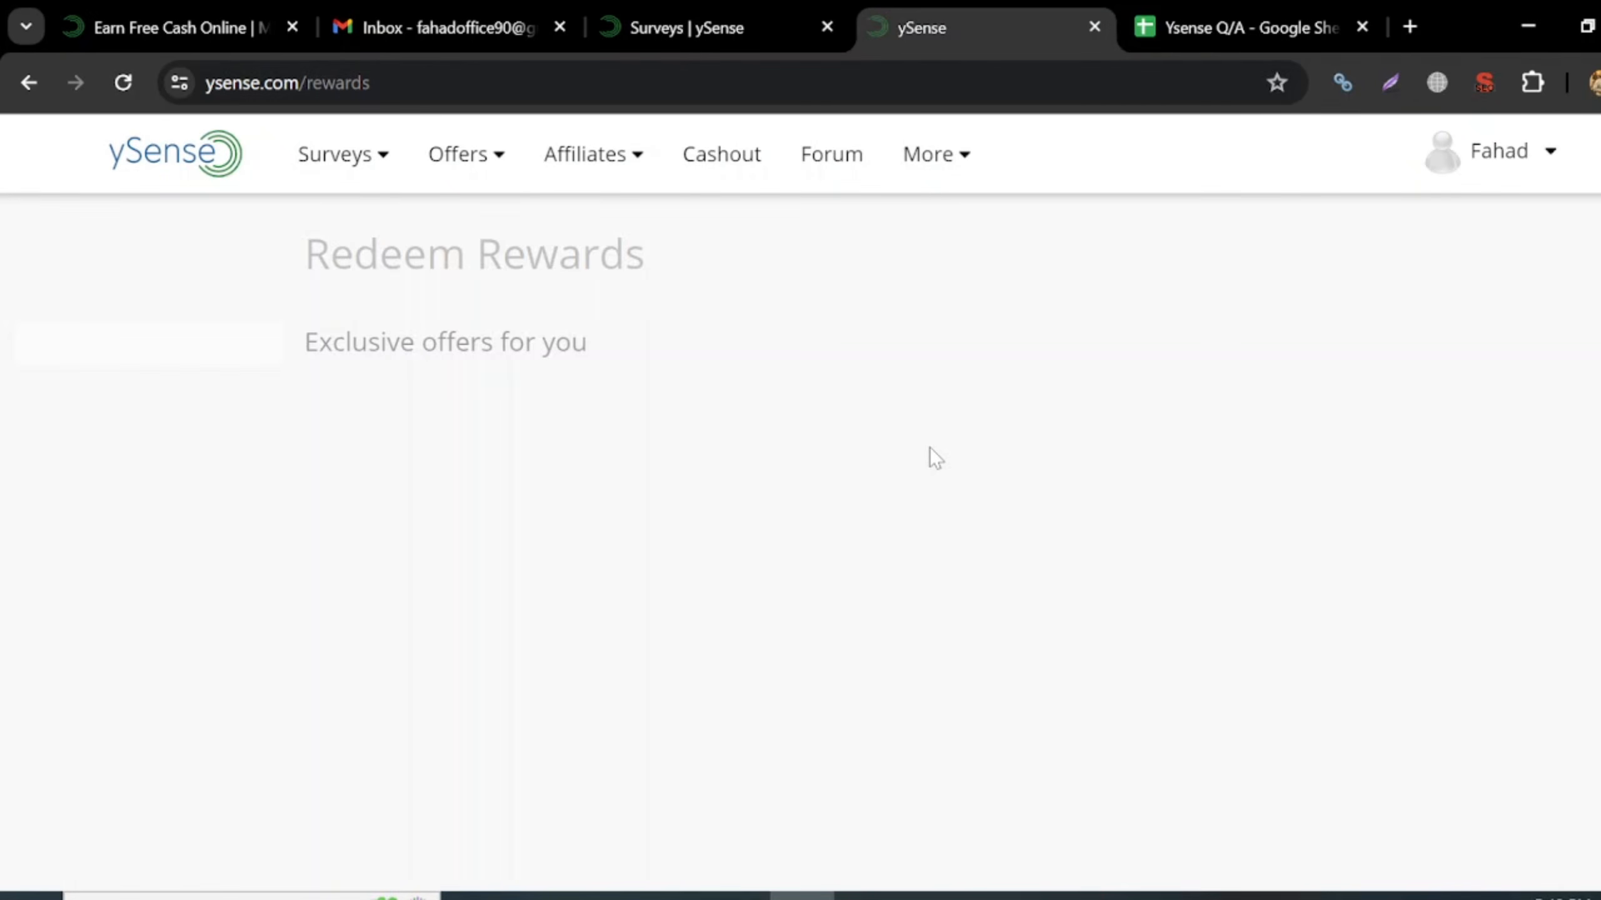
- Expand the exclusive offers with Show More and browse all nine reward cards
scroll(929, 448, down, 1)
scroll(931, 459, down, 1)
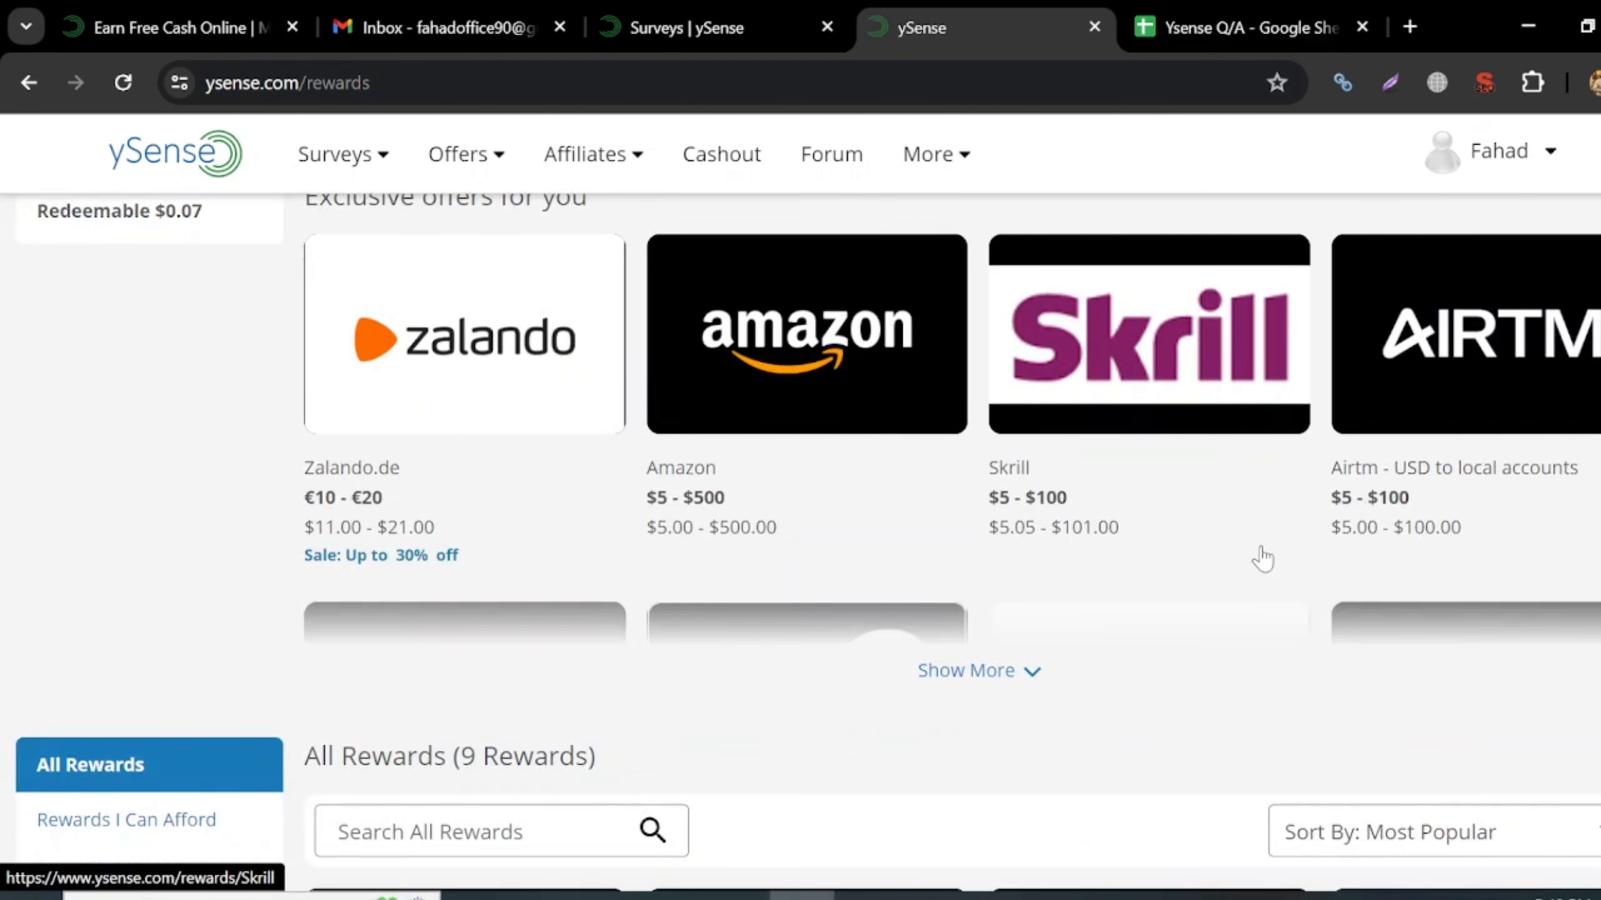
scroll(1258, 554, down, 4)
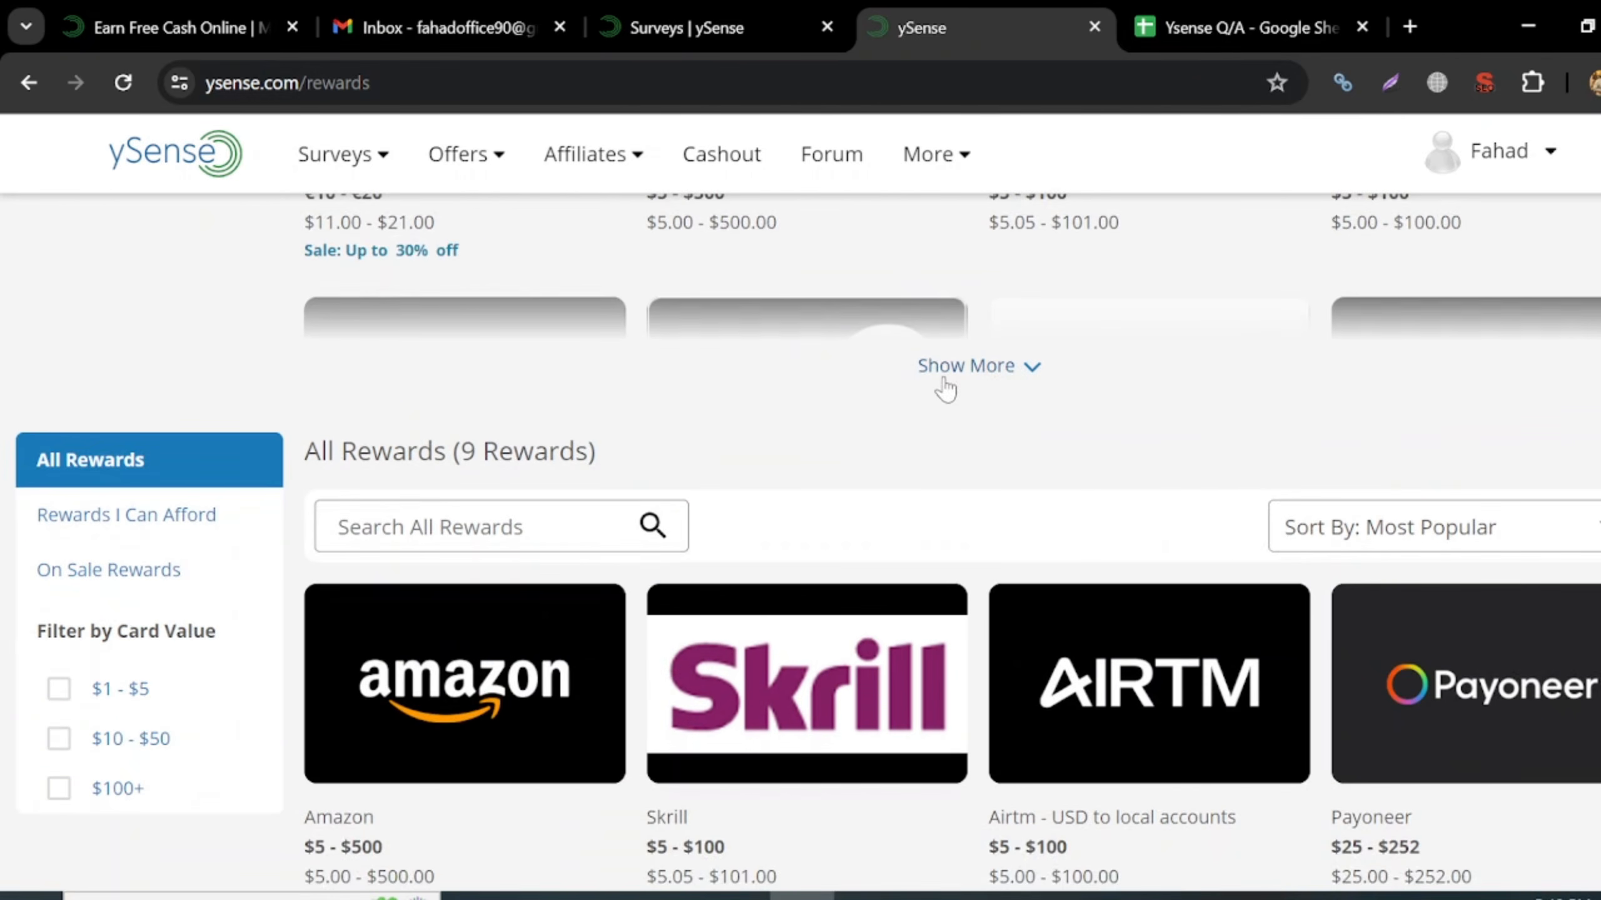
click(945, 372)
scroll(800, 607, down, 1)
scroll(797, 606, up, 3)
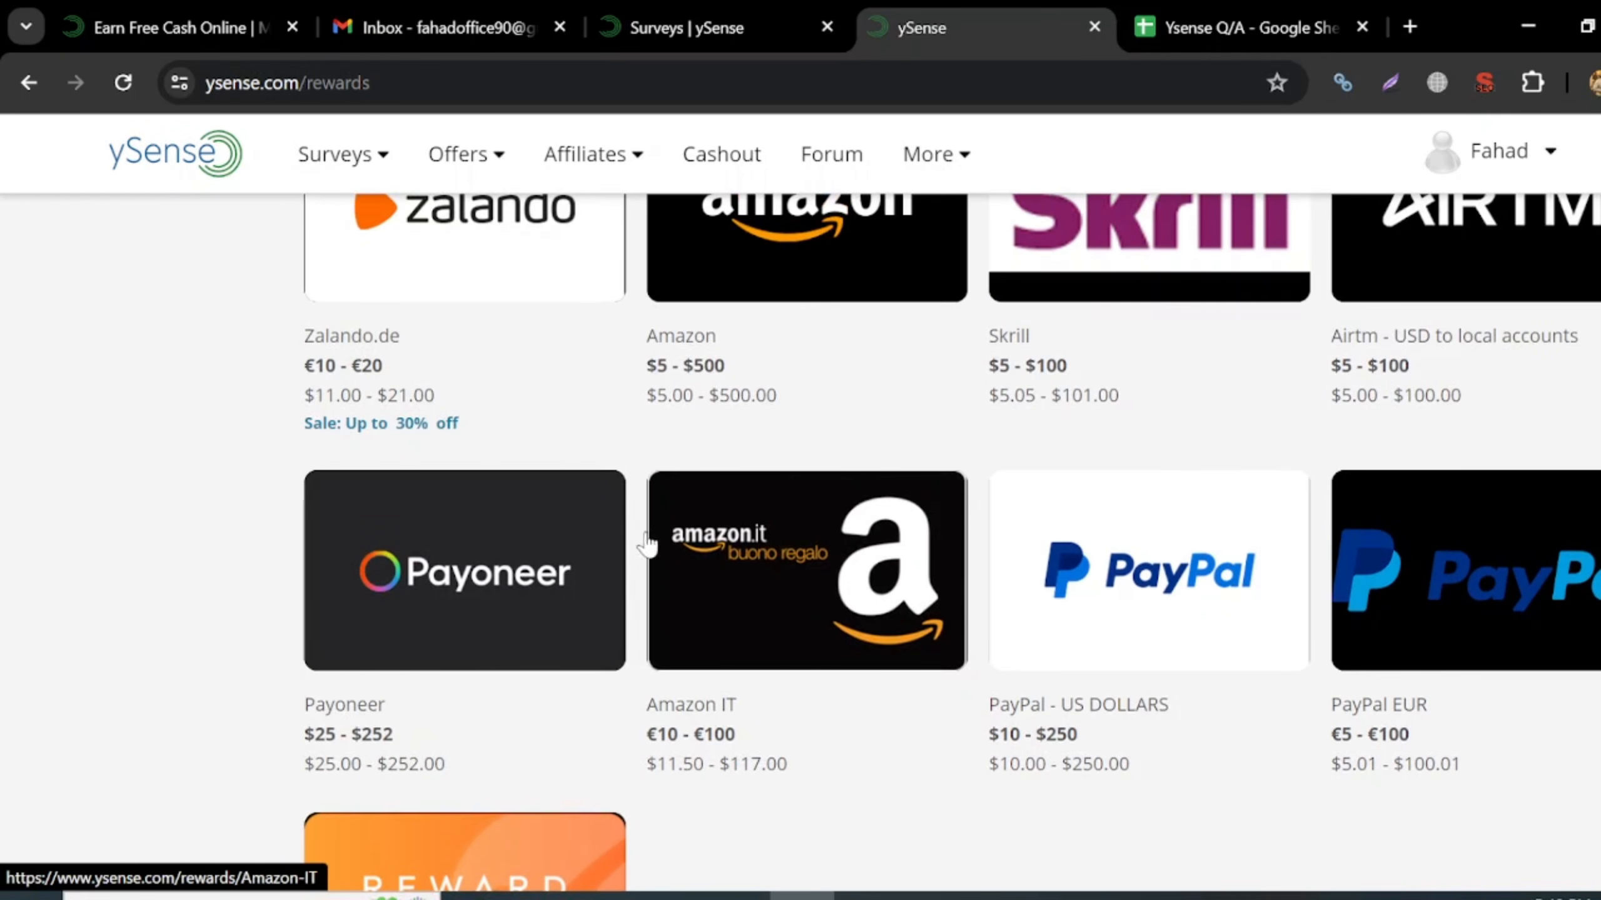
scroll(649, 535, up, 3)
scroll(1175, 664, down, 8)
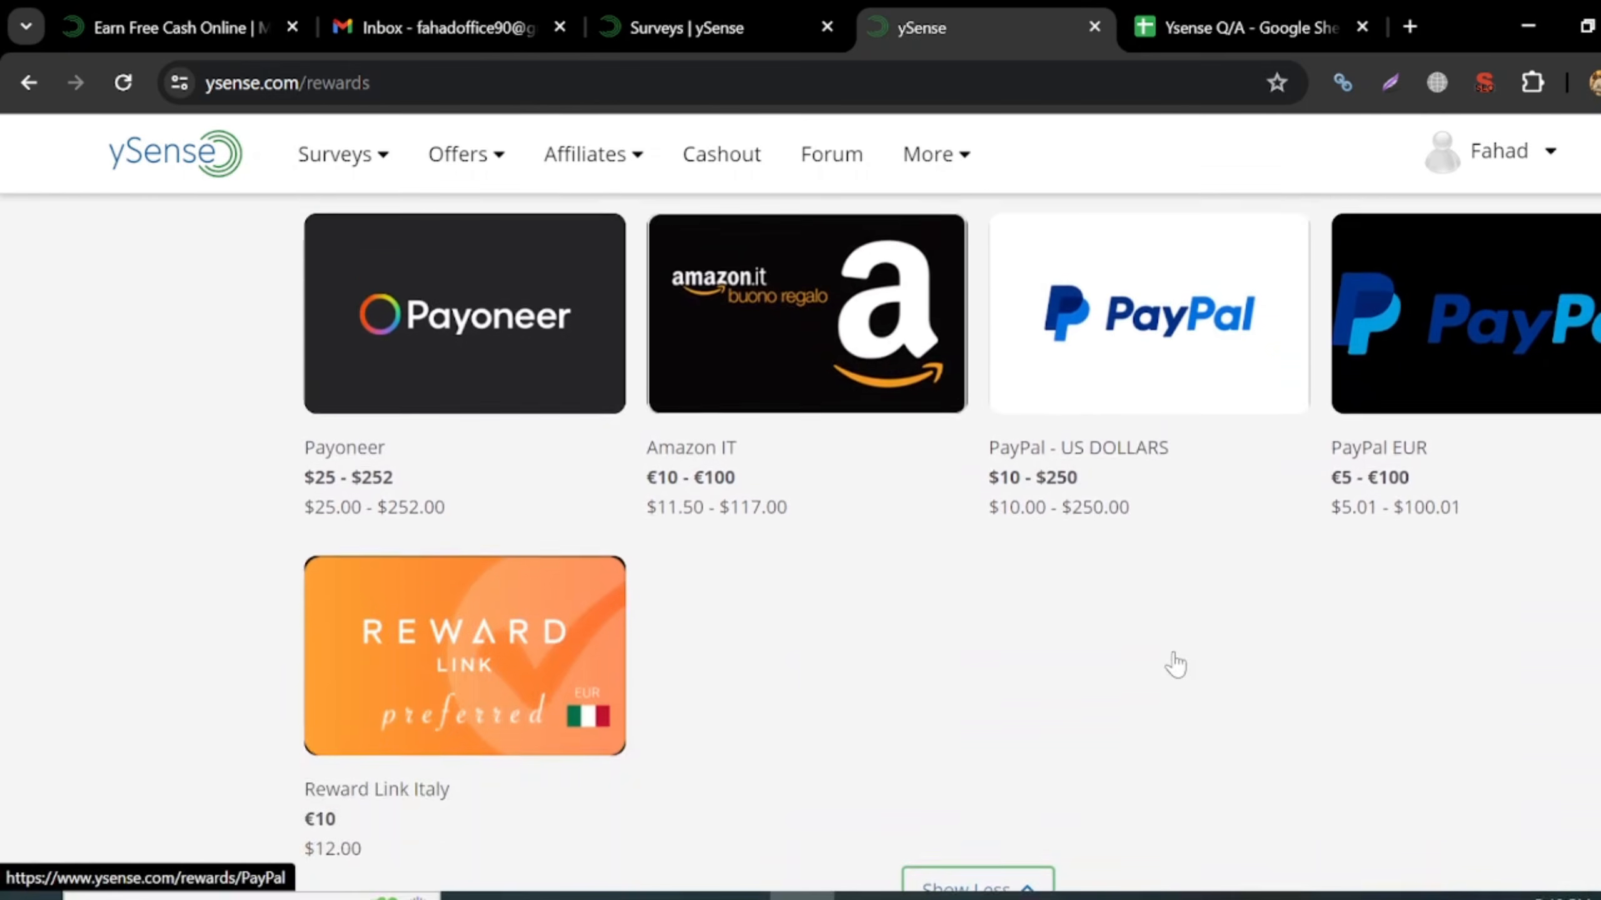
scroll(1175, 662, up, 8)
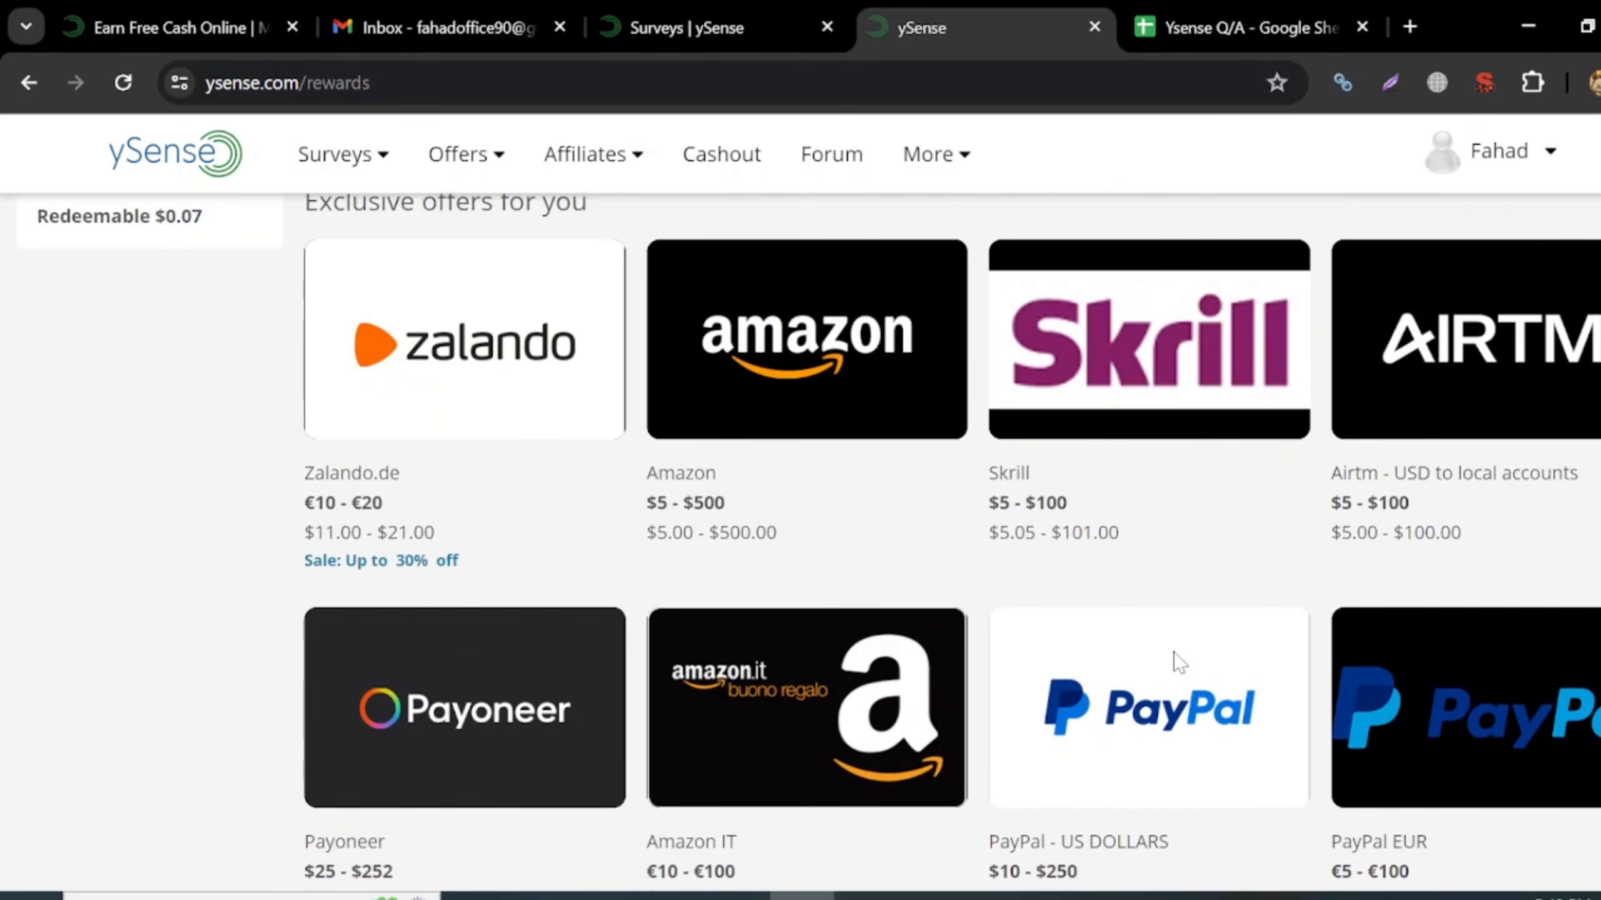
scroll(601, 505, down, 3)
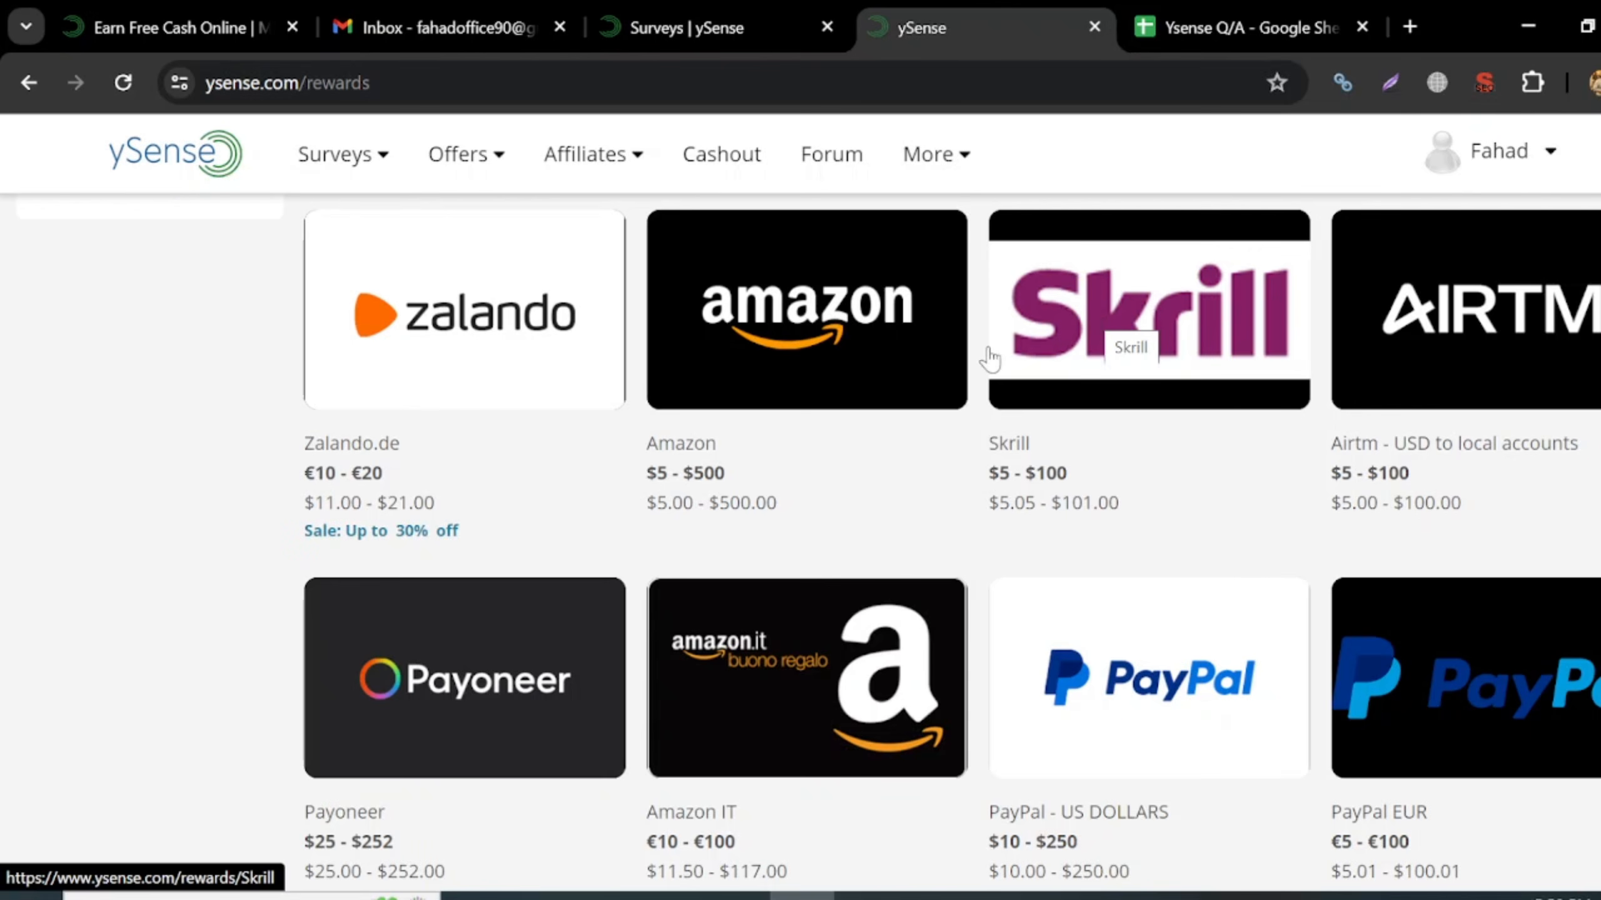
scroll(413, 605, down, 2)
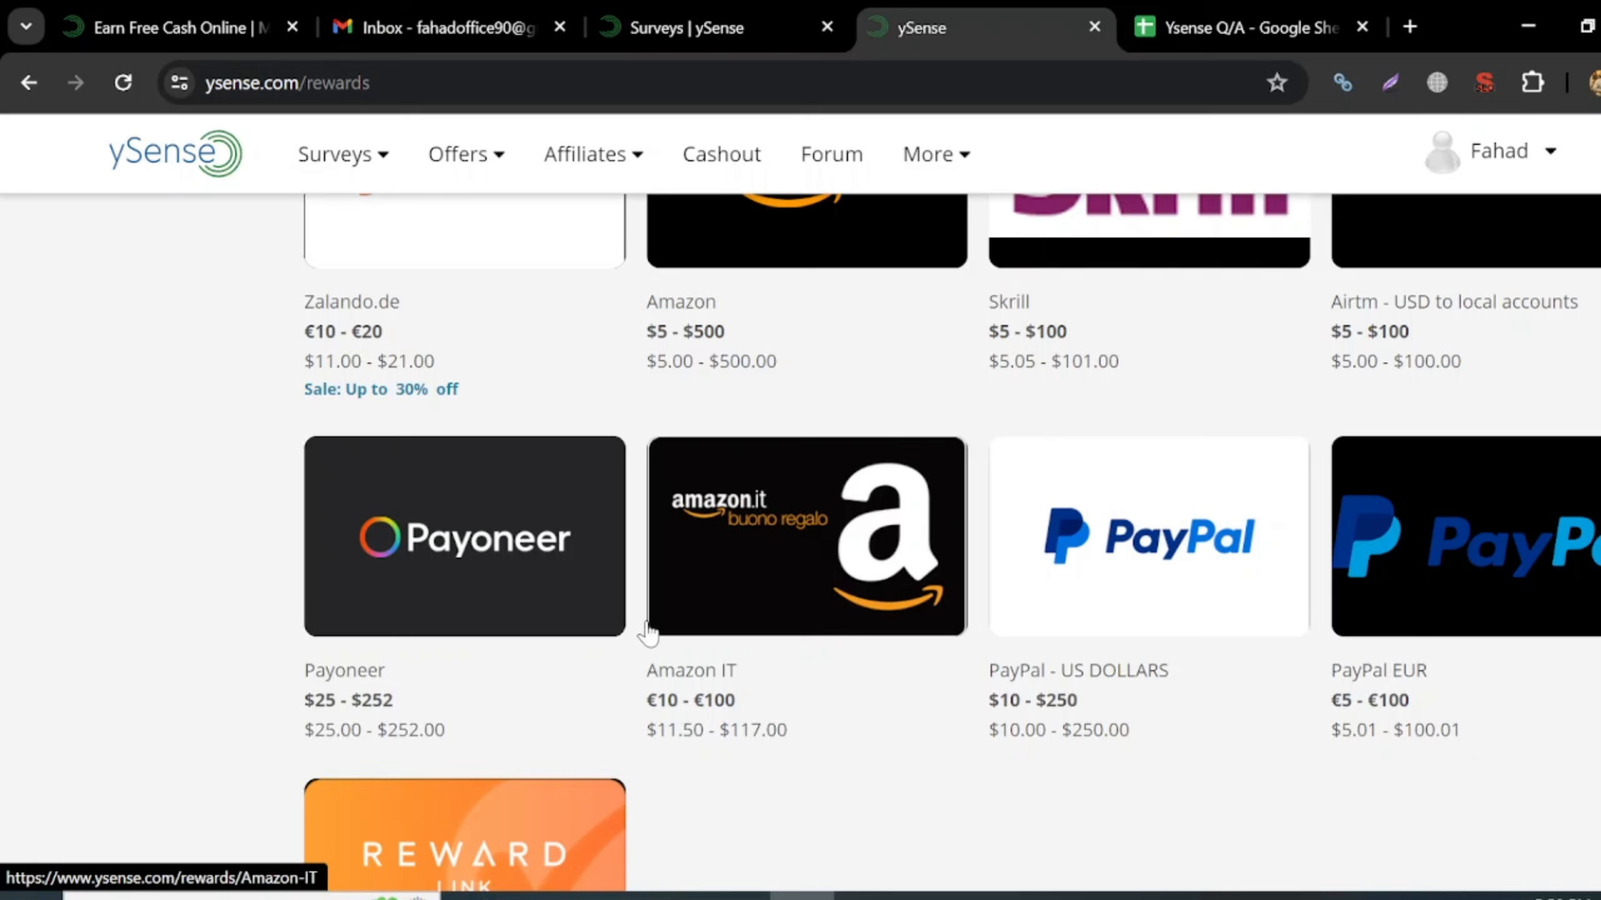
scroll(937, 448, up, 1)
scroll(938, 448, up, 2)
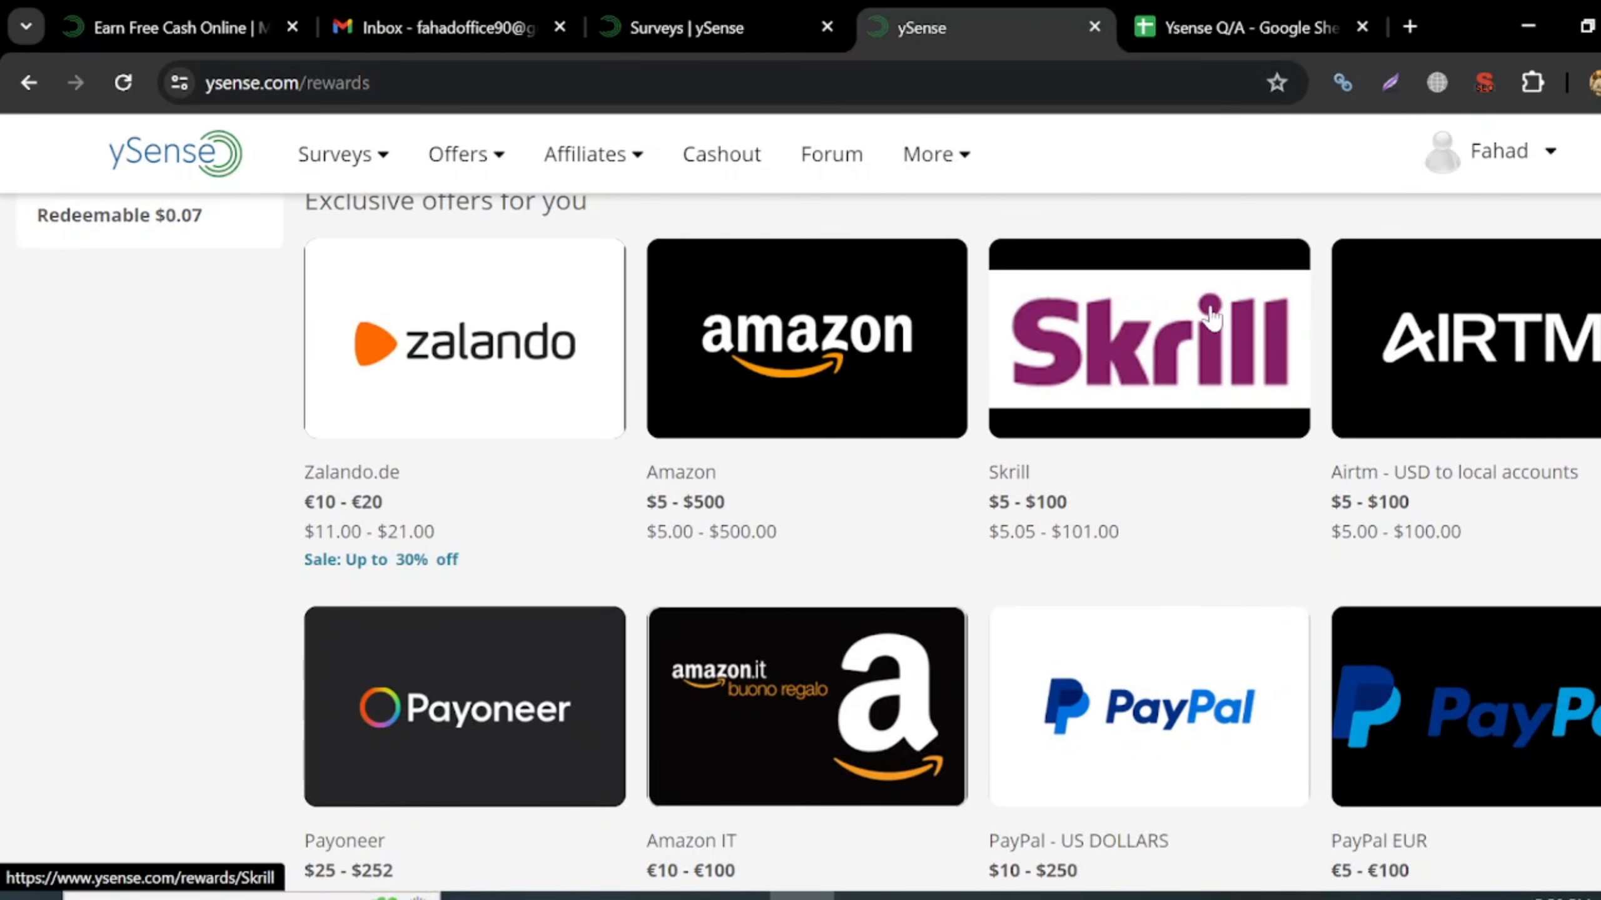
scroll(1191, 477, down, 1)
scroll(1191, 477, up, 3)
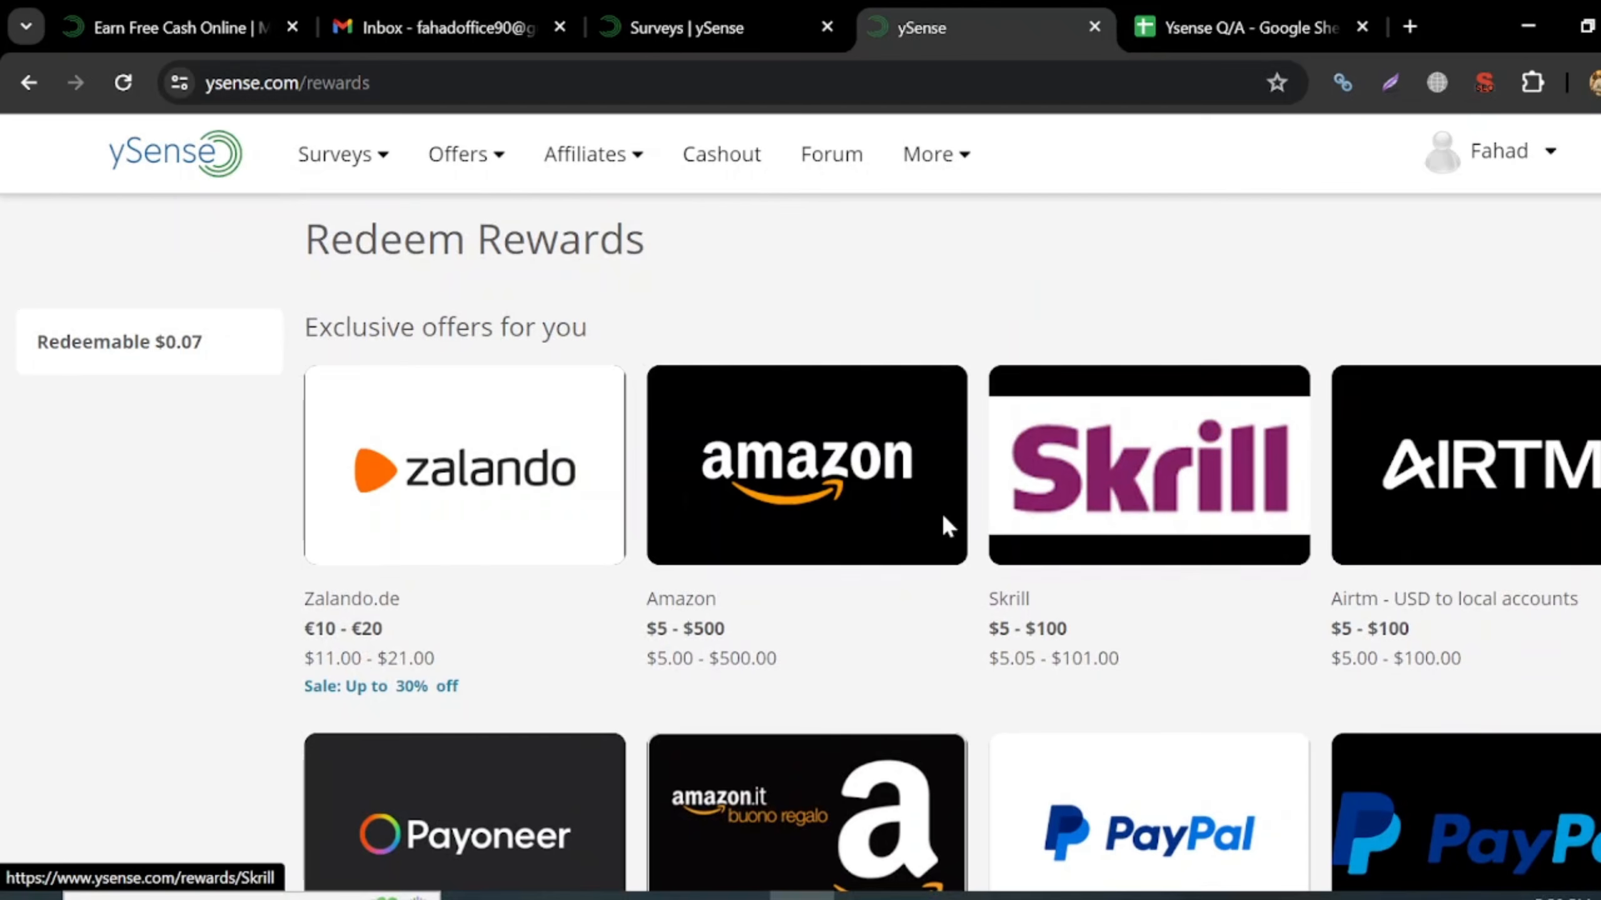
scroll(775, 647, down, 10)
scroll(781, 643, down, 3)
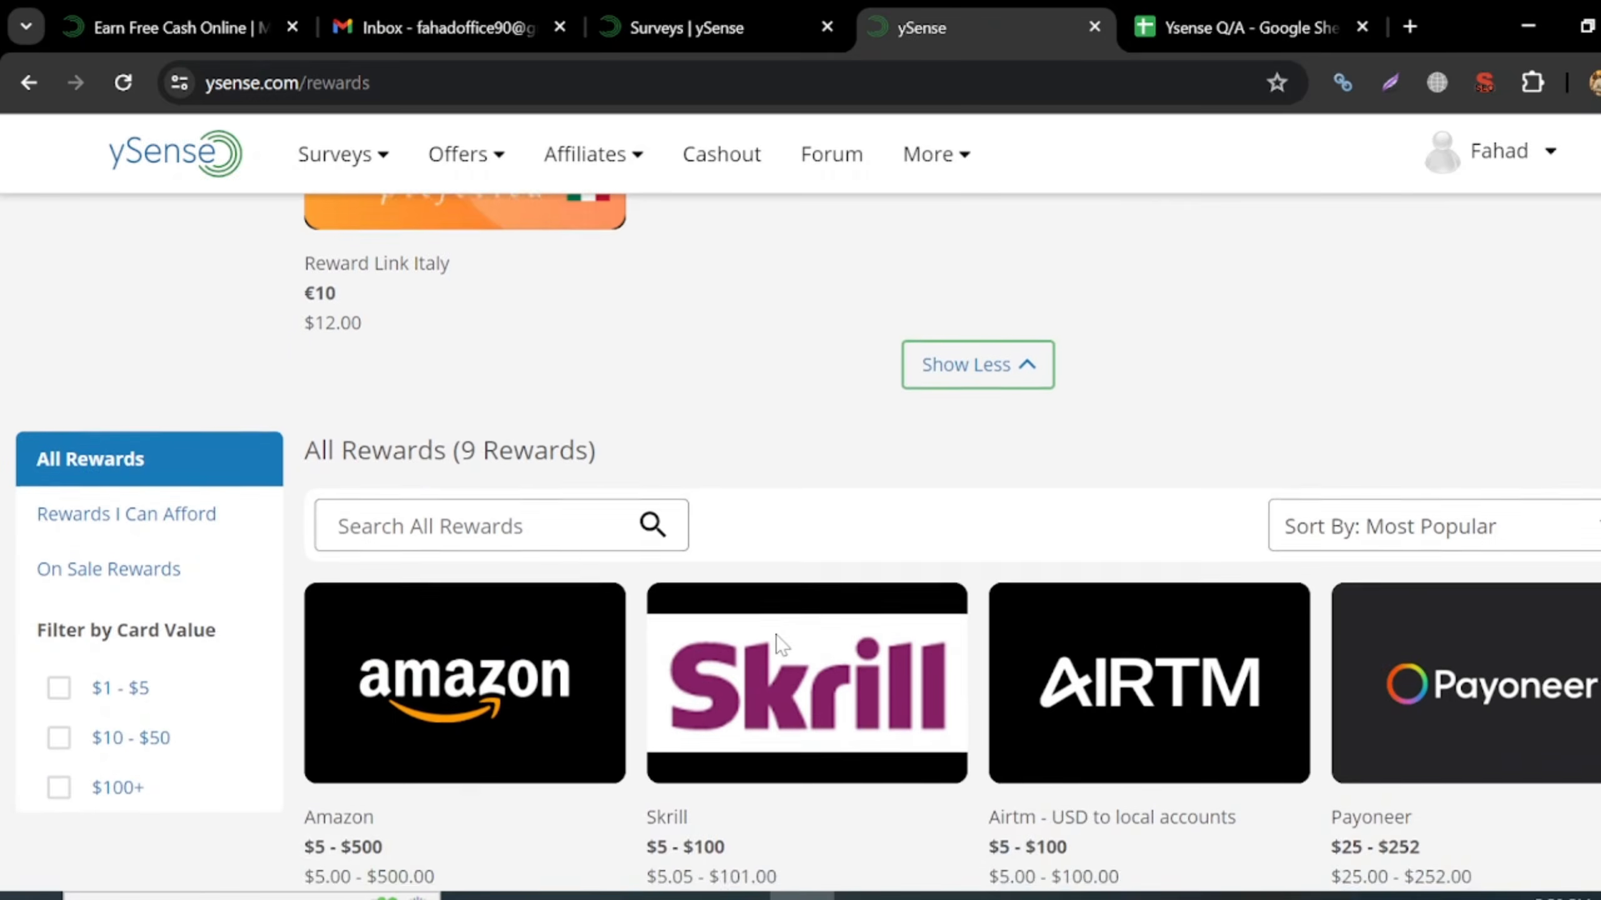
scroll(771, 647, up, 15)
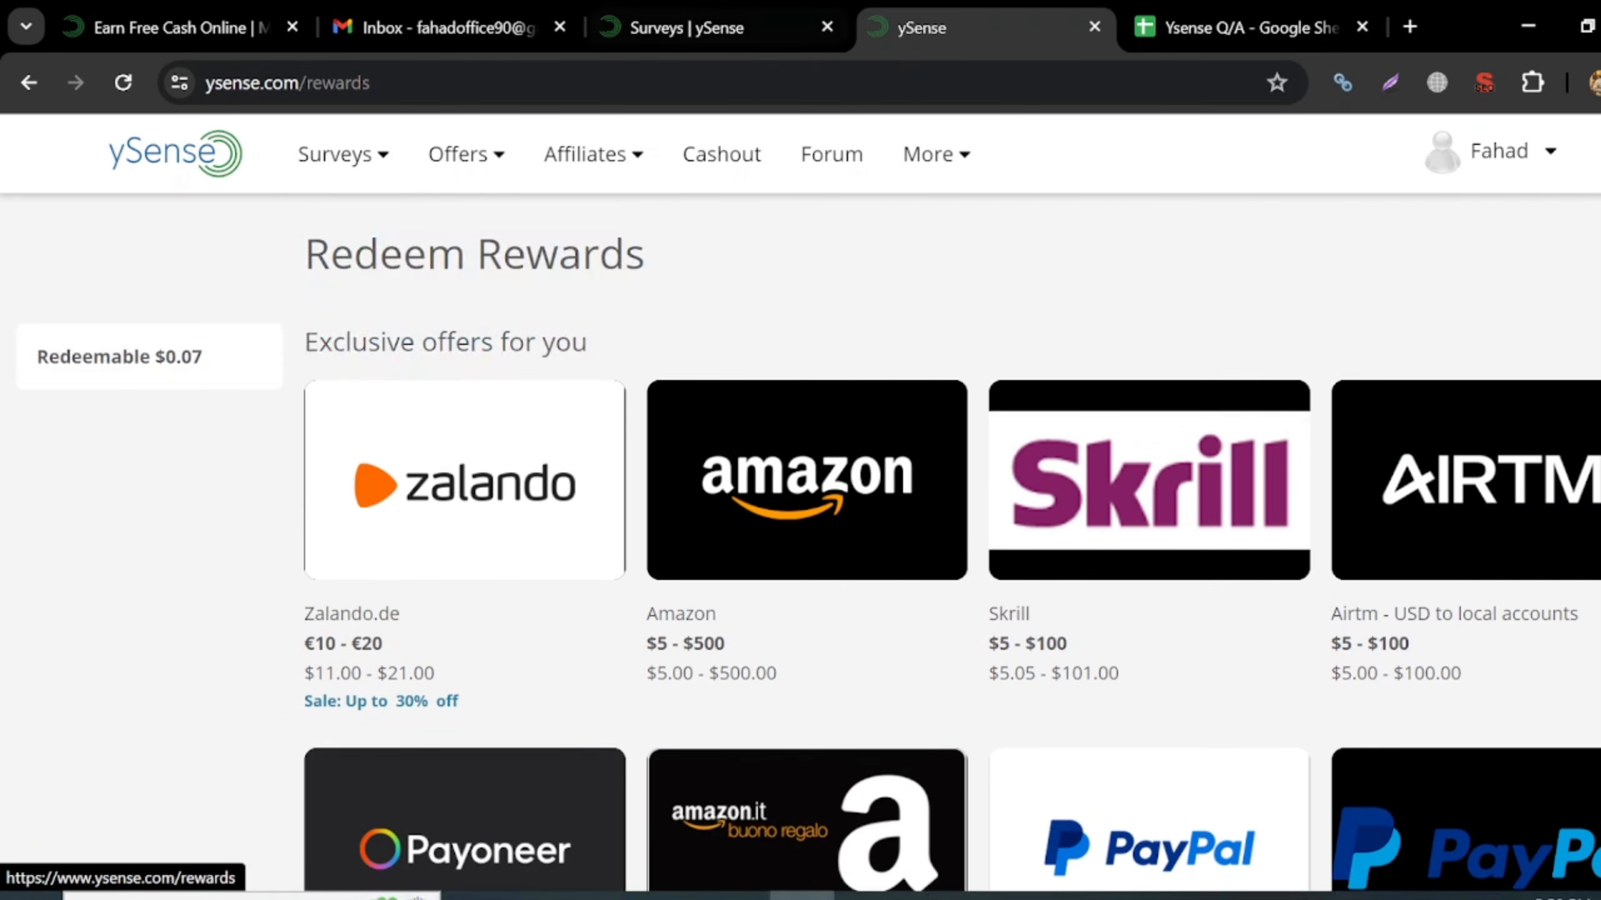
- Open the account menu to confirm the $0.07 redeemable balance
click(1495, 165)
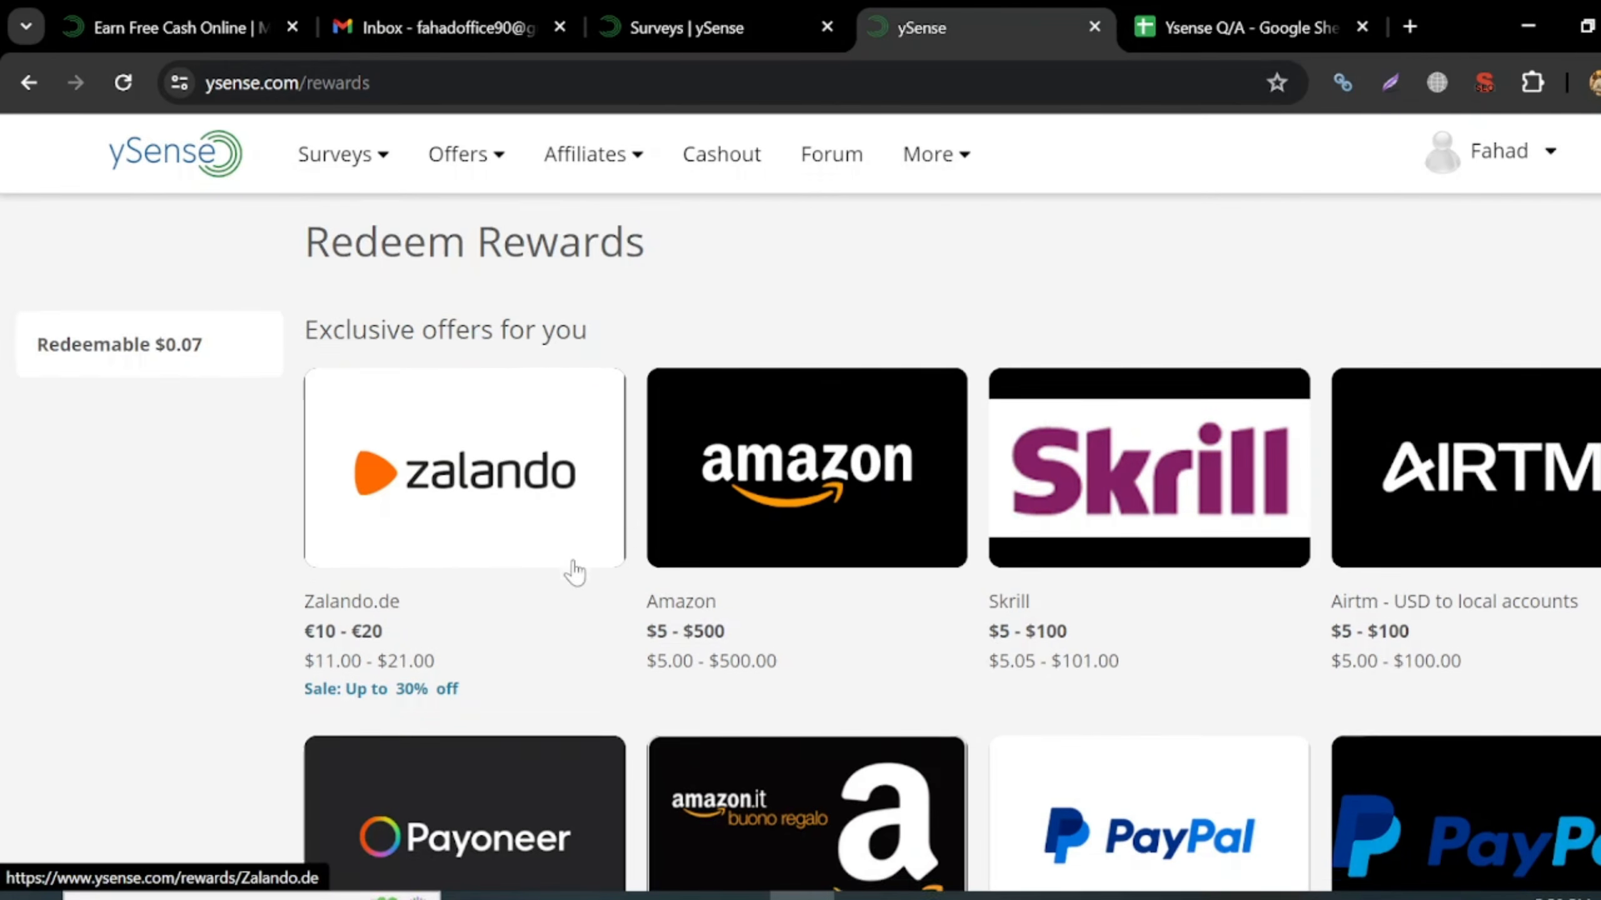
scroll(572, 565, down, 8)
scroll(574, 571, up, 6)
scroll(574, 571, up, 2)
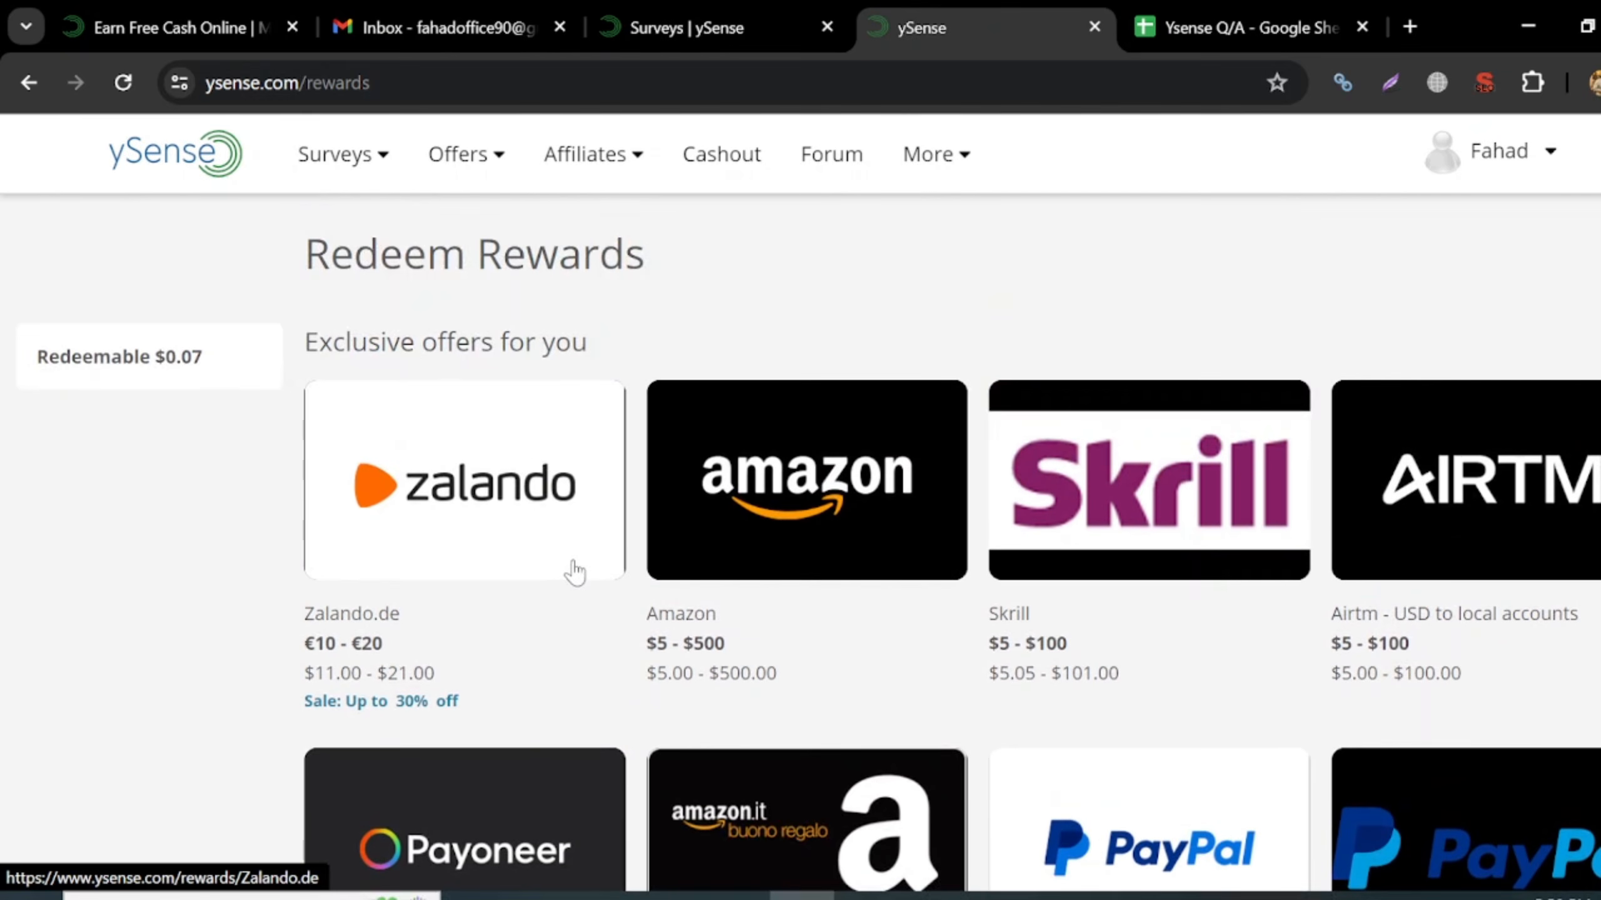